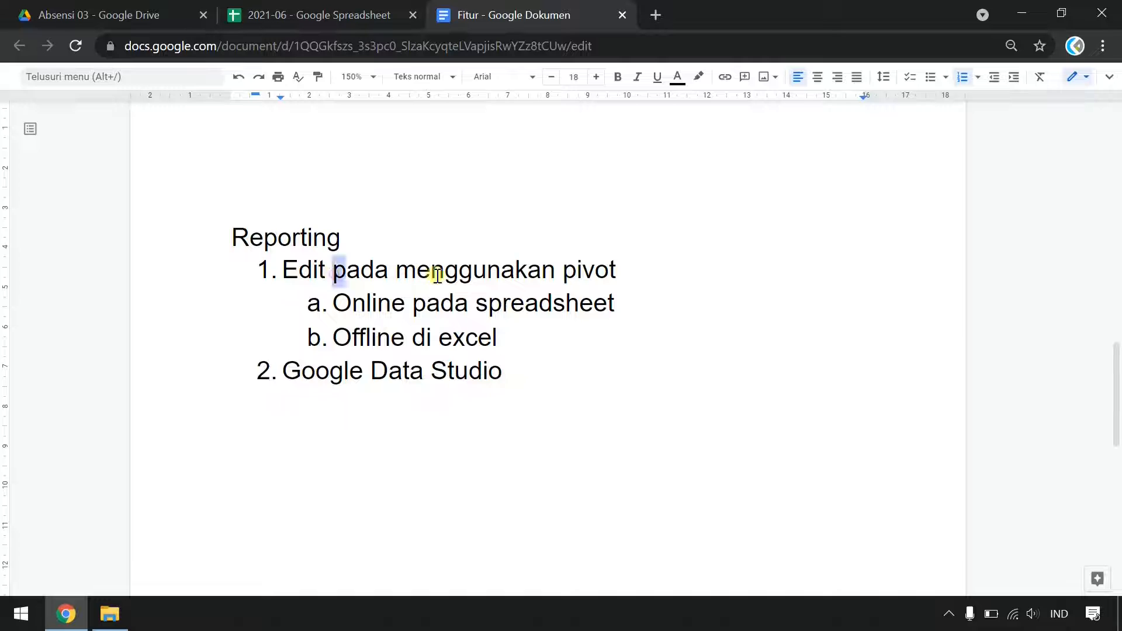
Review the Reporting outline, covering pivot reports online in a spreadsheet, offline in Excel, and Google Data Studio
click(576, 385)
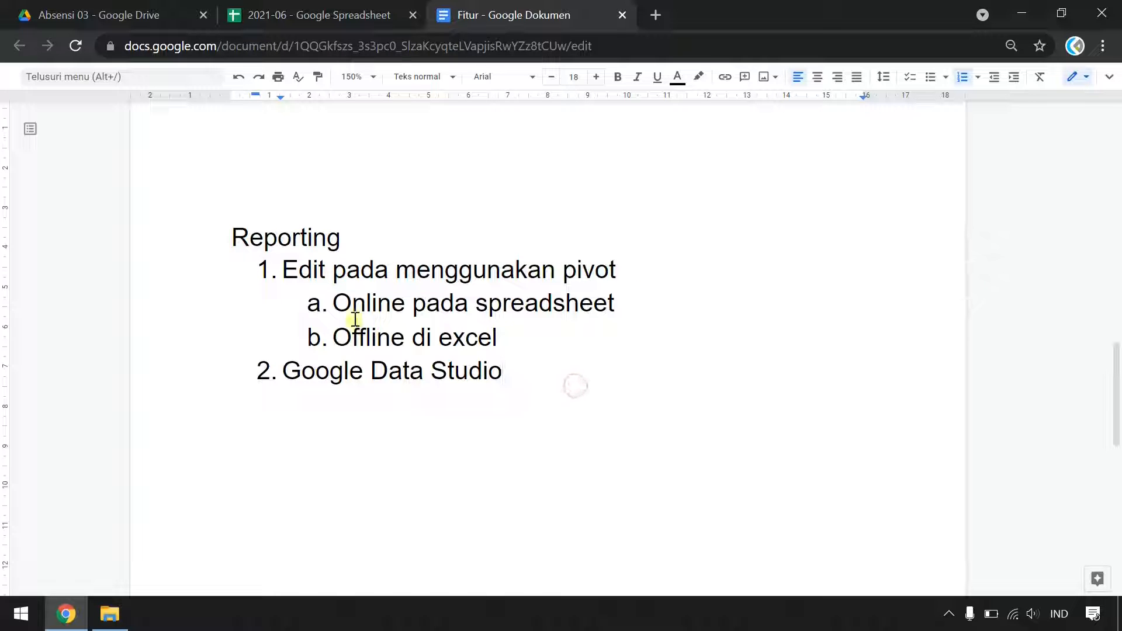
drag(329, 303, 615, 304)
click(576, 353)
drag(333, 336, 513, 339)
click(526, 411)
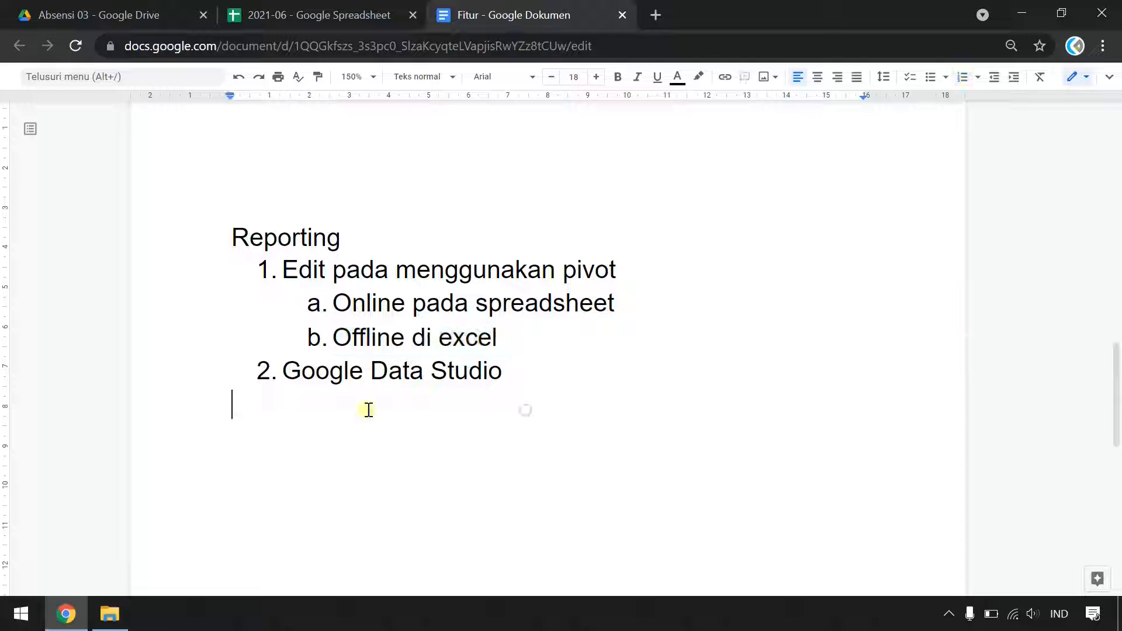
drag(282, 377, 511, 371)
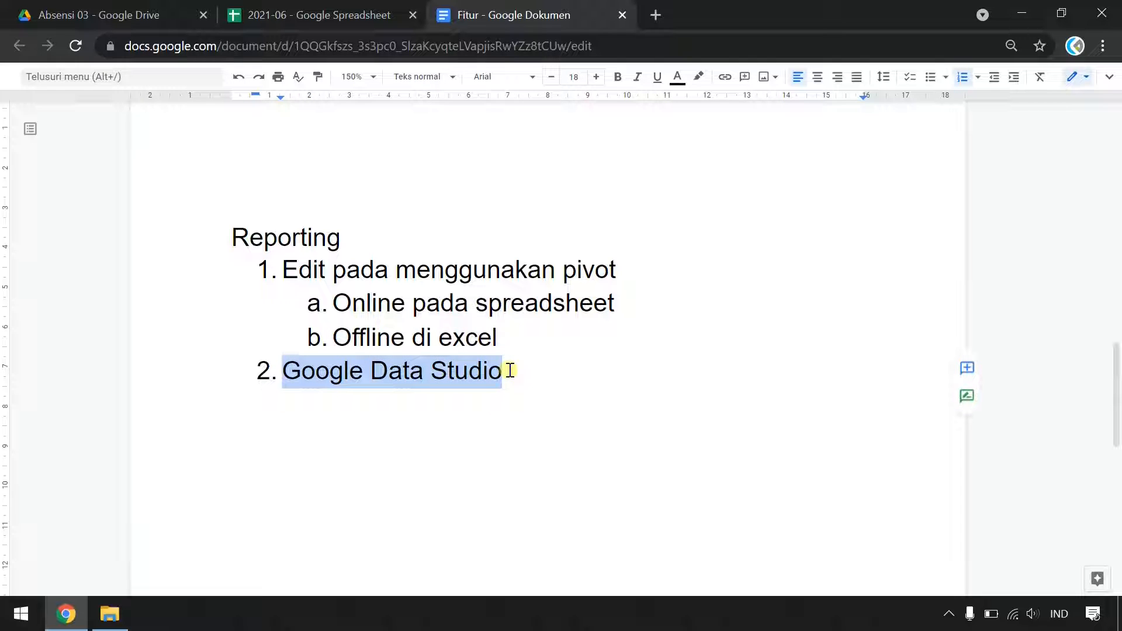
double_click(517, 420)
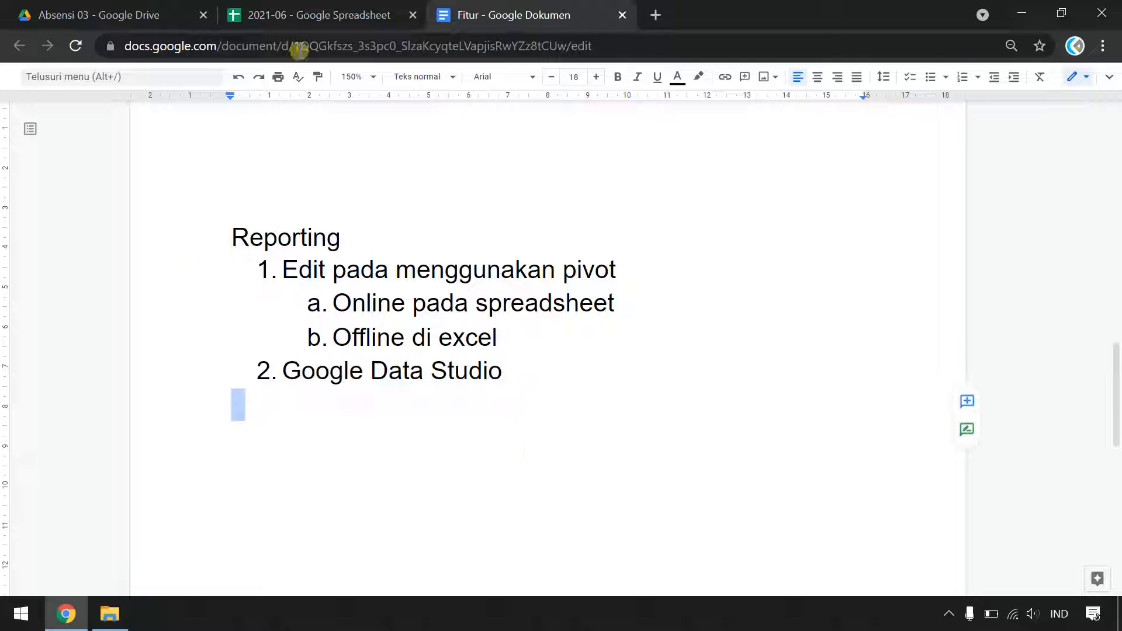
Open the 2021-06 spreadsheet from the Data Absensi folder in Drive and review its columns across to KEGIATAN
click(69, 7)
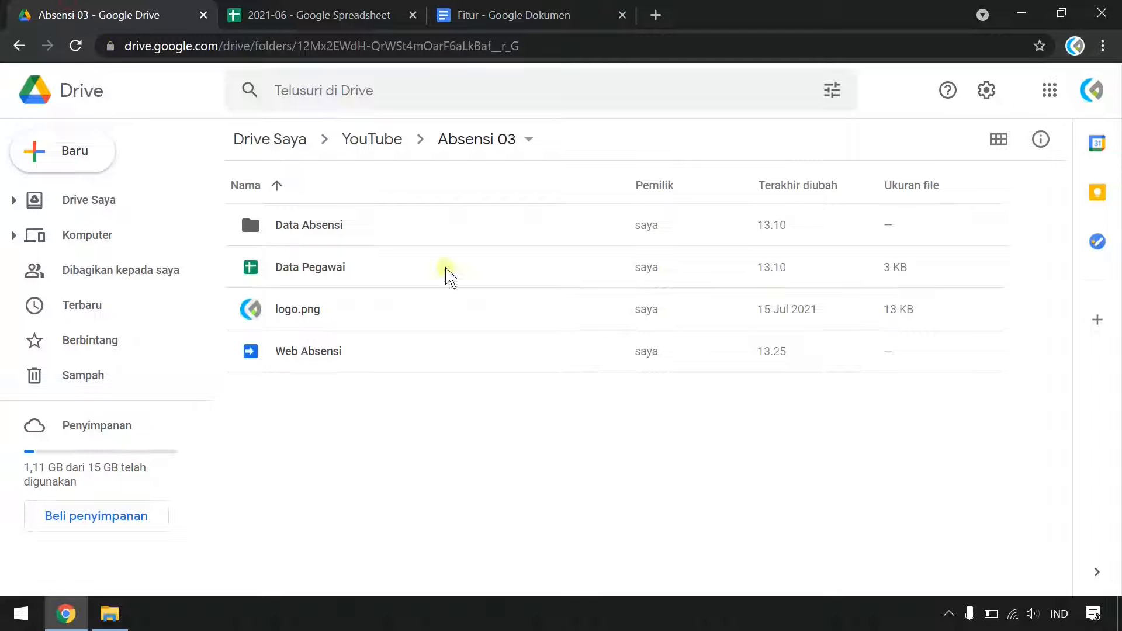
double_click(305, 233)
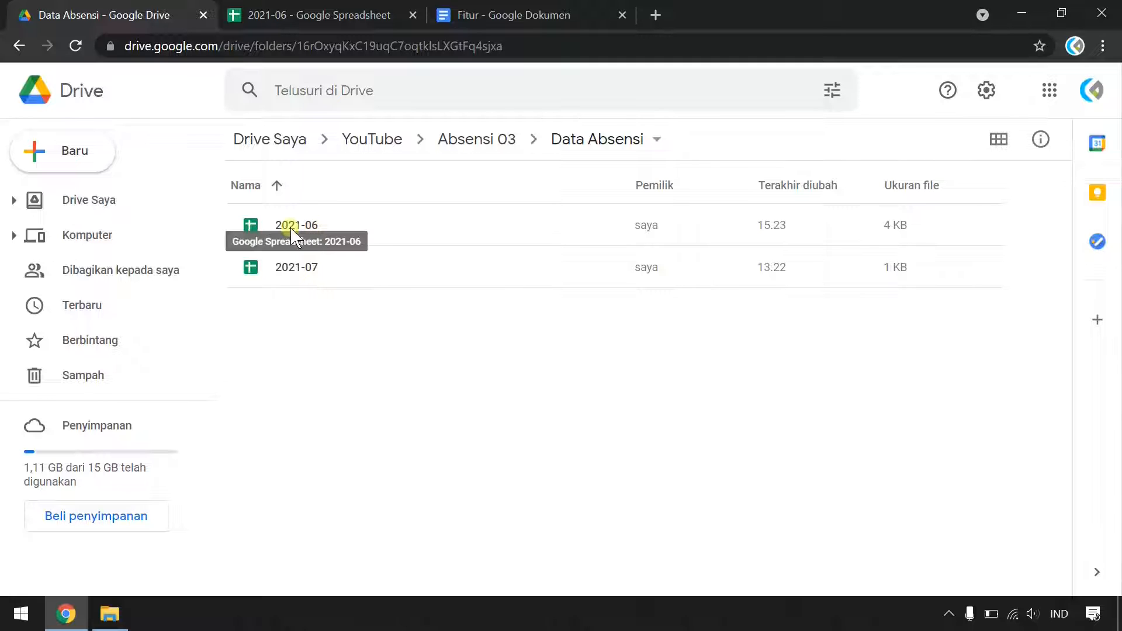
double_click(351, 239)
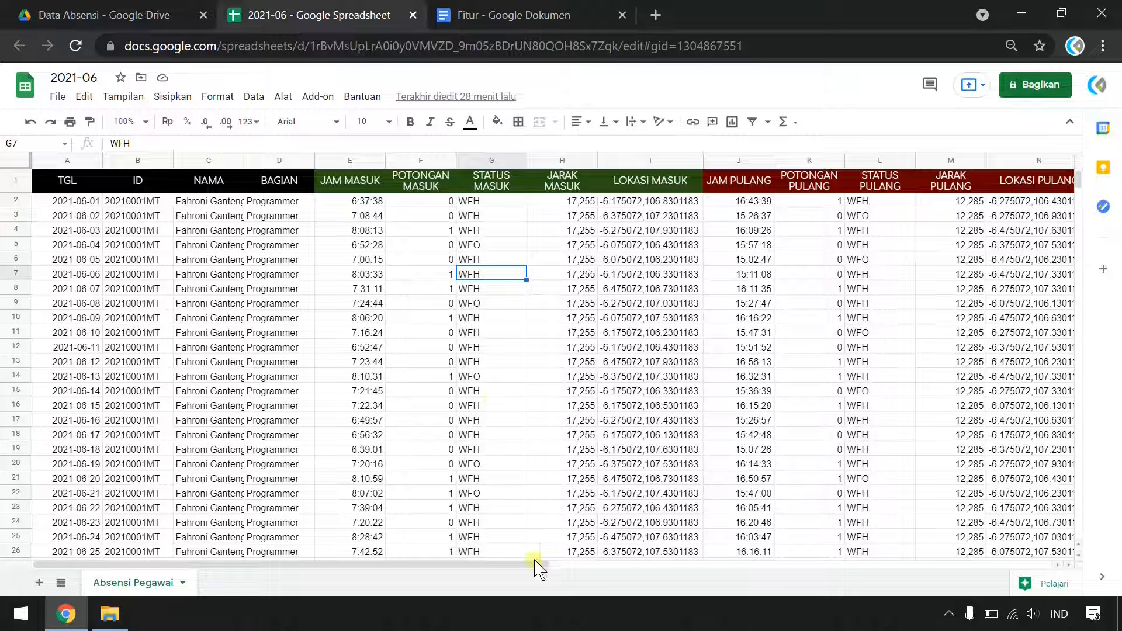
drag(528, 568, 762, 581)
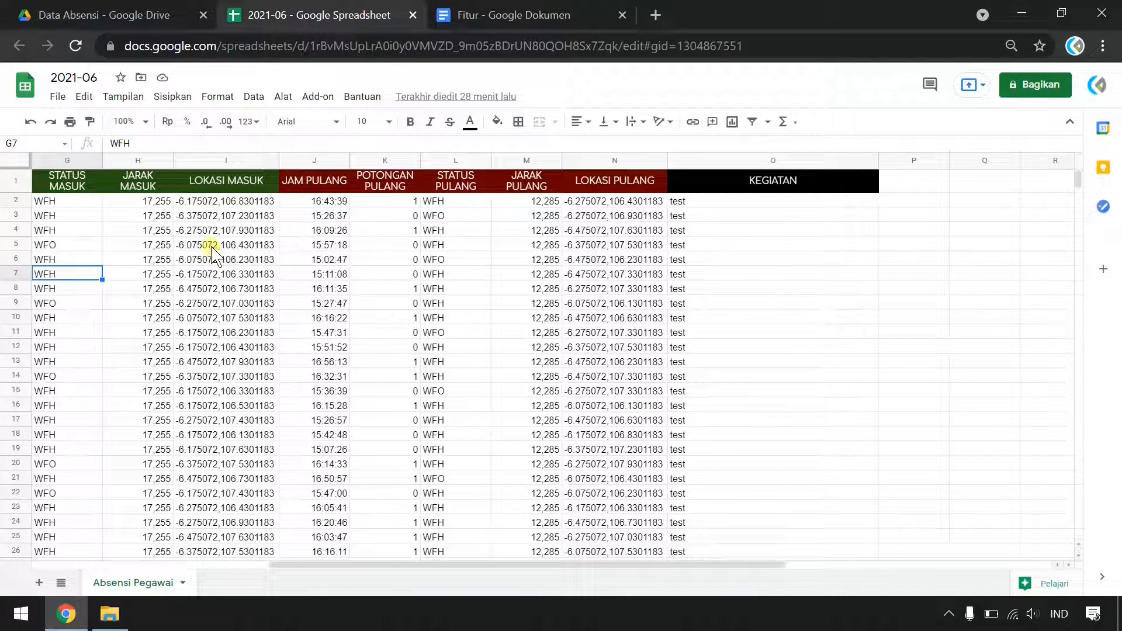
click(910, 183)
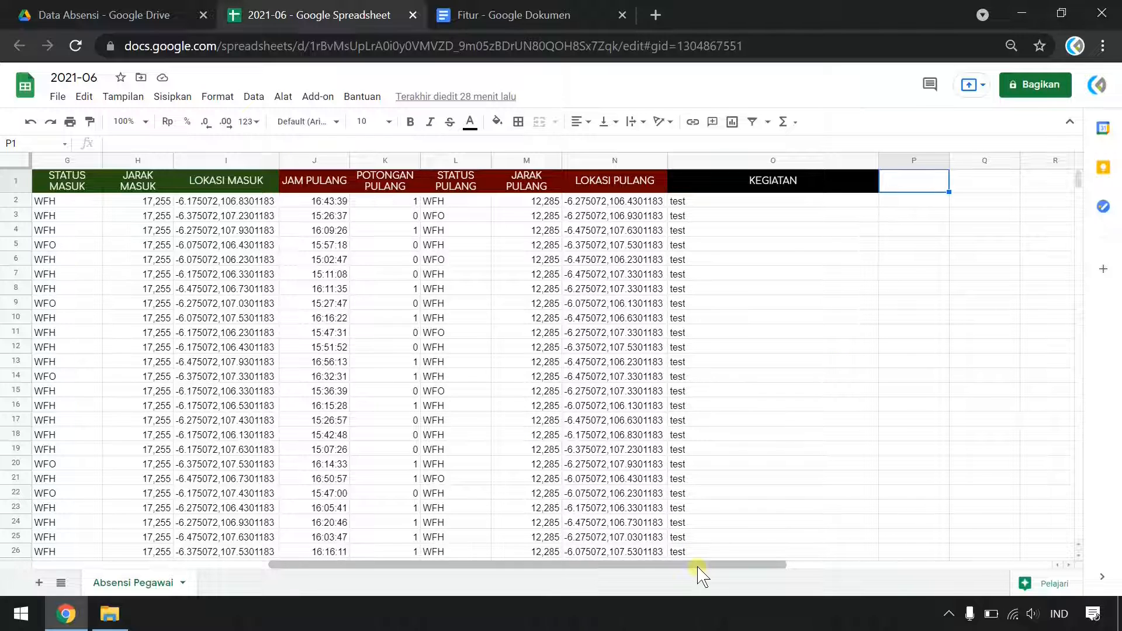
Open demoabsensi.web.app in a new browser tab and view the attendance form's status options
click(656, 14)
text(w)
key(BackSpace)
key(BackSpace)
text(demoabsensi.web.app)
key(Return)
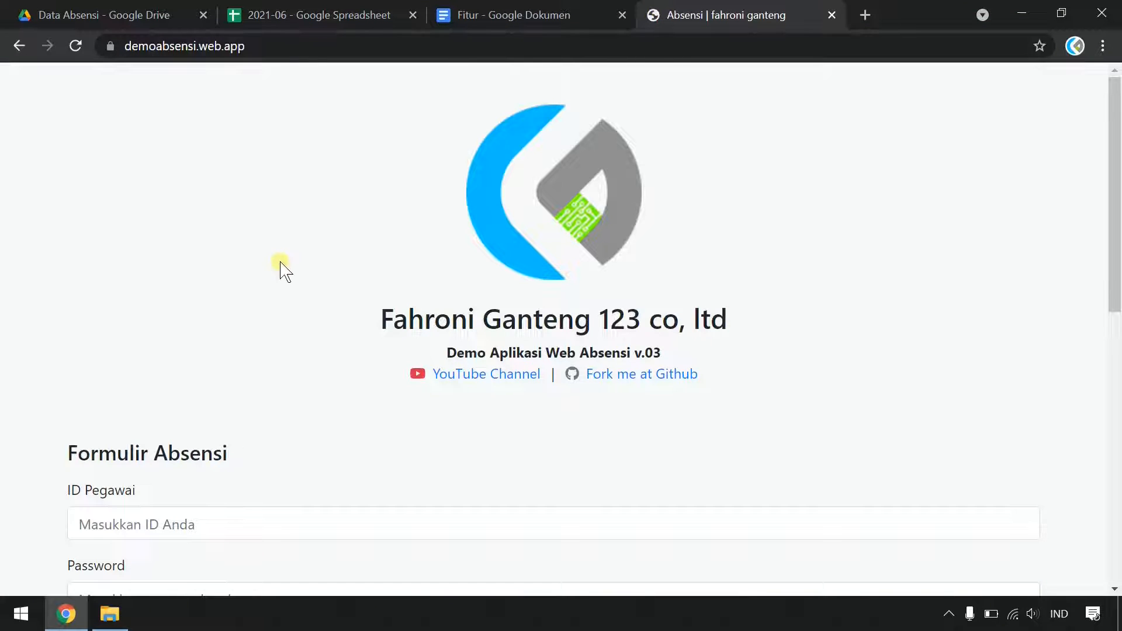
scroll(281, 268, down, 7)
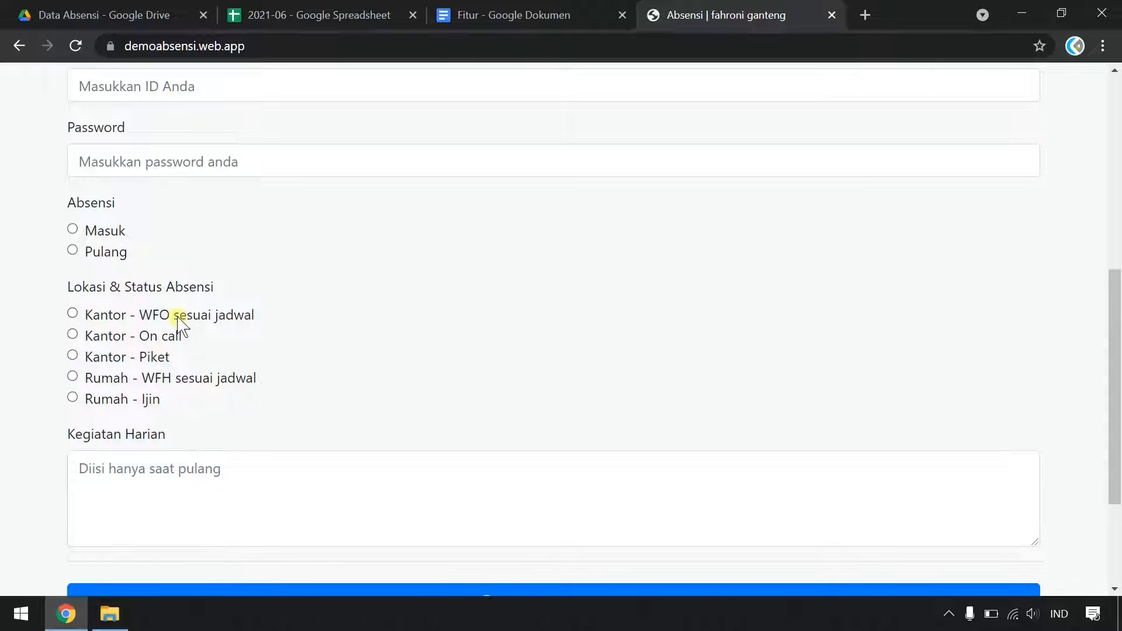
Compare the STATUS MASUK values in the 2021-06 sheet with the Lokasi & Status Absensi options on the web form
click(292, 9)
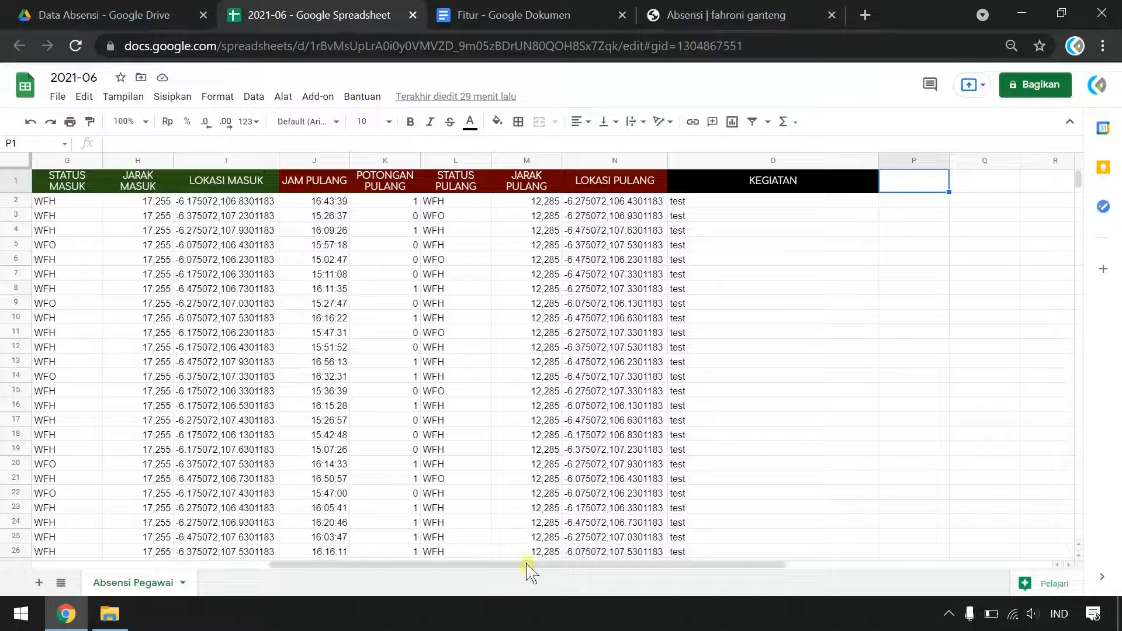
drag(527, 564, 383, 564)
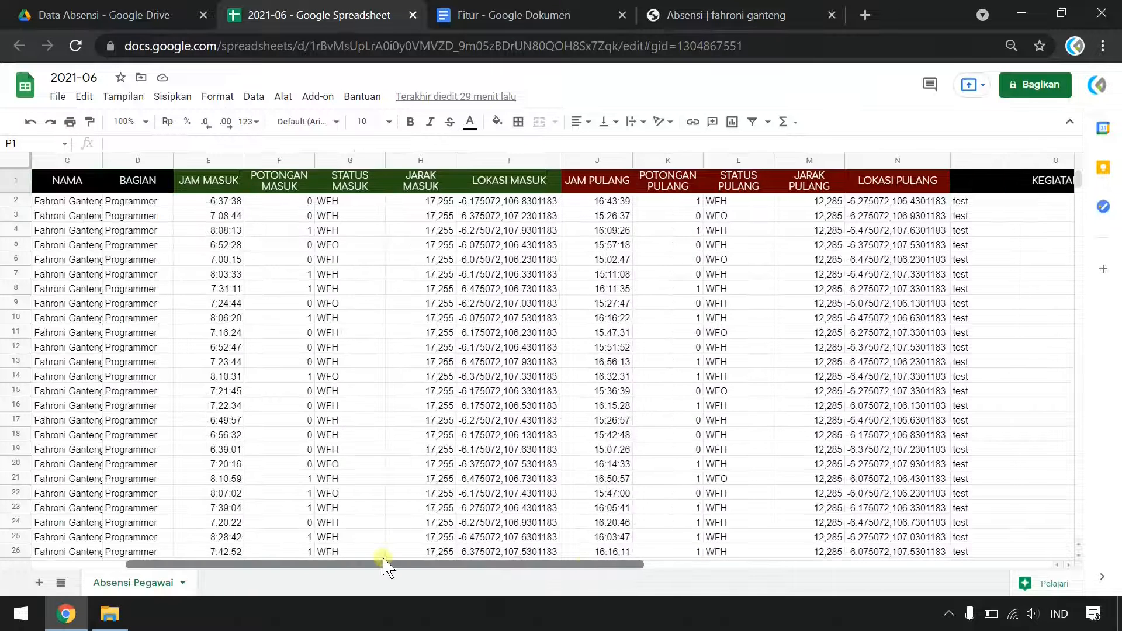
click(327, 289)
click(698, 10)
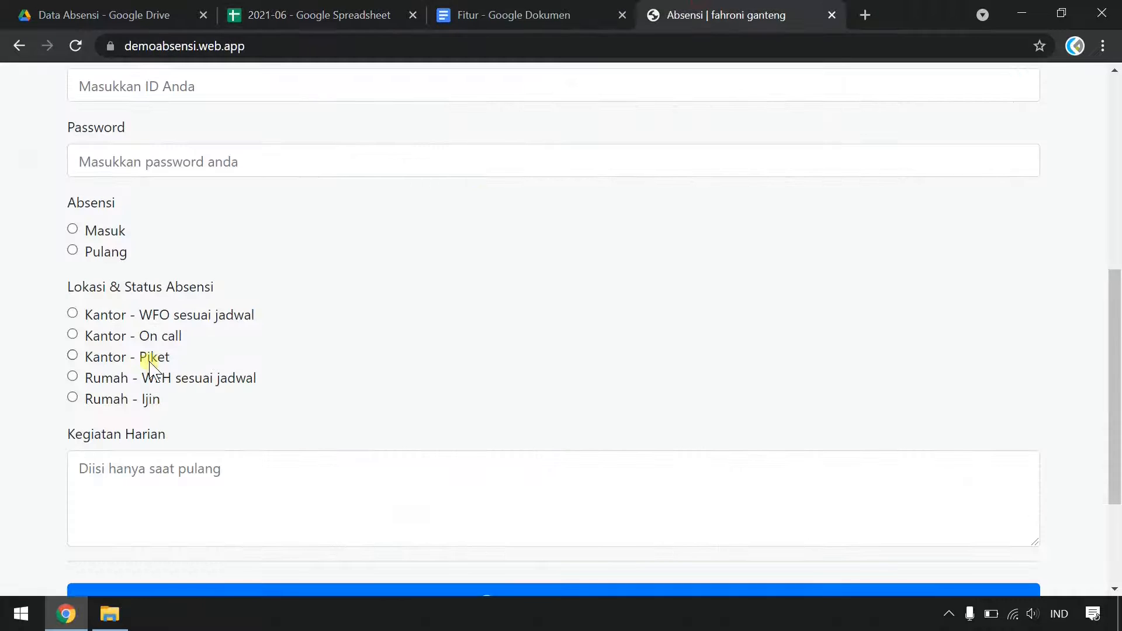
click(108, 379)
Return to the 2021-06 spreadsheet and enter the header WFO in cell P1, beside KEGIATAN
click(321, 11)
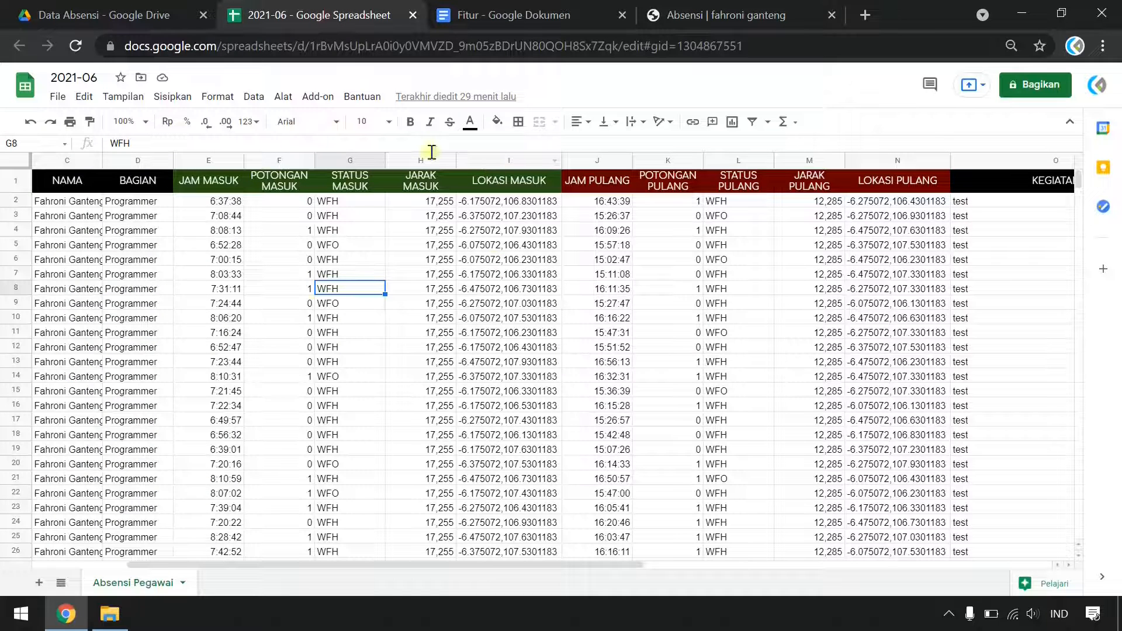
drag(476, 565, 638, 571)
click(838, 189)
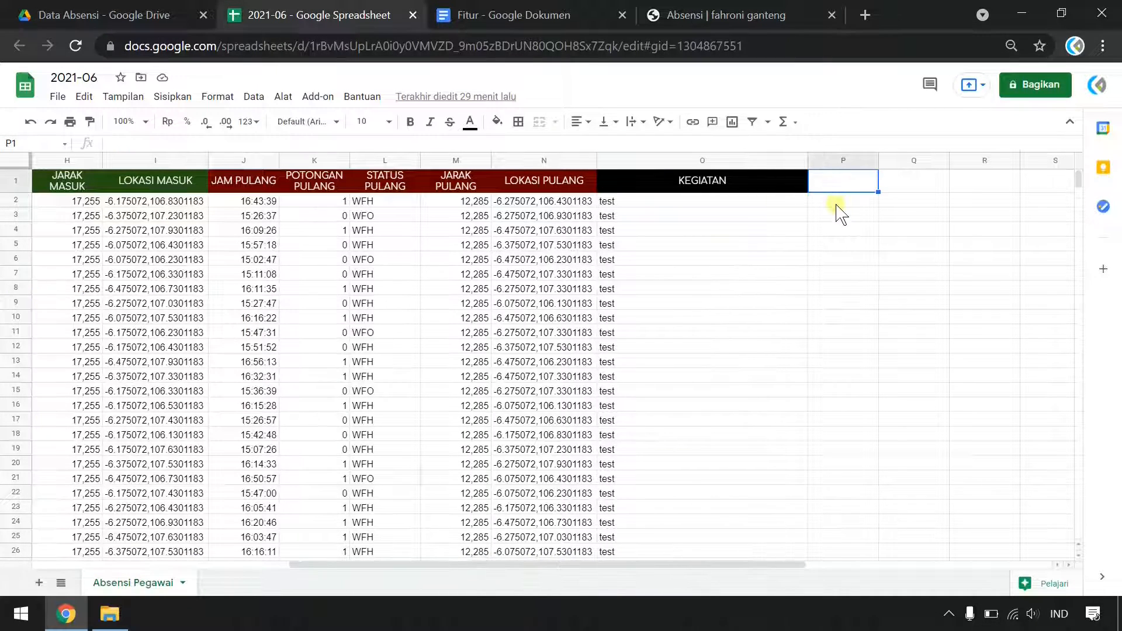
text(WFO)
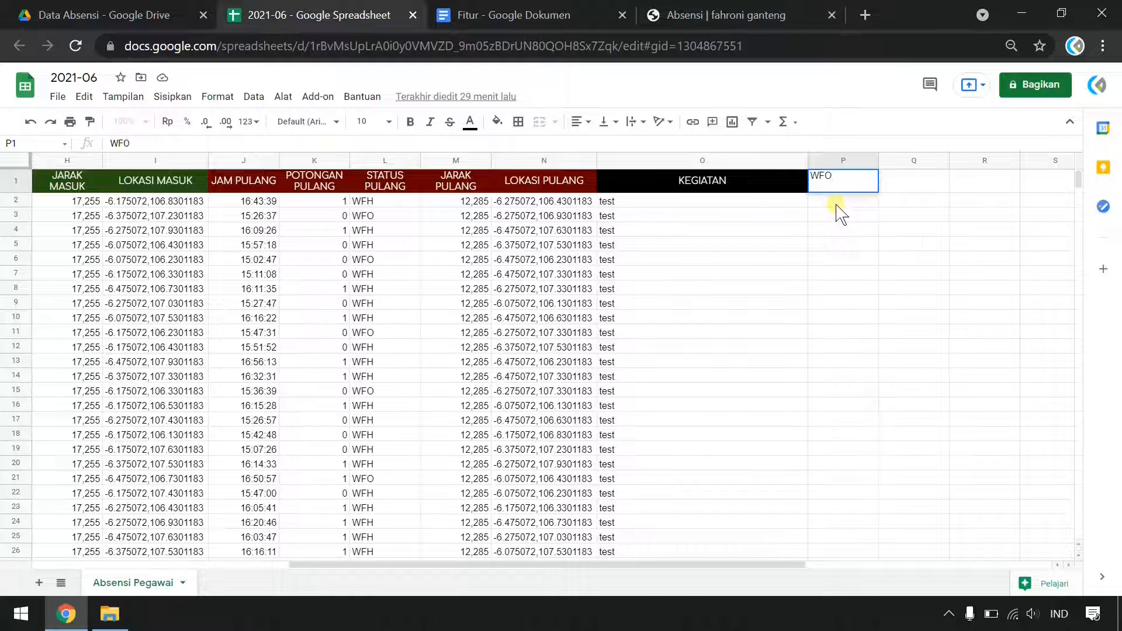
key(Return)
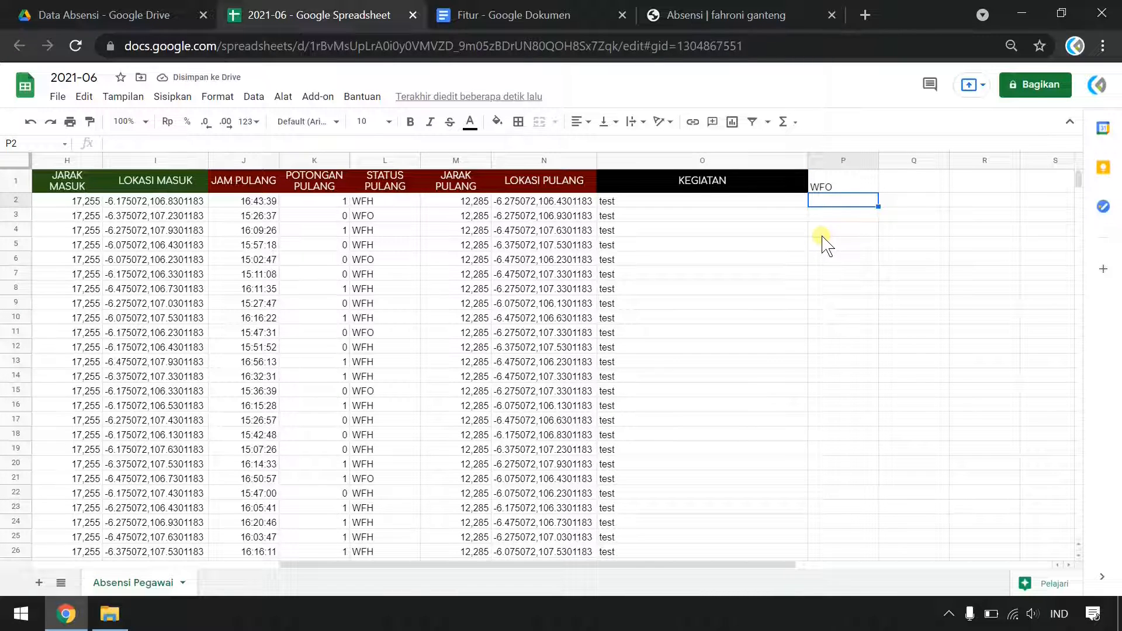
Enter =IF(G2="WFO";1;0) in cell P2 to flag rows whose STATUS MASUK is WFO
text(=IF()
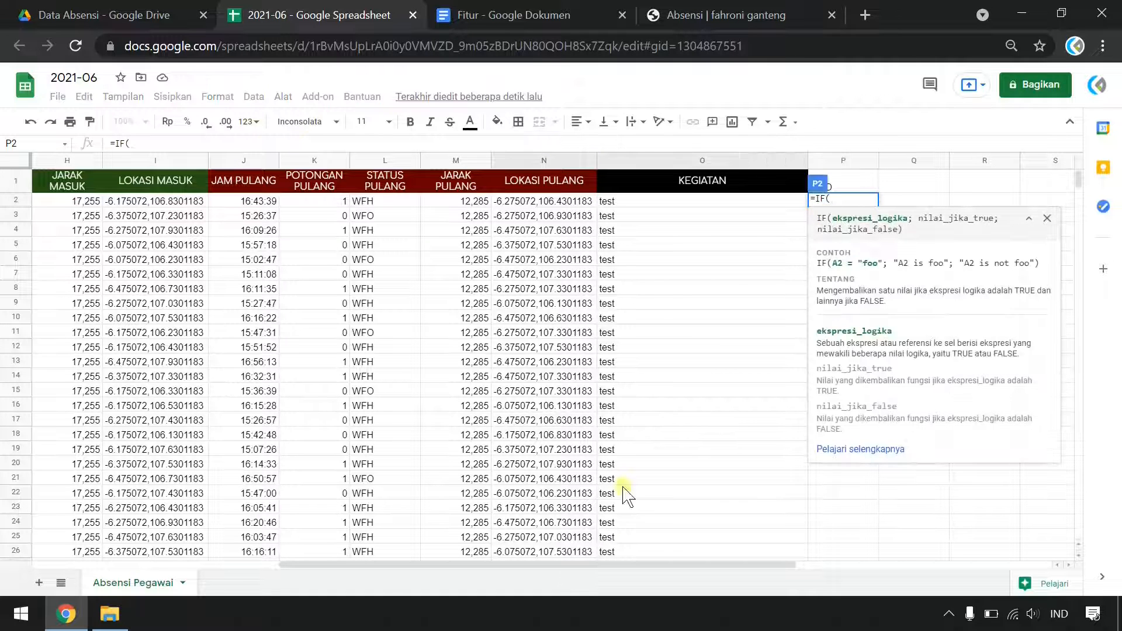
drag(677, 566, 492, 584)
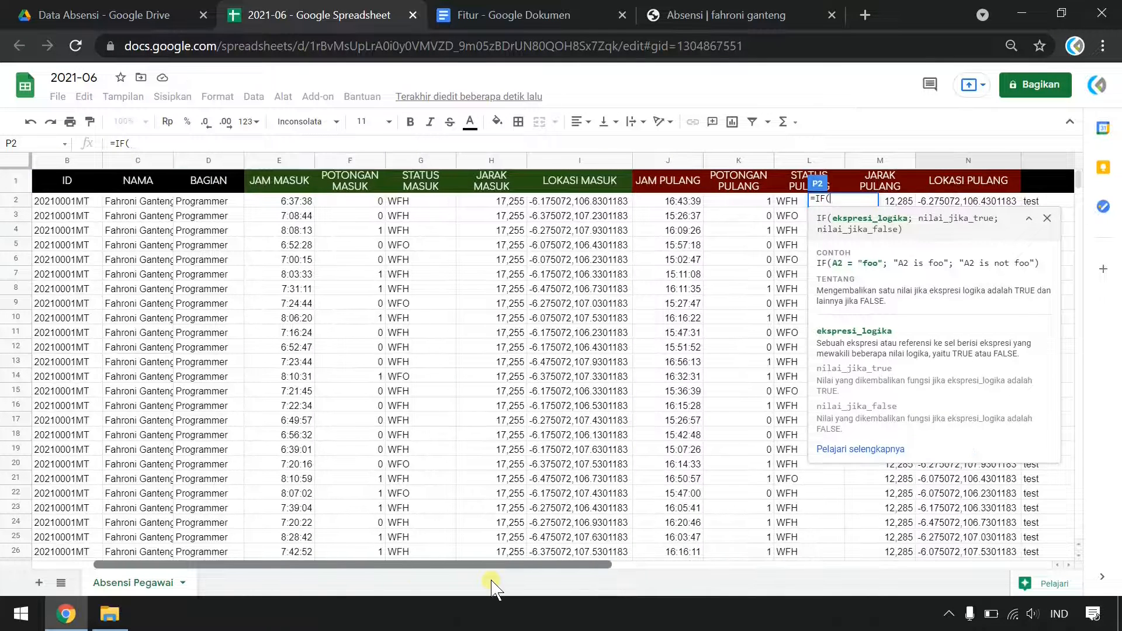
click(410, 204)
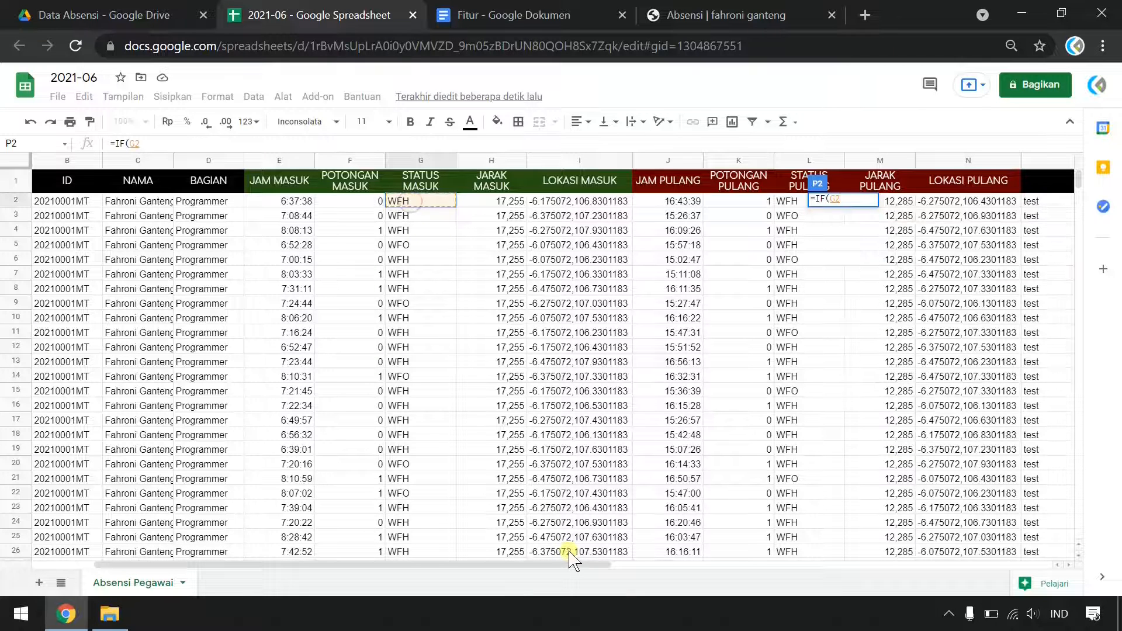
drag(581, 566, 758, 565)
text(="WFO";)
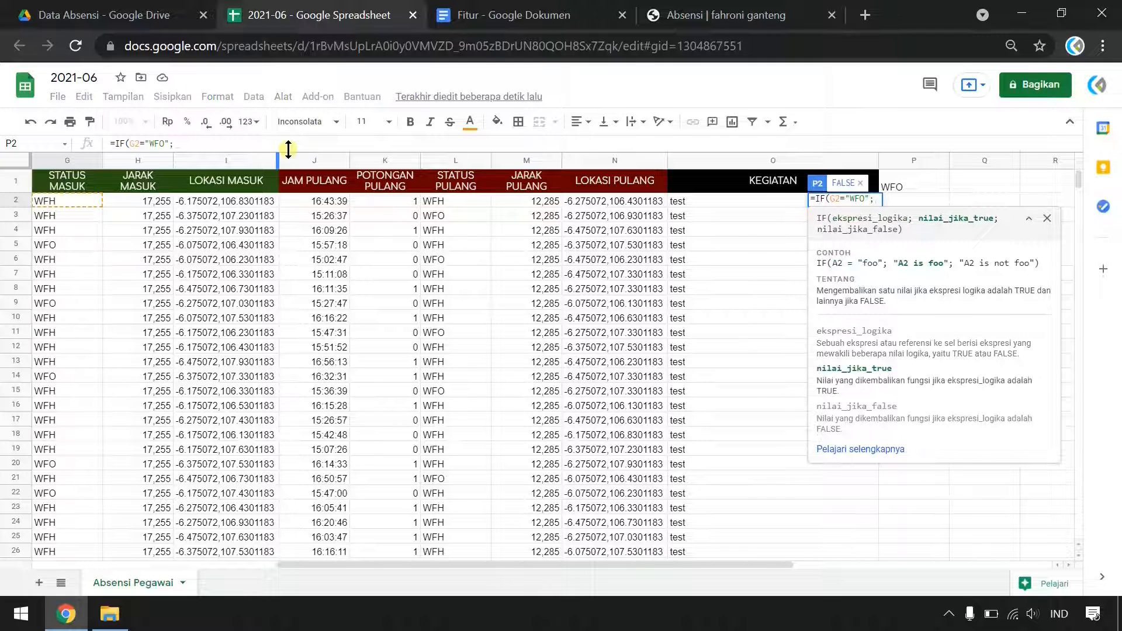
text(1)
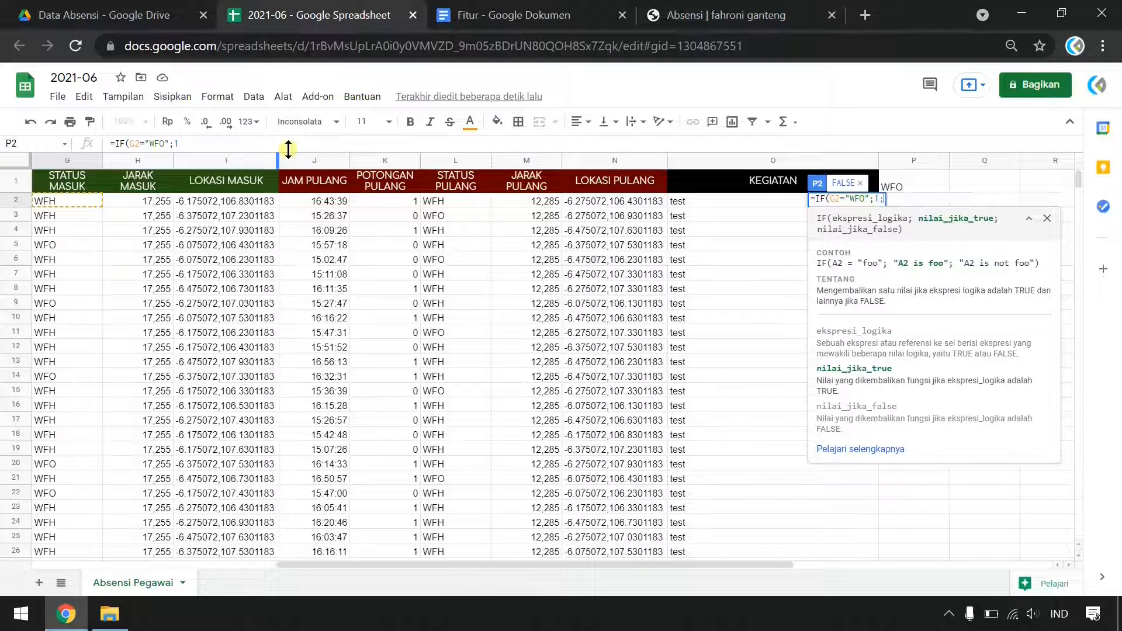
text(;0)
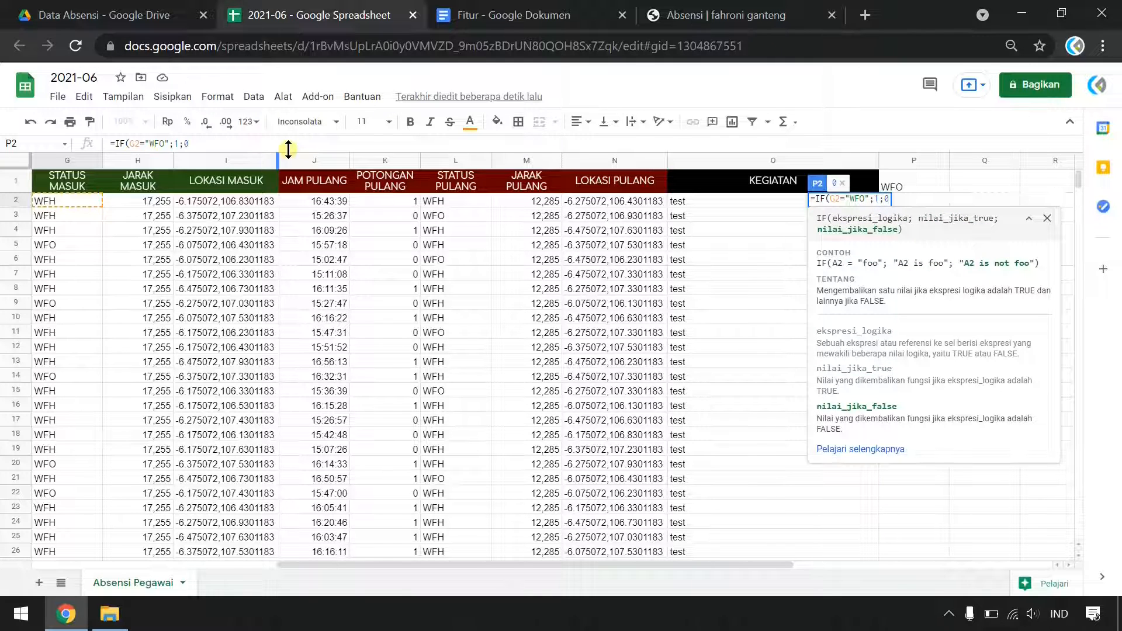
key(Return)
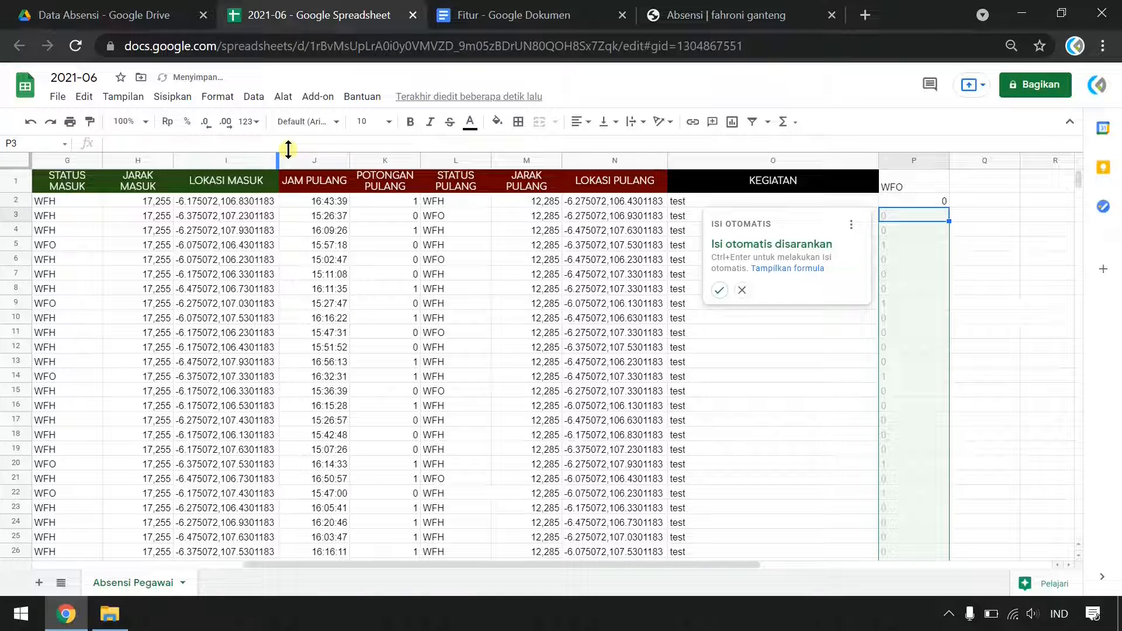
Accept the suggested autofill to apply the WFO formula down column P, and check the filled rows
click(719, 290)
key(Down)
key(Down)
key(Down)
key(Down)
key(Down)
key(Down)
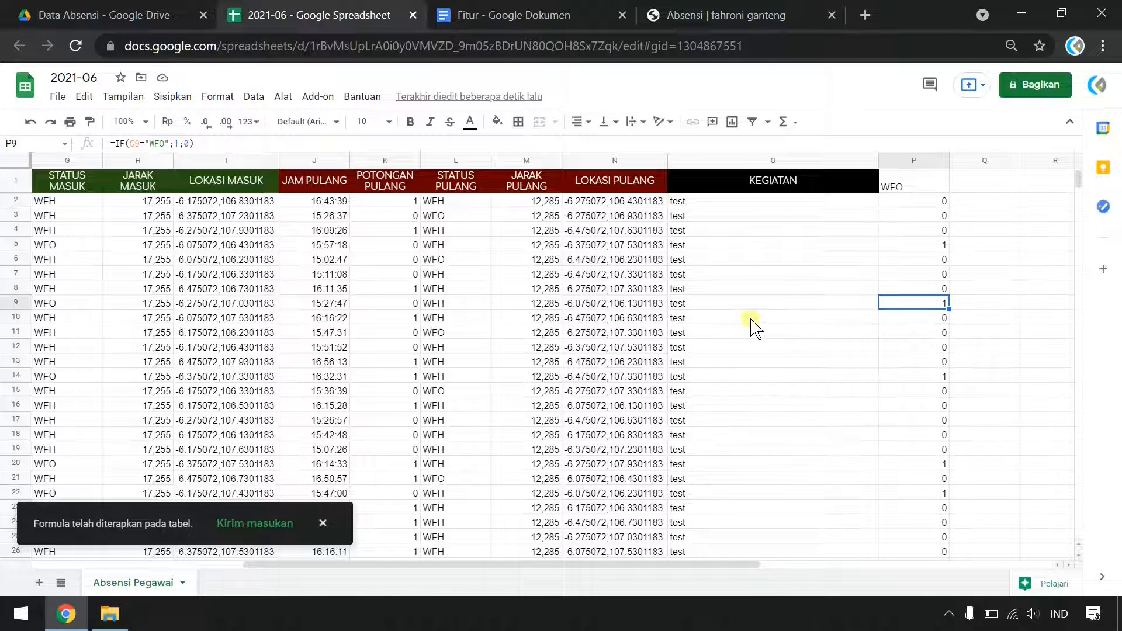
Check the STATUS PULANG column against the web form, trying the Kantor - On call and Rumah - WFH sesuai jadwal options
click(448, 202)
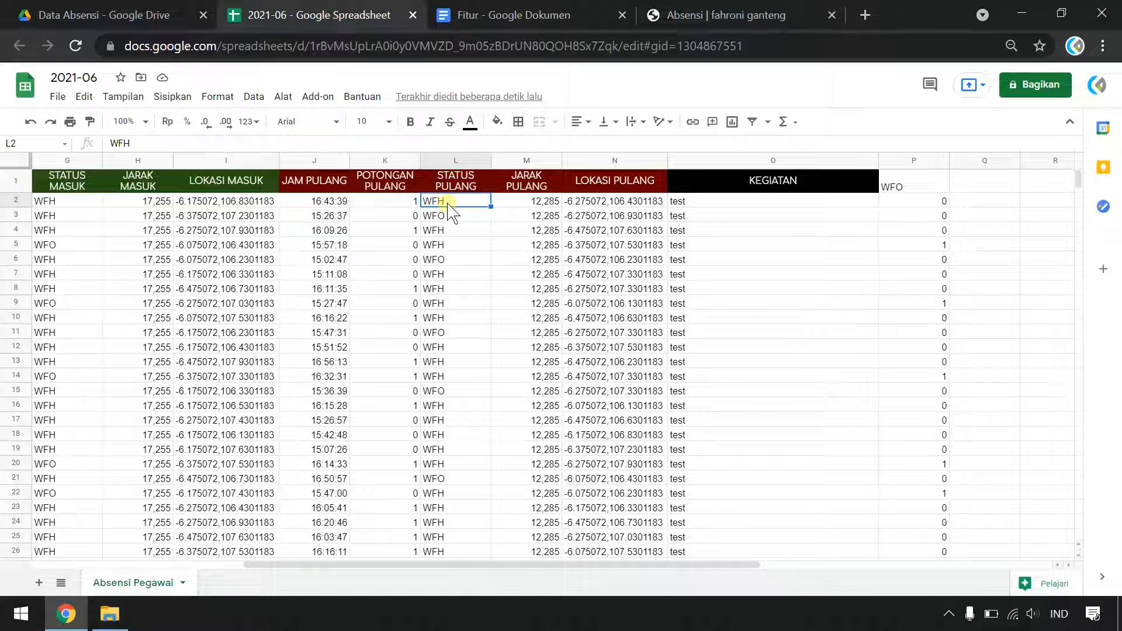
drag(725, 565, 513, 578)
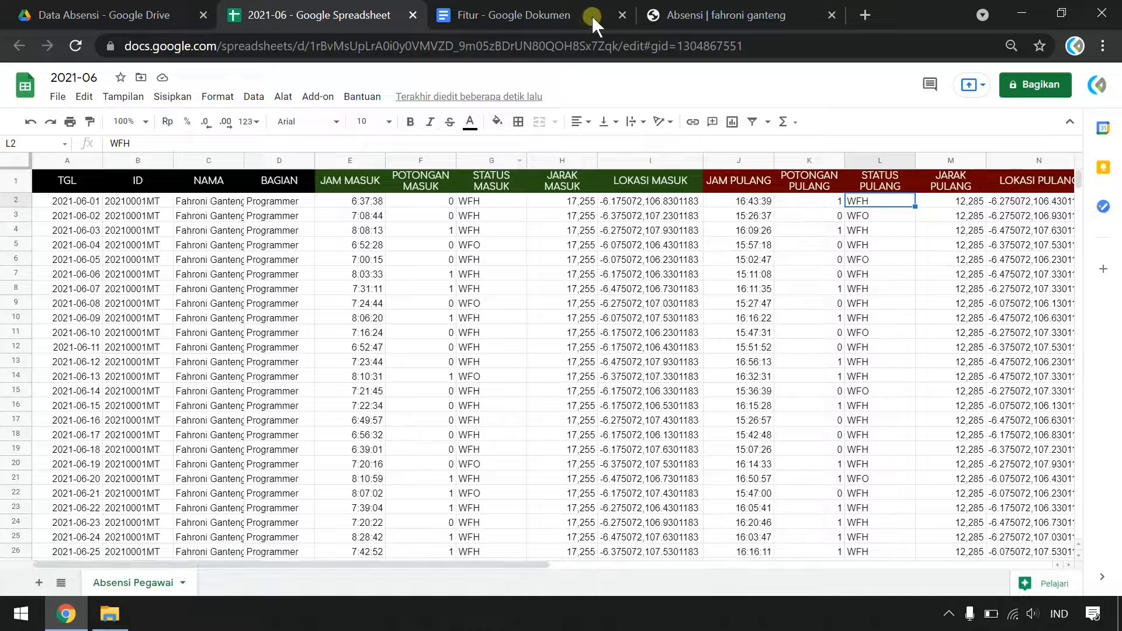
click(673, 7)
click(73, 335)
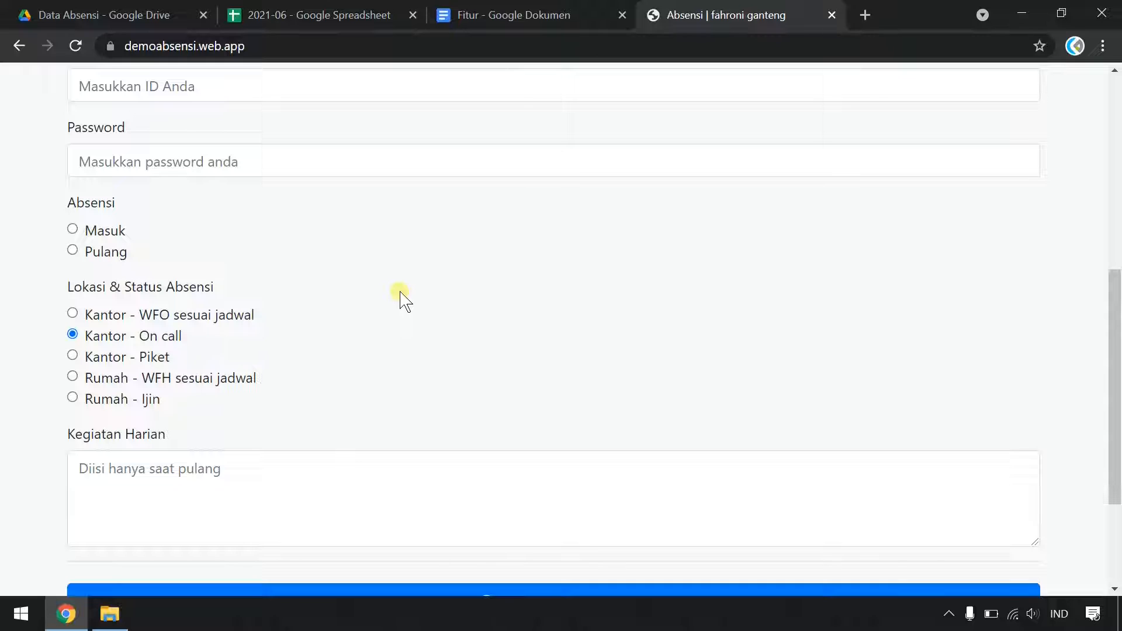
click(72, 377)
Return to the 2021-06 spreadsheet and compare entries in the STATUS MASUK and STATUS PULANG columns
click(301, 11)
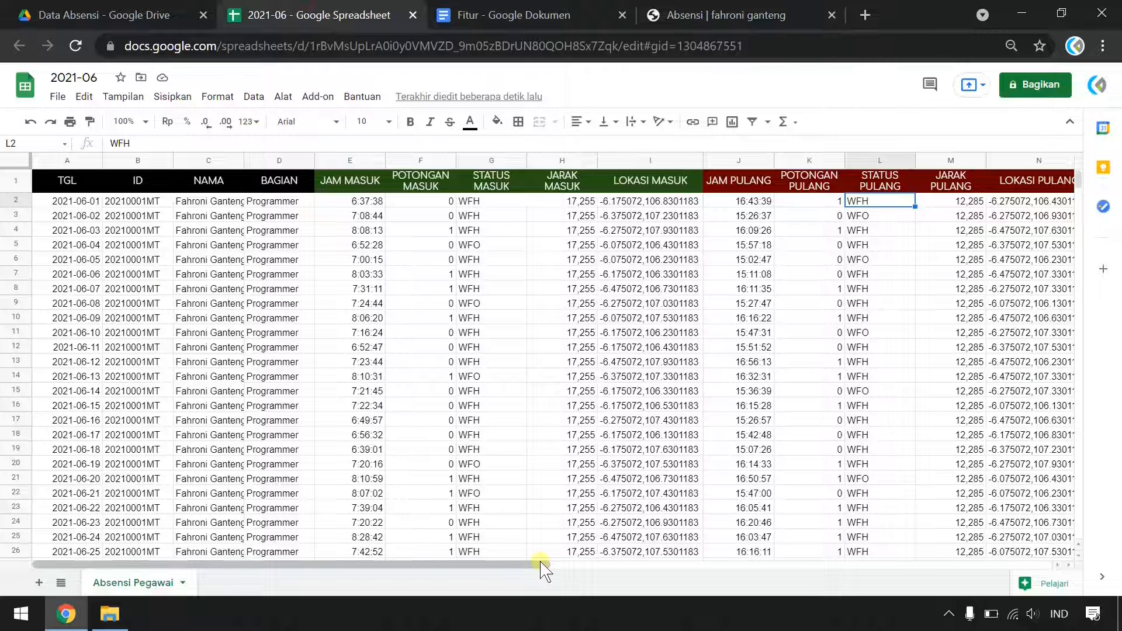
click(480, 205)
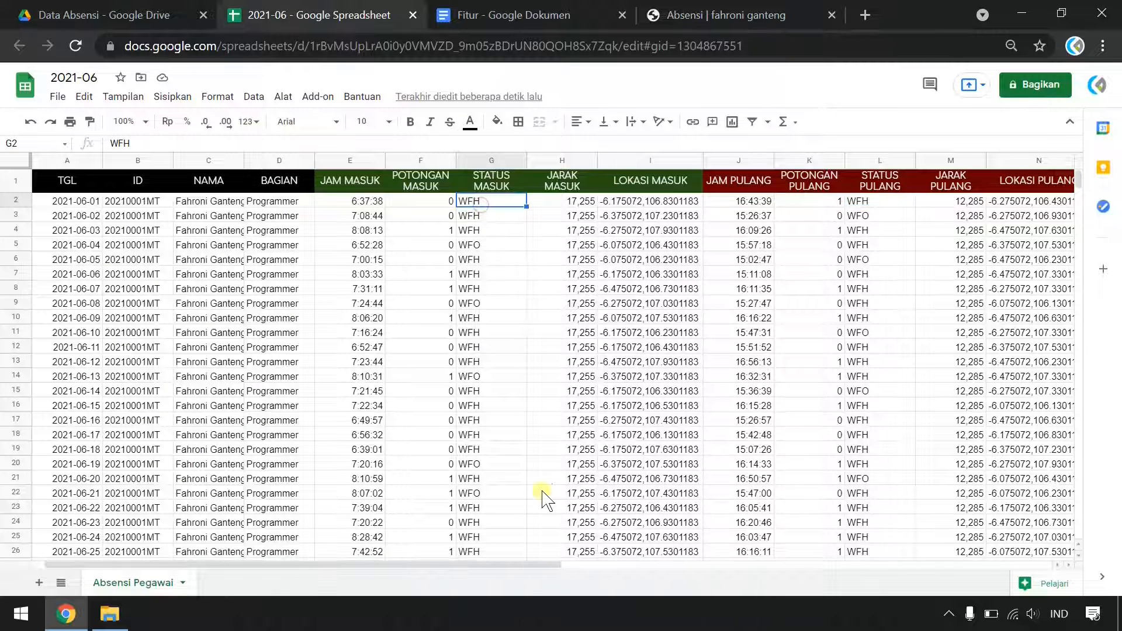
drag(530, 565, 678, 564)
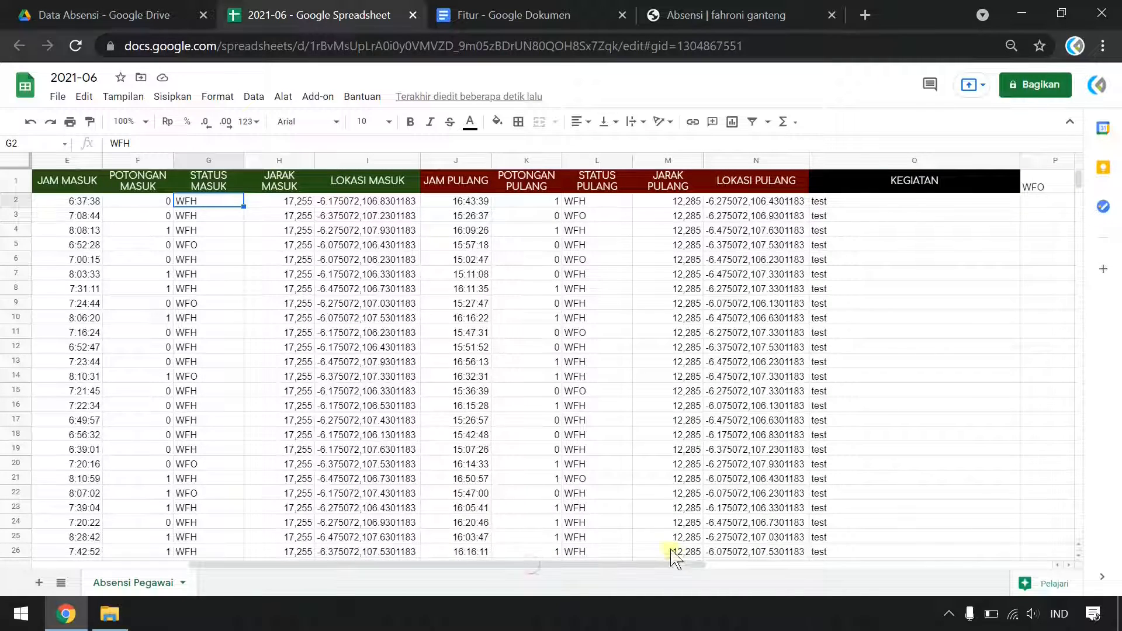
click(579, 201)
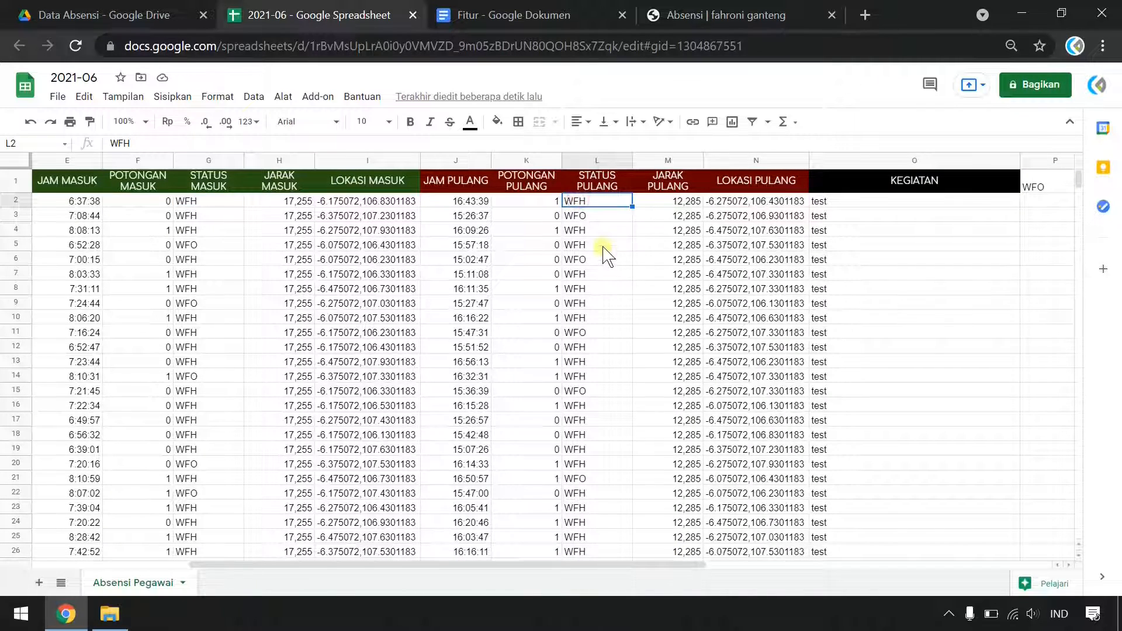
click(603, 246)
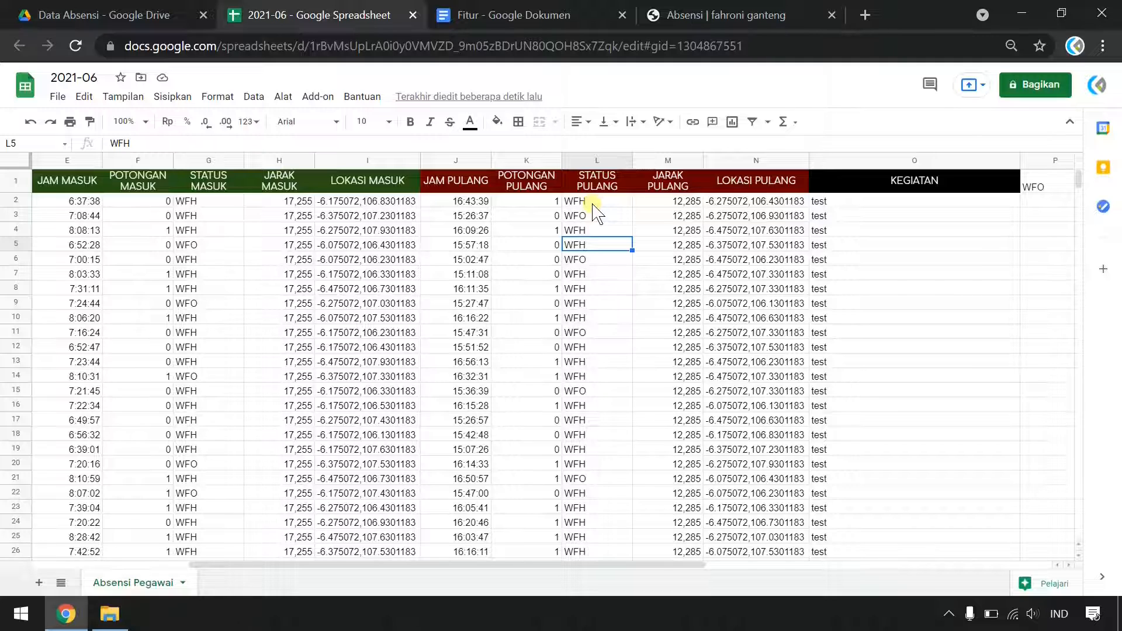
click(623, 215)
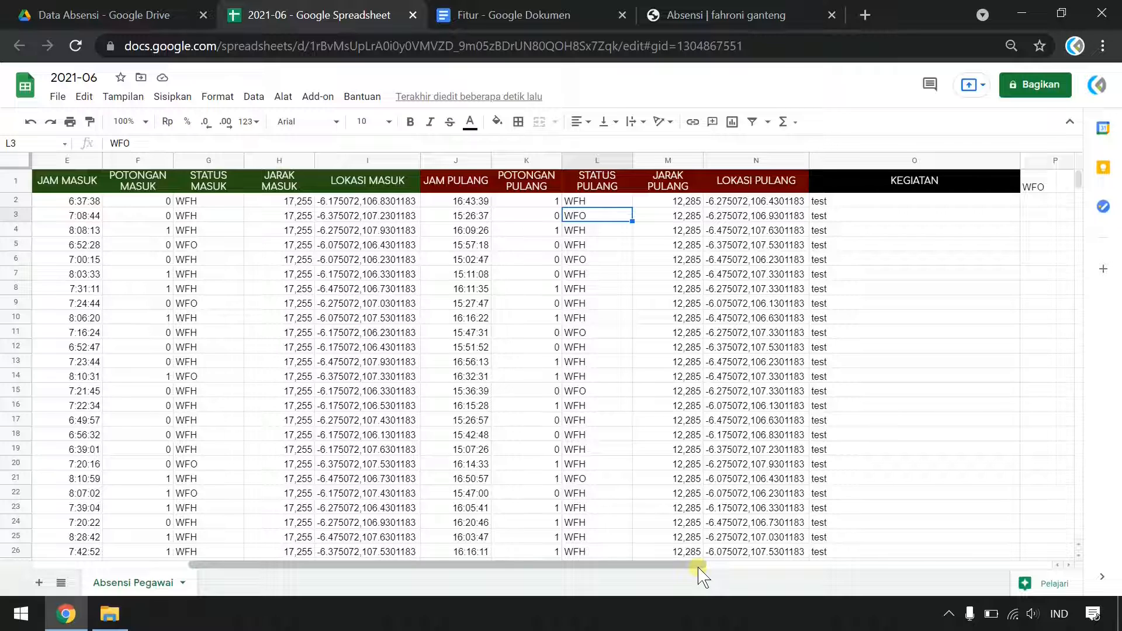
Add the column headers WFH in Q1 and IJIN in R1, beside the WFO column
drag(700, 565, 770, 565)
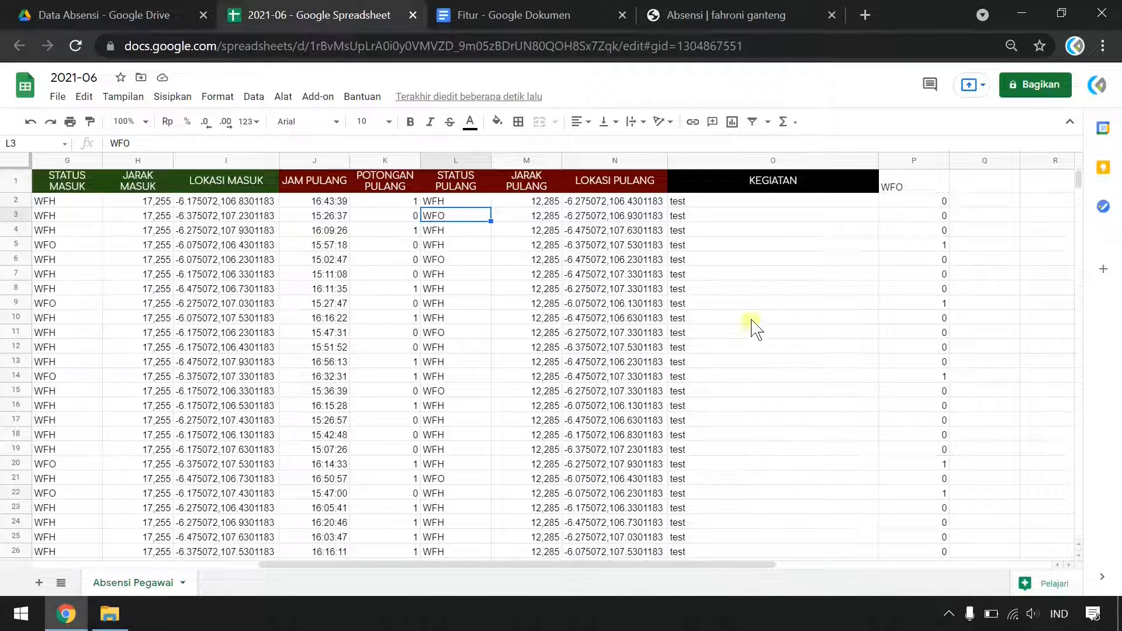
click(963, 179)
text(WFH)
key(Tab)
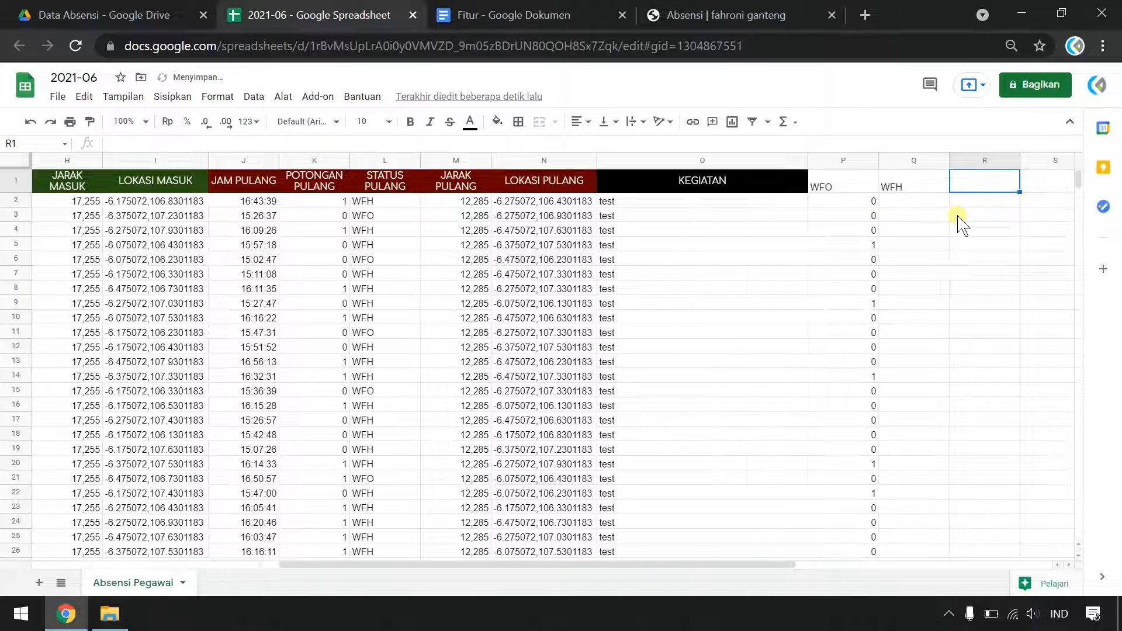
text(IJIN)
key(Return)
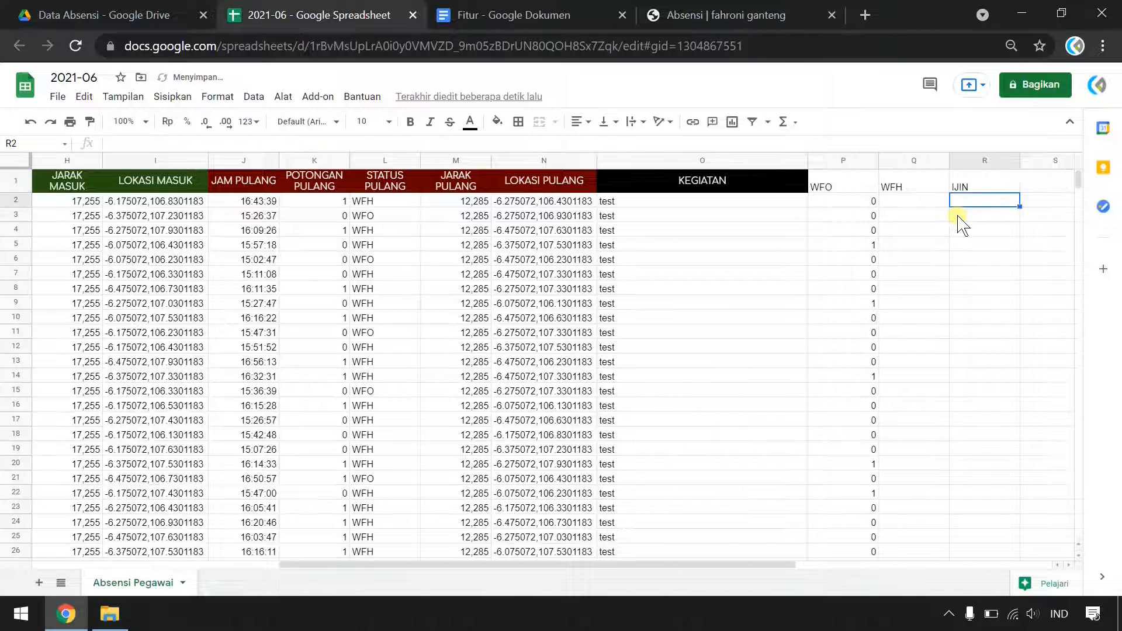
click(913, 201)
click(909, 347)
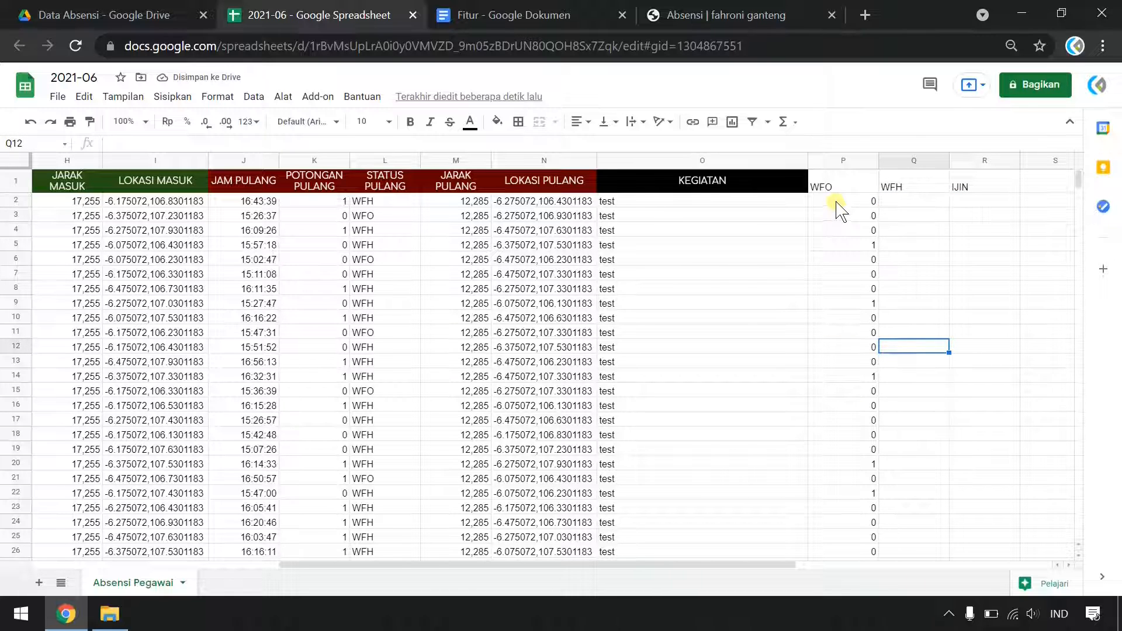
Create a pivot table from 'Absensi Pegawai'!A1:R200 on a new sheet
click(641, 379)
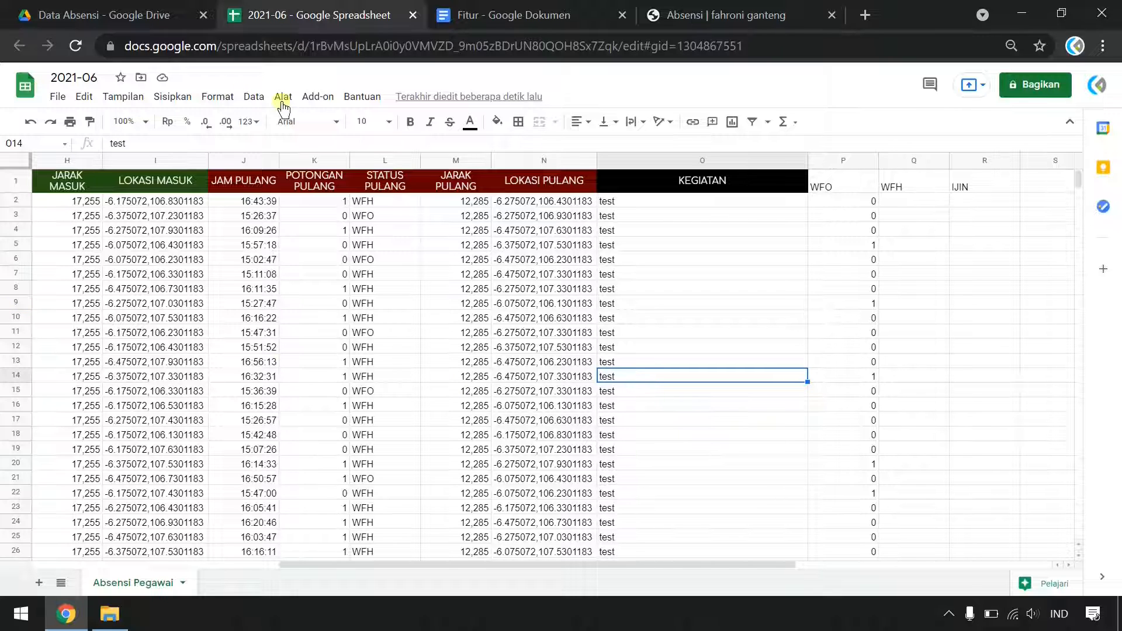
click(255, 100)
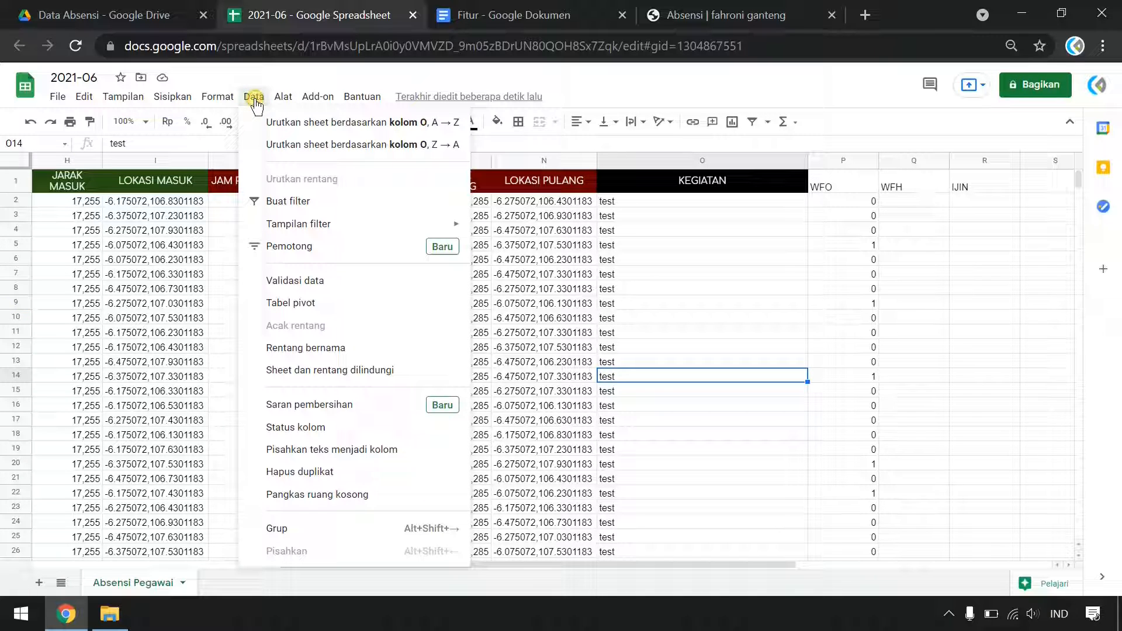
click(331, 304)
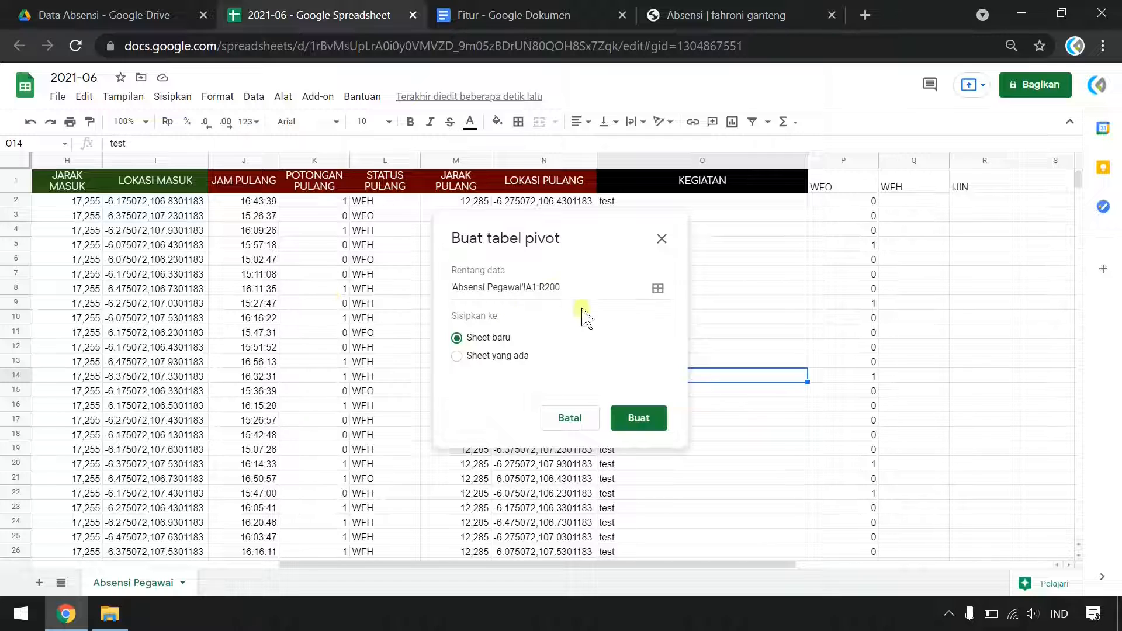
click(562, 287)
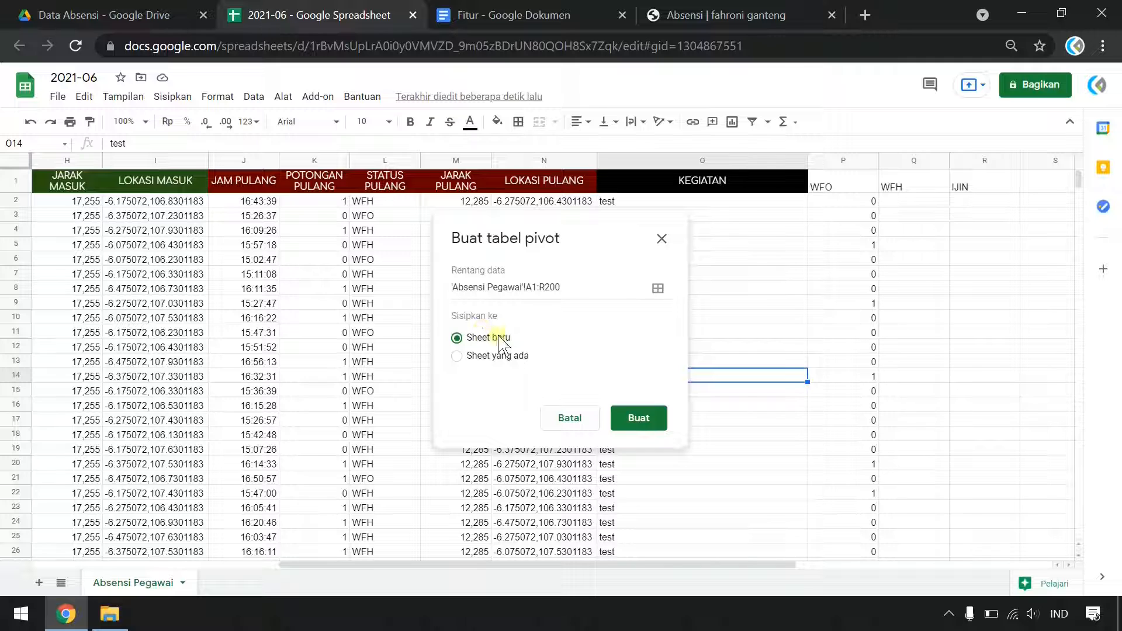
click(645, 418)
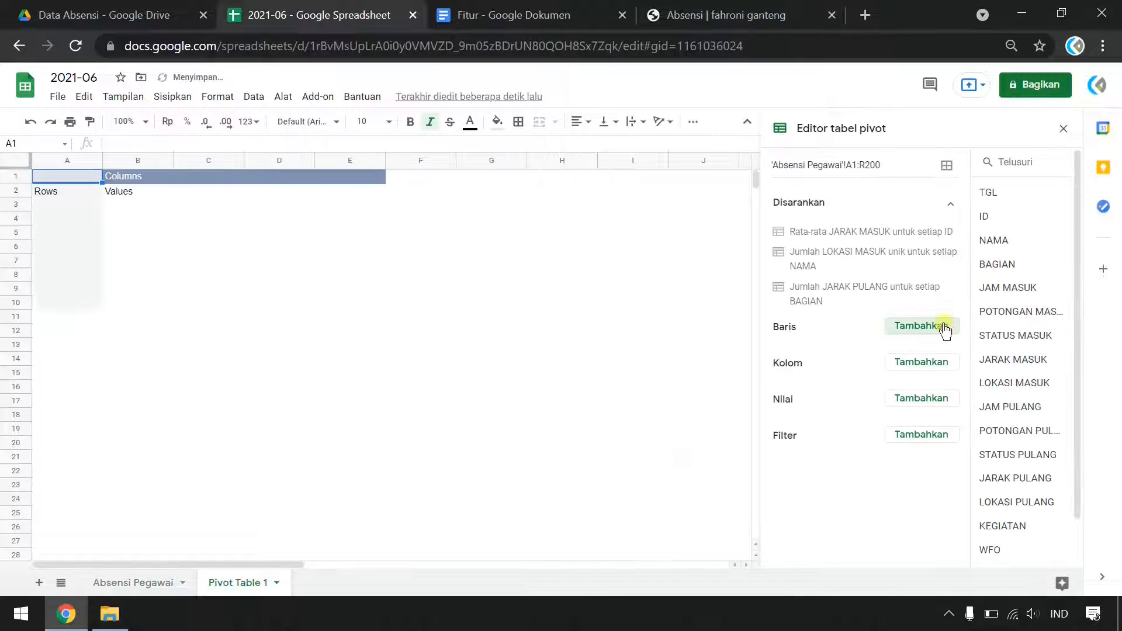
Set NAMA as the pivot table's row field and add TGL as a value field
click(926, 327)
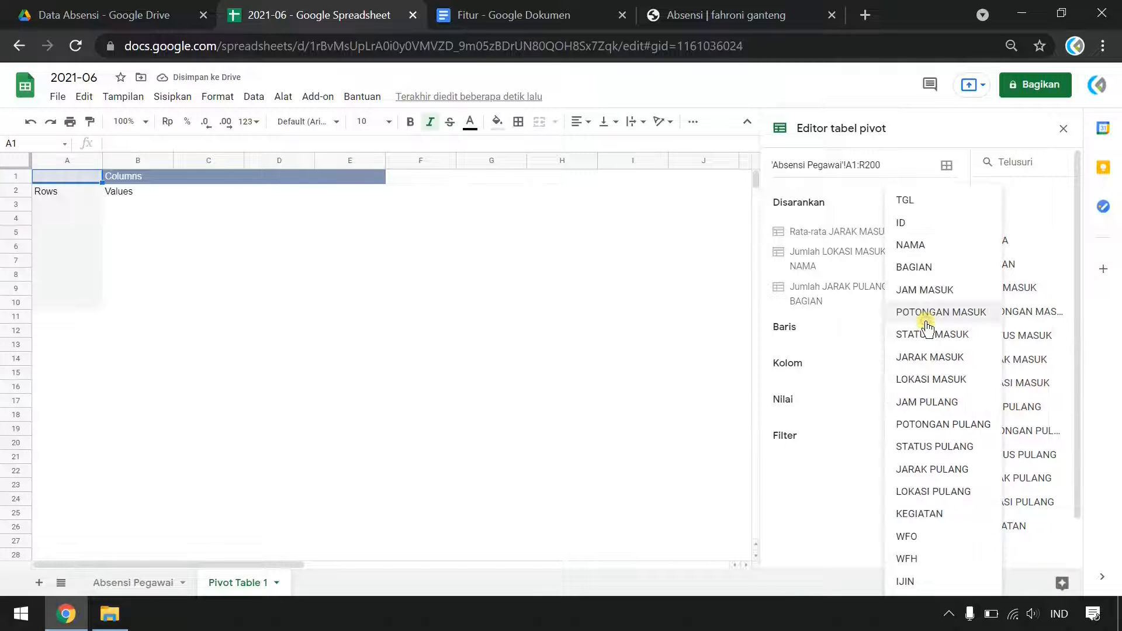
click(919, 244)
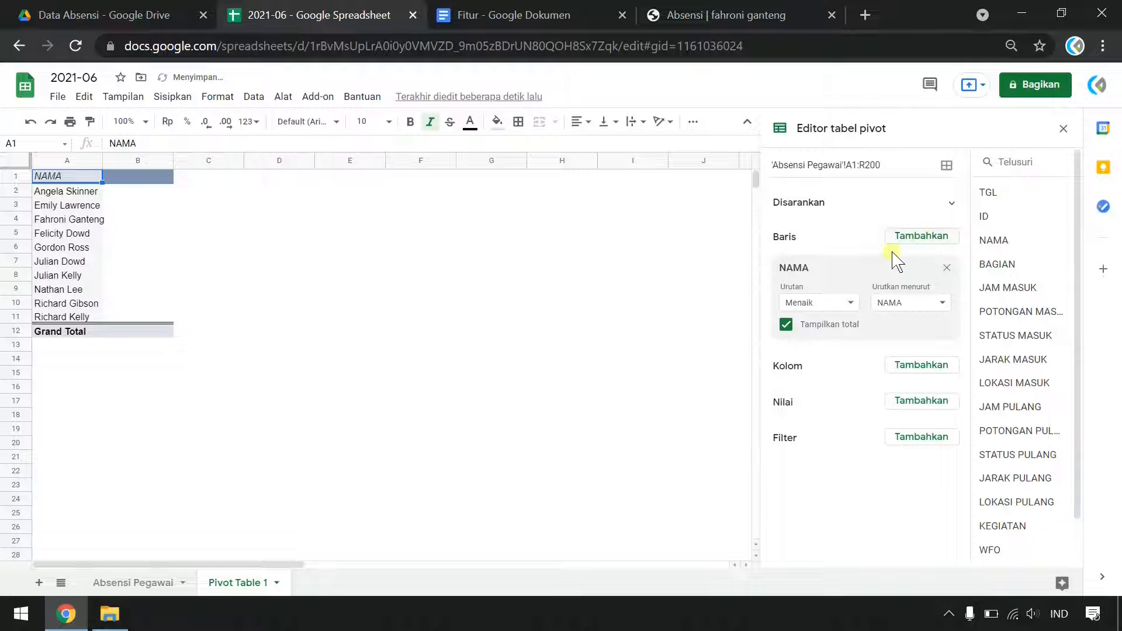
click(934, 402)
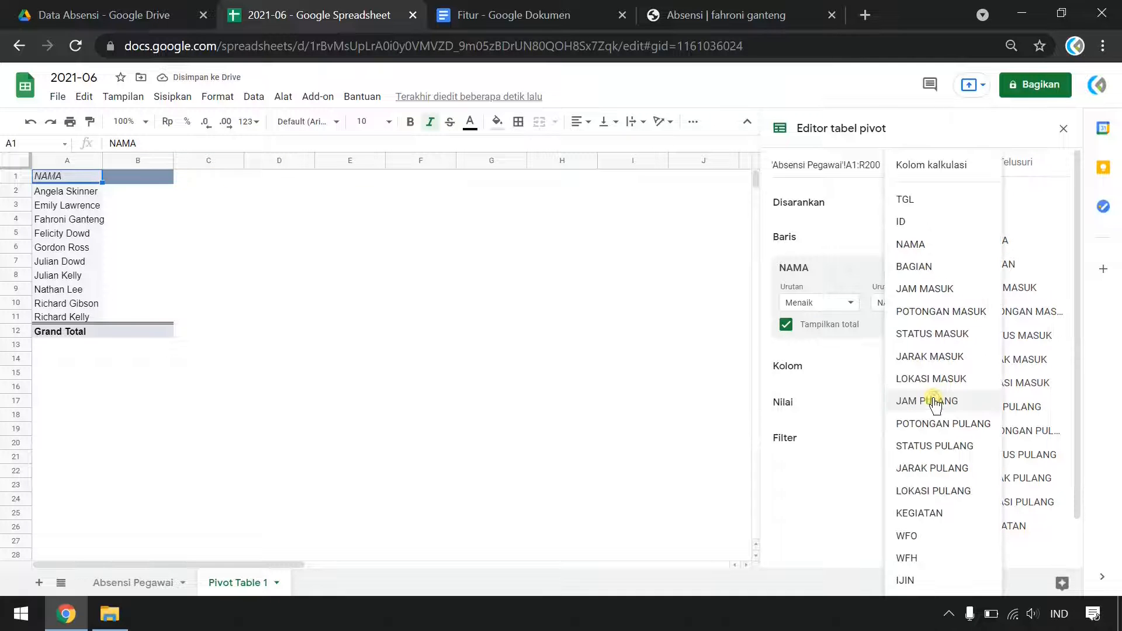
click(939, 201)
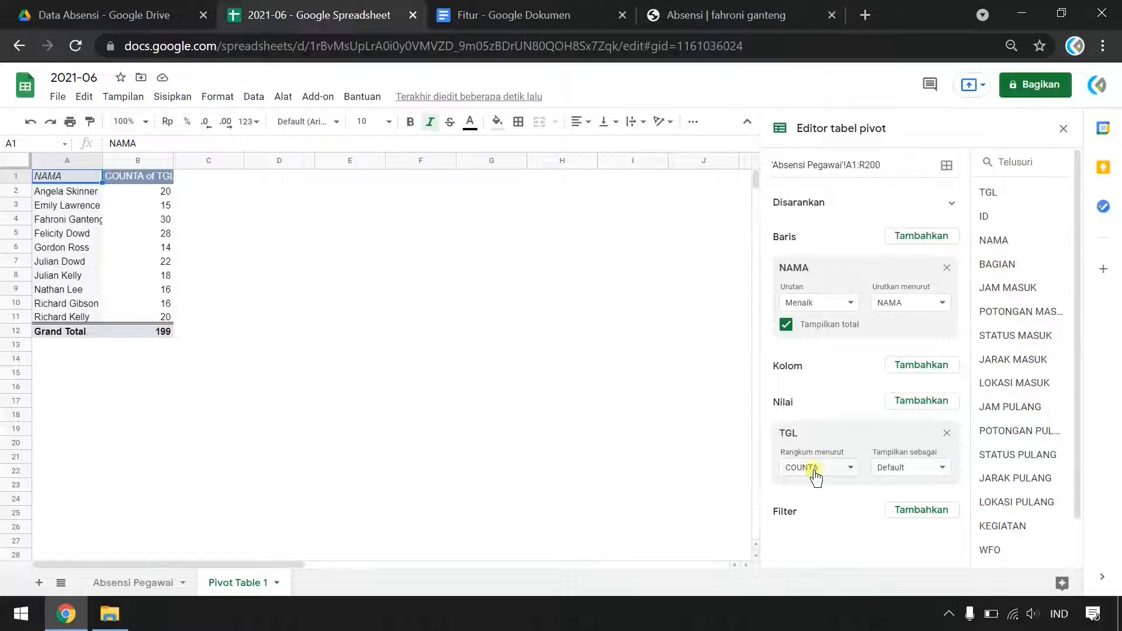
Rename the TGL value column's header in B1 as HARI MASUK
click(122, 176)
text(H)
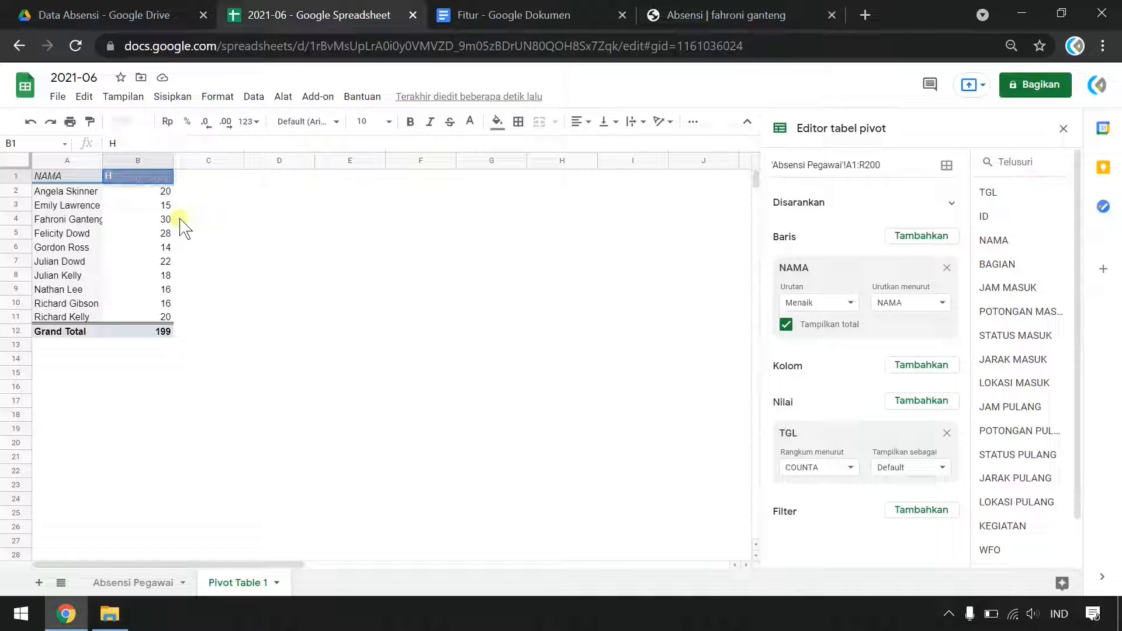
text(ARI MASUK)
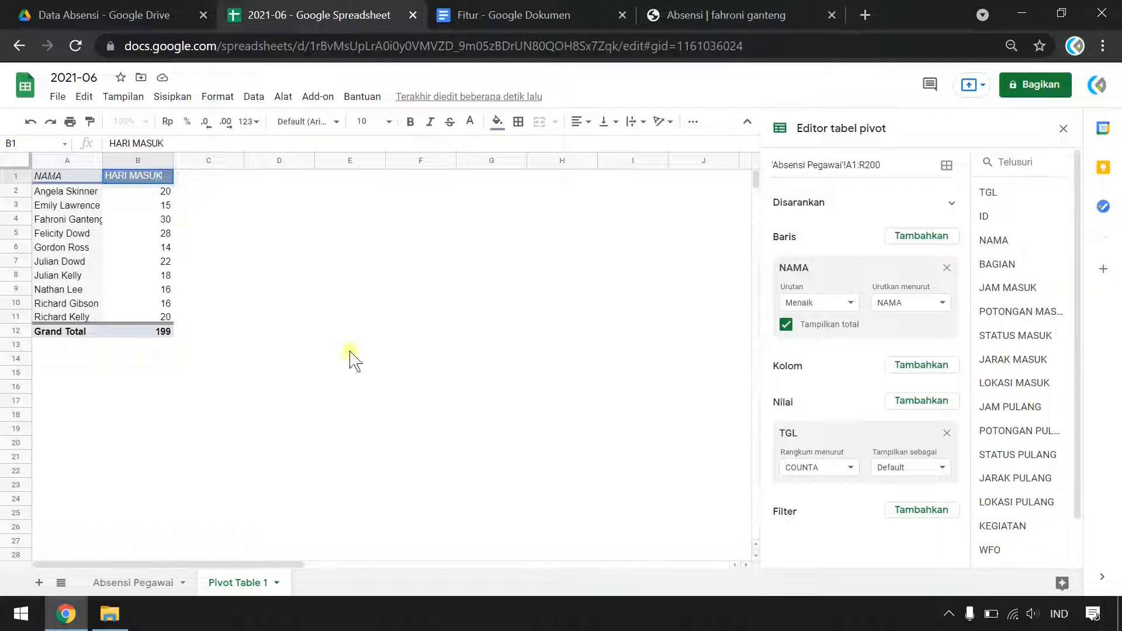
click(138, 233)
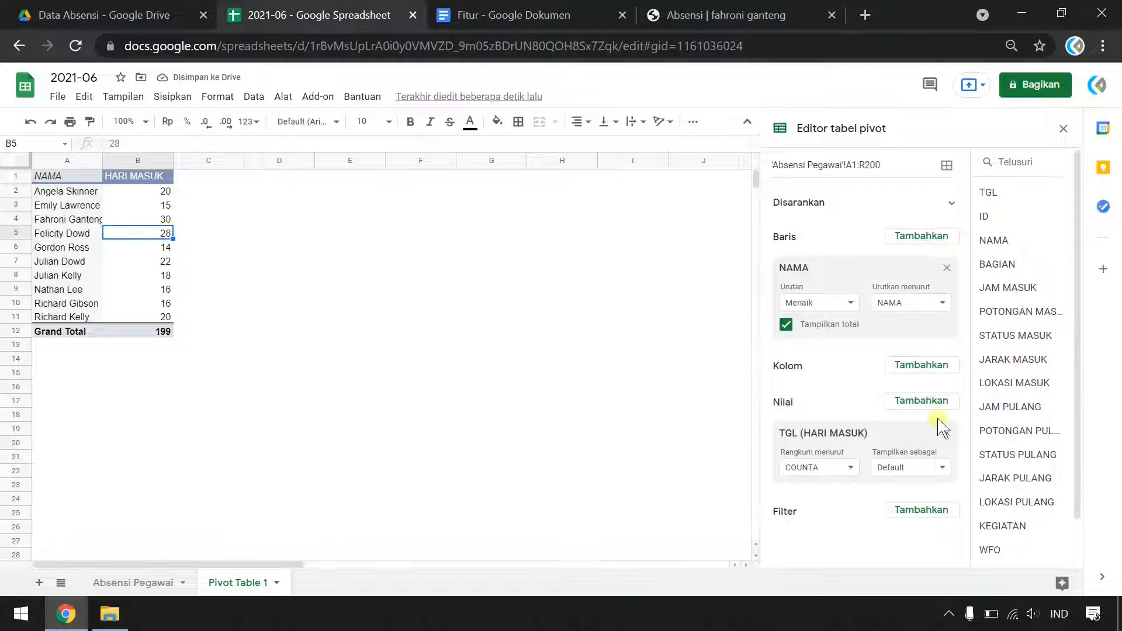
Add WFO as a second pivot value and rename its header as HARI WFO
click(927, 402)
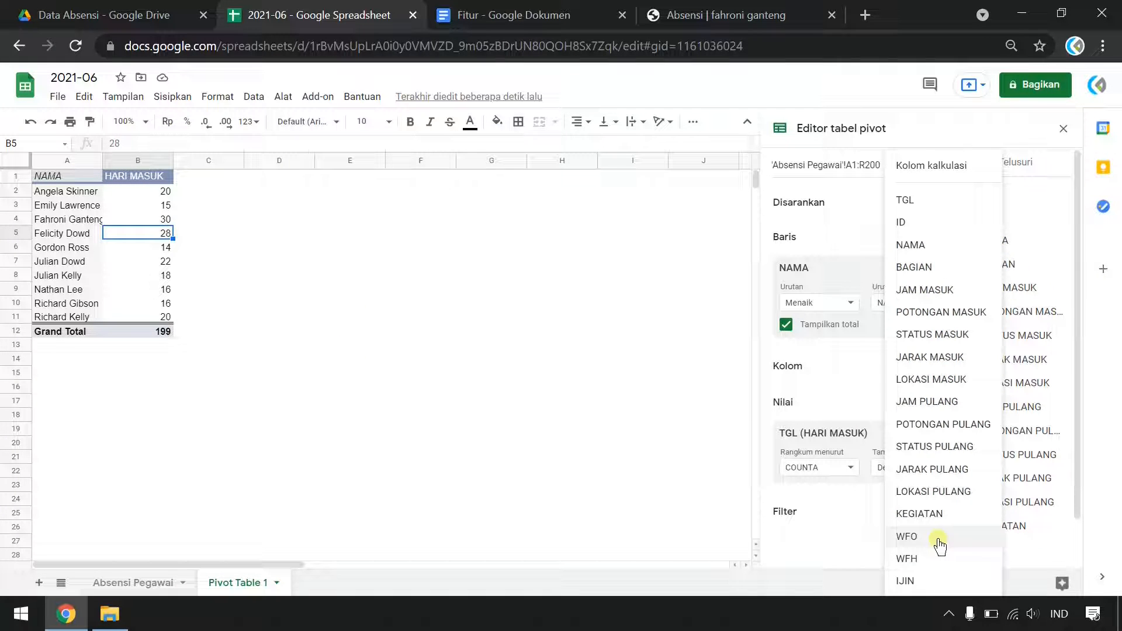
click(906, 537)
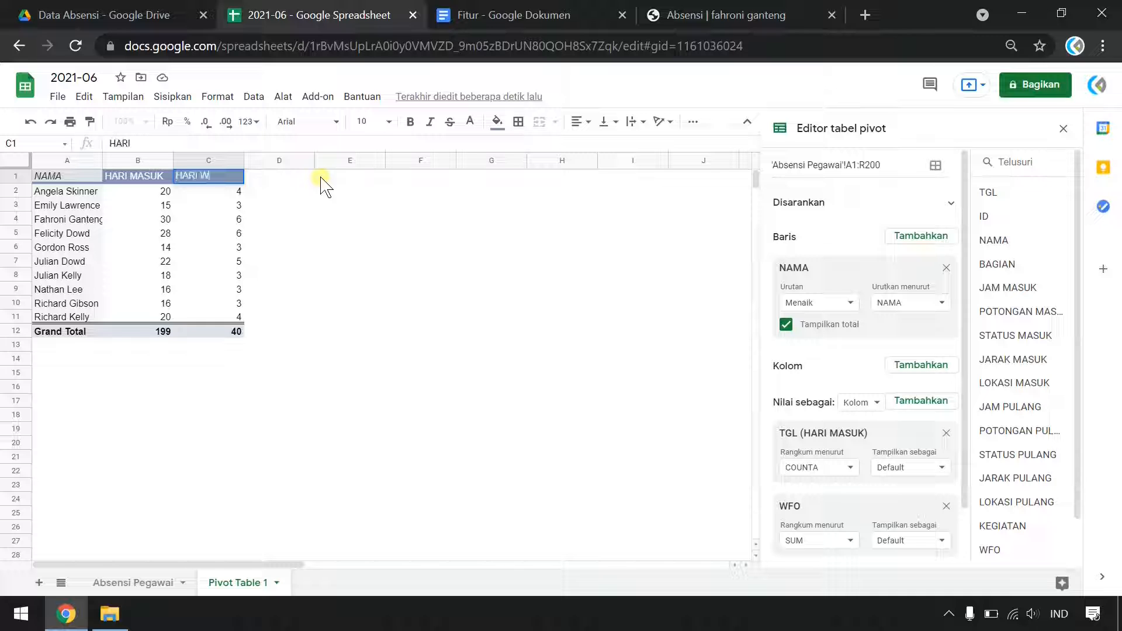
click(180, 207)
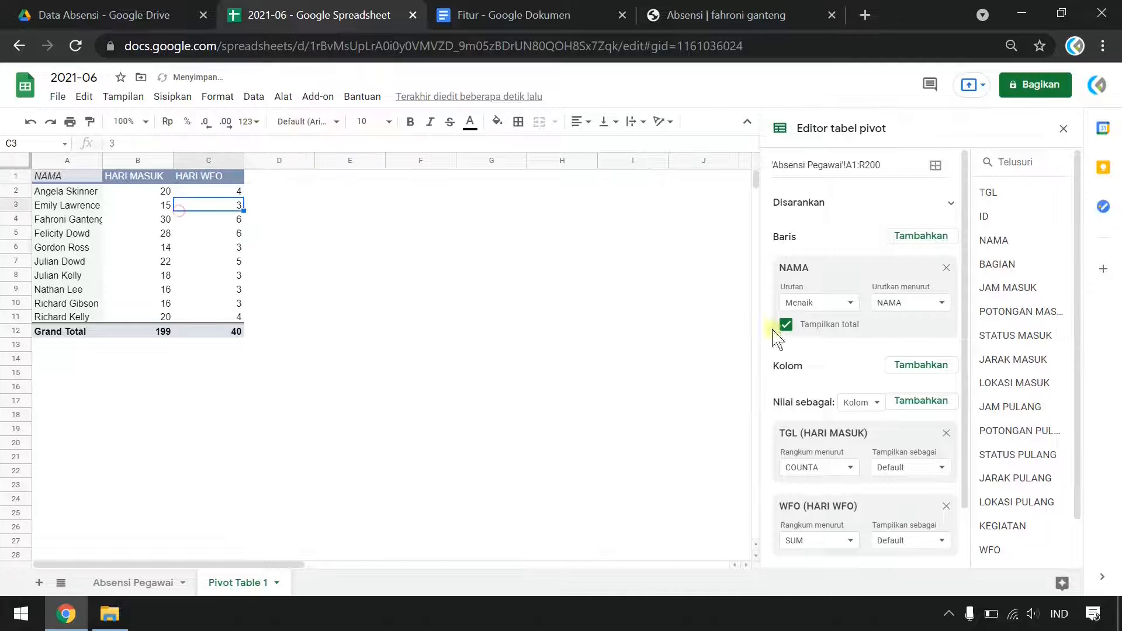
Add POTONGAN MASUK as a pivot value and rename its header with a title starting with JAM POTONGA
scroll(949, 466, down, 2)
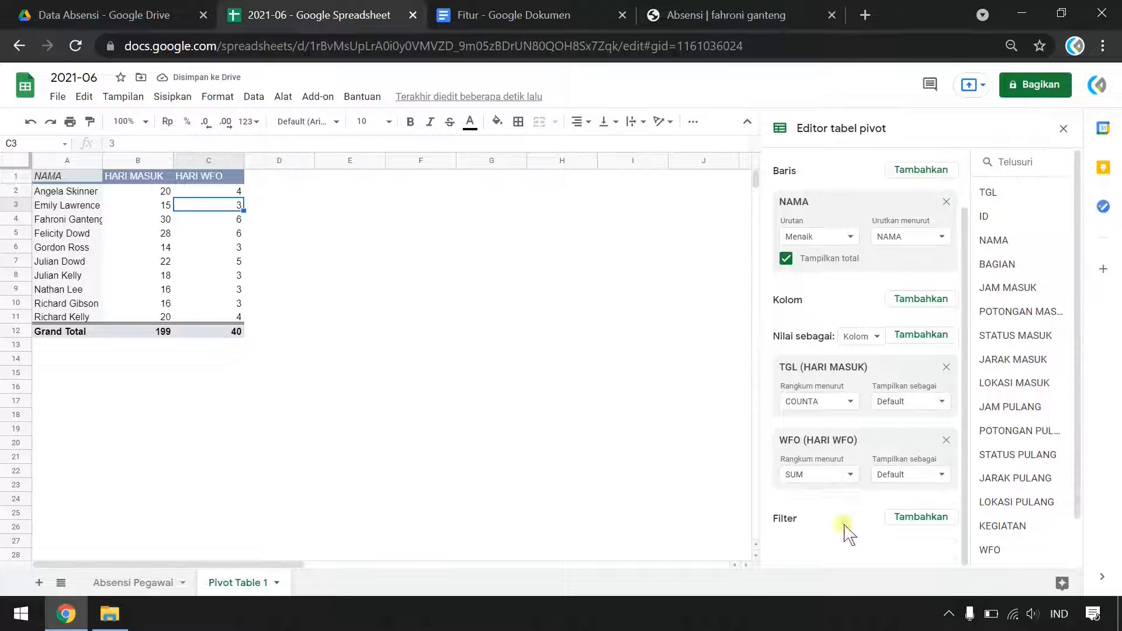
click(920, 334)
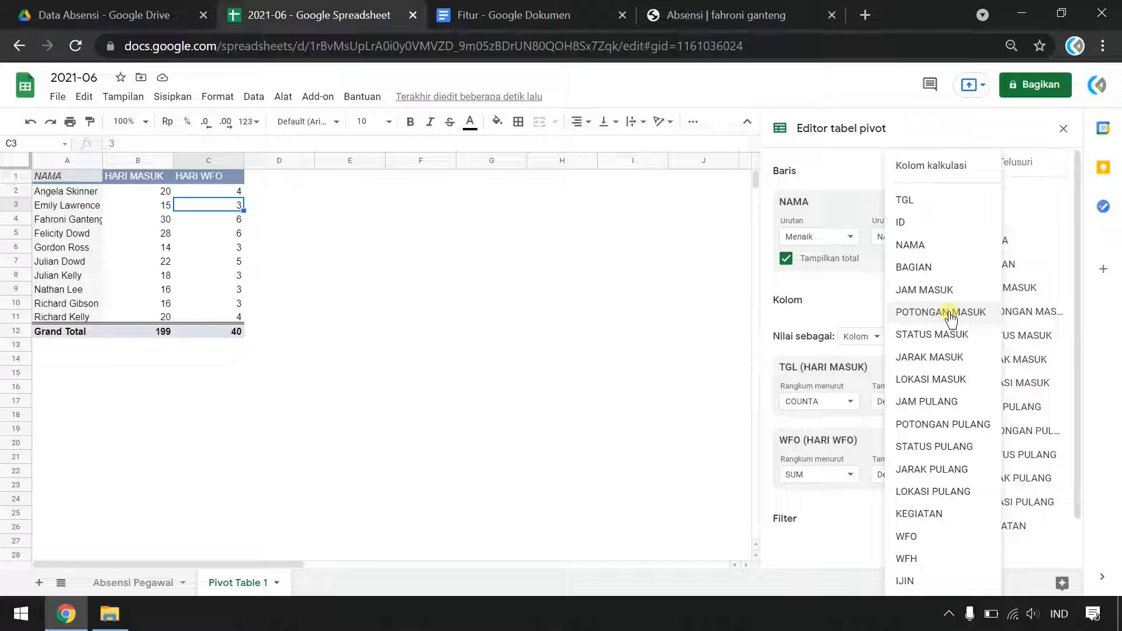
click(949, 316)
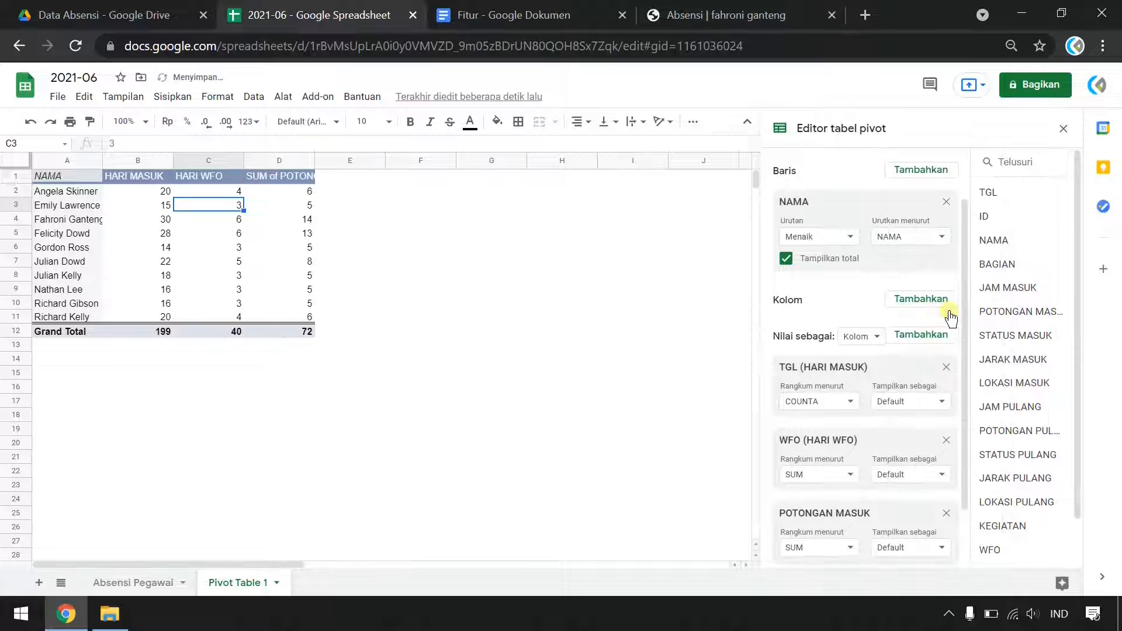
click(283, 175)
key(ctrl+a)
text(JAM POTO)
click(351, 245)
click(291, 207)
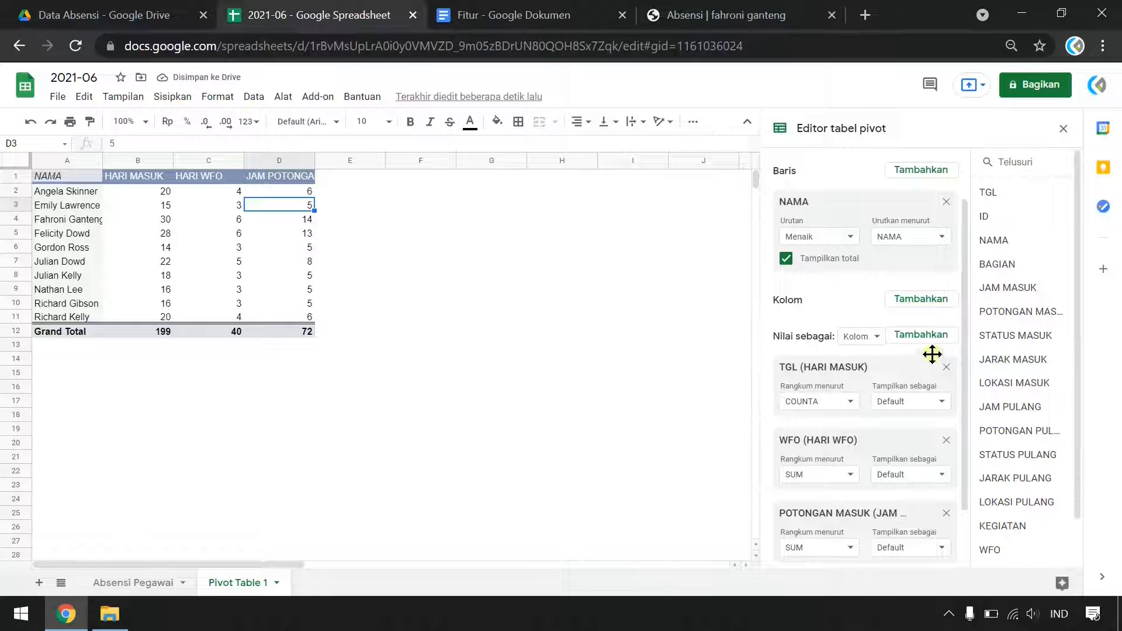
Add POTONGAN PULANG as a pivot value, rename its header with a title starting with JAM POTONGA, and widen the NAMA column
click(931, 339)
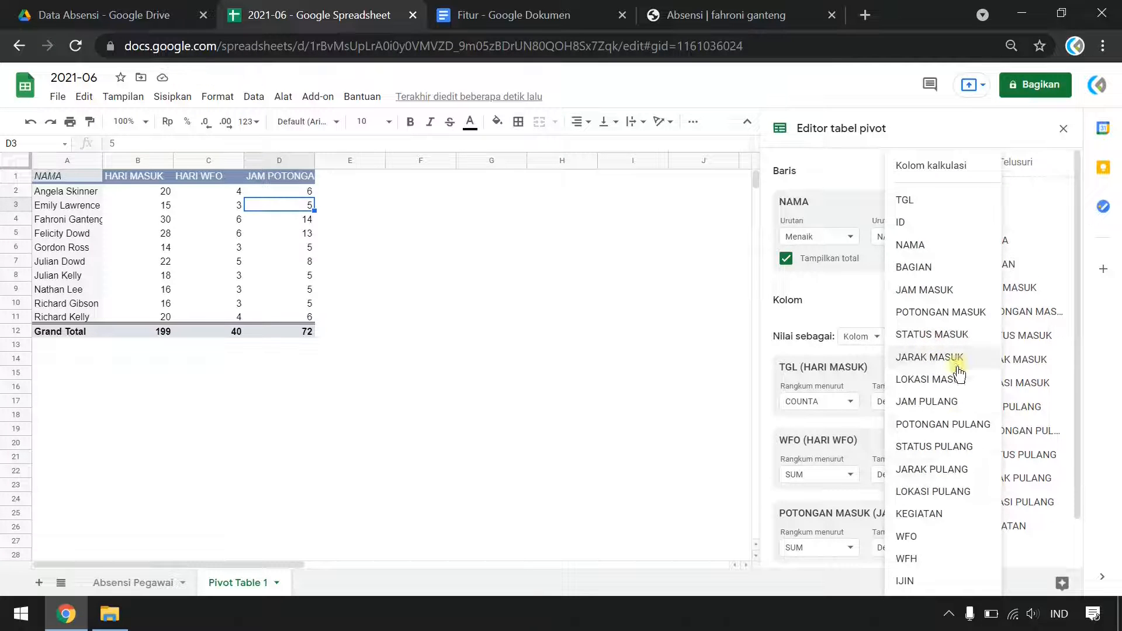
click(935, 426)
click(346, 177)
text(JAM)
mouse_move(140, 144)
mouse_down()
mouse_move(76, 145)
mouse_move(145, 160)
mouse_up()
key(Return)
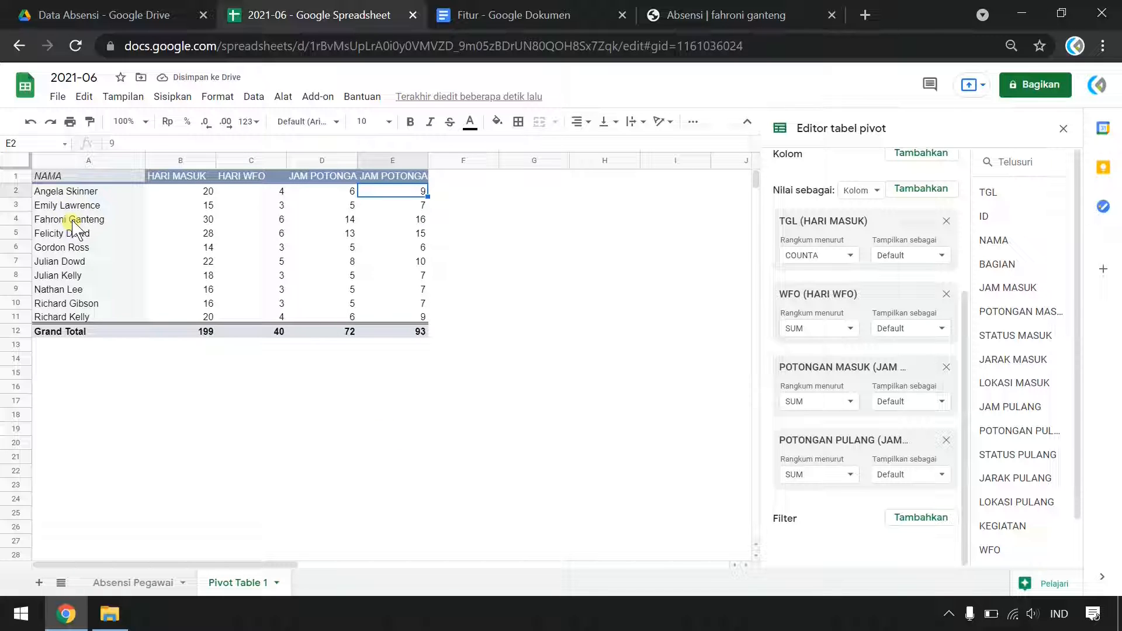
Check the first employee's attendance days, WFO days and deduction hours in the pivot table
click(73, 221)
click(80, 192)
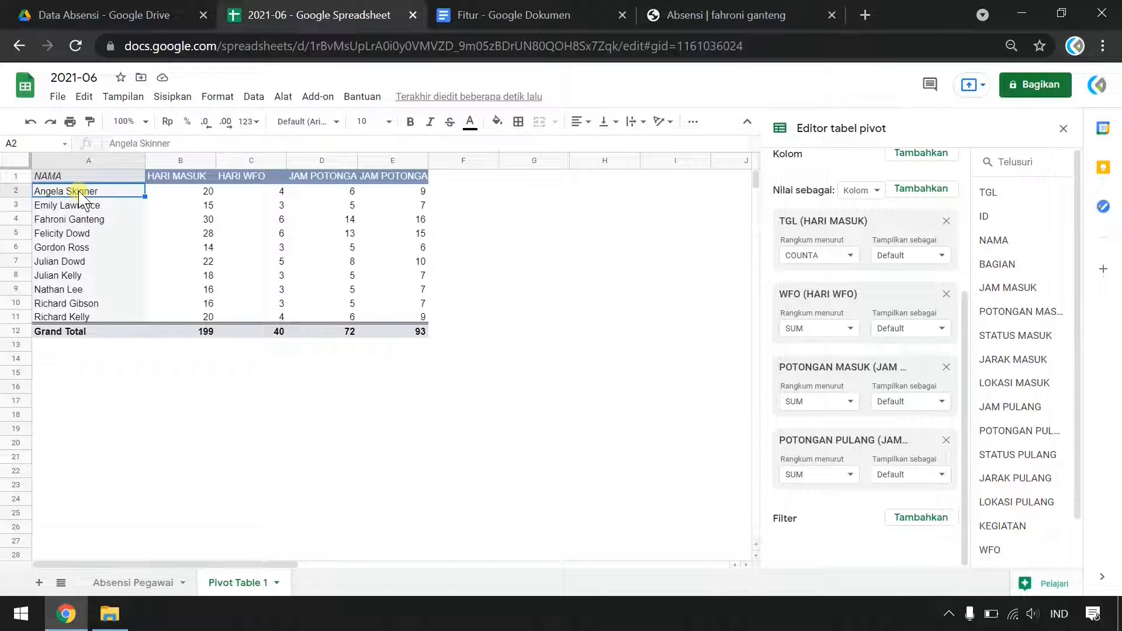
click(193, 193)
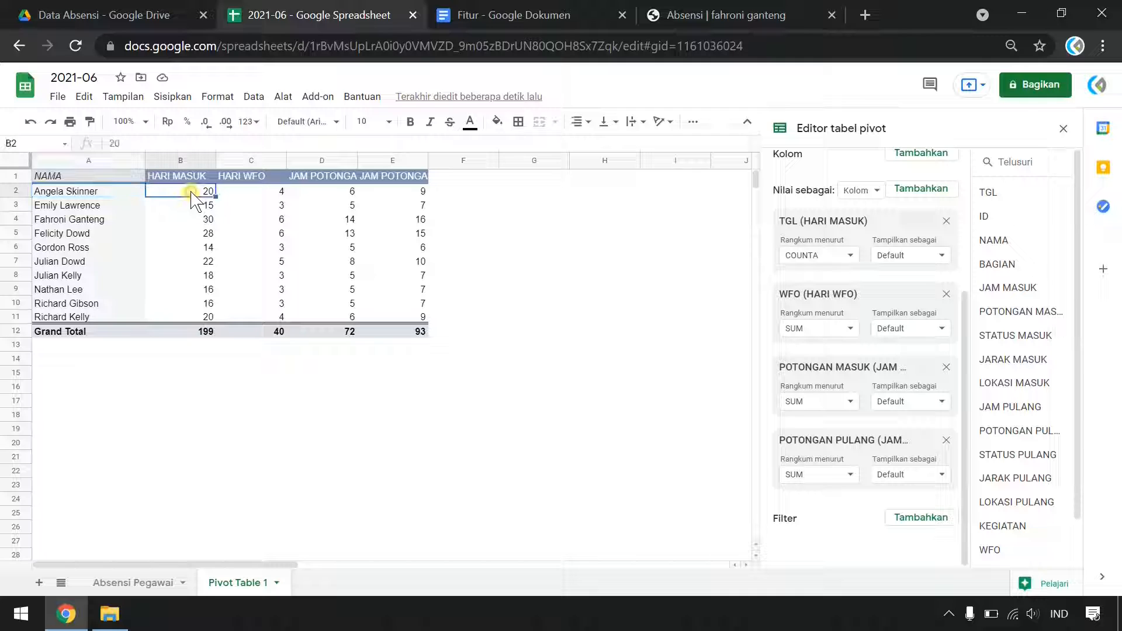
click(268, 192)
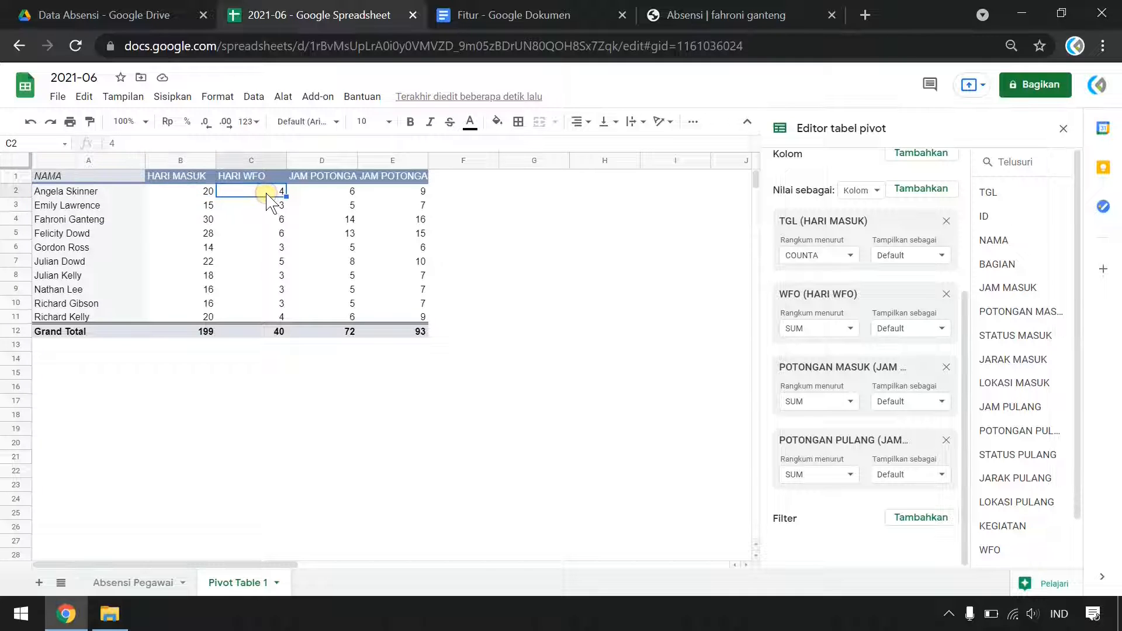
click(337, 195)
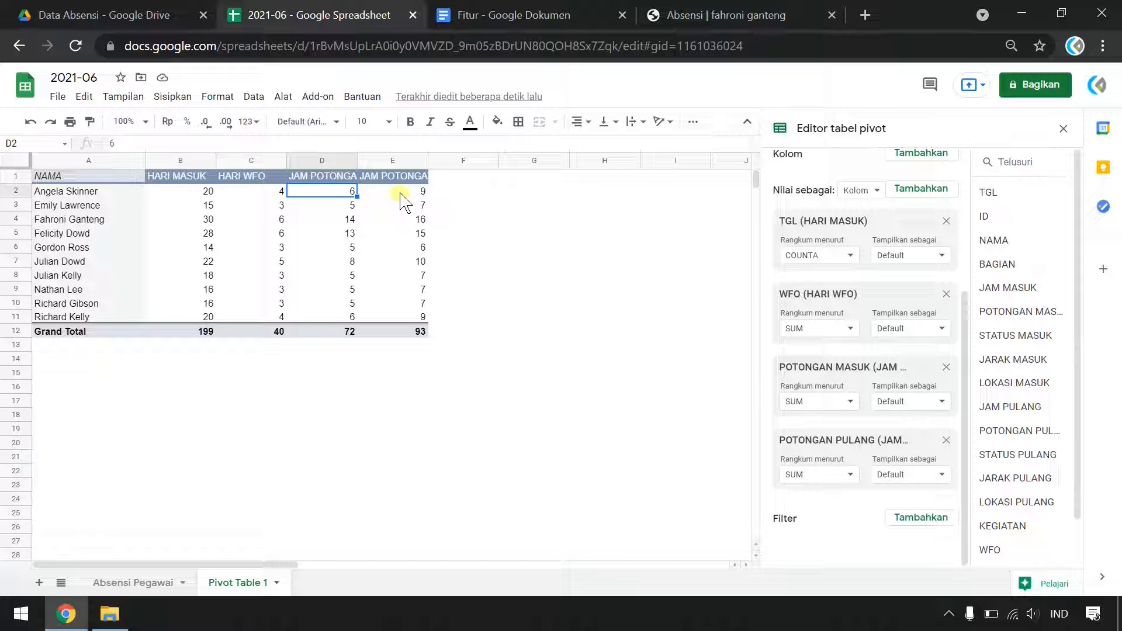
click(551, 262)
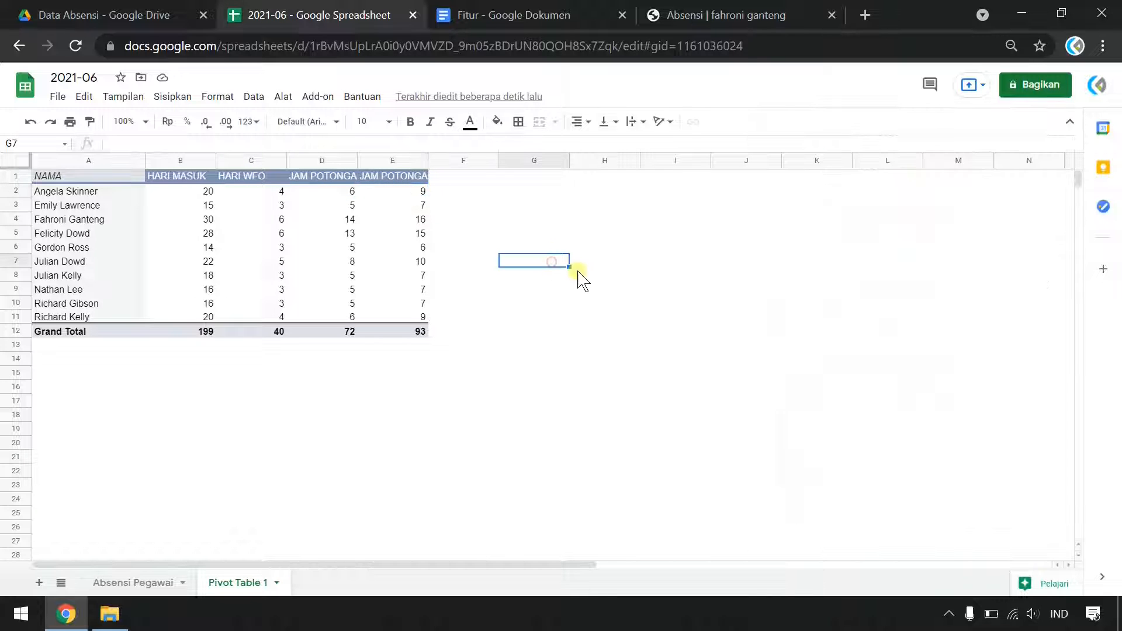
Add TGL as a second row field under NAMA and review the daily breakdown per employee
click(240, 258)
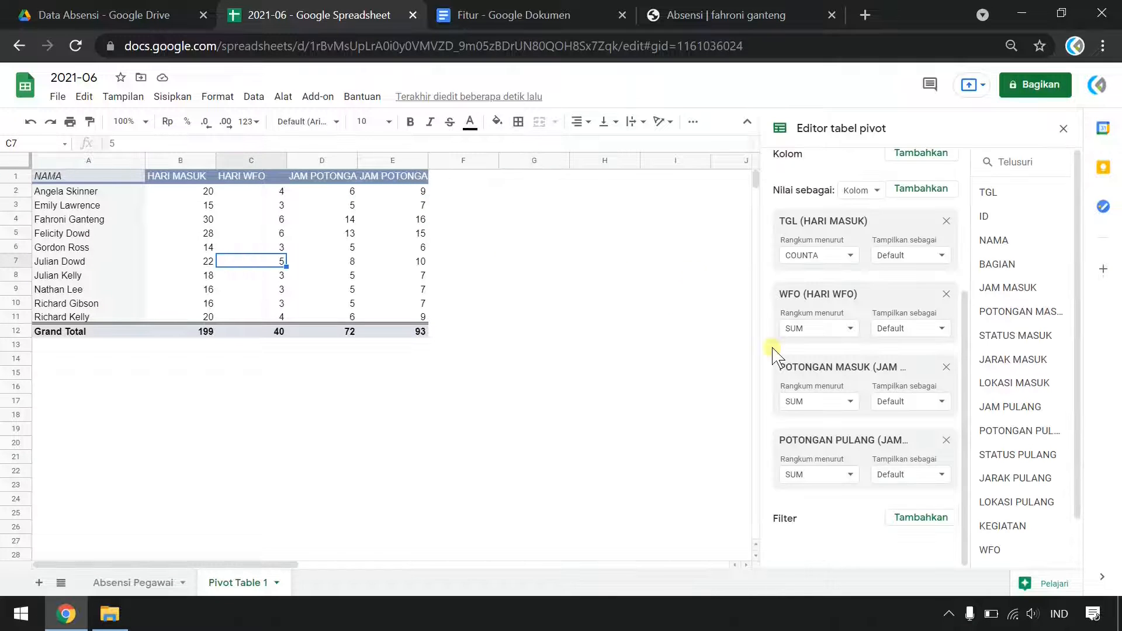
scroll(950, 361, up, 3)
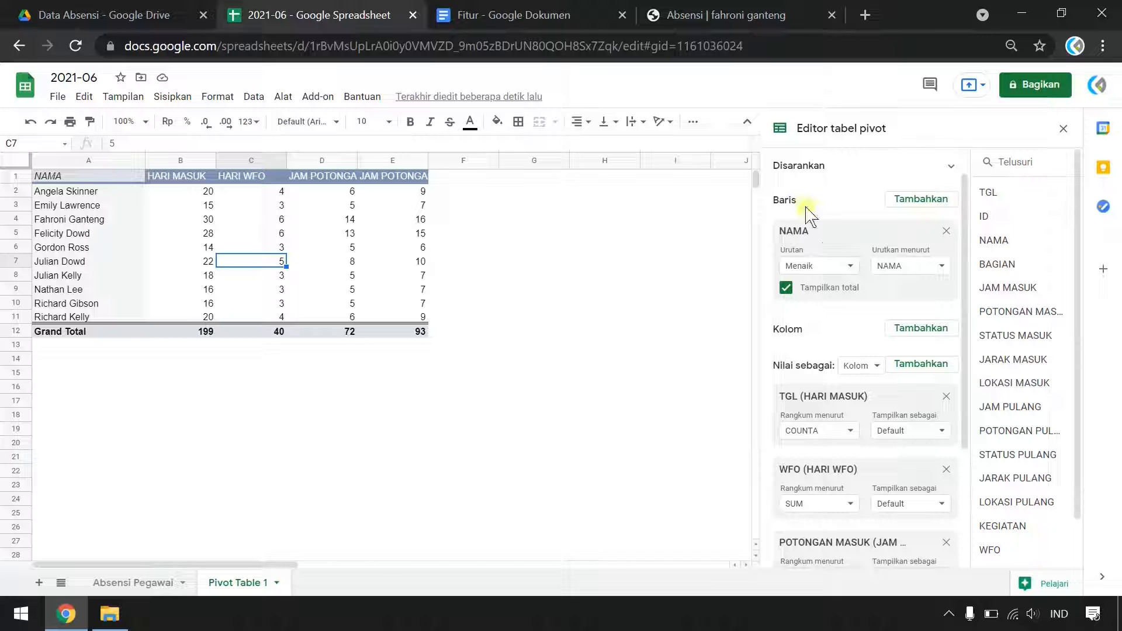
click(933, 200)
click(904, 217)
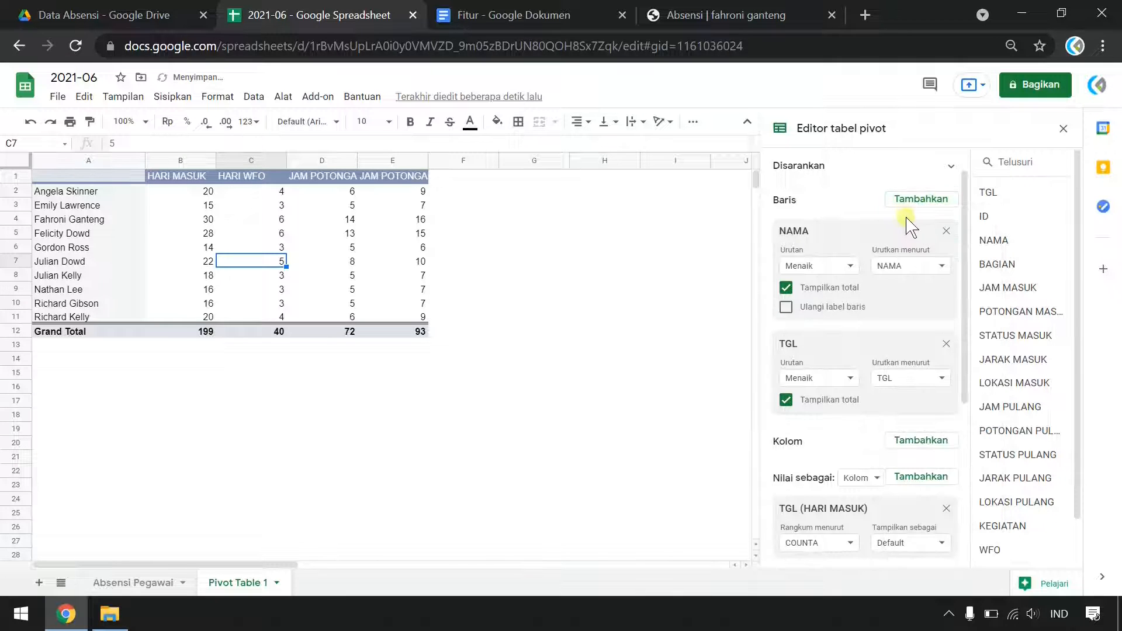
click(602, 360)
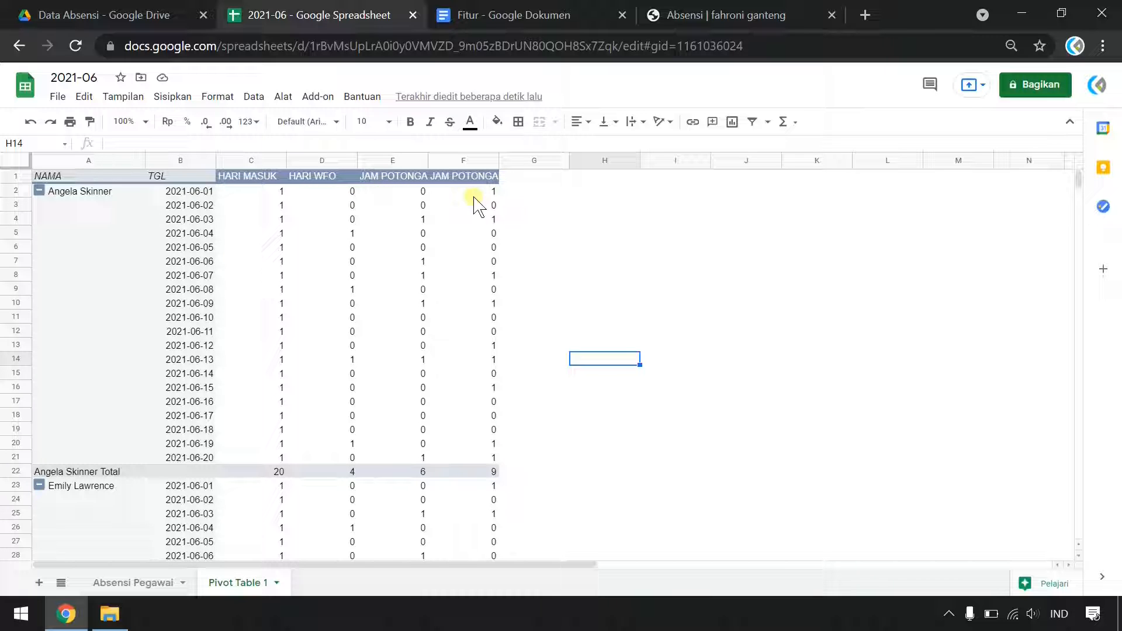
click(286, 290)
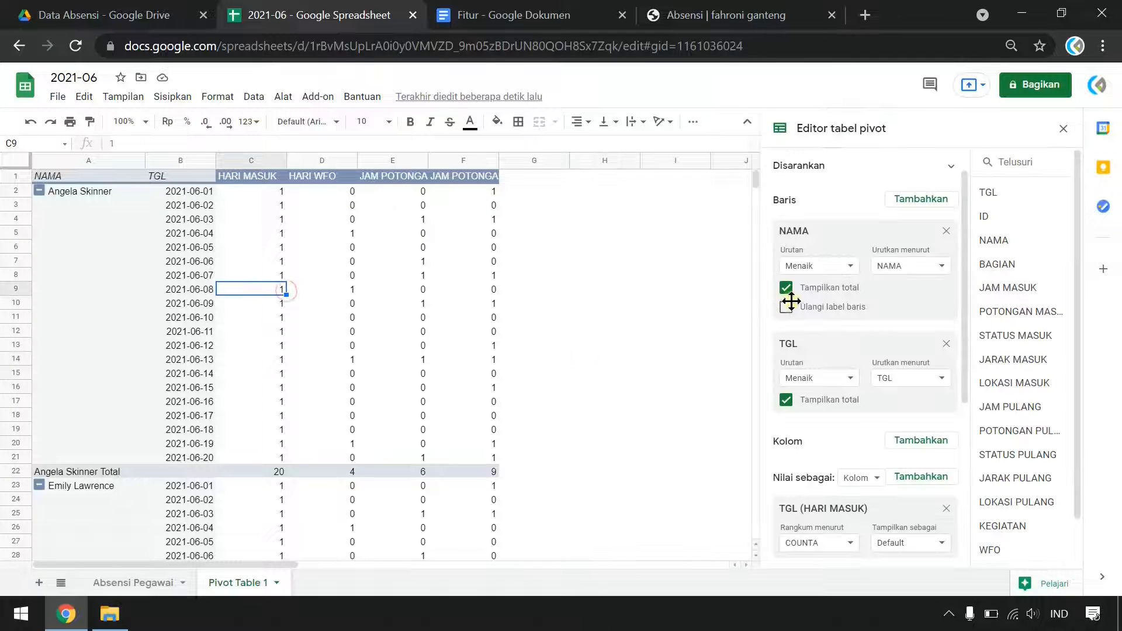
Add JAM MASUK as a pivot value and summarise it by MIN
scroll(924, 455, down, 5)
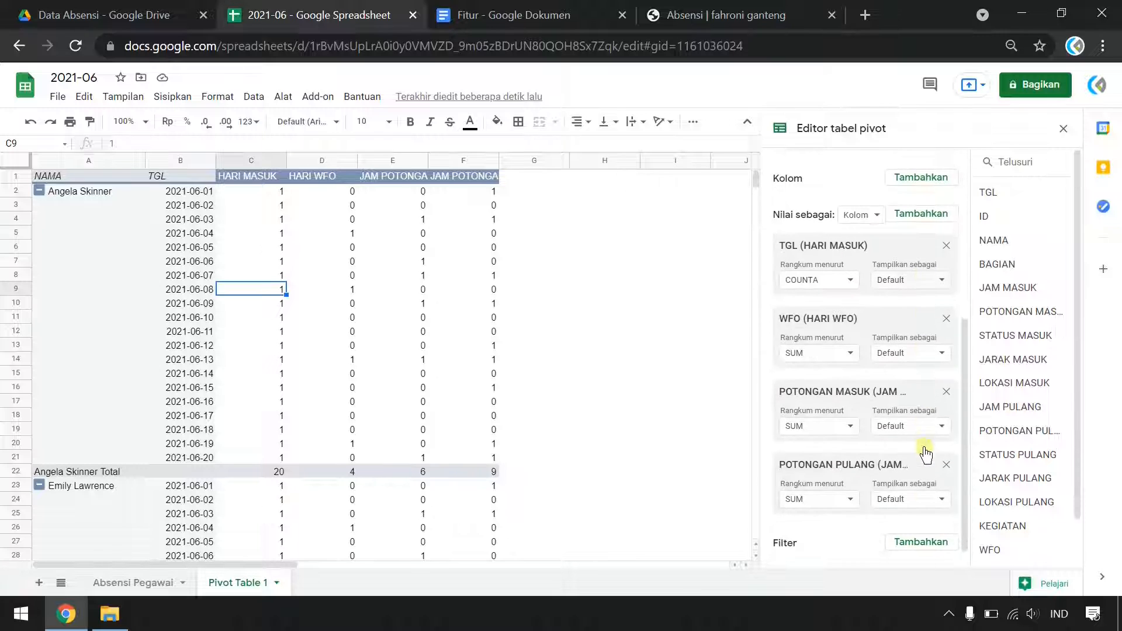
click(928, 221)
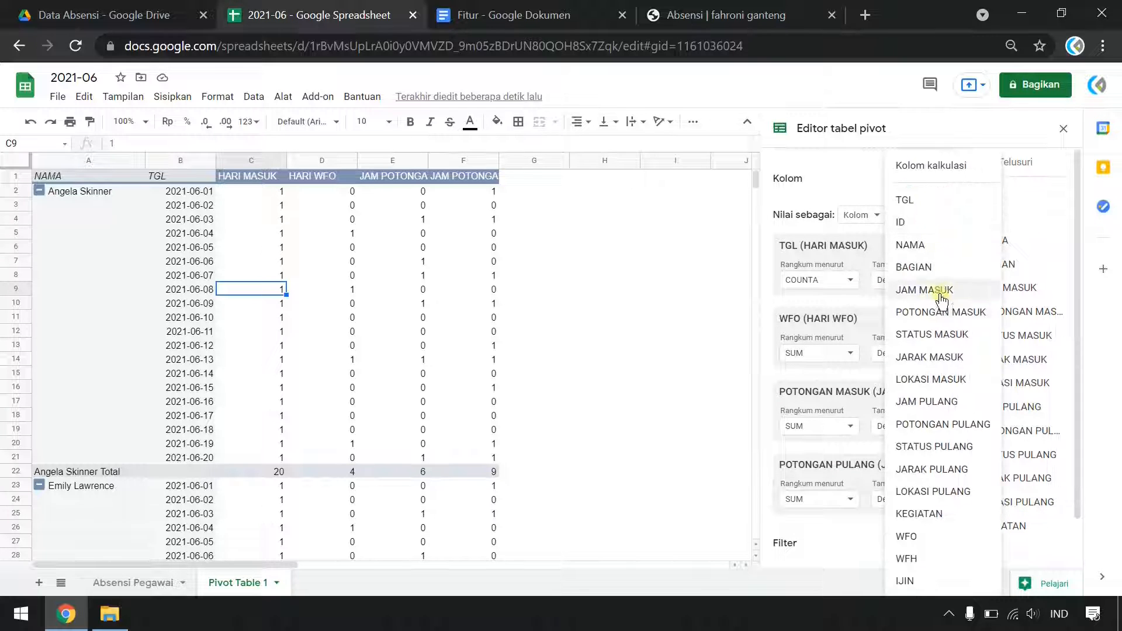
click(938, 291)
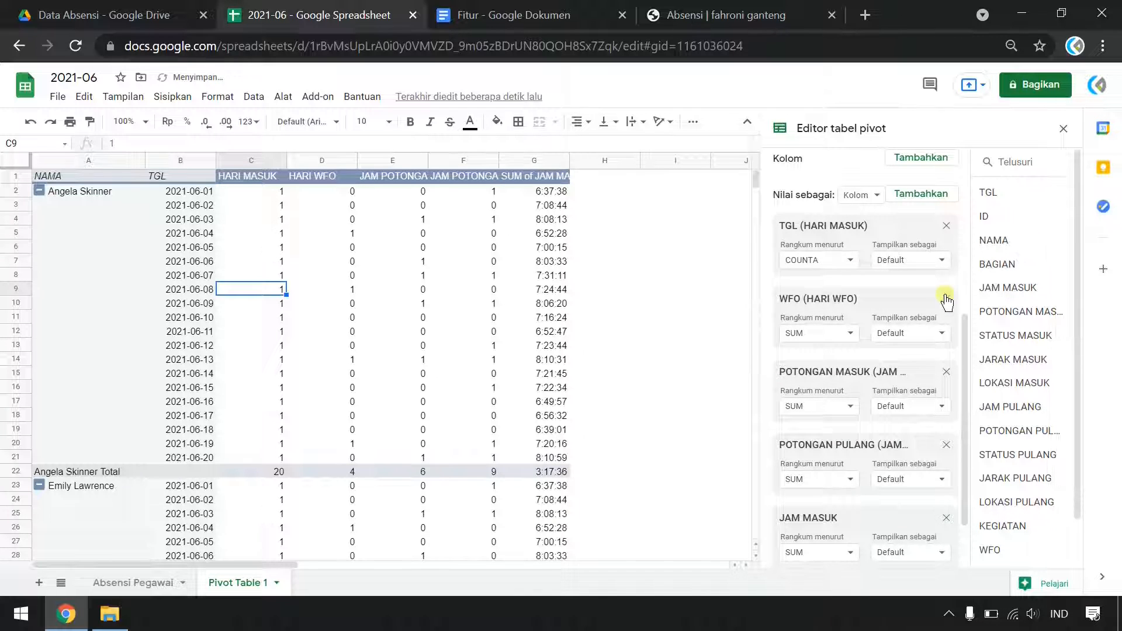
scroll(910, 431, down, 2)
click(837, 475)
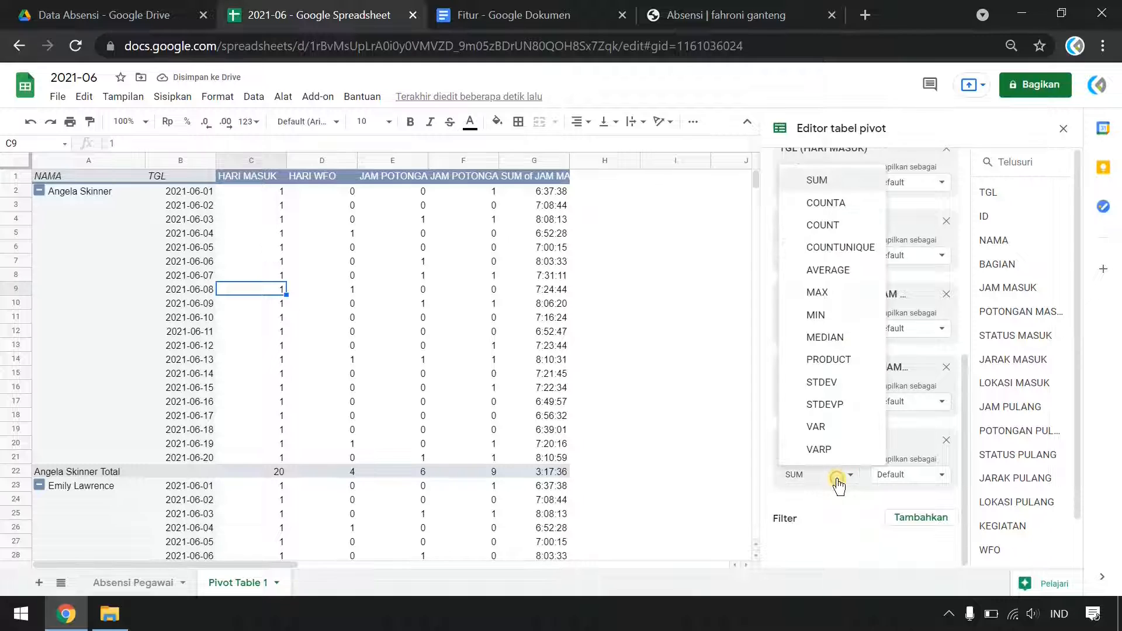
click(839, 317)
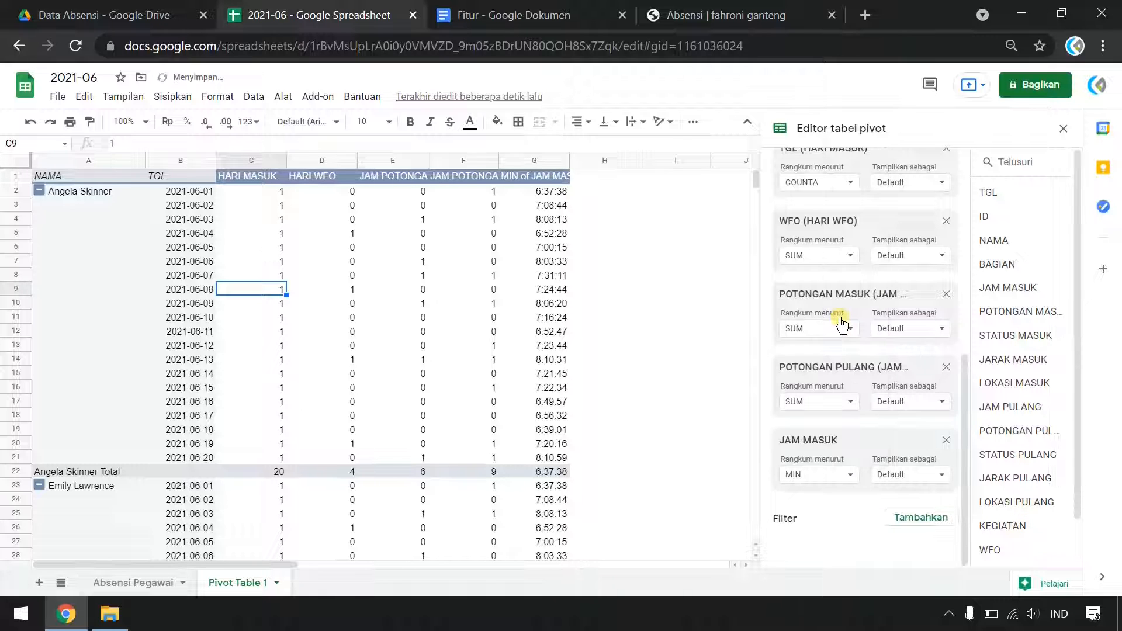
Add JAM PULANG as a pivot value summarised by MAX, and review the clock-in and clock-out times per employee
scroll(914, 300, up, 2)
click(932, 205)
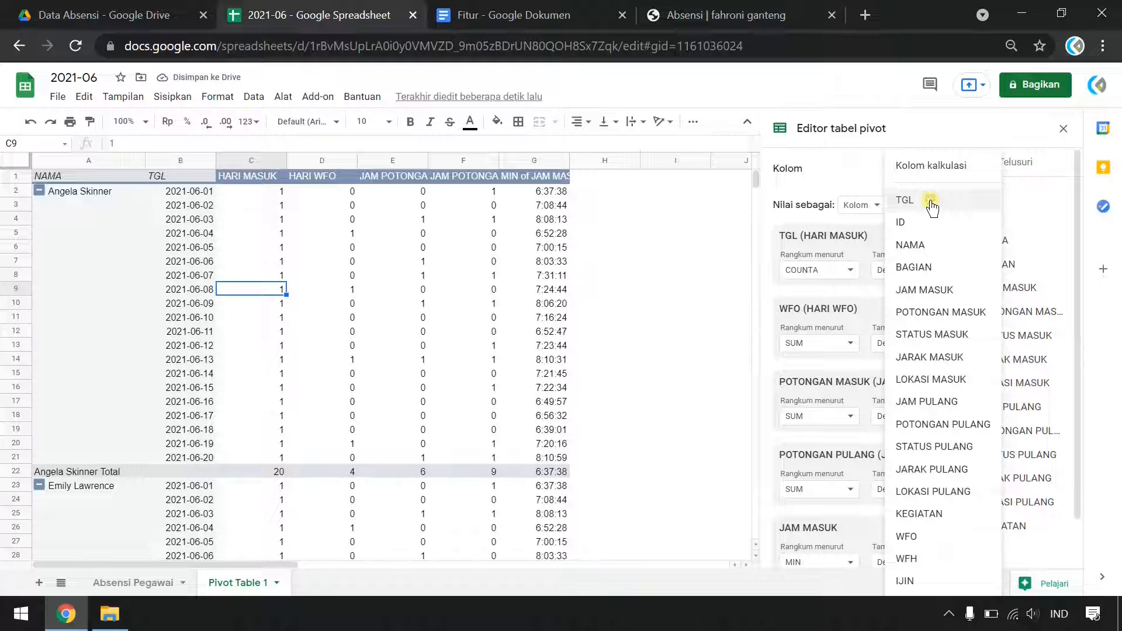
click(926, 402)
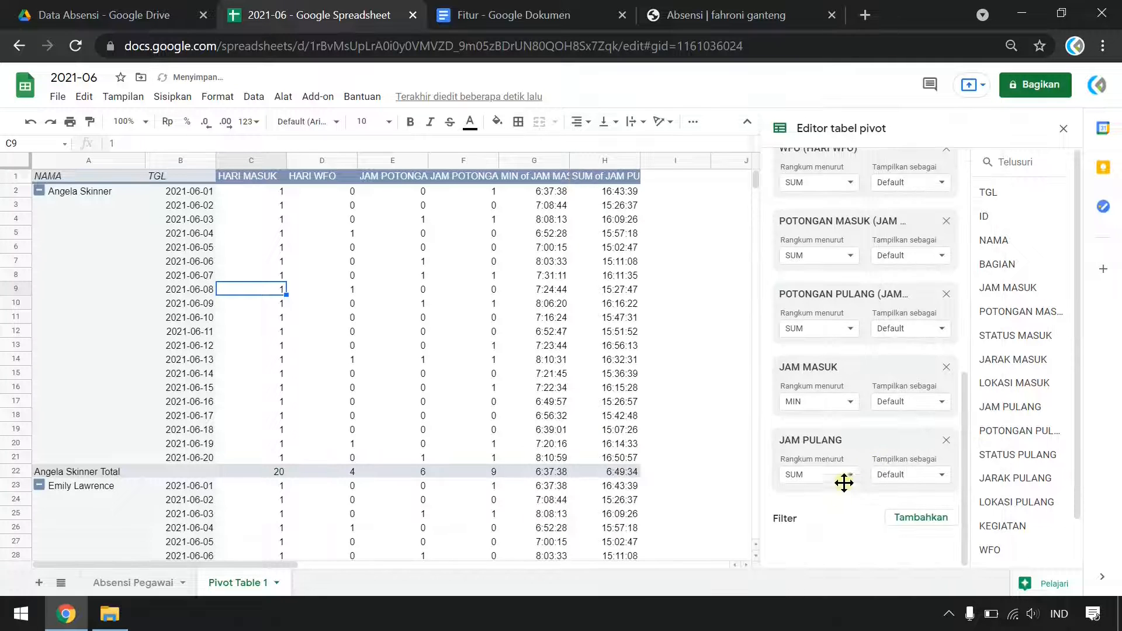
click(843, 475)
click(850, 298)
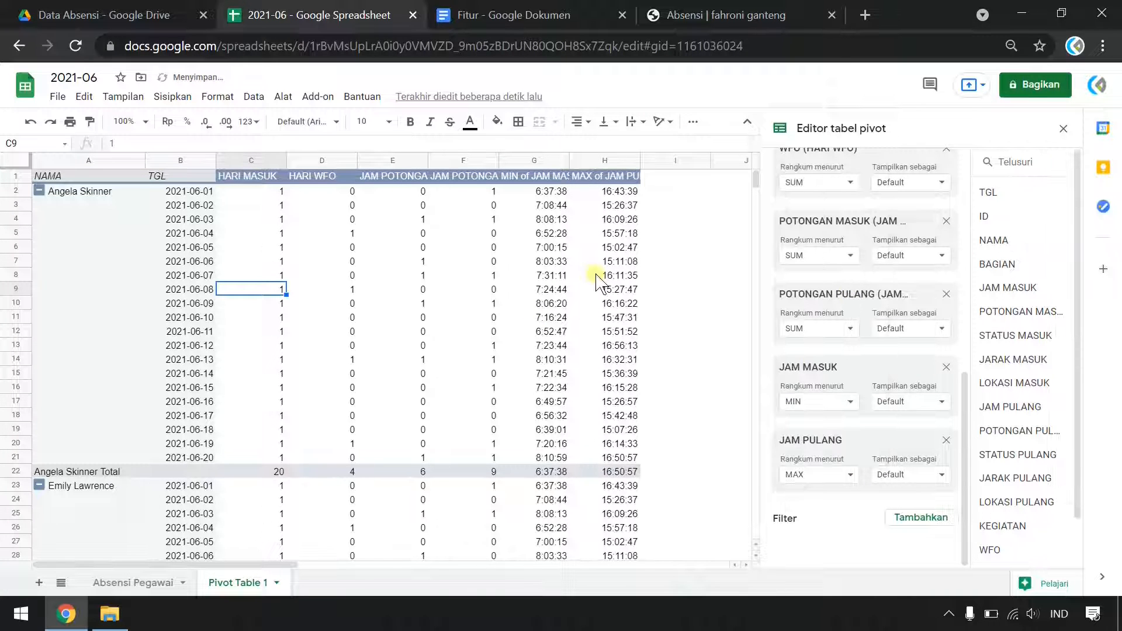
click(588, 377)
scroll(669, 412, down, 10)
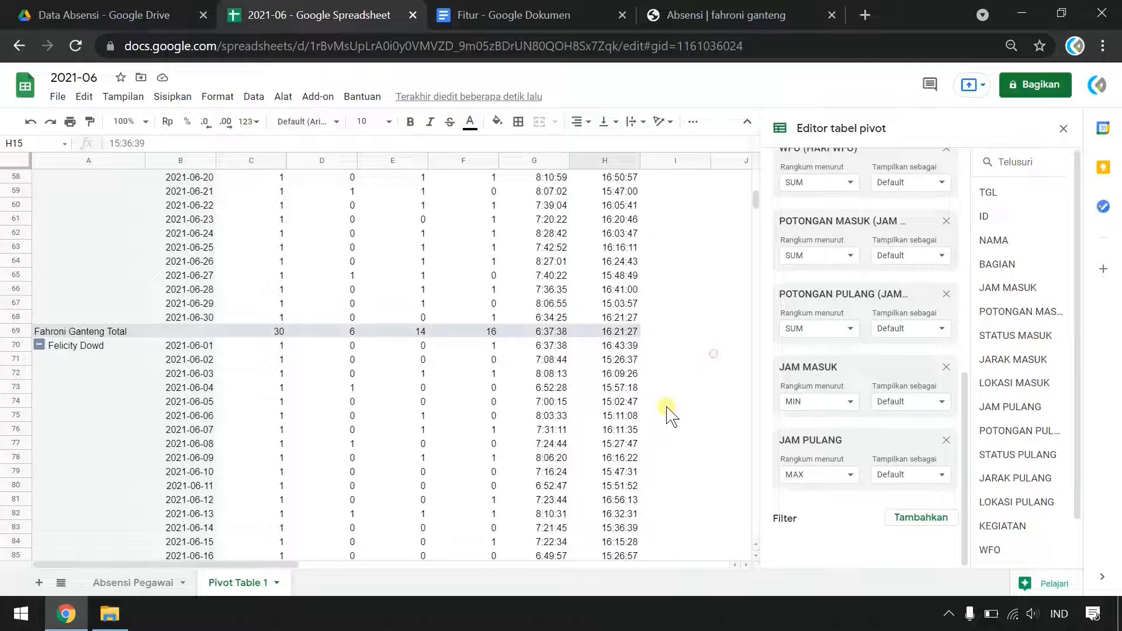
click(714, 354)
scroll(656, 422, down, 10)
scroll(655, 422, up, 20)
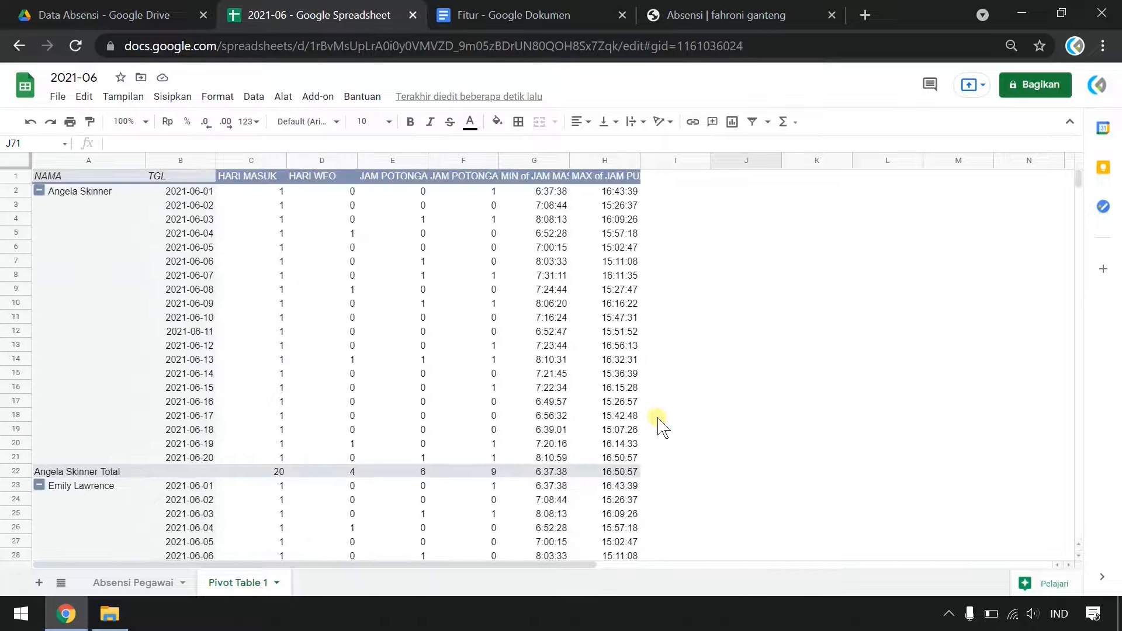
Remove the TGL row field so the pivot table is grouped by NAMA only
click(337, 345)
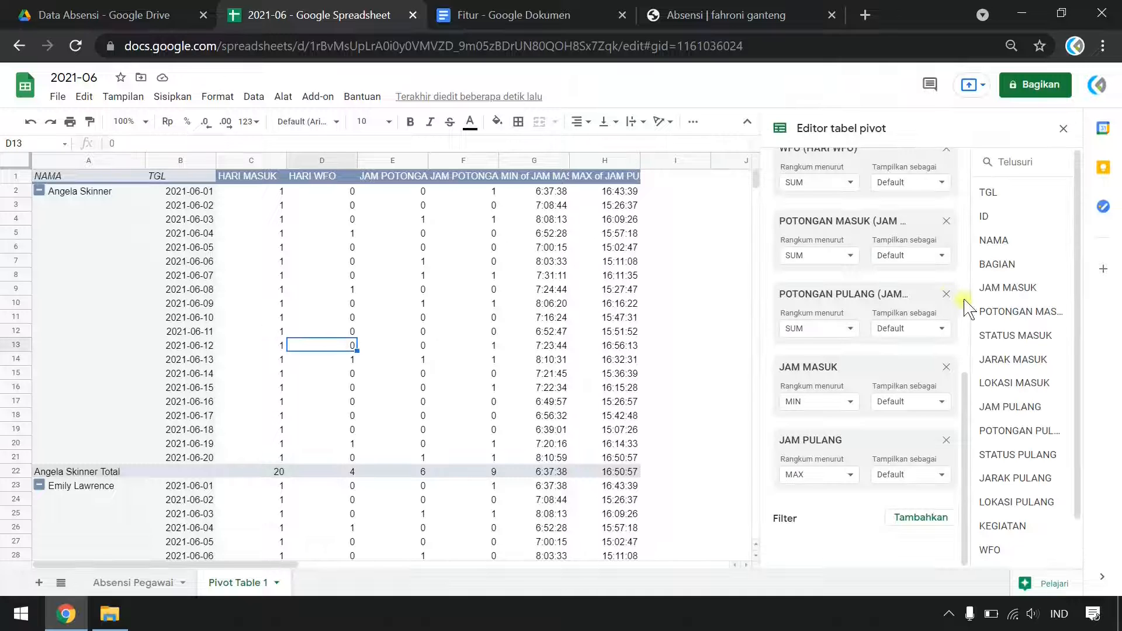
scroll(867, 457, up, 3)
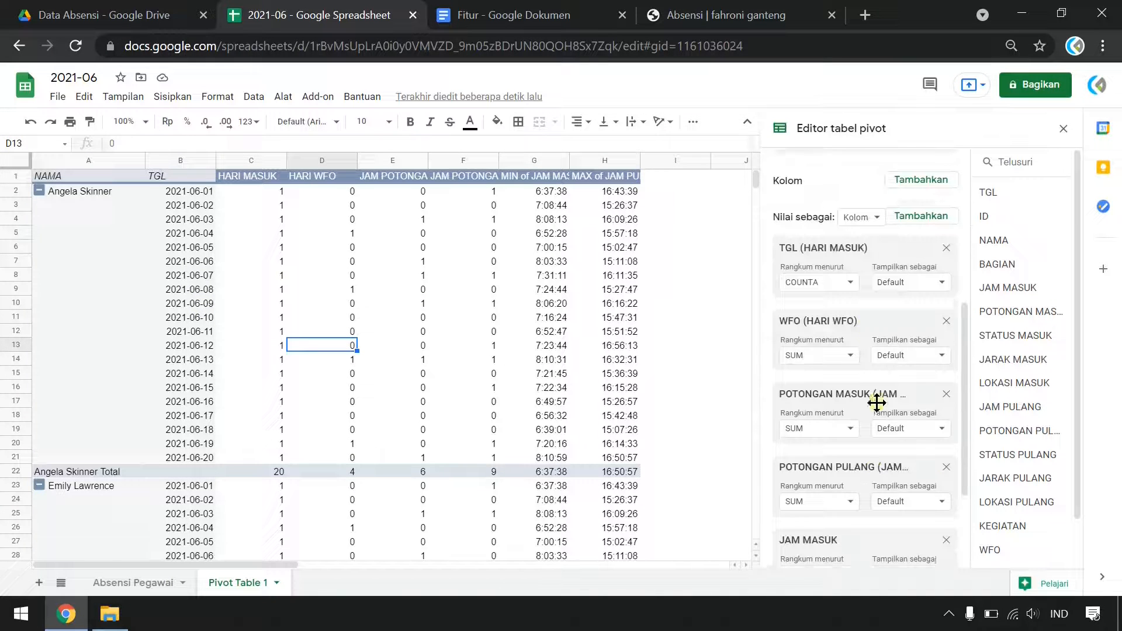
scroll(862, 283, up, 3)
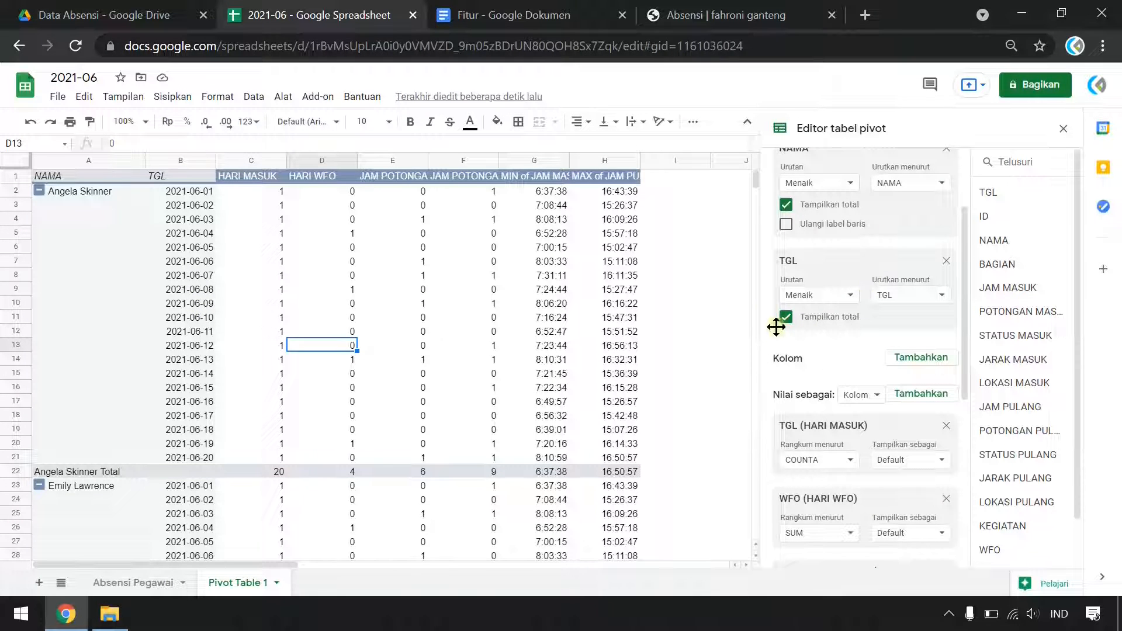
click(946, 261)
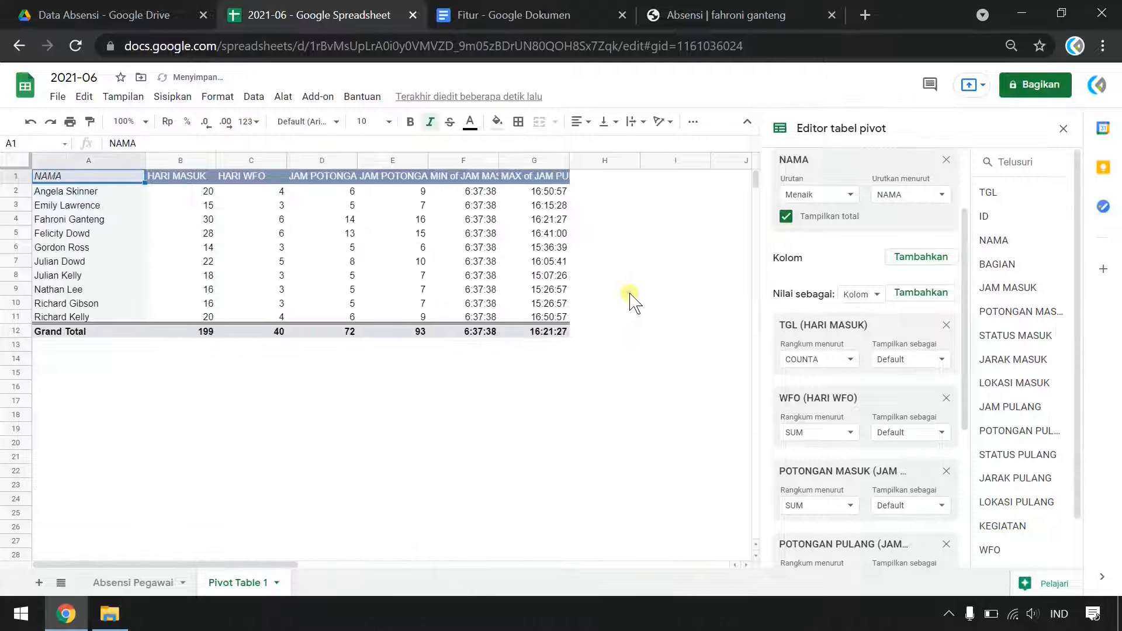
click(630, 291)
click(231, 470)
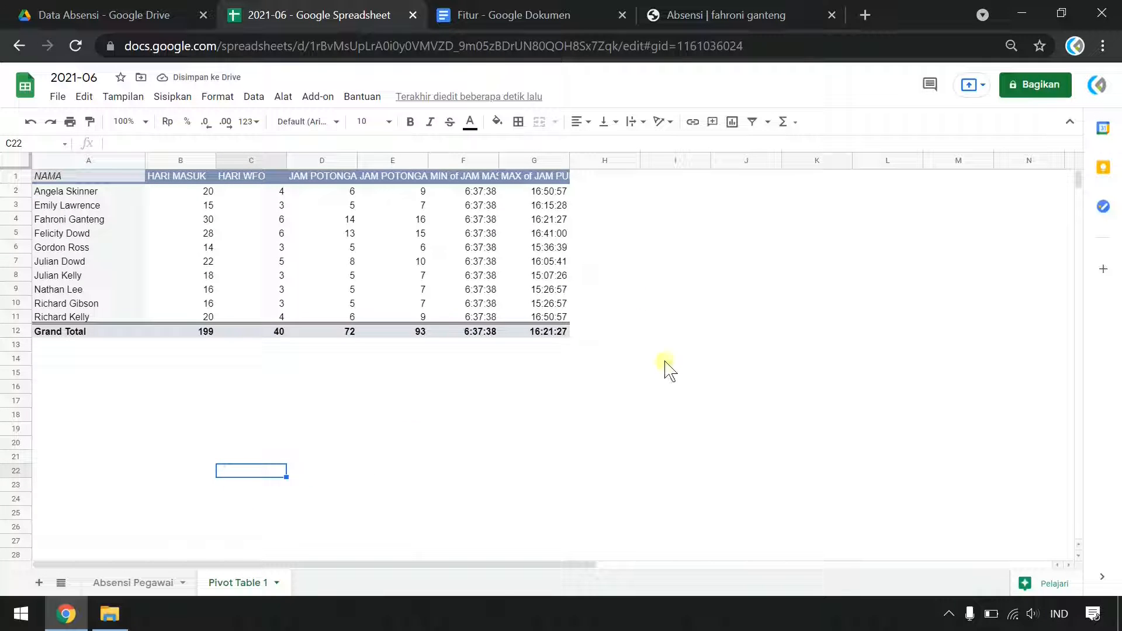
click(707, 336)
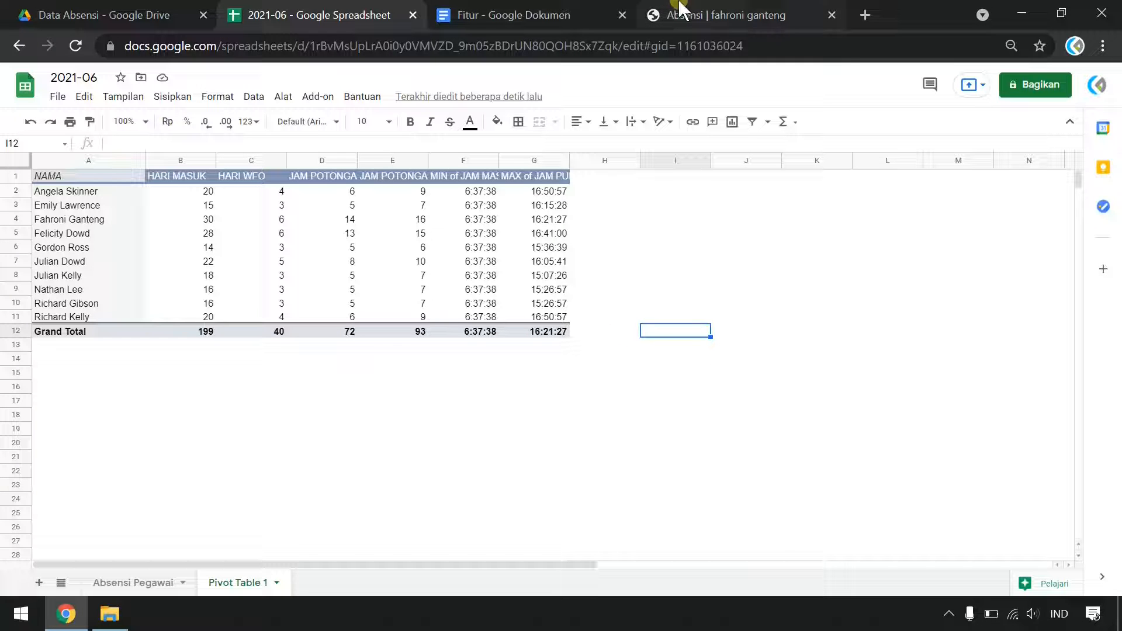
Switch to the Data Absensi folder in Google Drive, download the 2021-06 spreadsheet and open it in Microsoft Excel
click(99, 13)
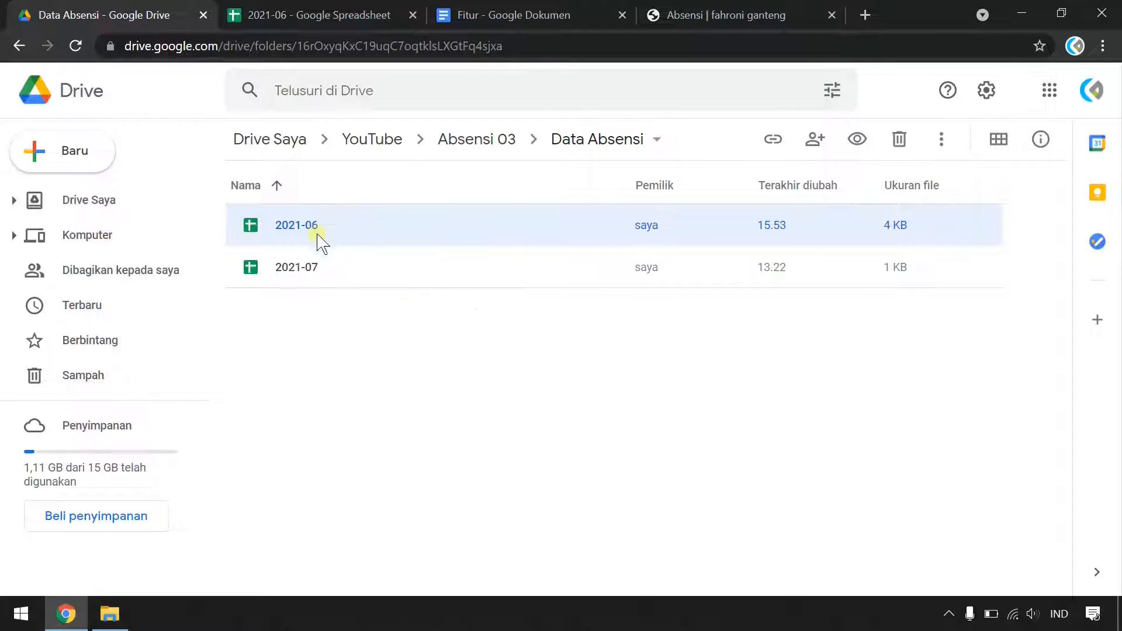
right_click(395, 231)
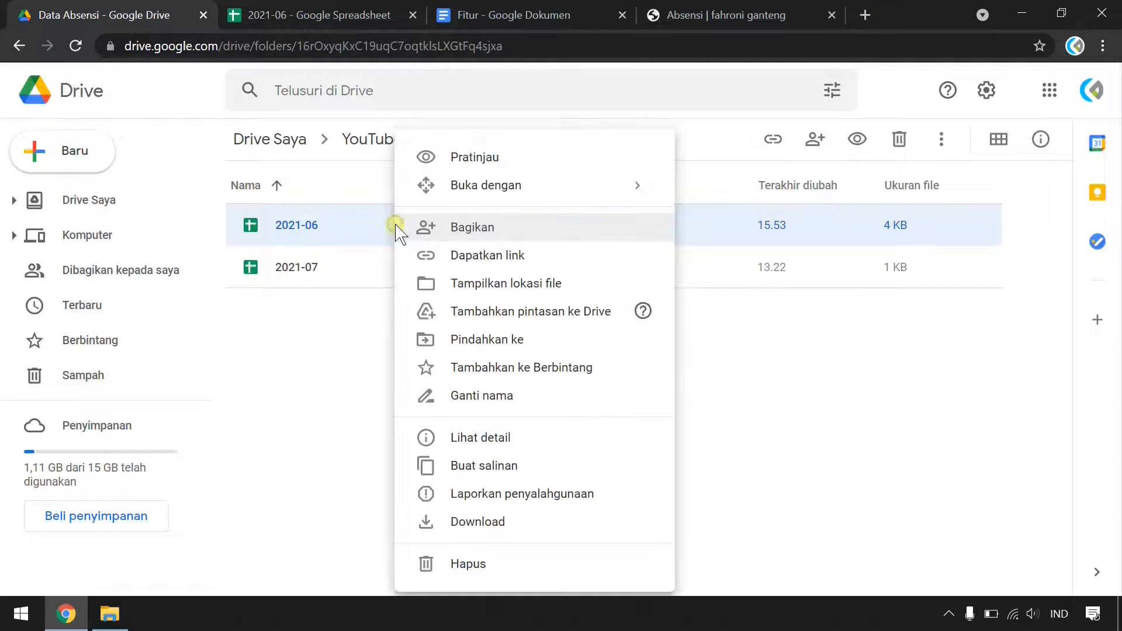
click(510, 534)
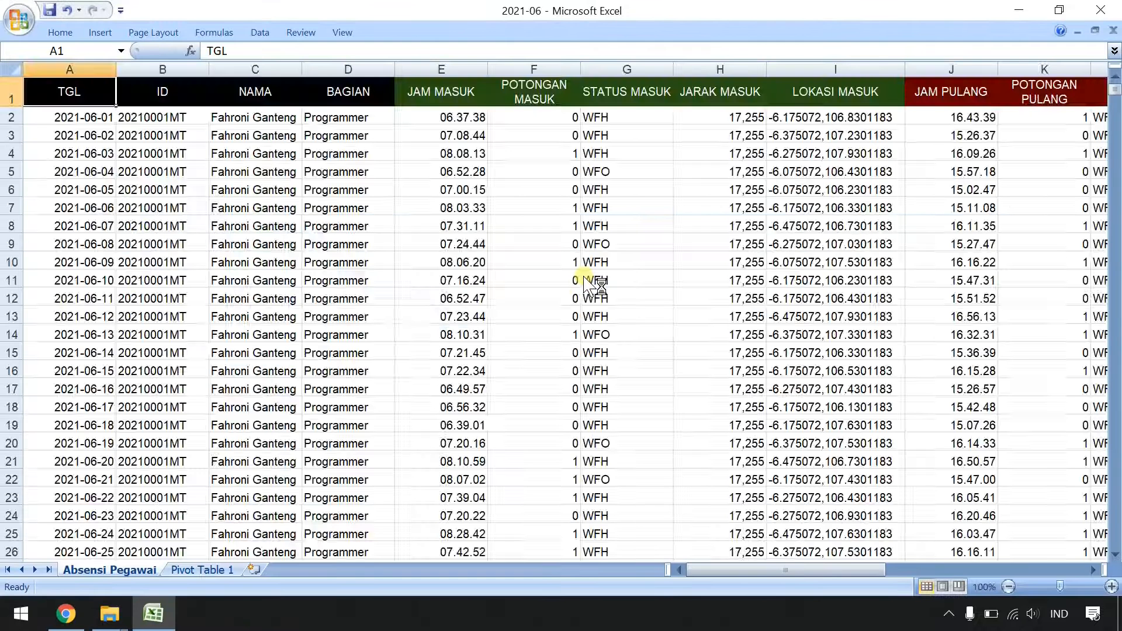
On the Pivot Table 1 sheet, add TGL to the row labels under NAMA and review the daily breakdown
click(206, 571)
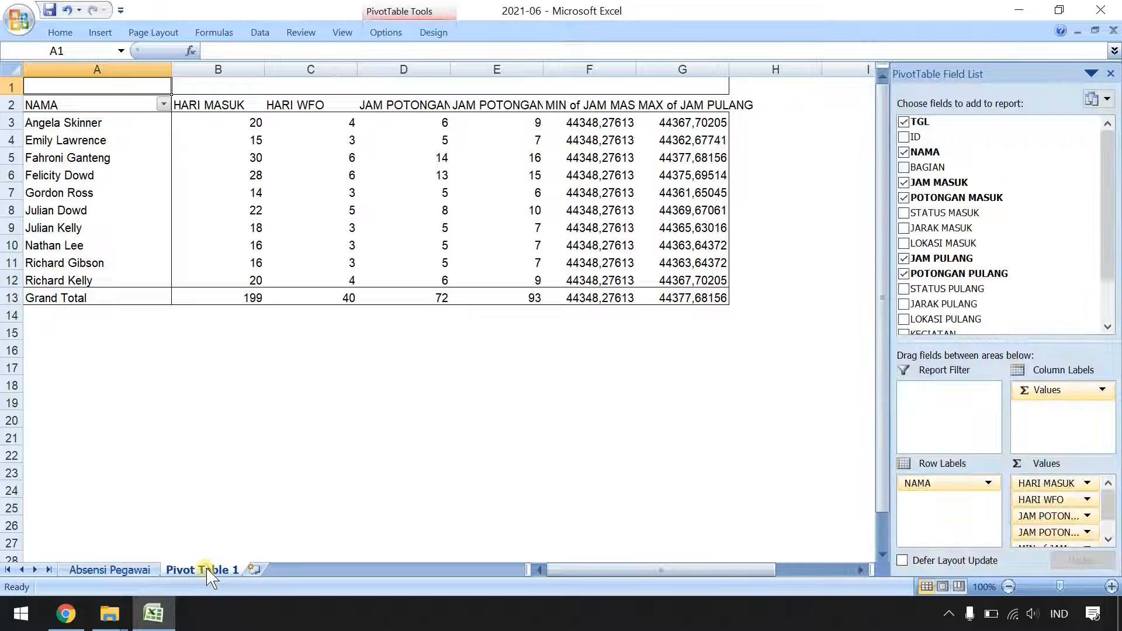
click(375, 379)
click(401, 225)
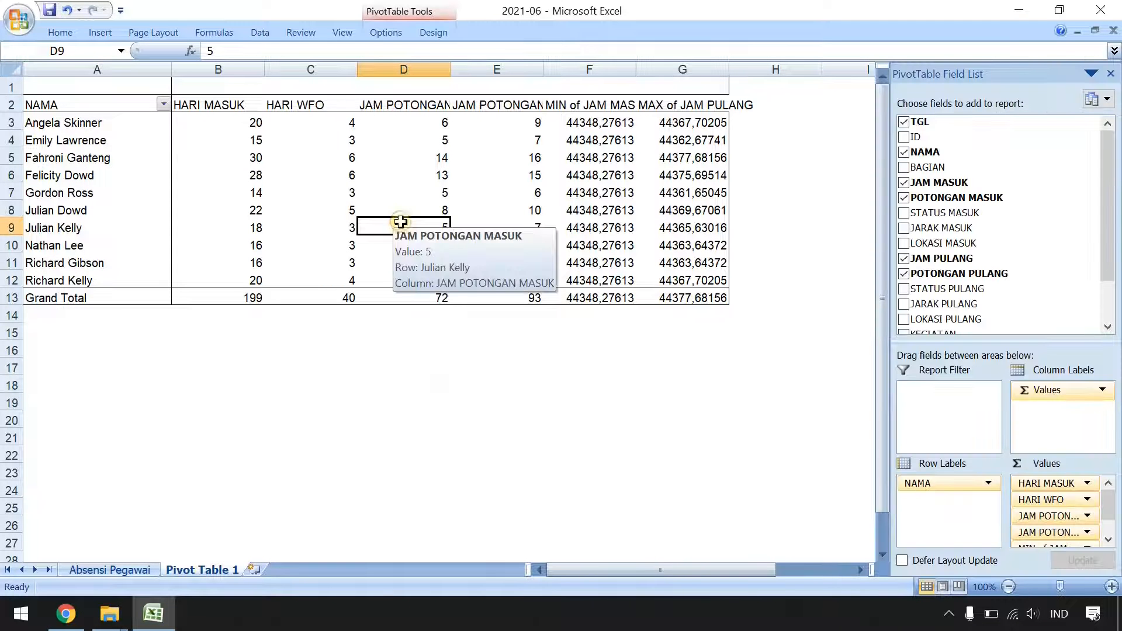
scroll(753, 372, down, 2)
scroll(753, 373, up, 2)
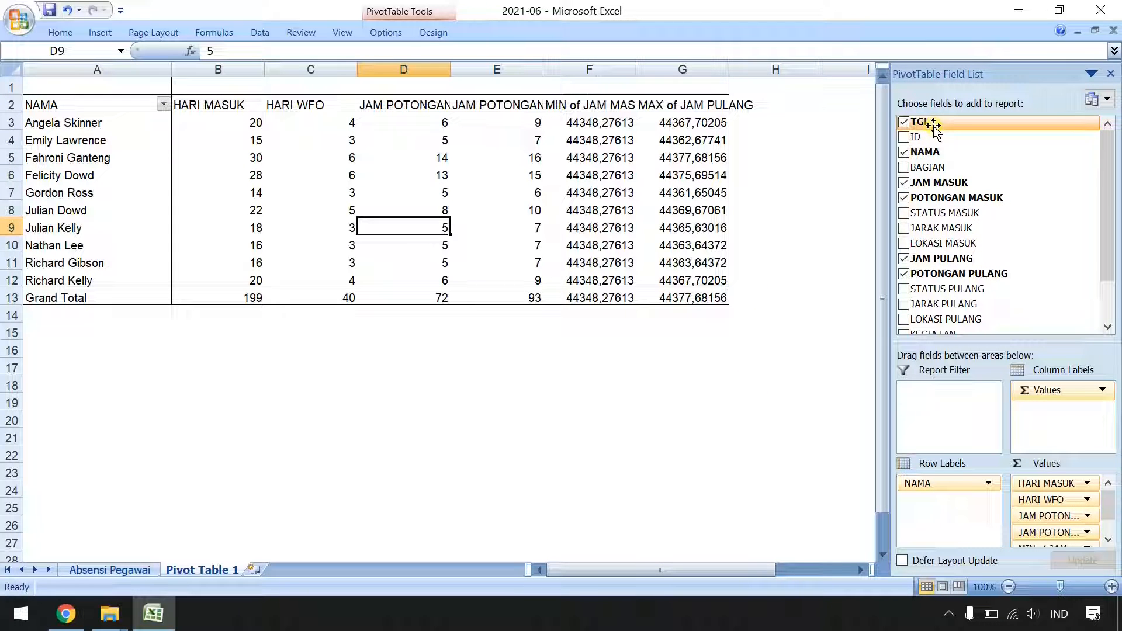
drag(934, 123, 937, 509)
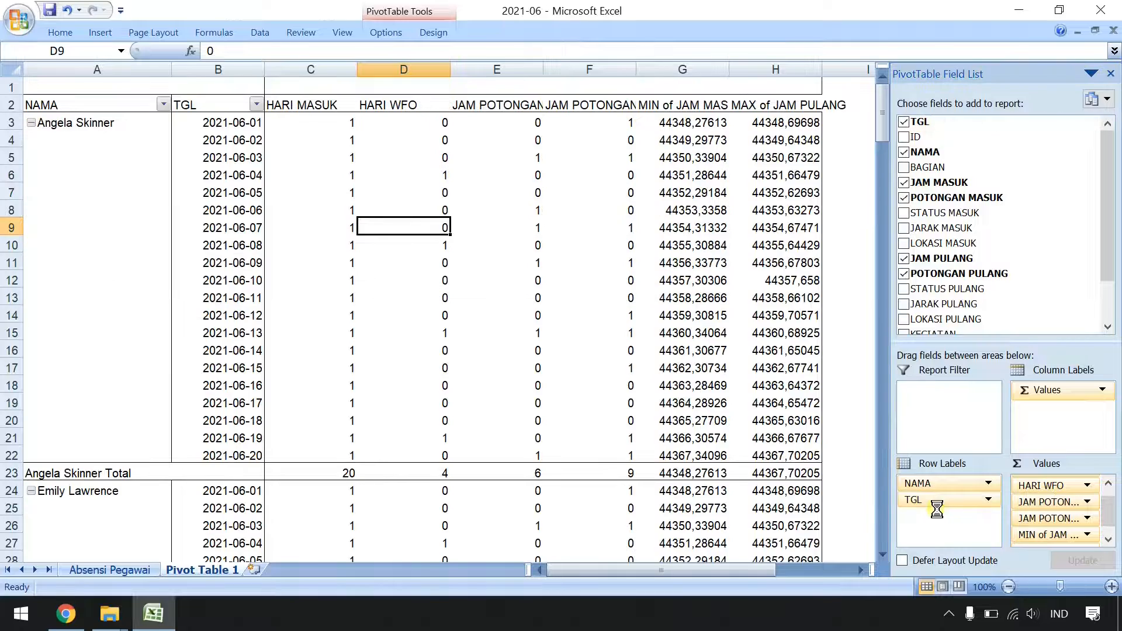
drag(339, 308, 339, 303)
scroll(423, 398, down, 15)
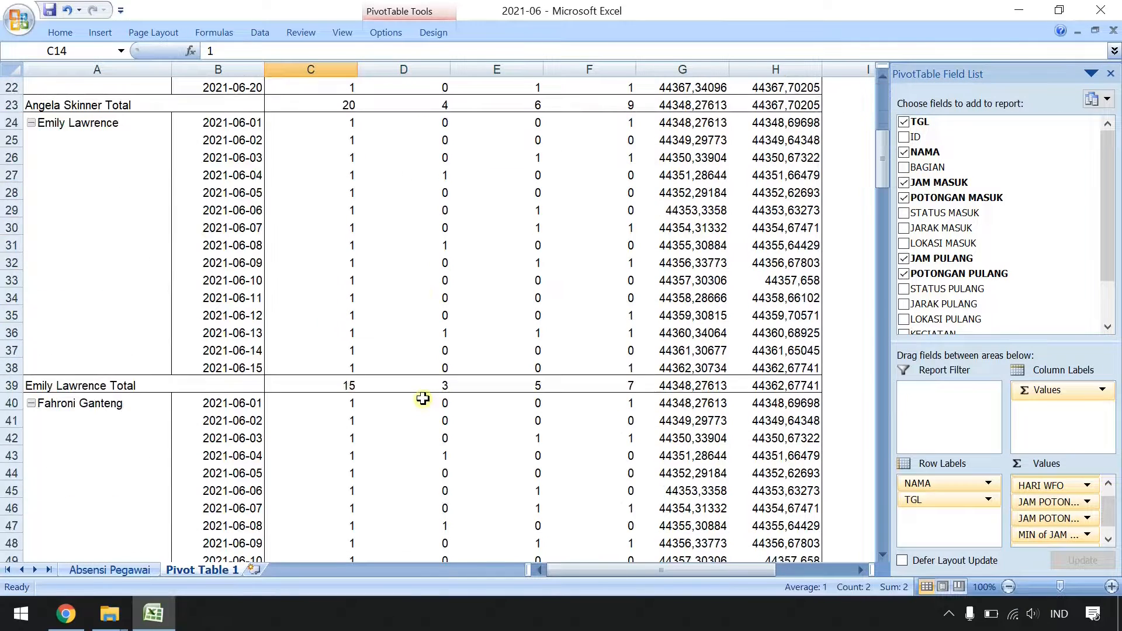
scroll(425, 399, up, 15)
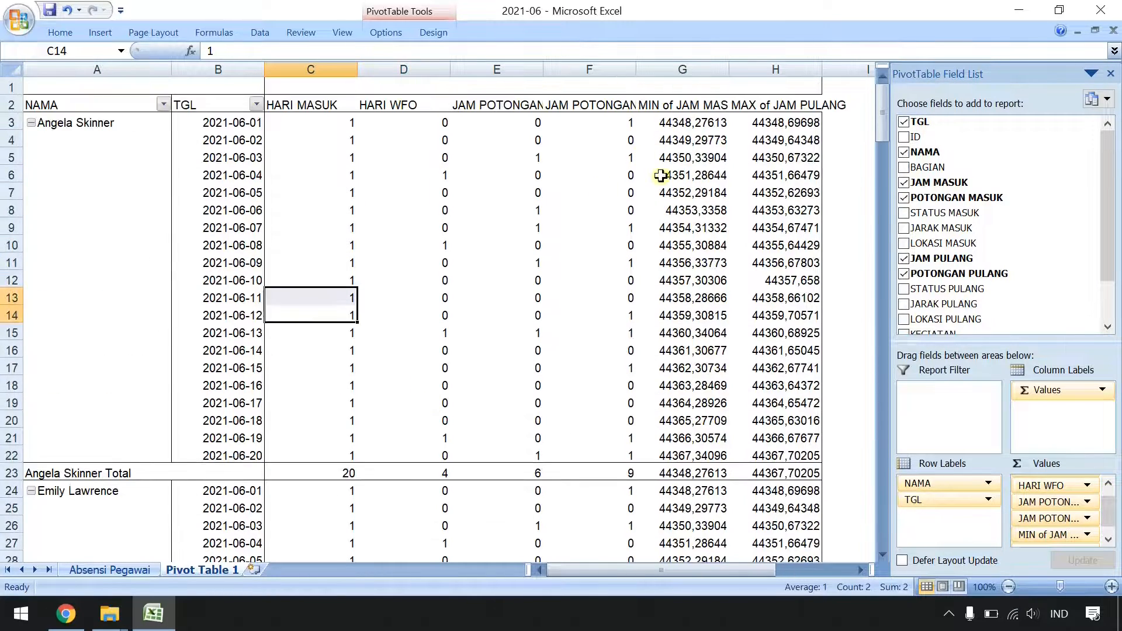
Format the MIN of JAM MASUK and MAX of JAM PULANG columns as Time with the *13.30.55 type, and check the rows
drag(686, 64, 776, 69)
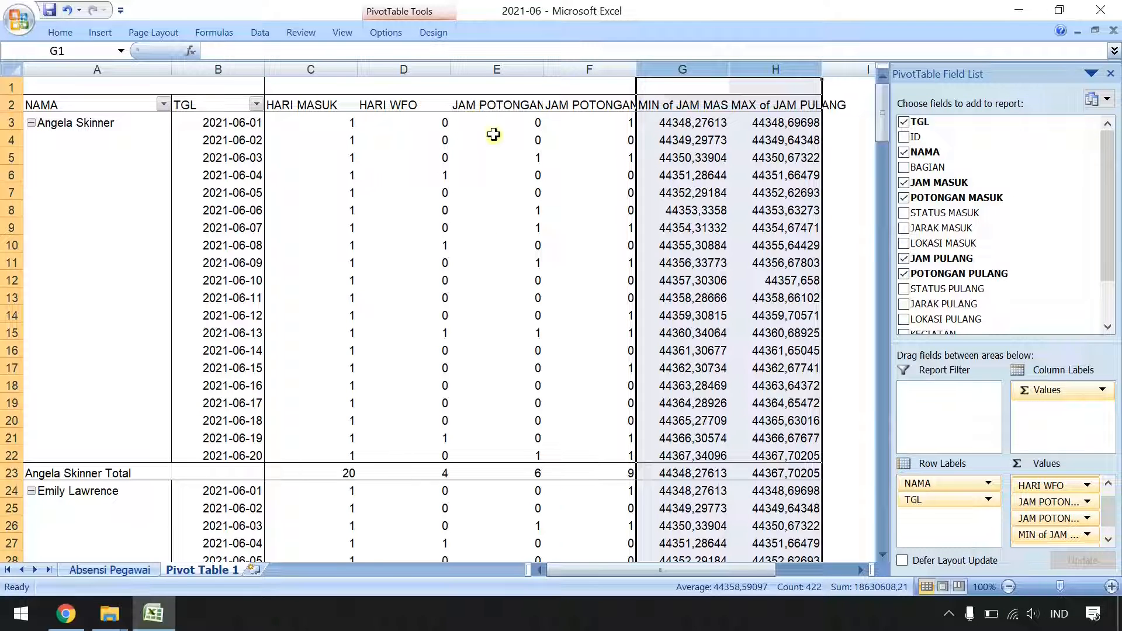
key(ctrl+1)
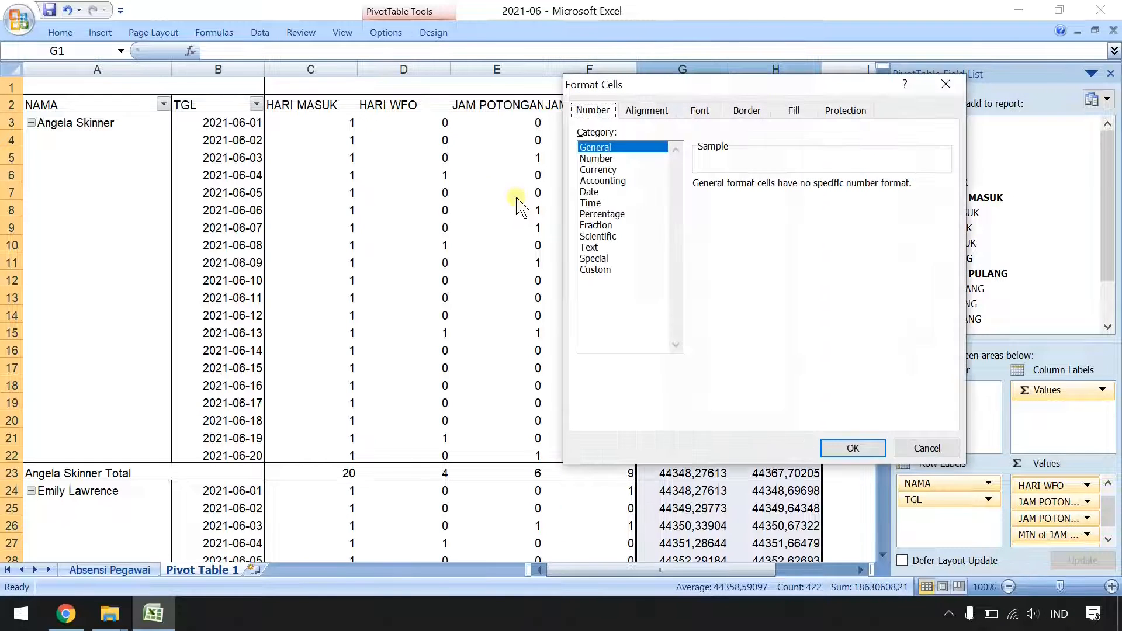
click(589, 203)
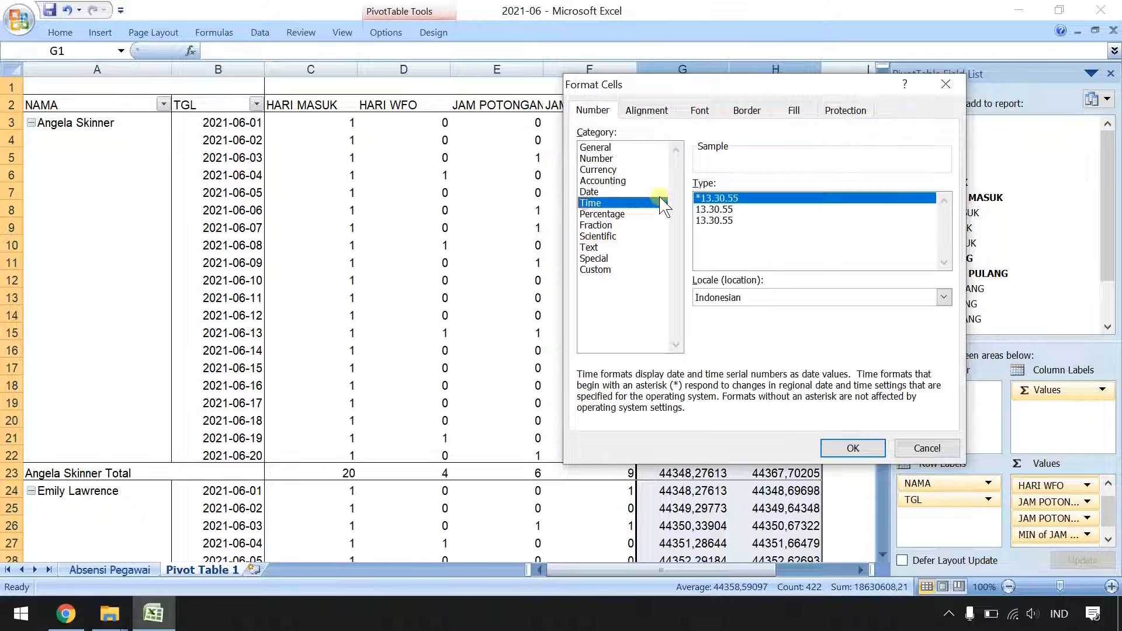
click(853, 448)
click(551, 370)
scroll(556, 324, down, 10)
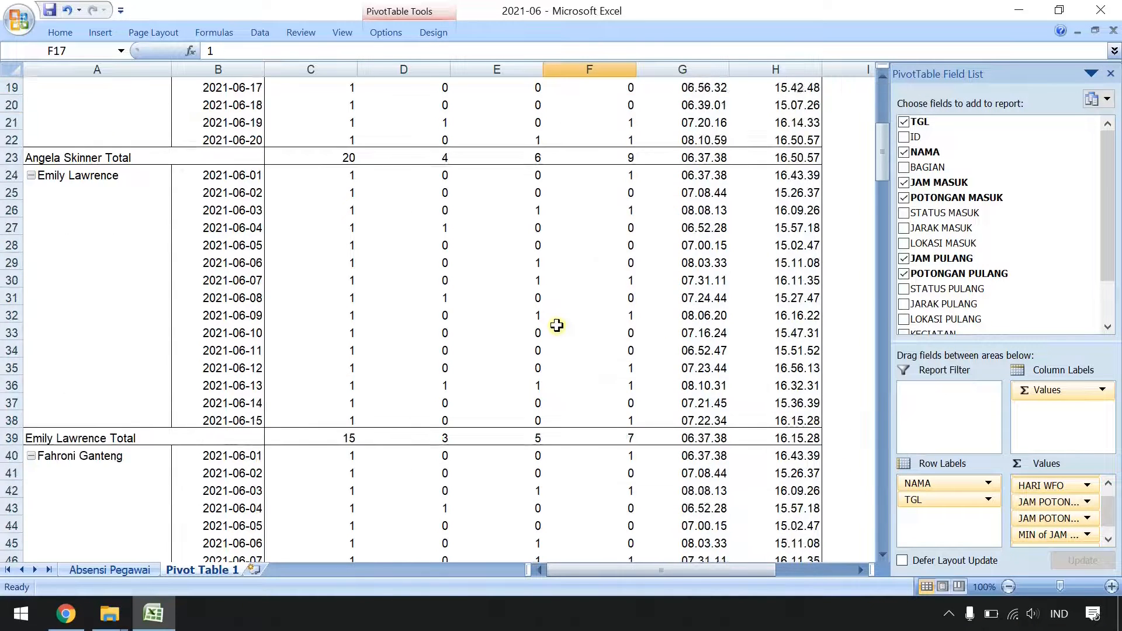
scroll(557, 326, up, 9)
scroll(558, 326, up, 1)
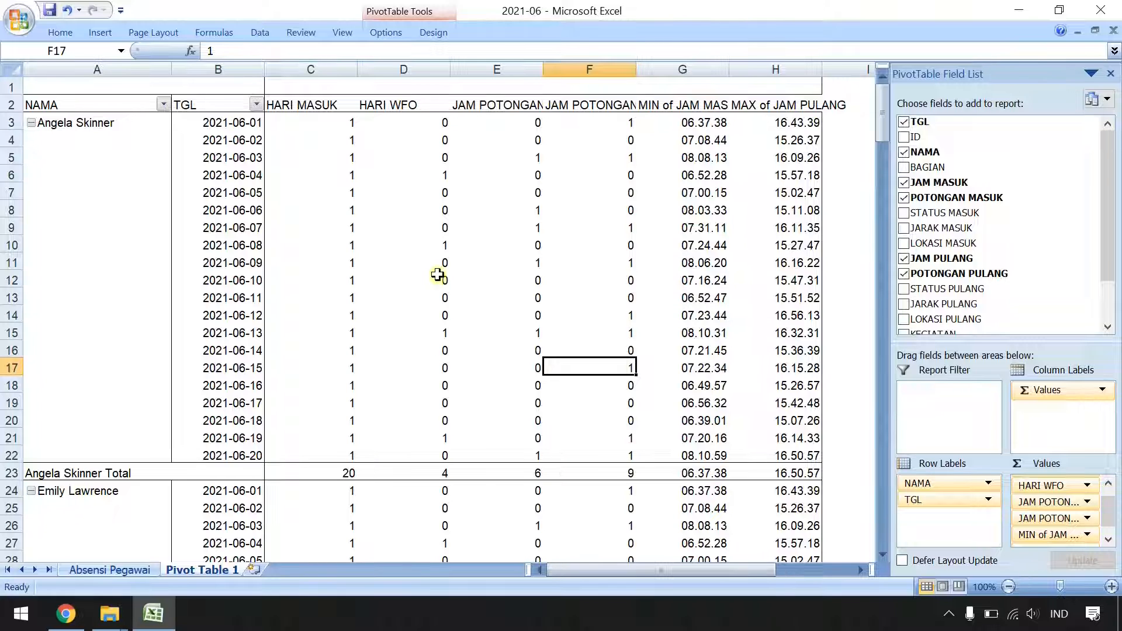
Switch to the Fitur document in Google Docs and review the Google Data Studio item in the Reporting list
key(alt+Tab)
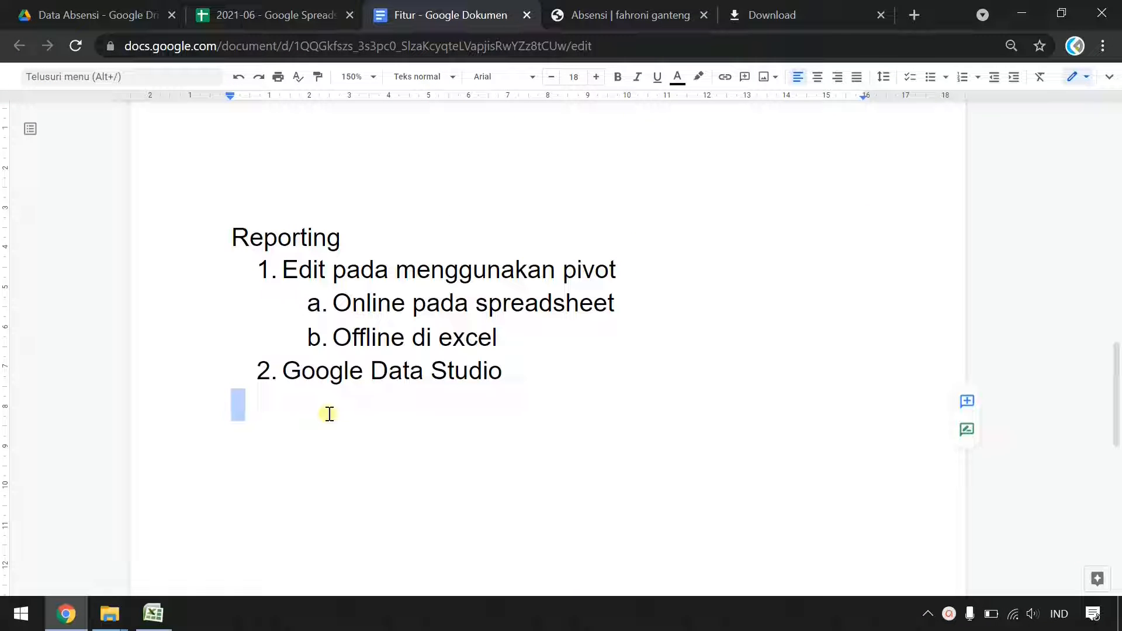
drag(283, 371, 518, 369)
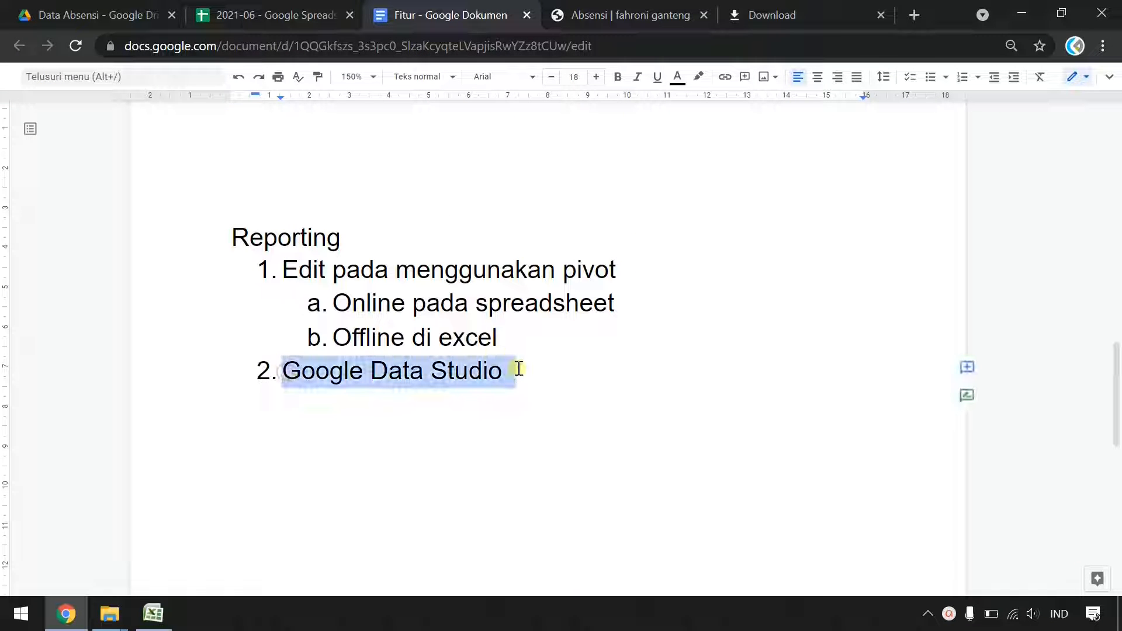
click(521, 418)
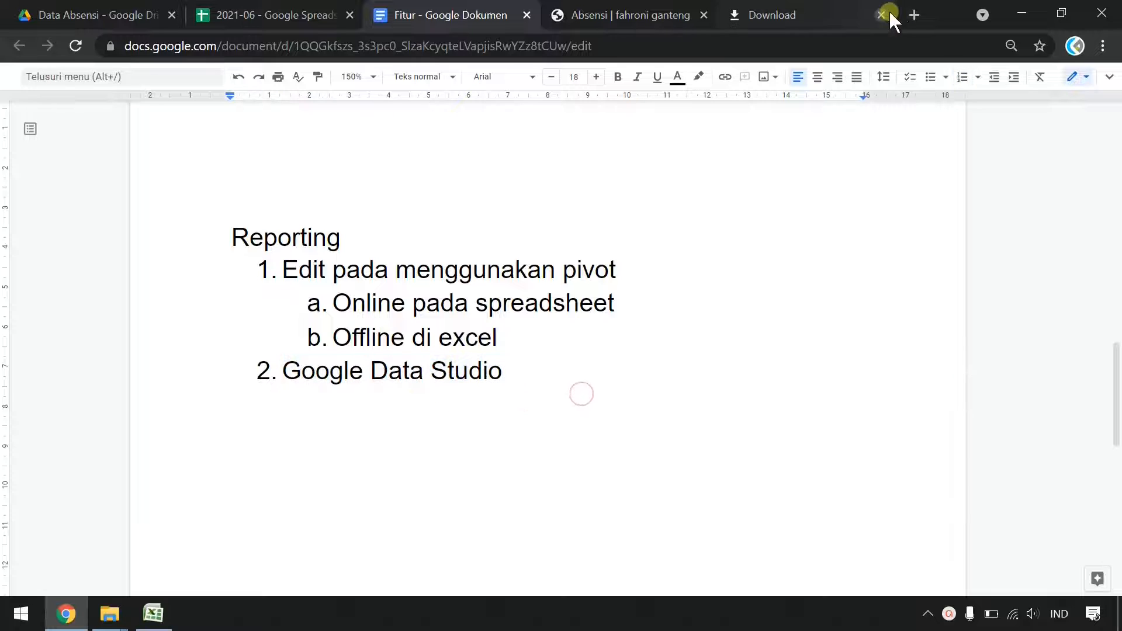
Open the Google Data Studio home page at datastudio.google.com in a new browser tab
click(910, 12)
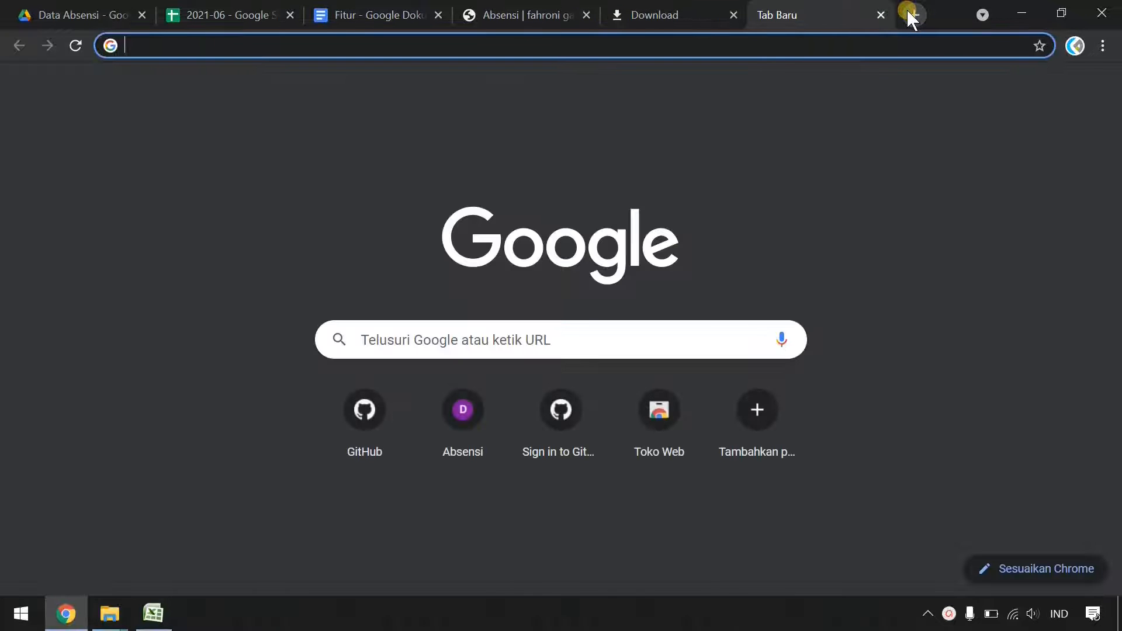
text(da)
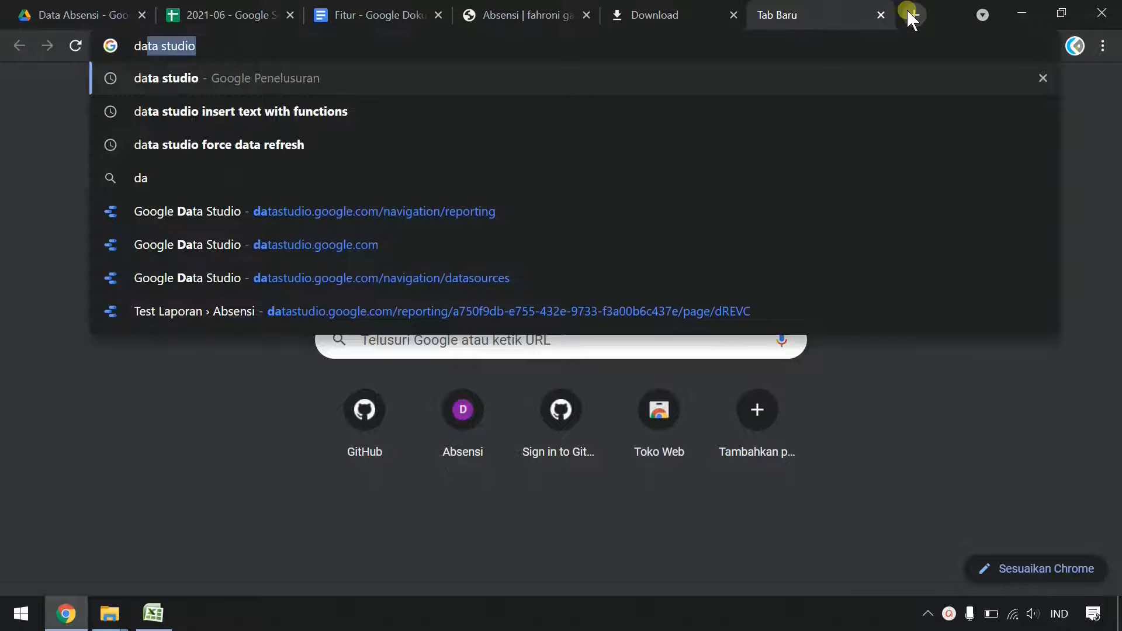
key(Return)
click(379, 255)
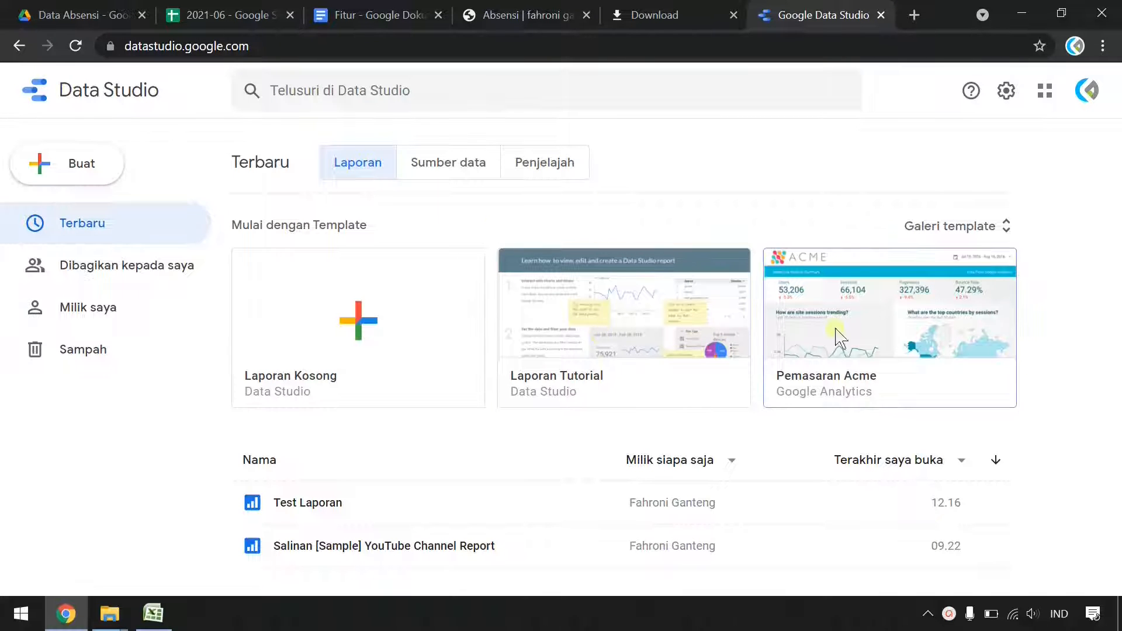
Switch to the 2021-06 spreadsheet in Google Sheets and delete the Pivot Table 1 sheet
click(229, 18)
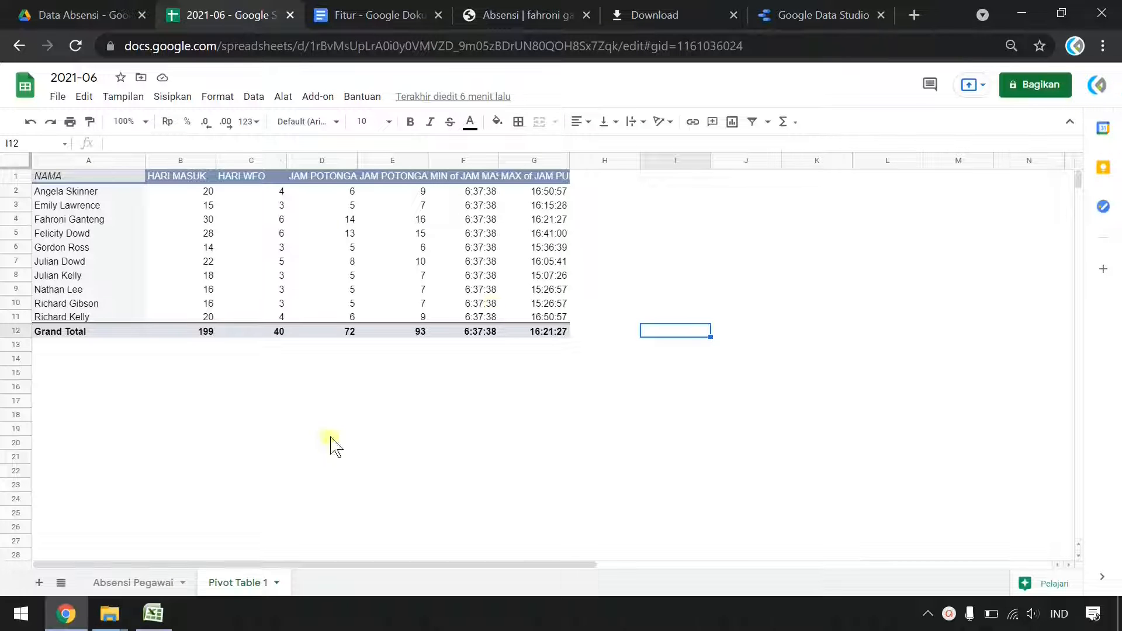
right_click(236, 588)
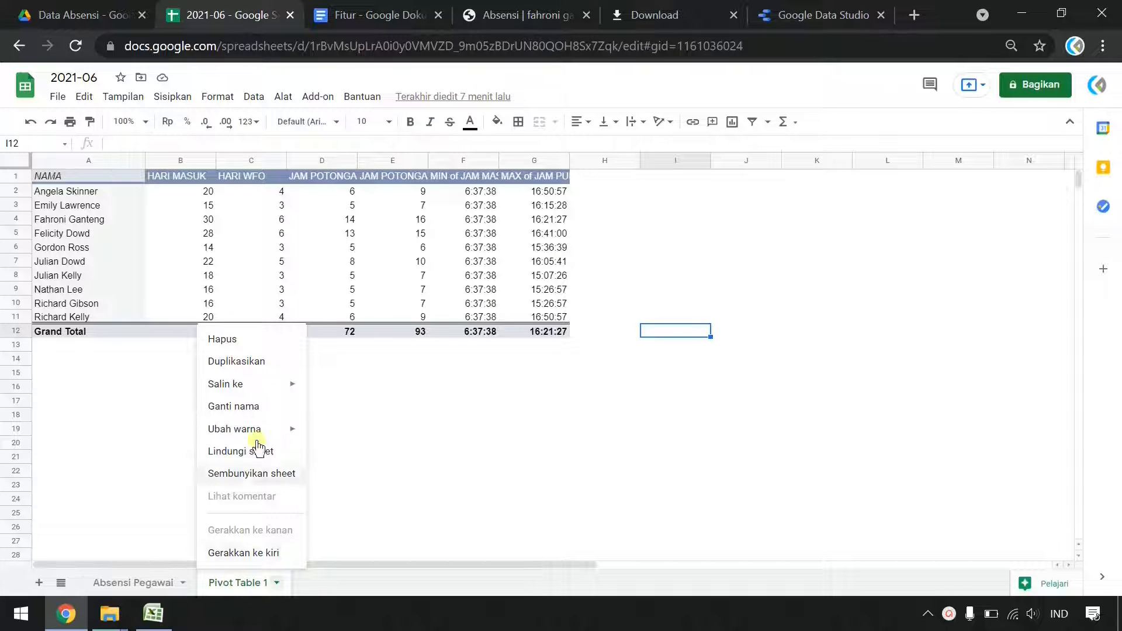
click(250, 335)
click(712, 360)
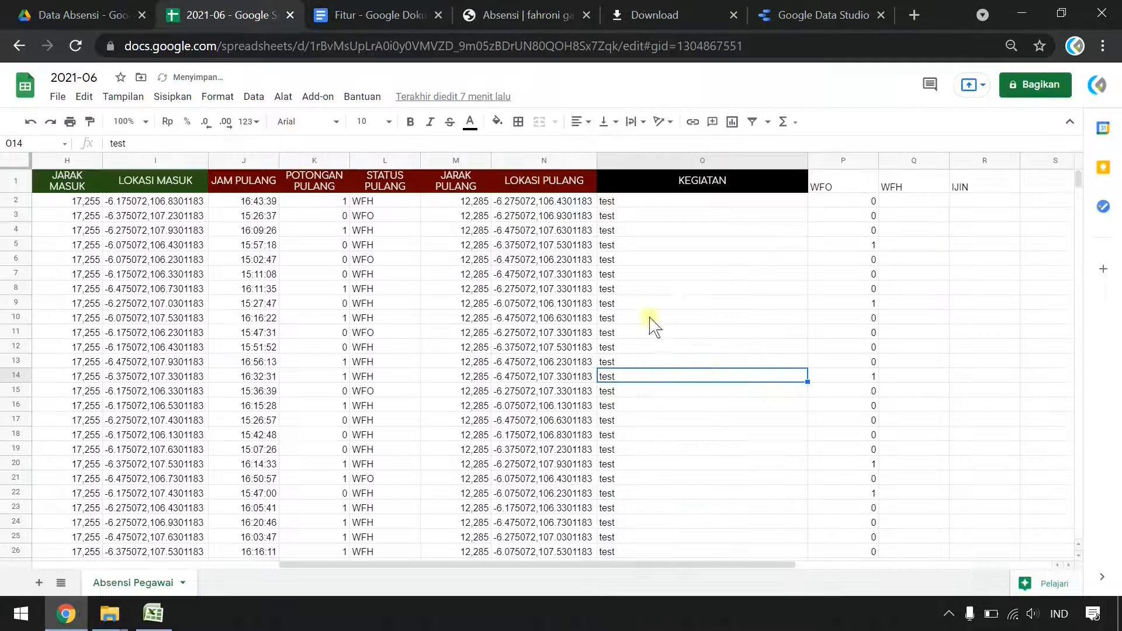
Remove the WFO, WFH and IJIN columns P to R from the Absensi Pegawai sheet, then close the spreadsheet
drag(842, 160, 984, 160)
right_click(904, 234)
click(912, 260)
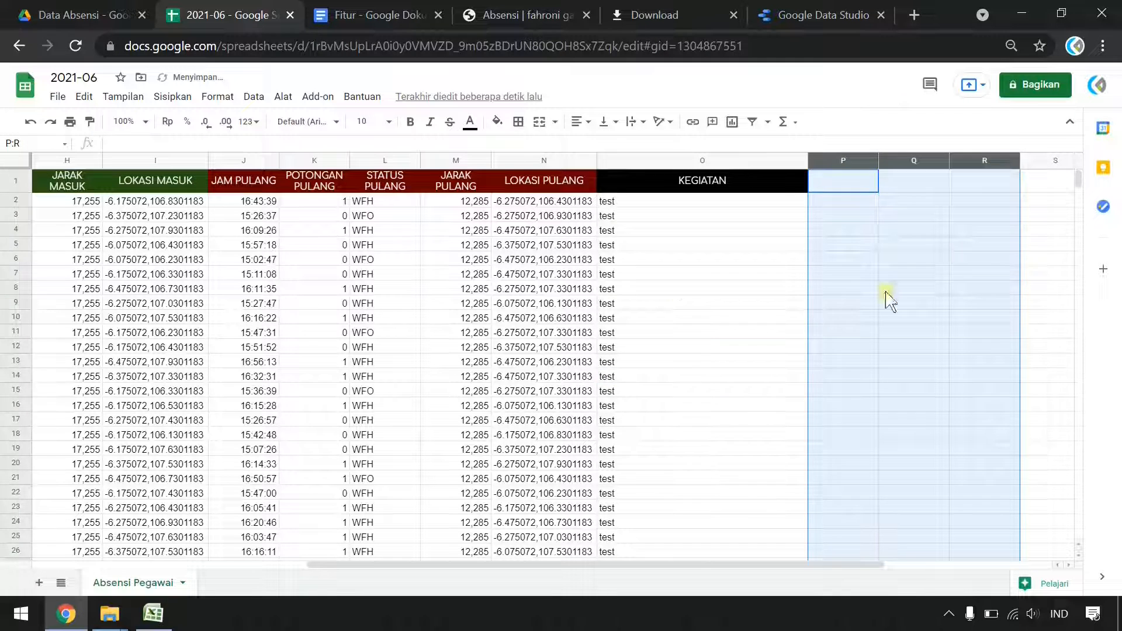
click(676, 288)
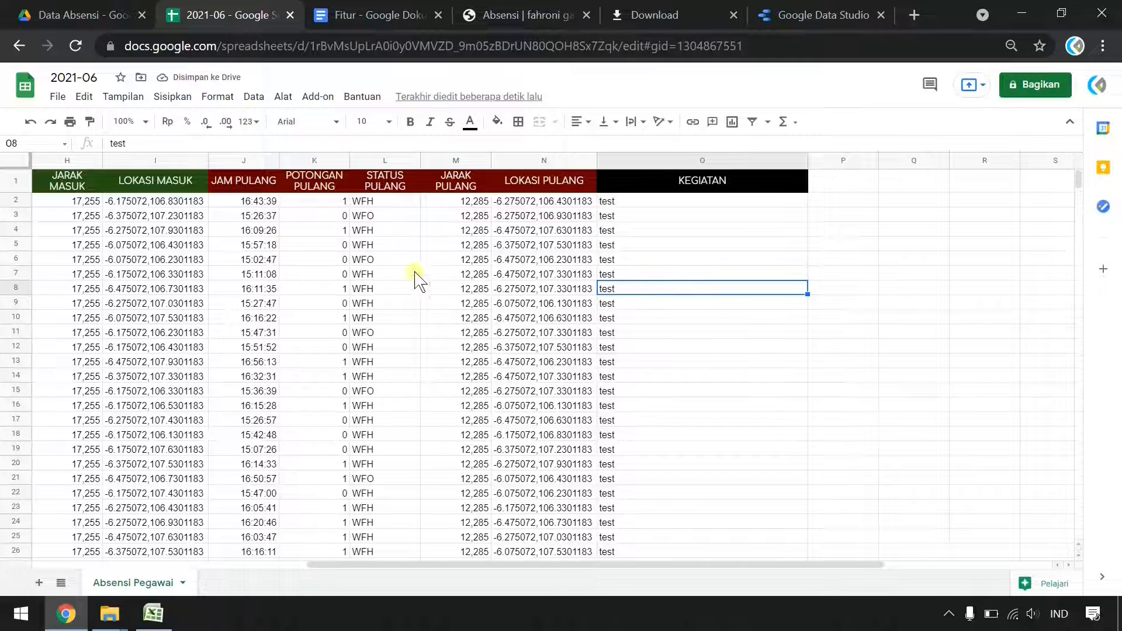
drag(617, 570, 183, 573)
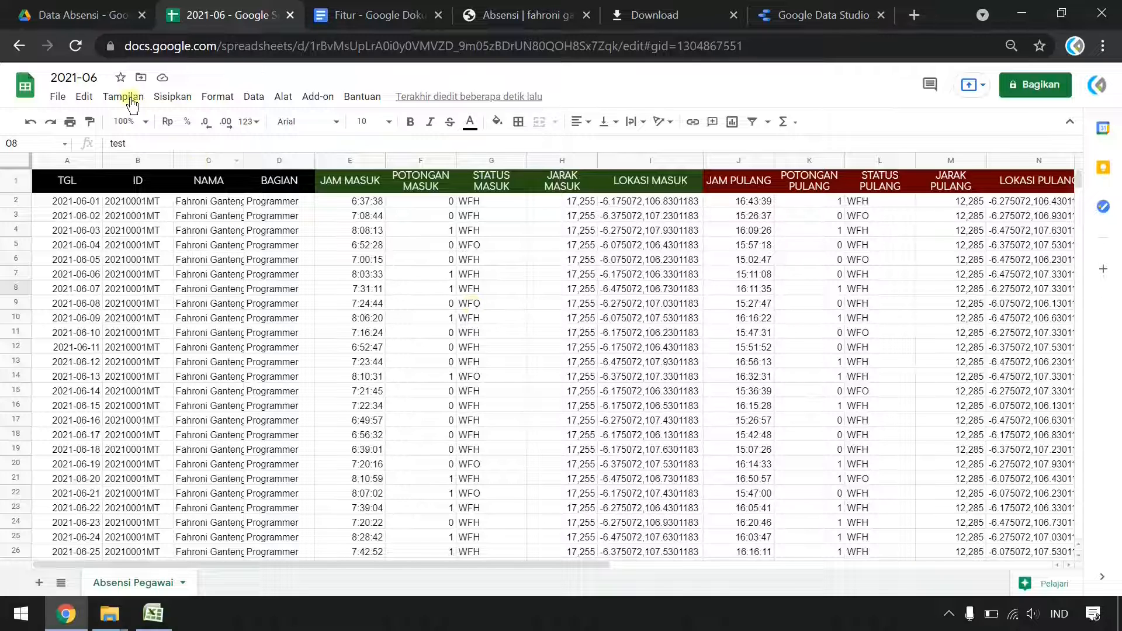
click(289, 15)
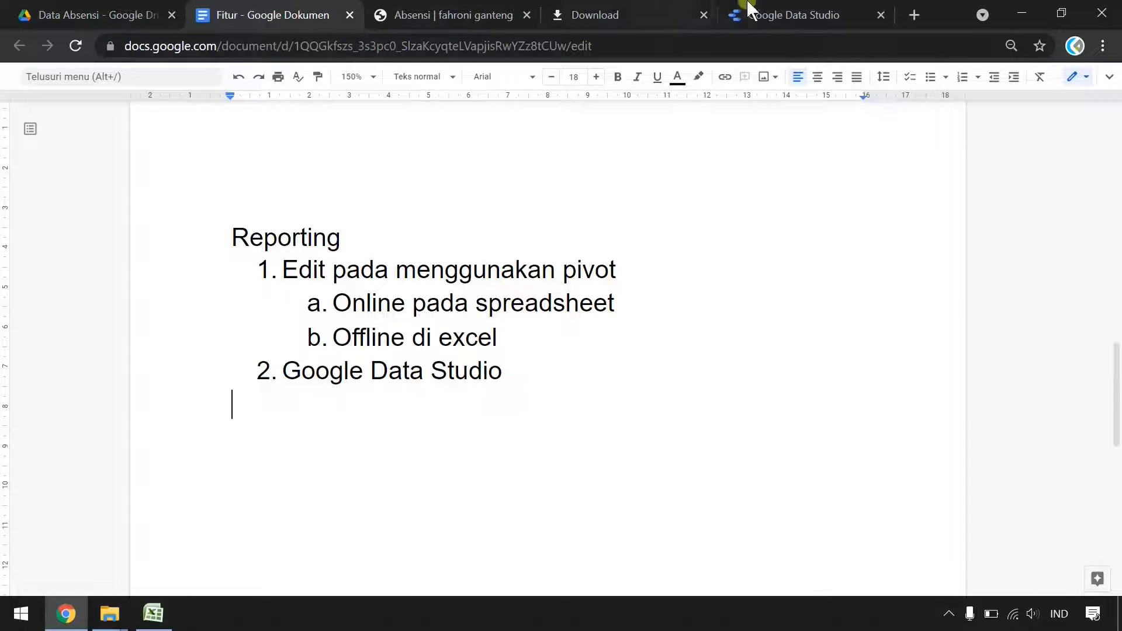
In Google Data Studio, create a data source with the Google Spreadsheet connector from the Absensi Pegawai sheet of the 2021-06 file in Google Drive
click(769, 5)
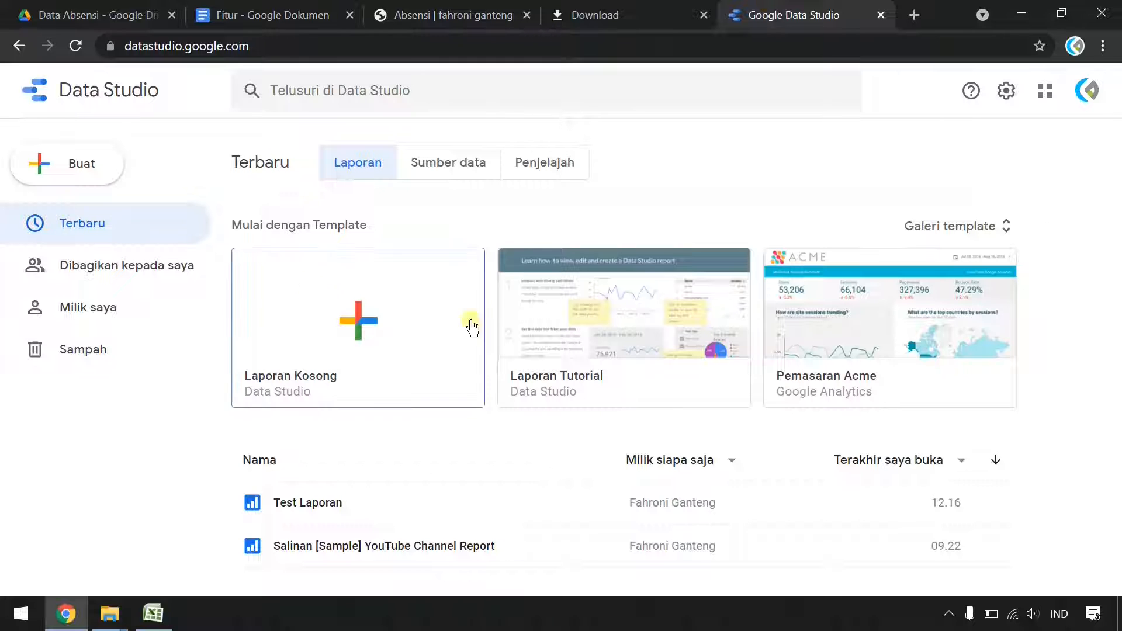
click(64, 166)
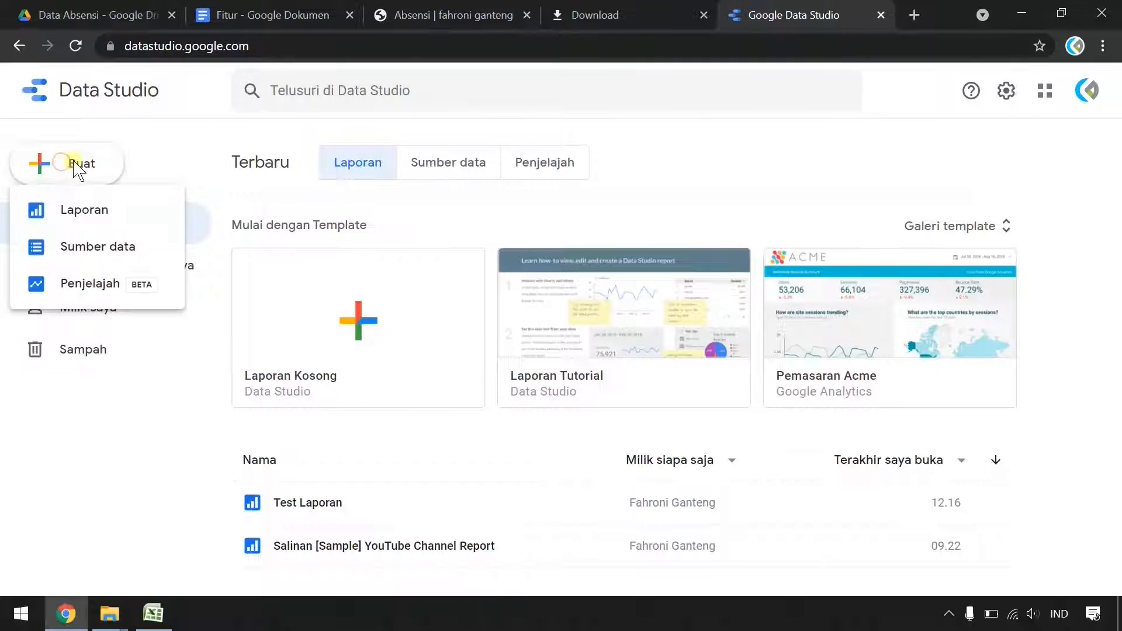
click(127, 250)
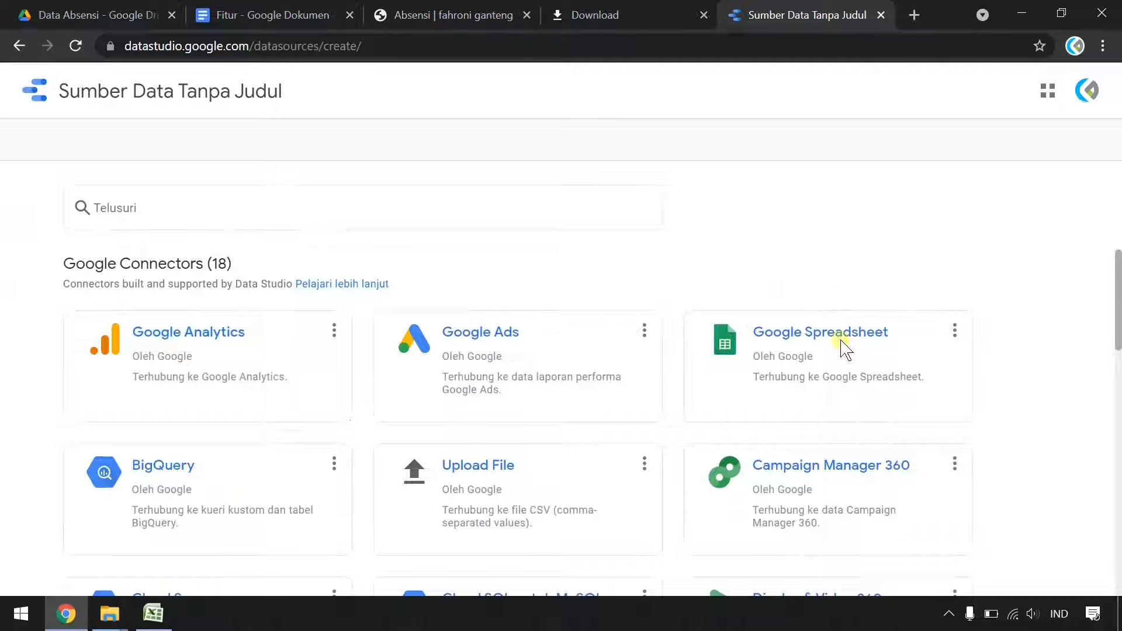
click(841, 333)
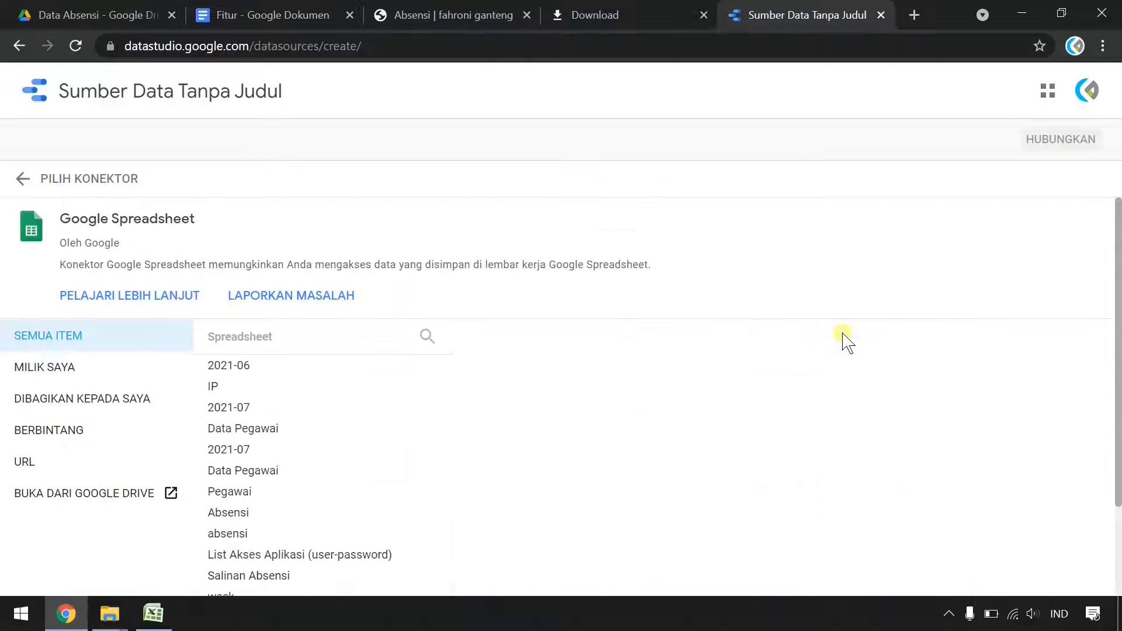
click(52, 495)
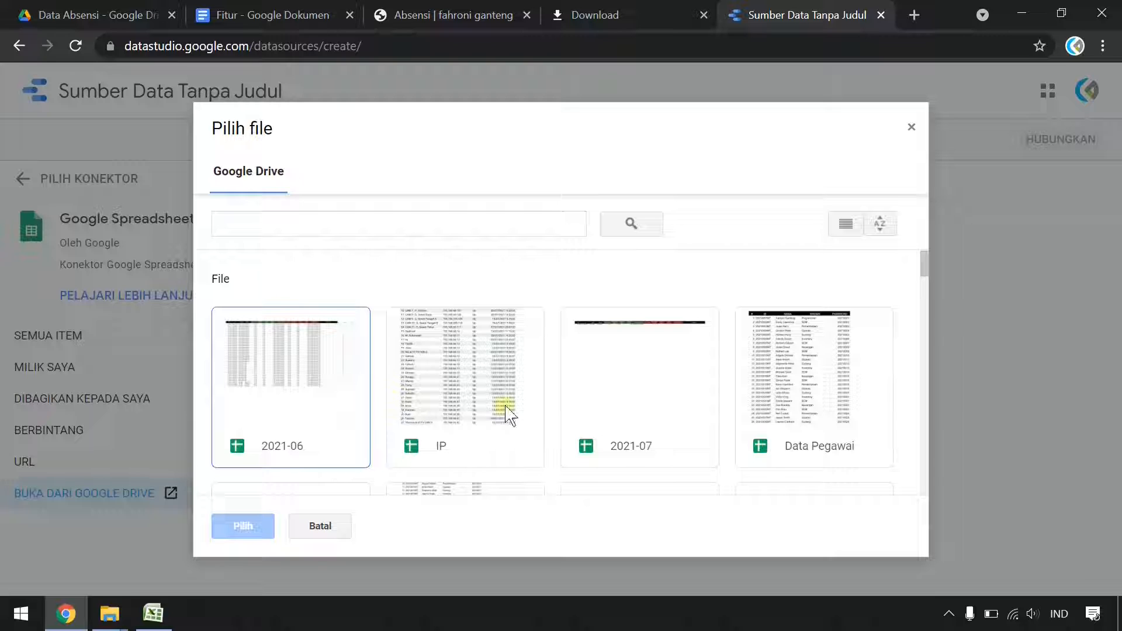
click(286, 393)
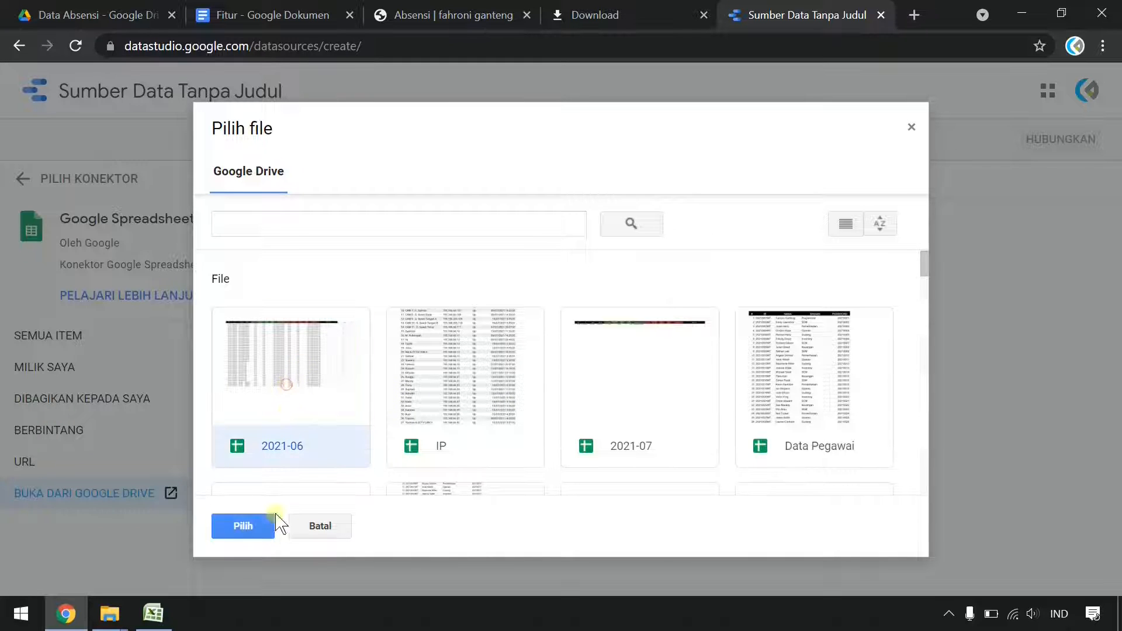
click(238, 530)
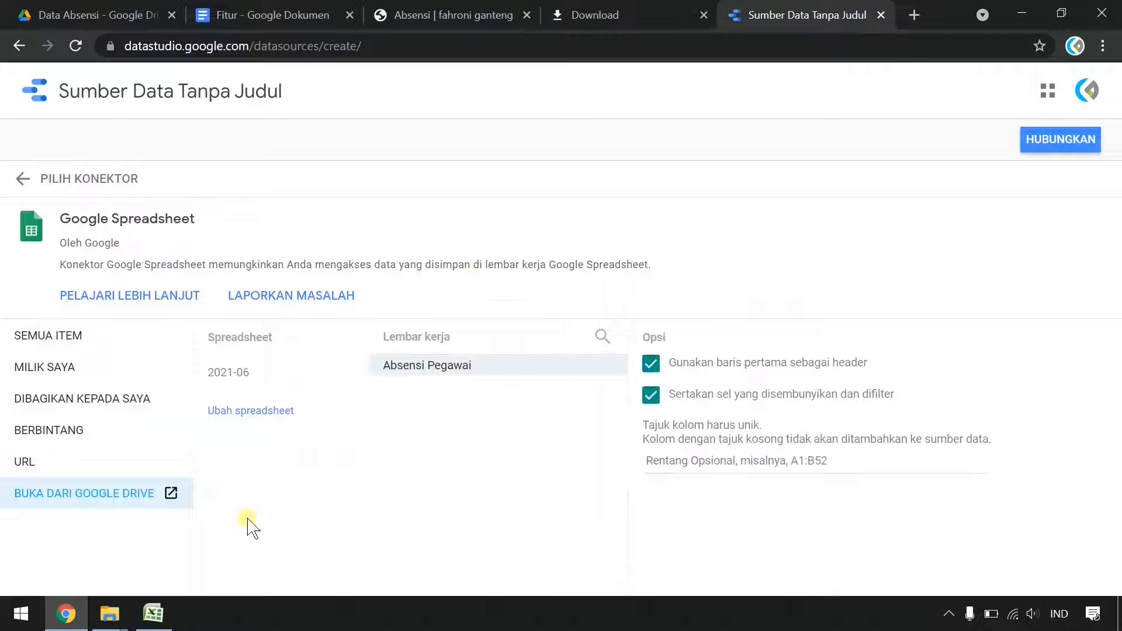
click(1057, 142)
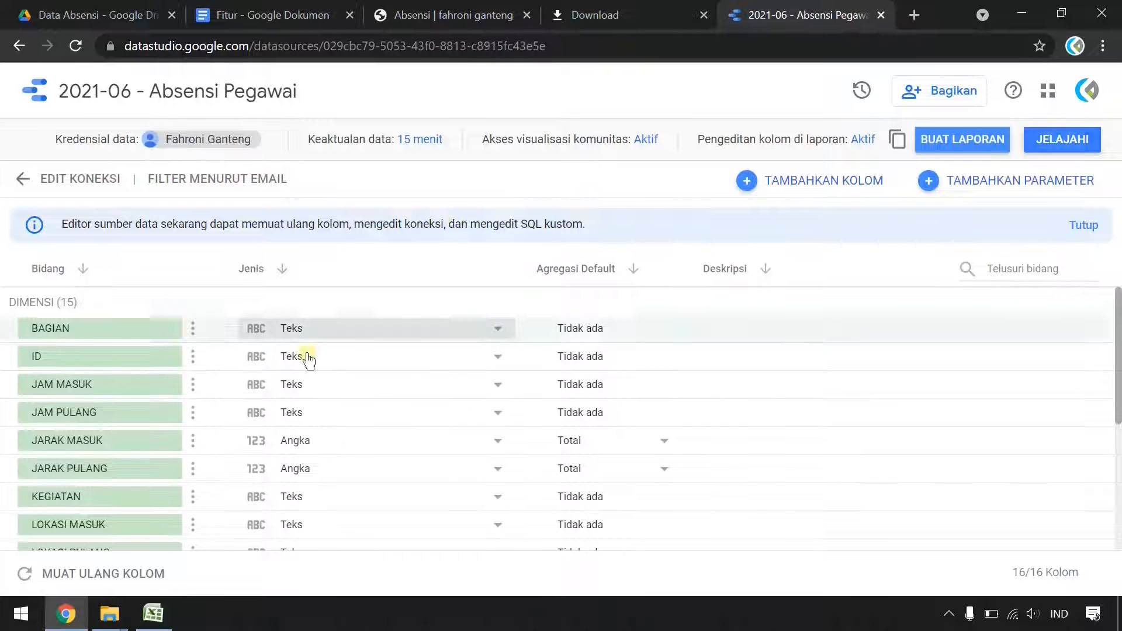
Review the data source fields and change the LOKASI MASUK type to the geographic type Lintang, Bujur
scroll(418, 362, down, 4)
scroll(420, 362, up, 4)
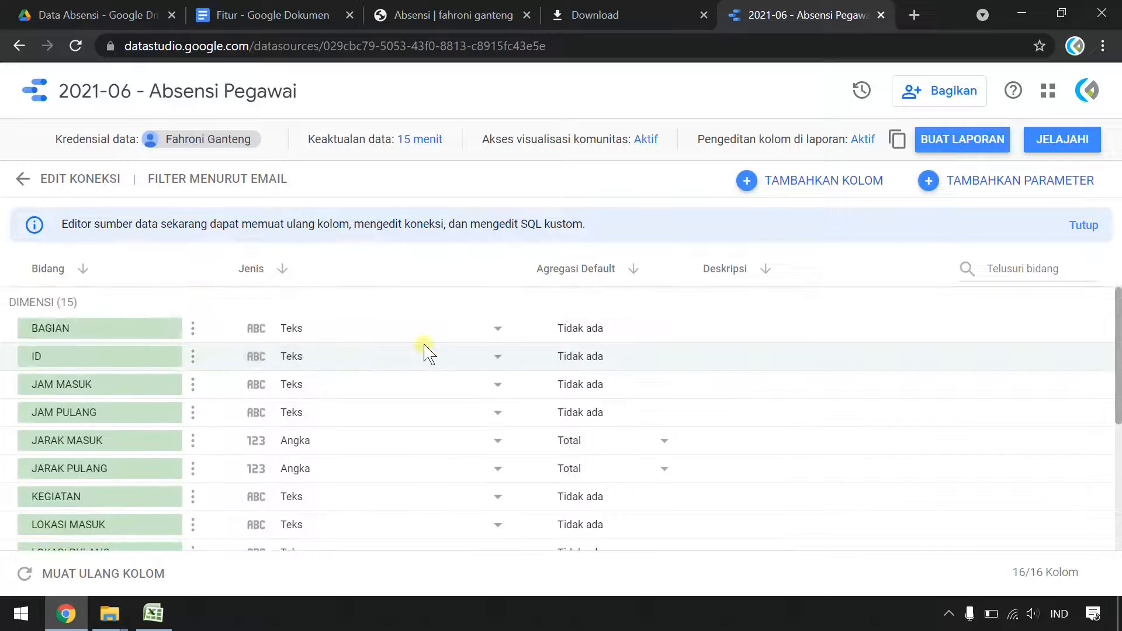
scroll(421, 359, down, 3)
scroll(425, 351, down, 2)
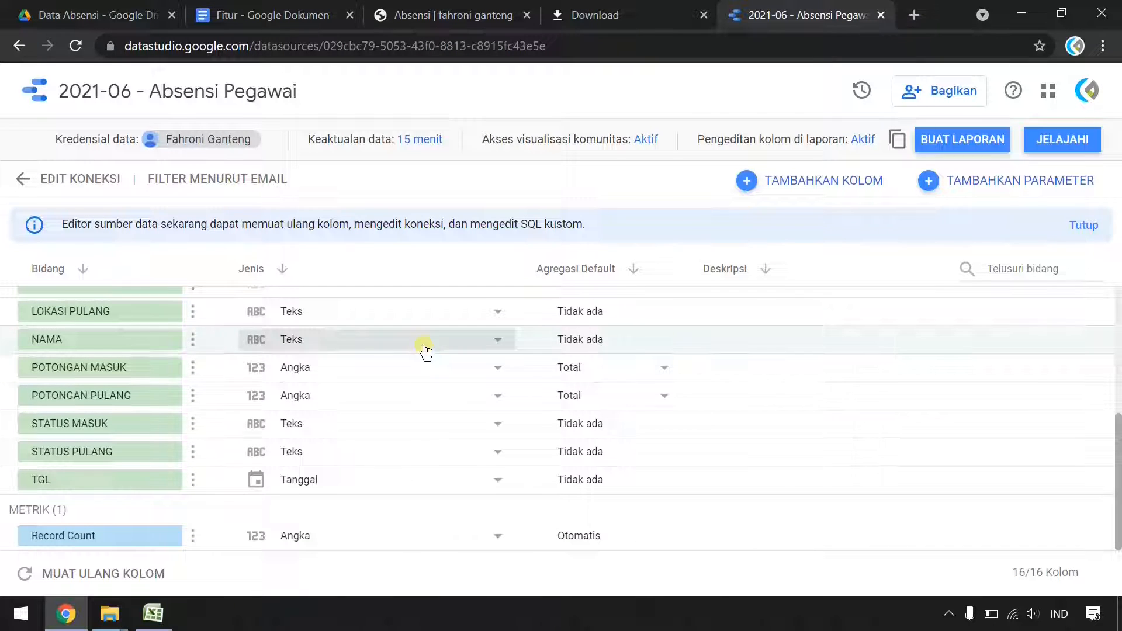
scroll(127, 433, up, 2)
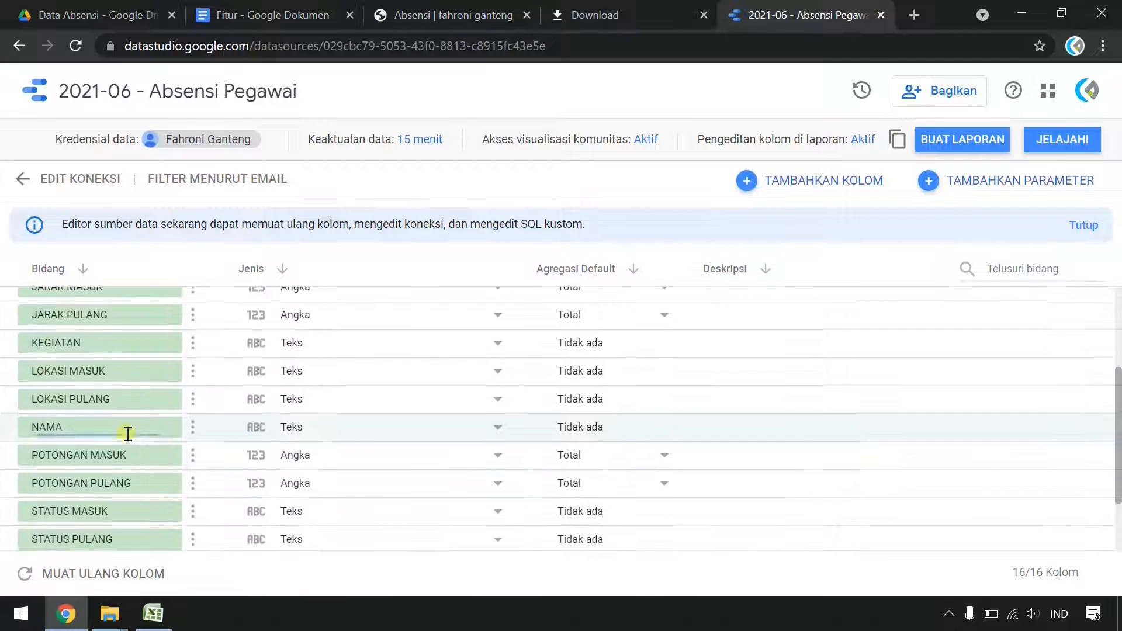
click(491, 370)
mouse_move(431, 513)
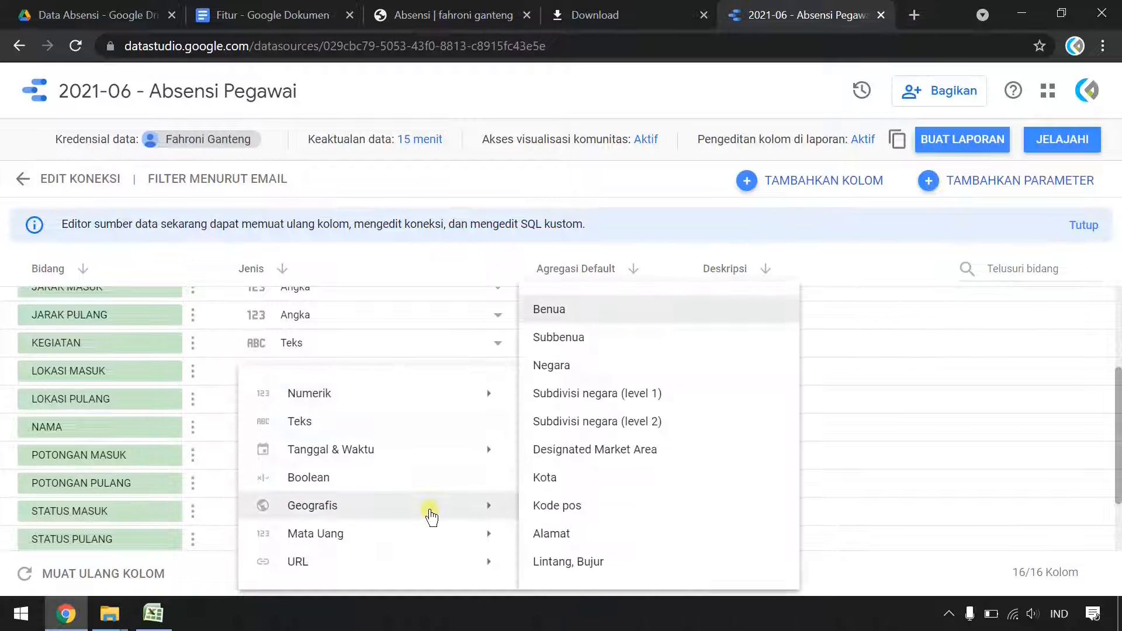
click(627, 562)
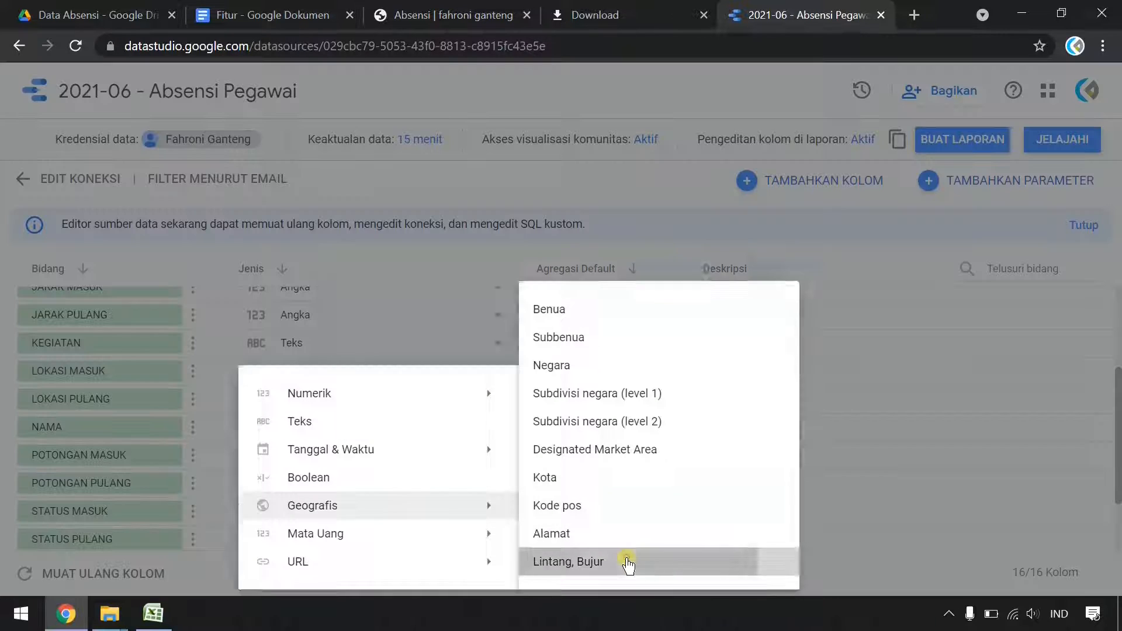
click(749, 381)
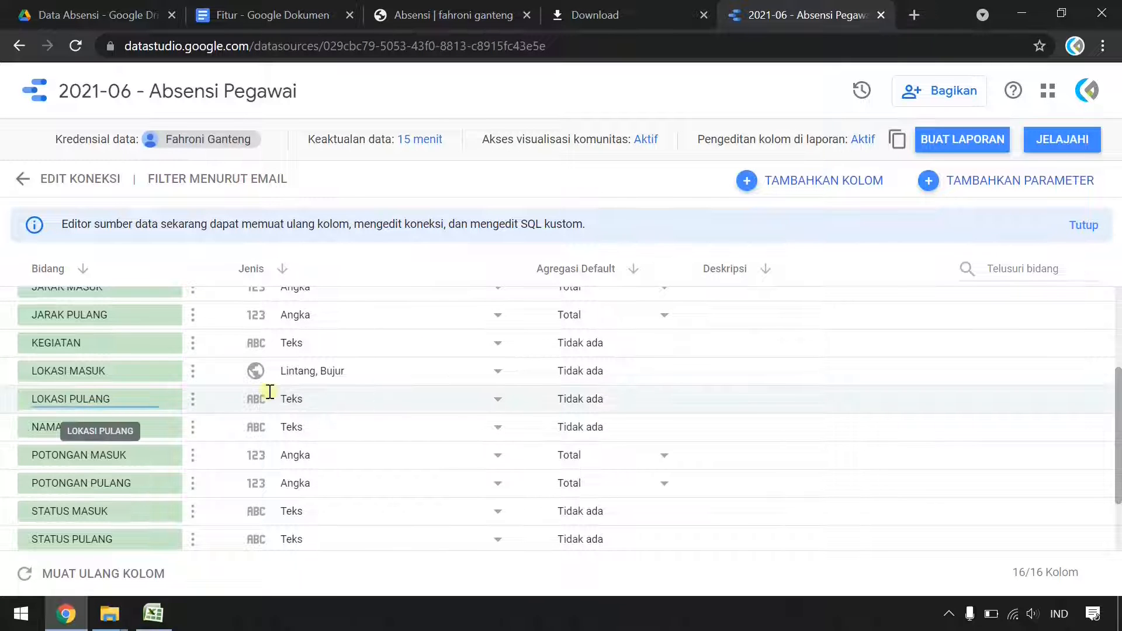
Change the LOKASI PULANG field type to Lintang, Bujur and check the remaining field types
click(502, 401)
mouse_move(490, 496)
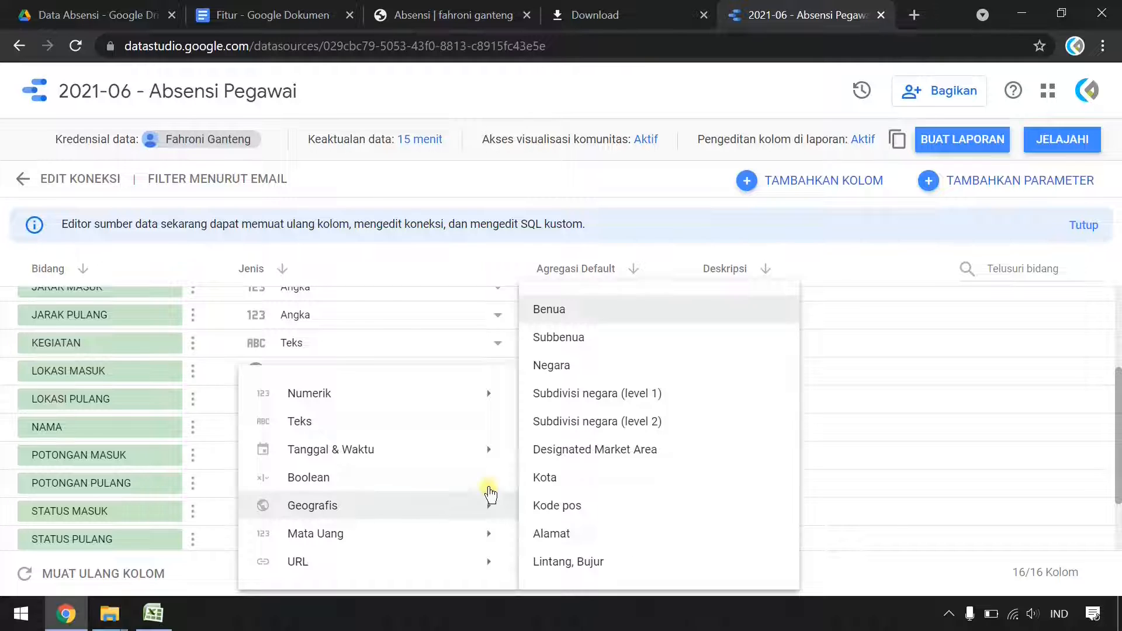
click(607, 563)
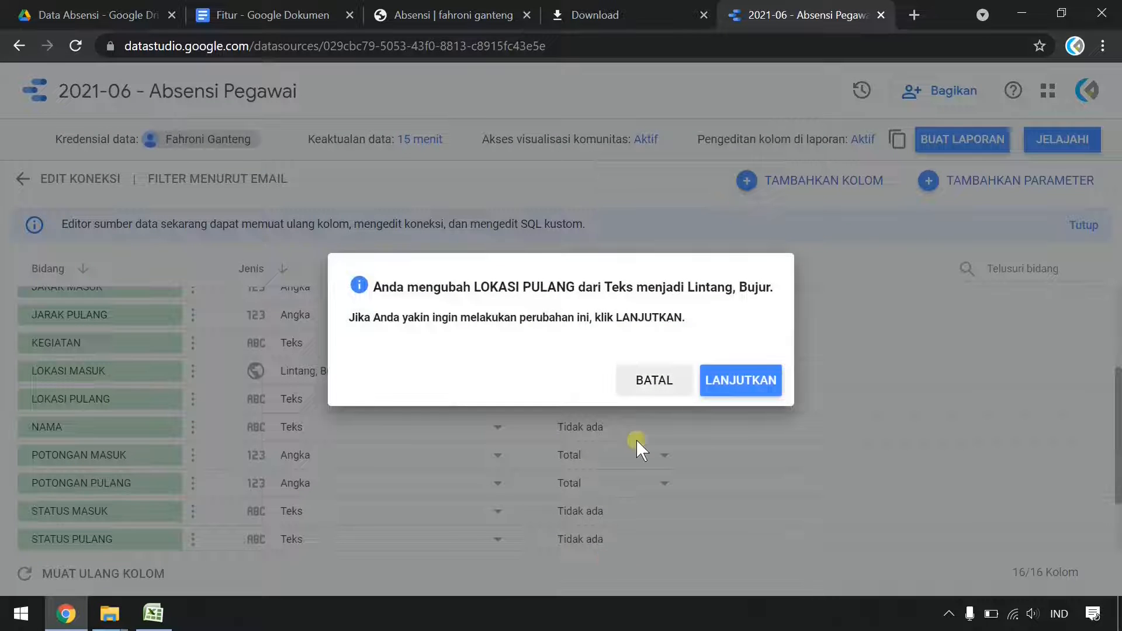
click(726, 383)
scroll(415, 425, down, 2)
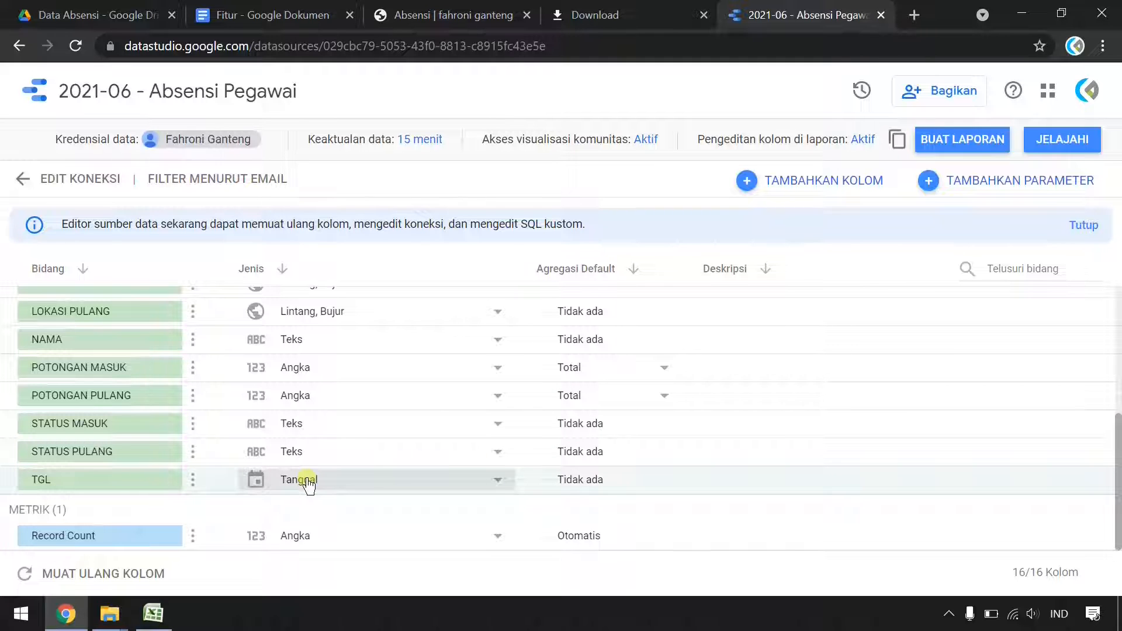
Add a new calculated field to the data source and name it WFO
click(830, 183)
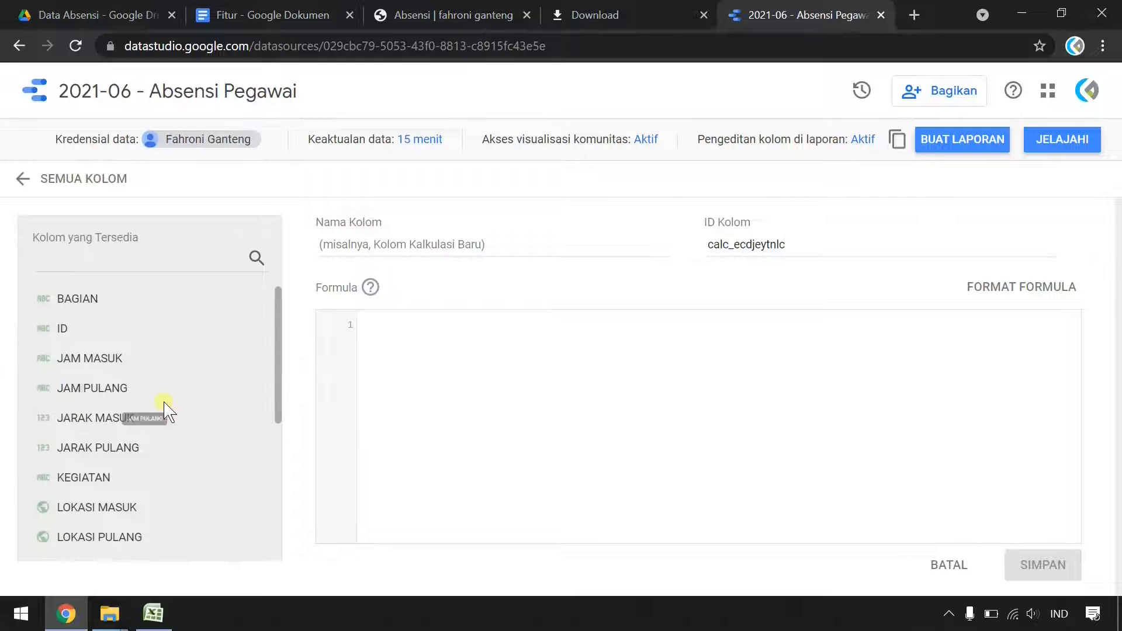
click(419, 247)
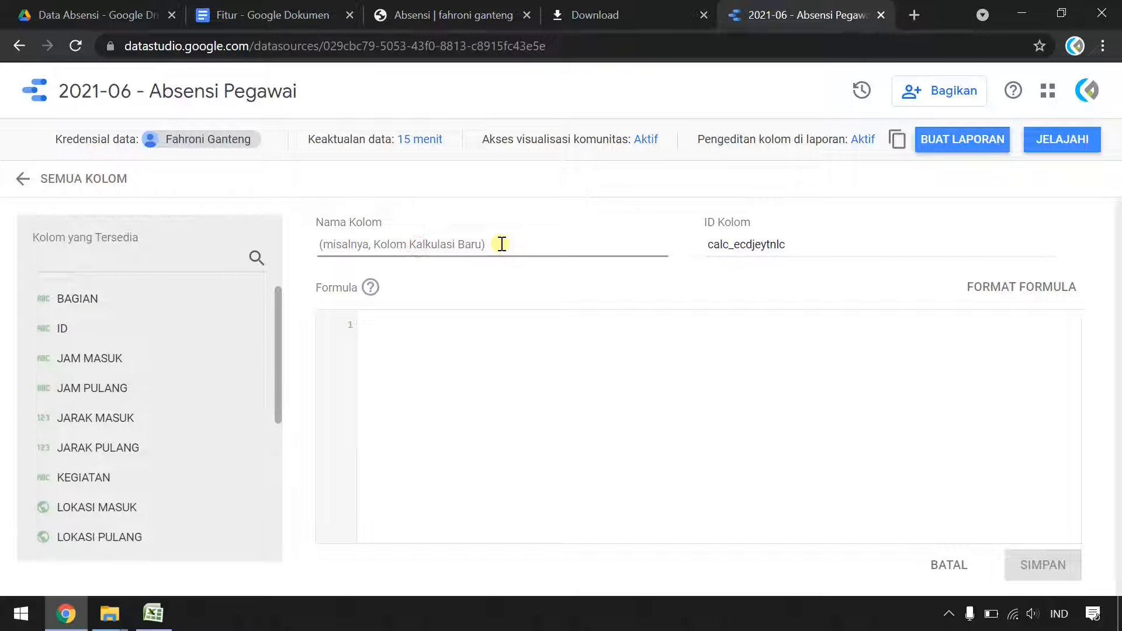
text(WFO)
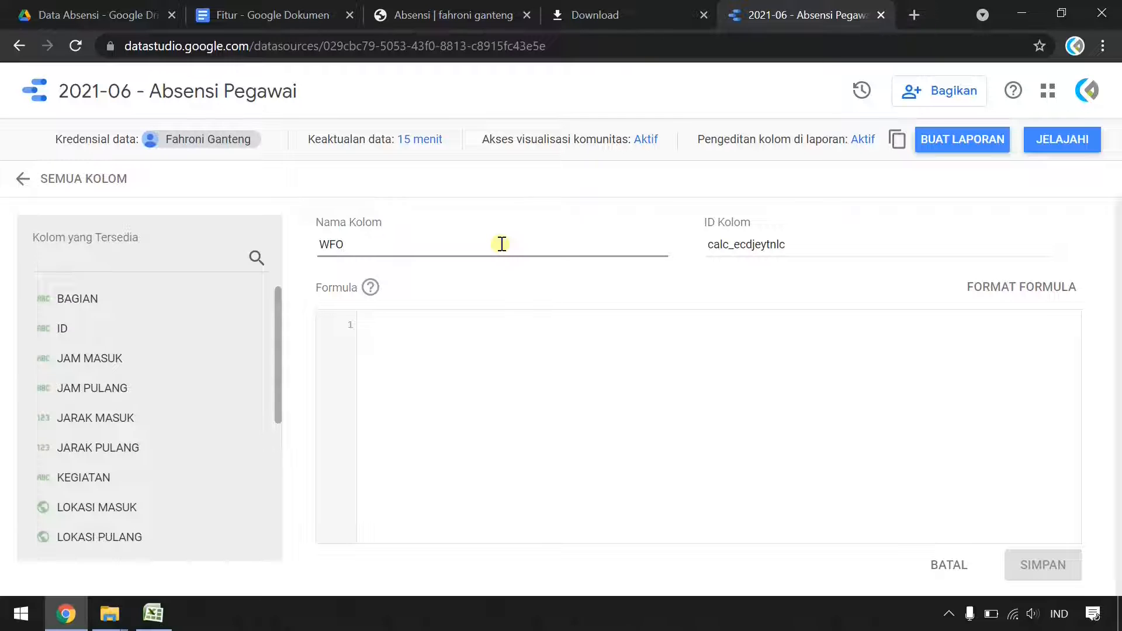
Define the WFO field with the formula IF(STATUS MASUK="WFO",1,0) and save it
click(472, 341)
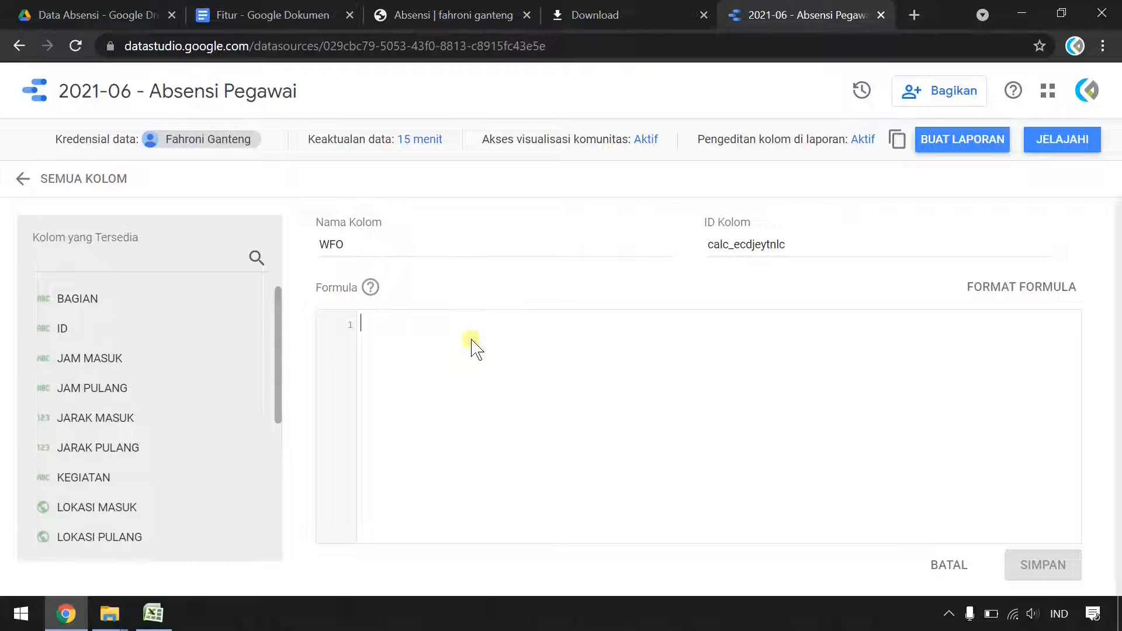
text(if)
click(388, 363)
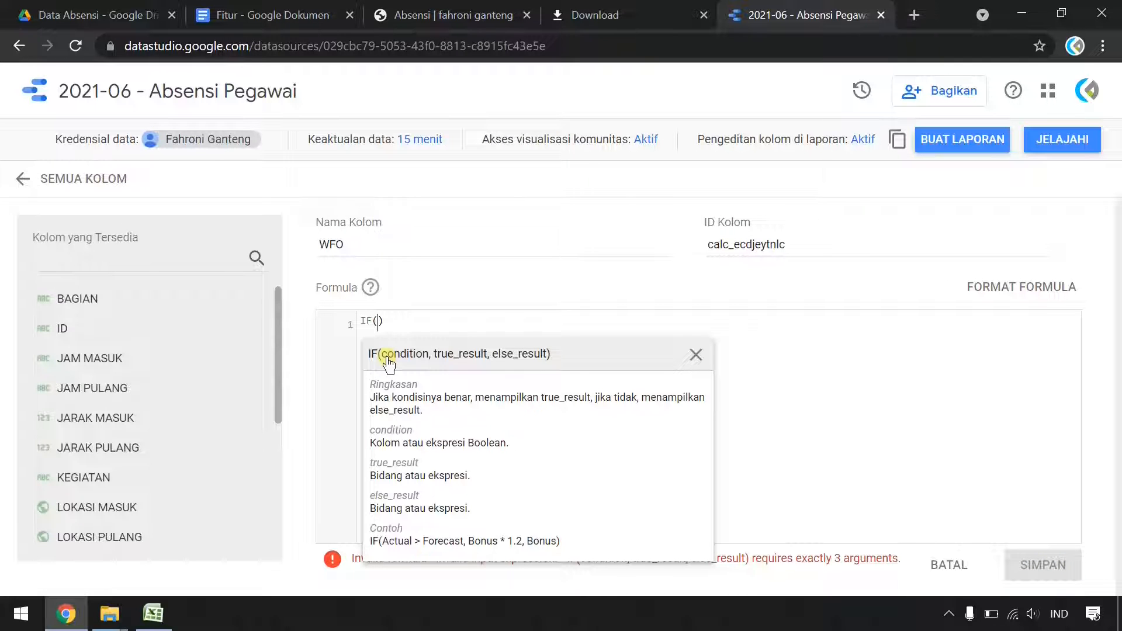
text(sta)
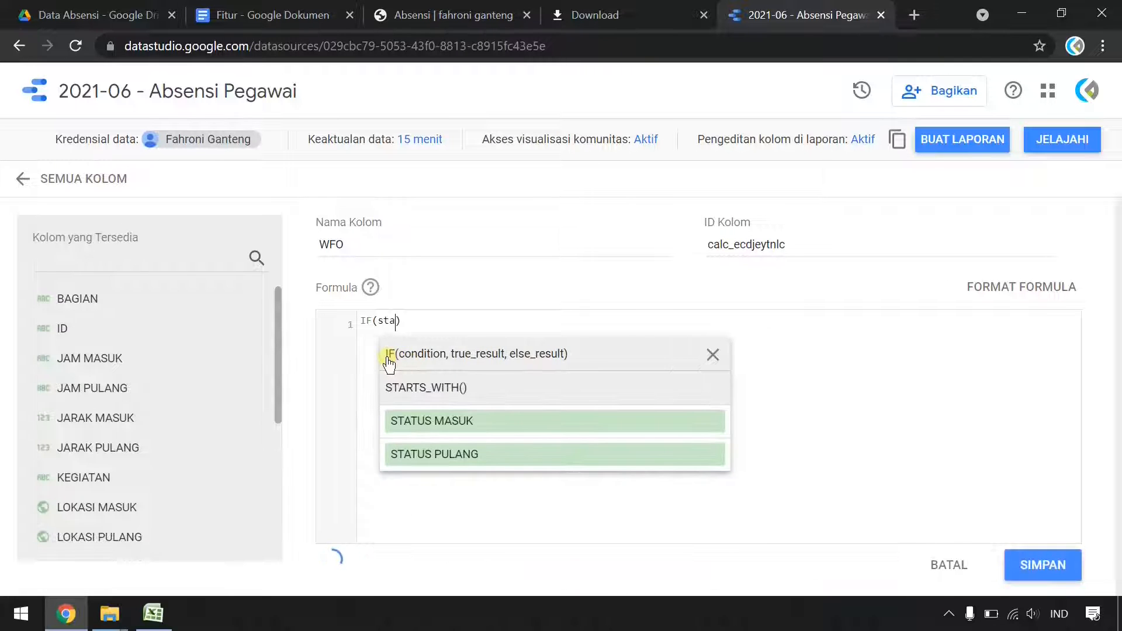
click(471, 420)
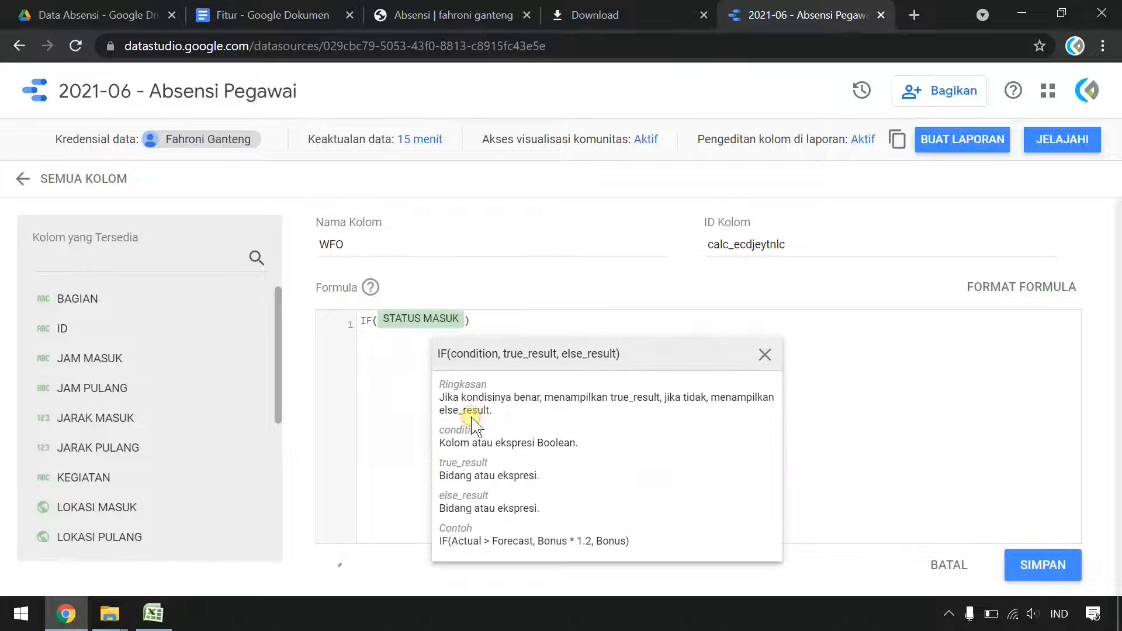
text(=")
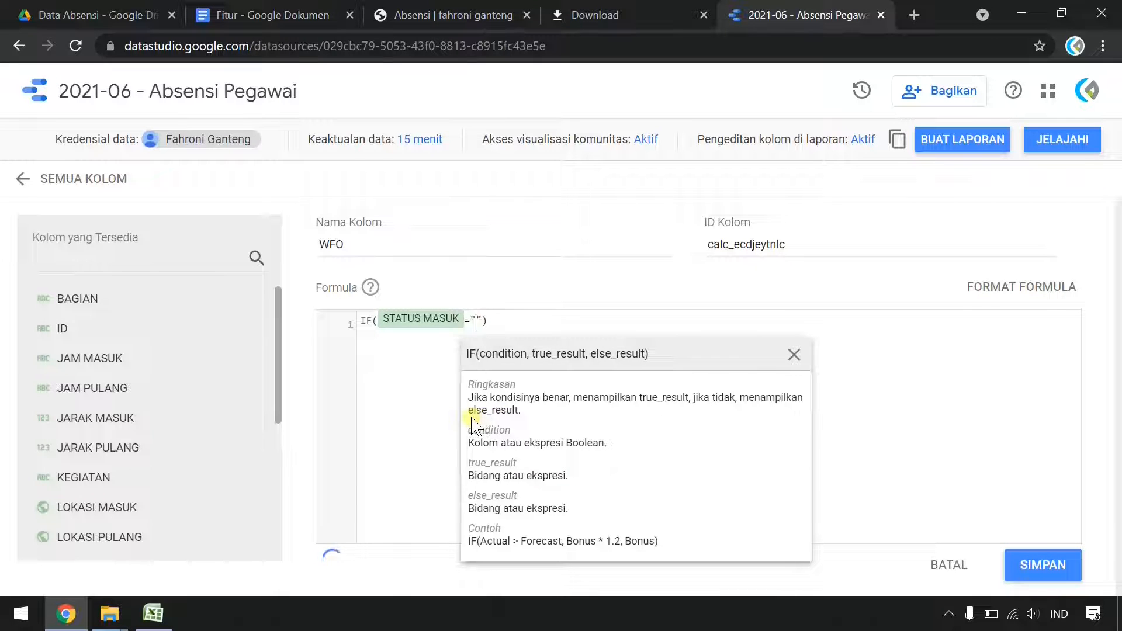
text(WFO")
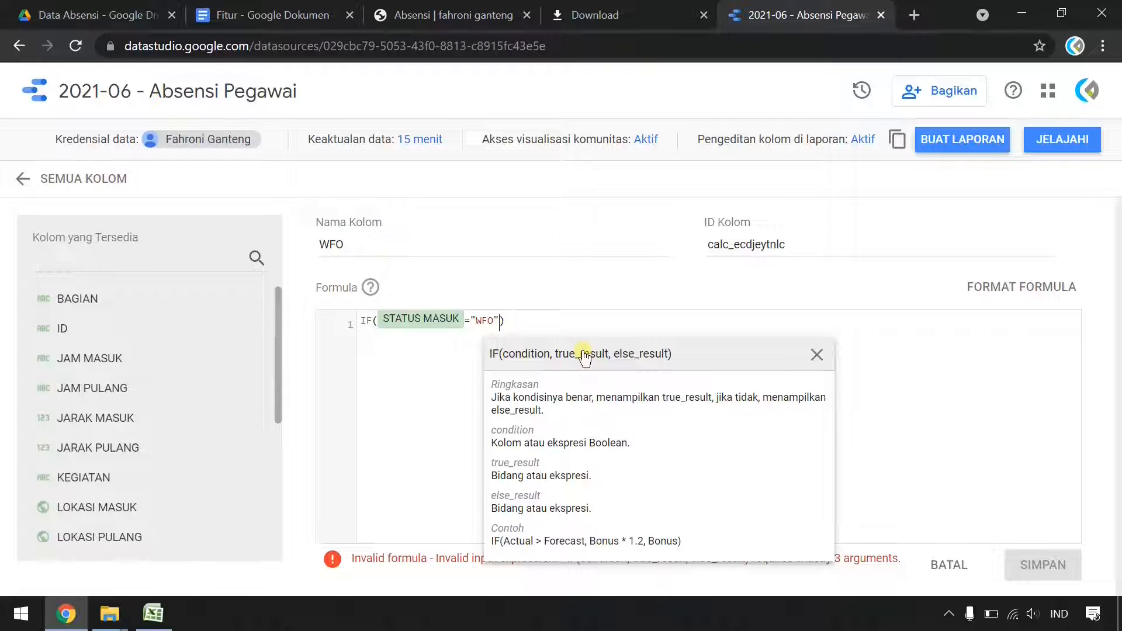
text(,1)
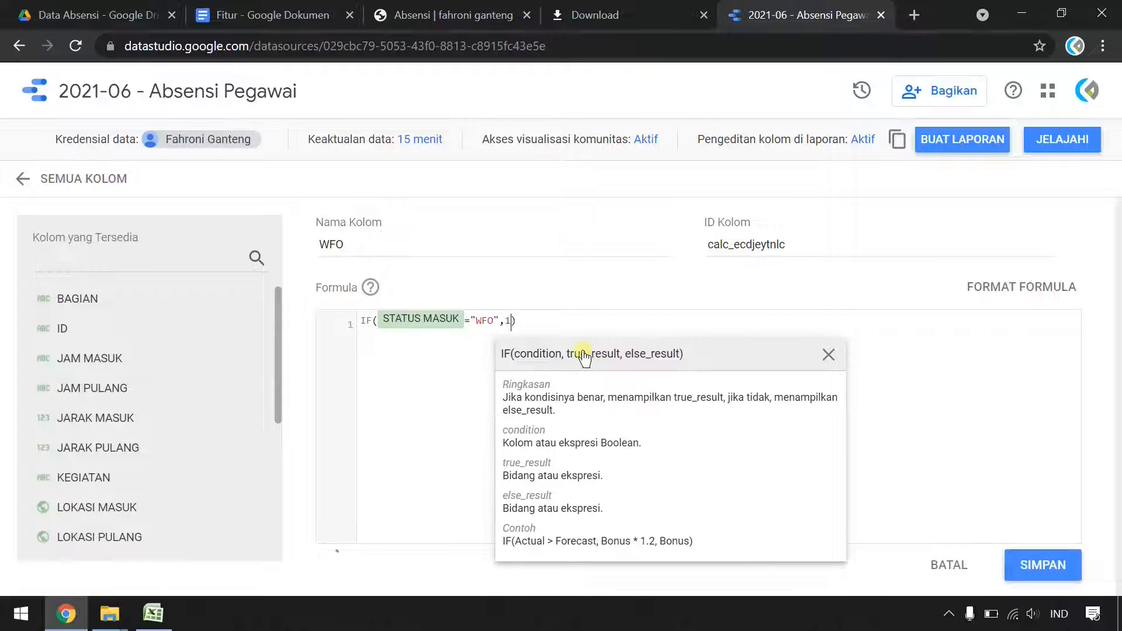
text(,0)
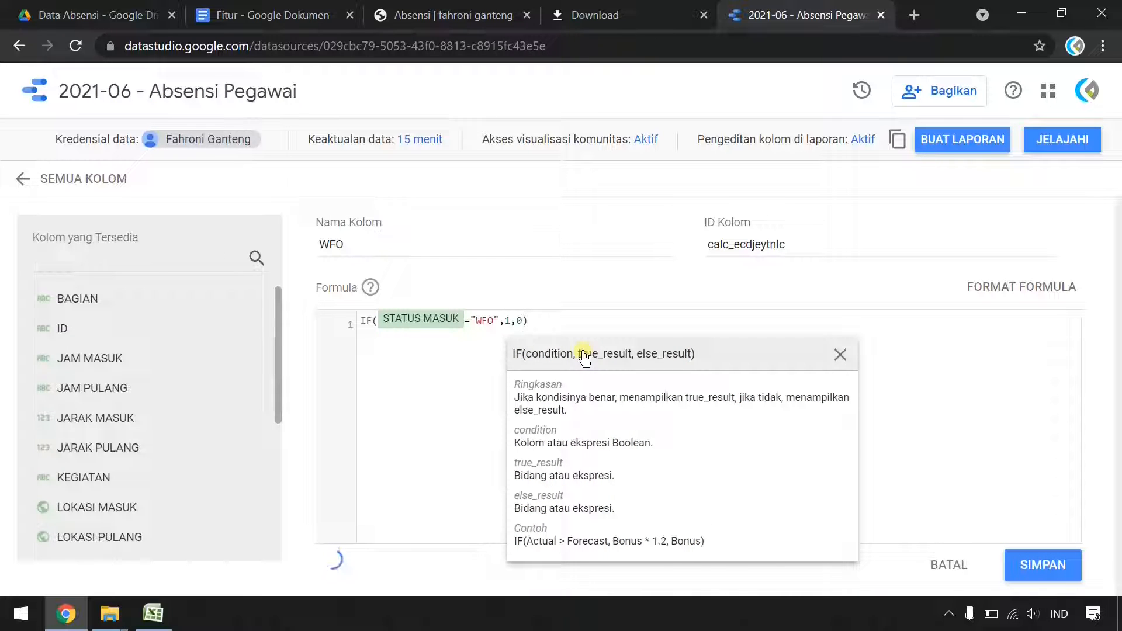
click(525, 322)
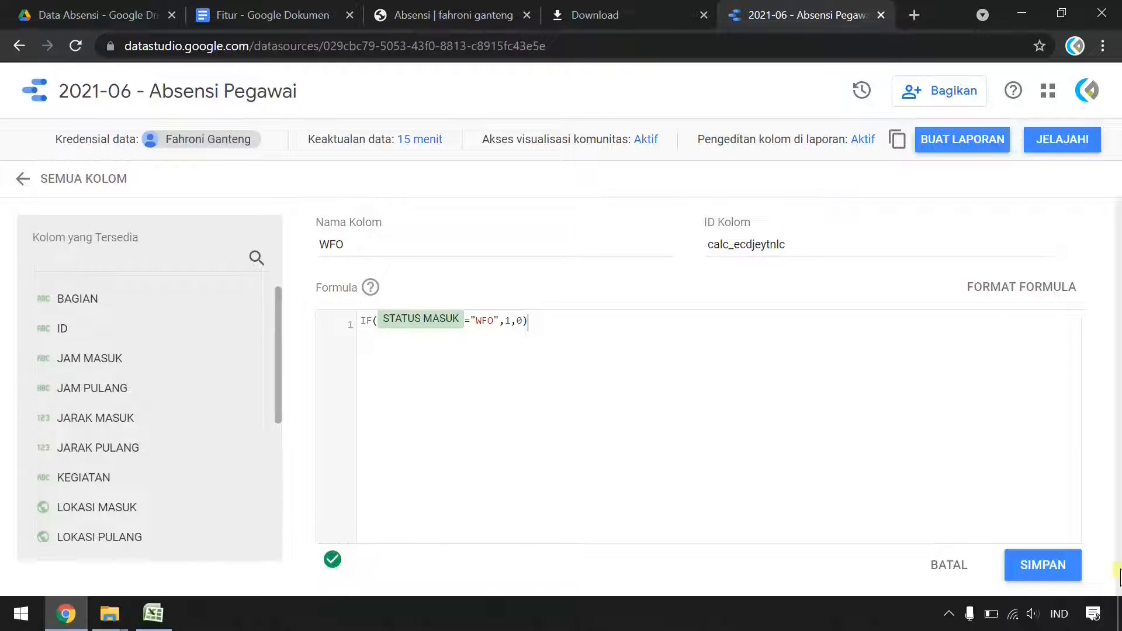
click(1046, 566)
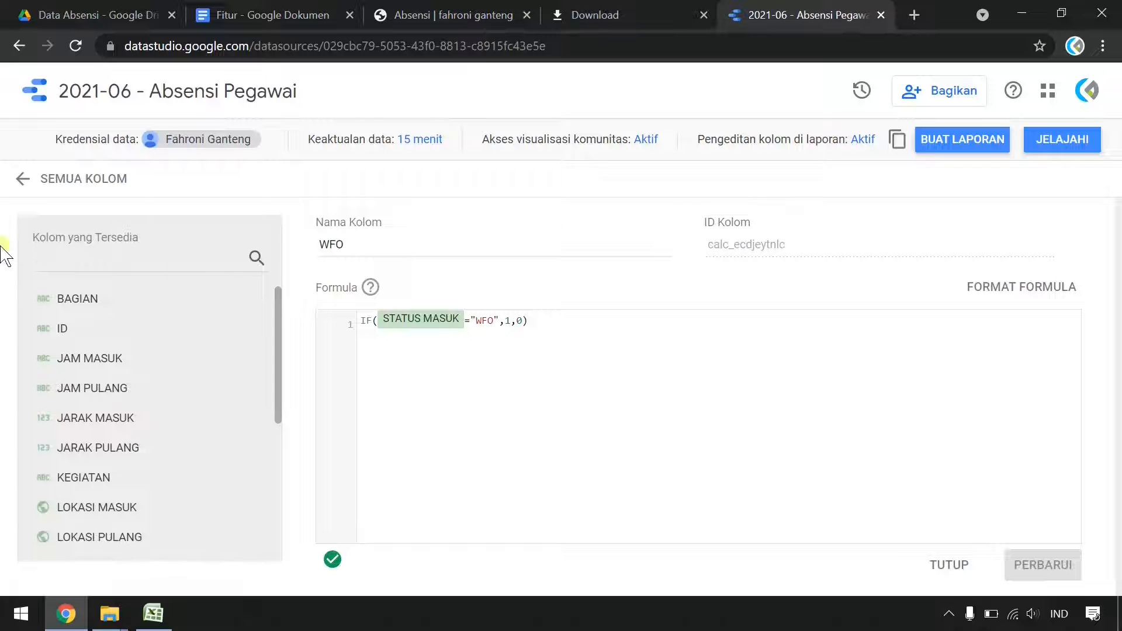
Return to the full field list and create a new report from the 2021-06 - Absensi Pegawai data source
click(45, 182)
scroll(395, 405, down, 5)
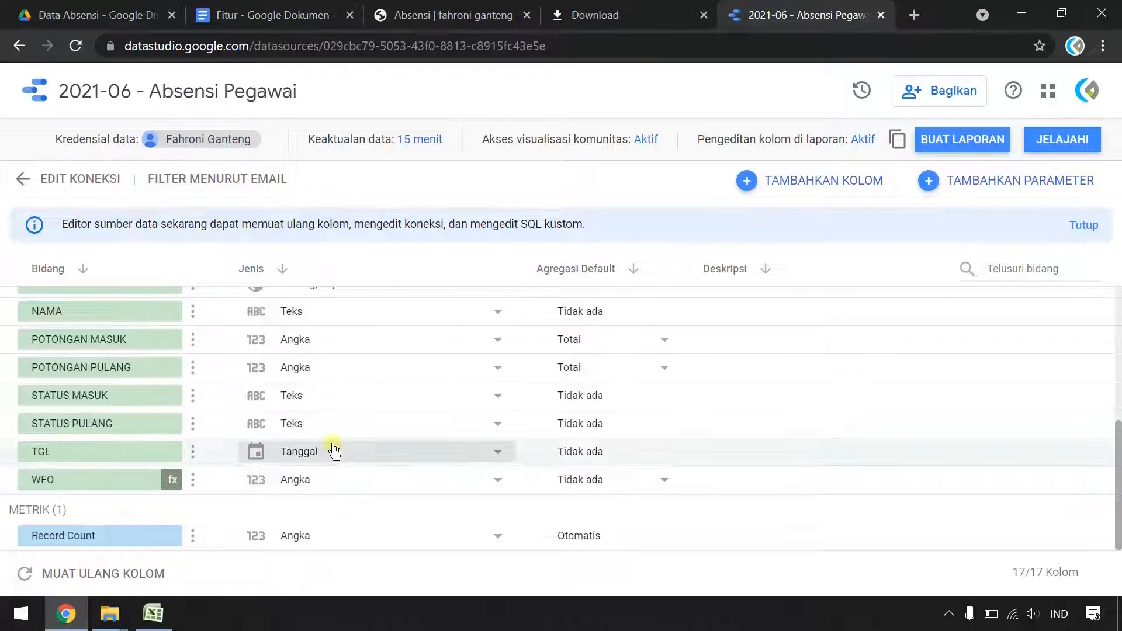
click(954, 140)
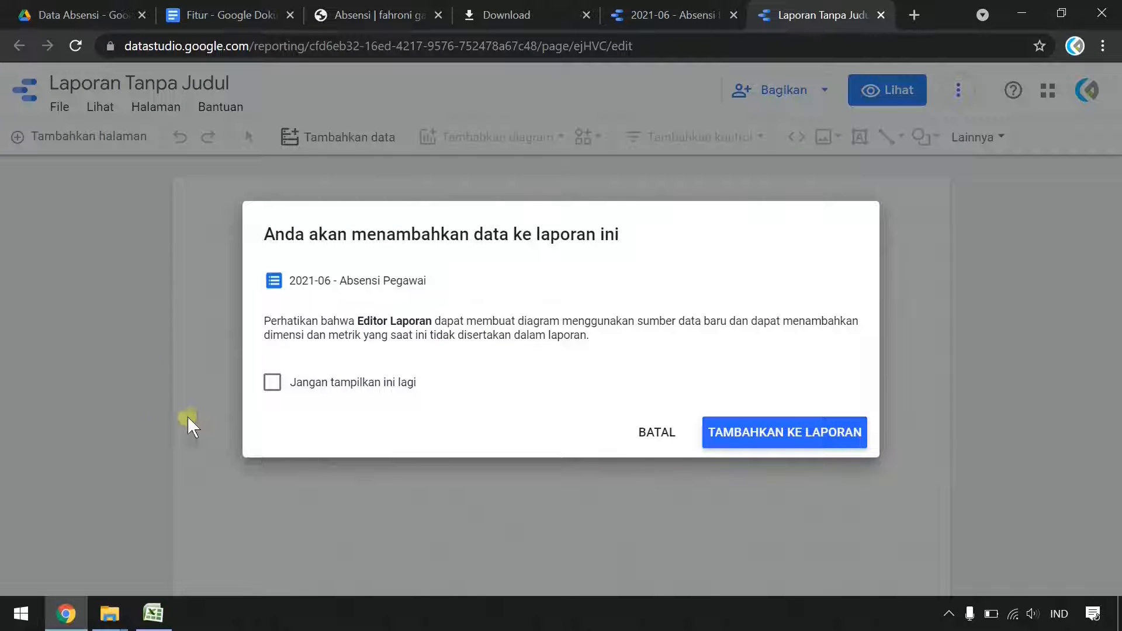
click(767, 433)
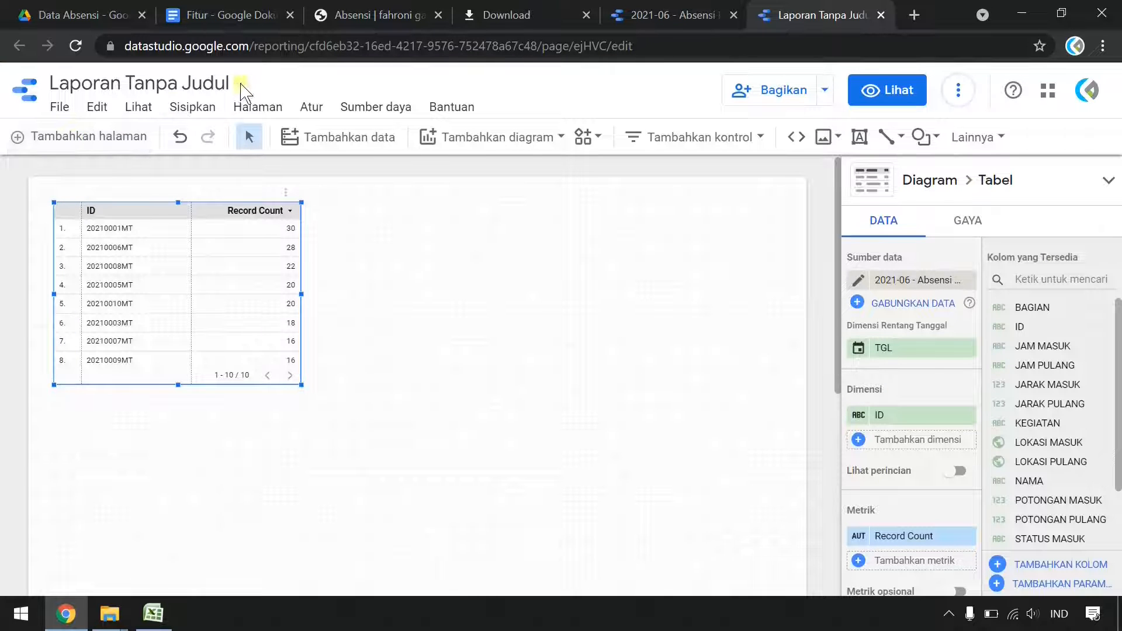
Rename the untitled report as Rekap Absensi Bulanan
drag(228, 86, 26, 88)
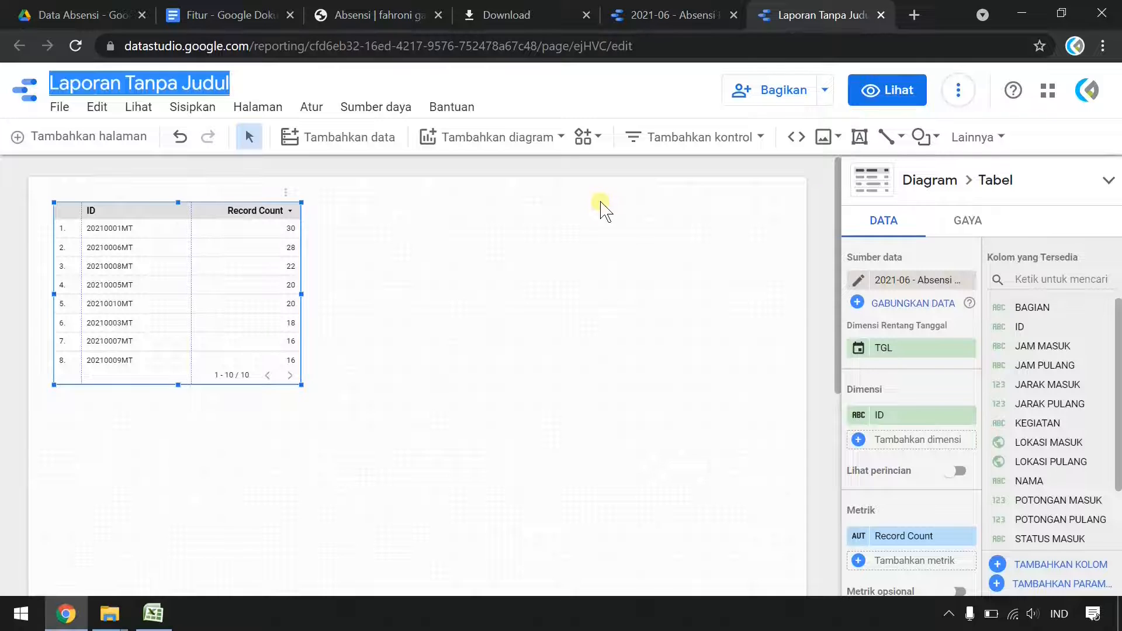
text(Rekap A)
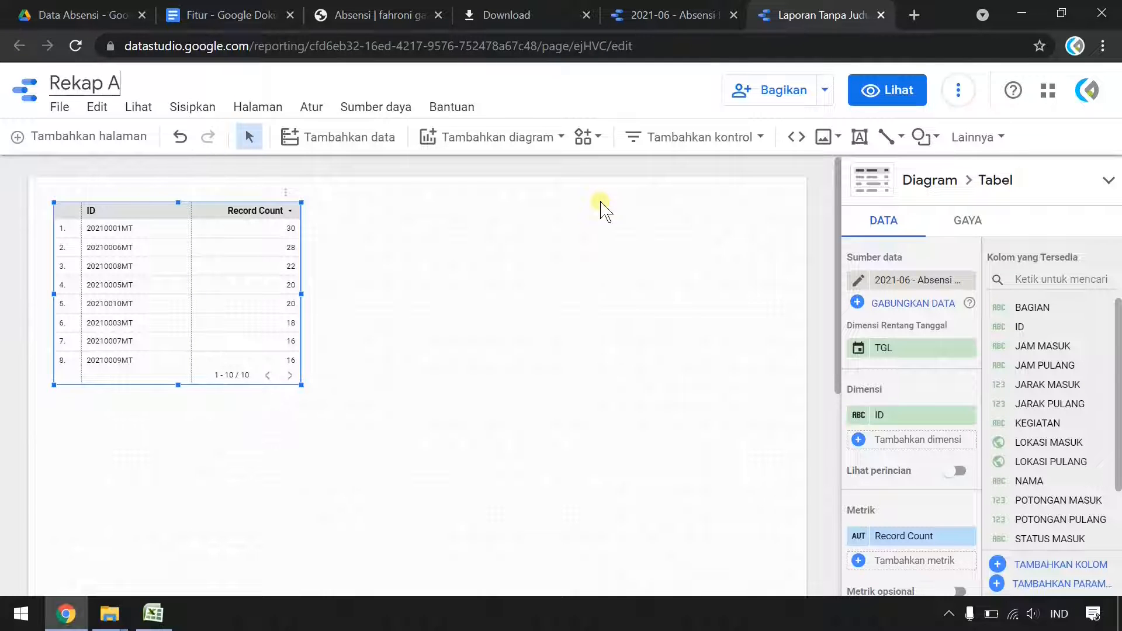
text(bsensi Bulanan)
click(546, 420)
Add NAMA as a second dimension to the report's table, after ID
click(216, 263)
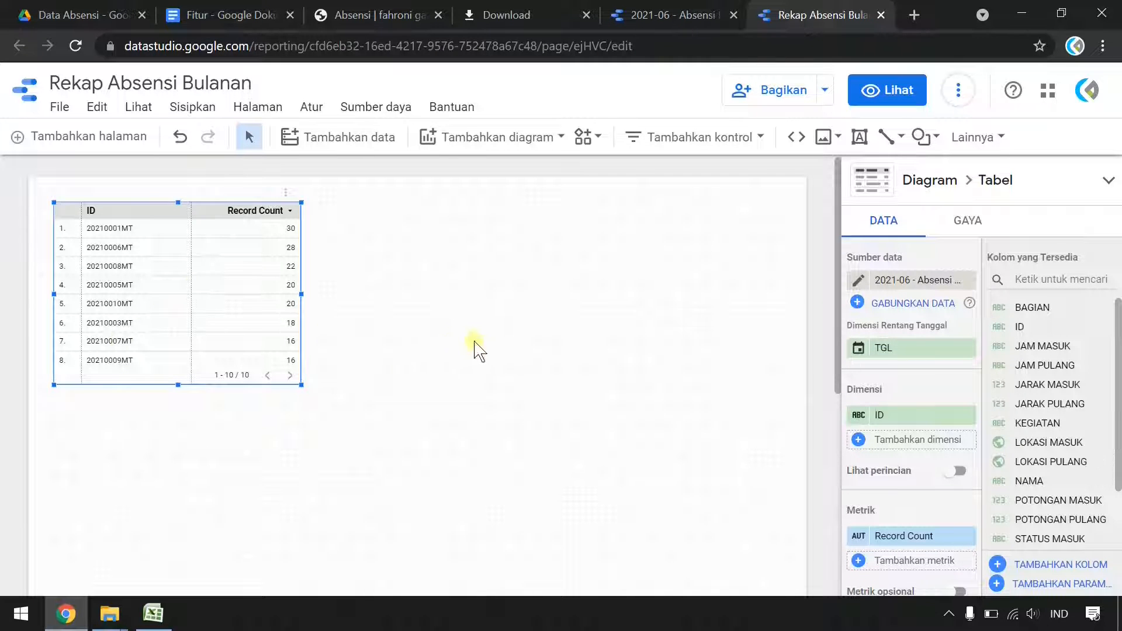
click(859, 442)
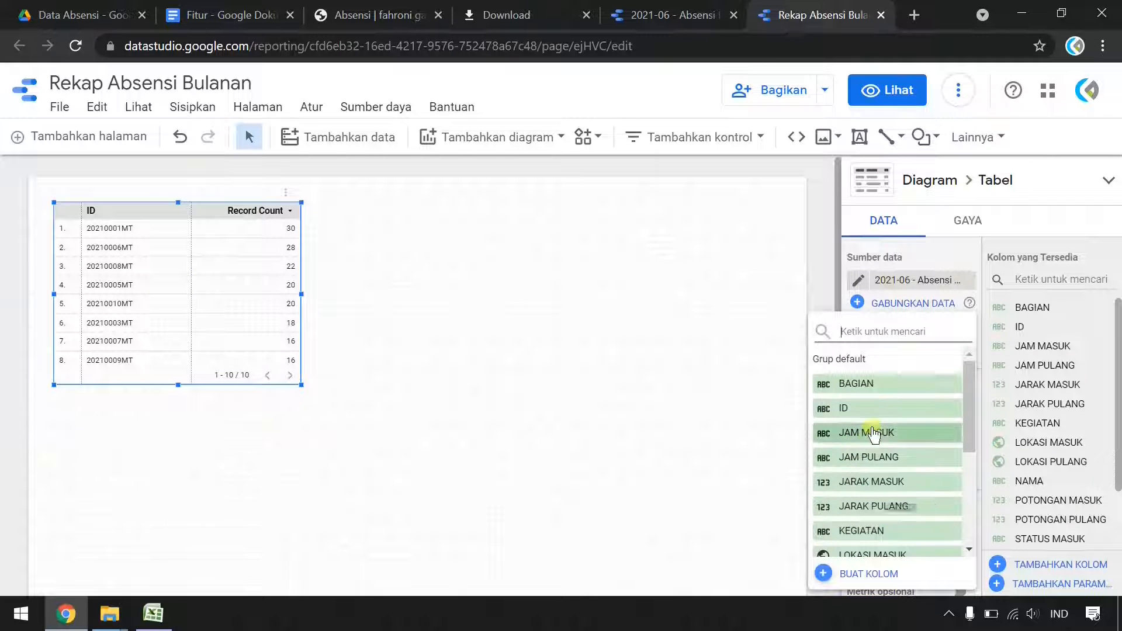
scroll(888, 498, down, 2)
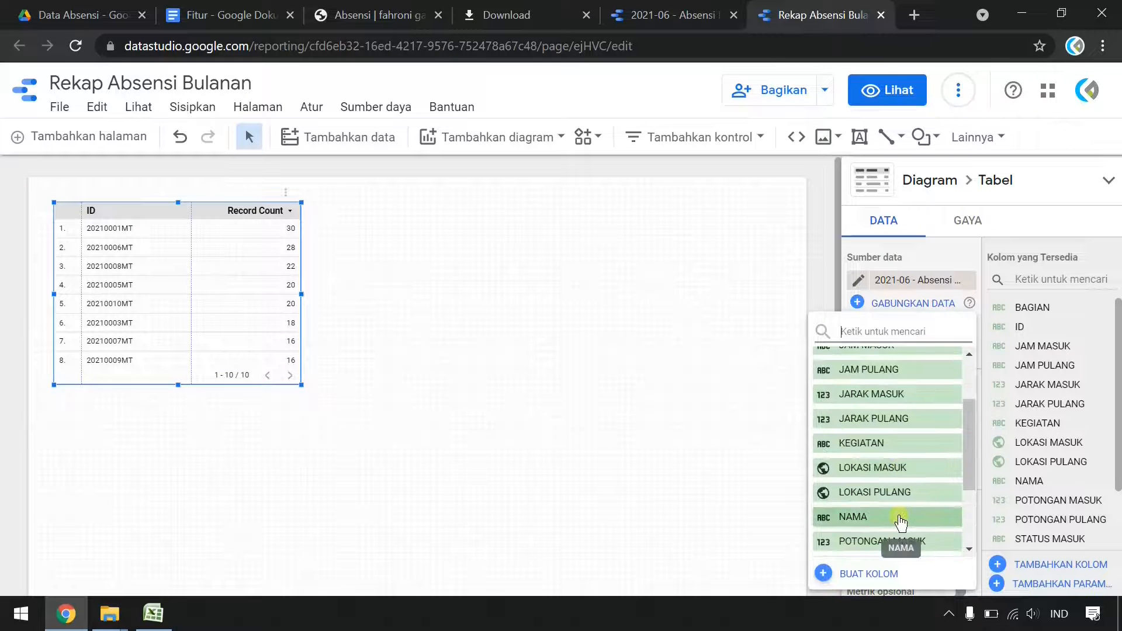
click(898, 517)
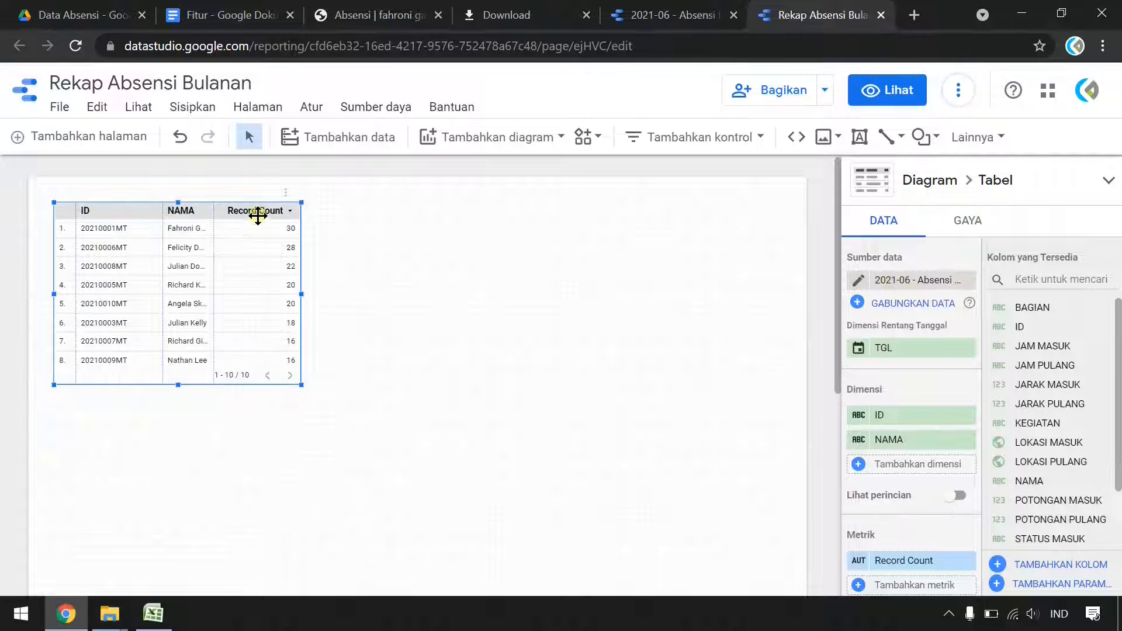
Rename the table's Record Count metric as HARI MASUK and widen the table to nearly the full page width
scroll(918, 581, down, 2)
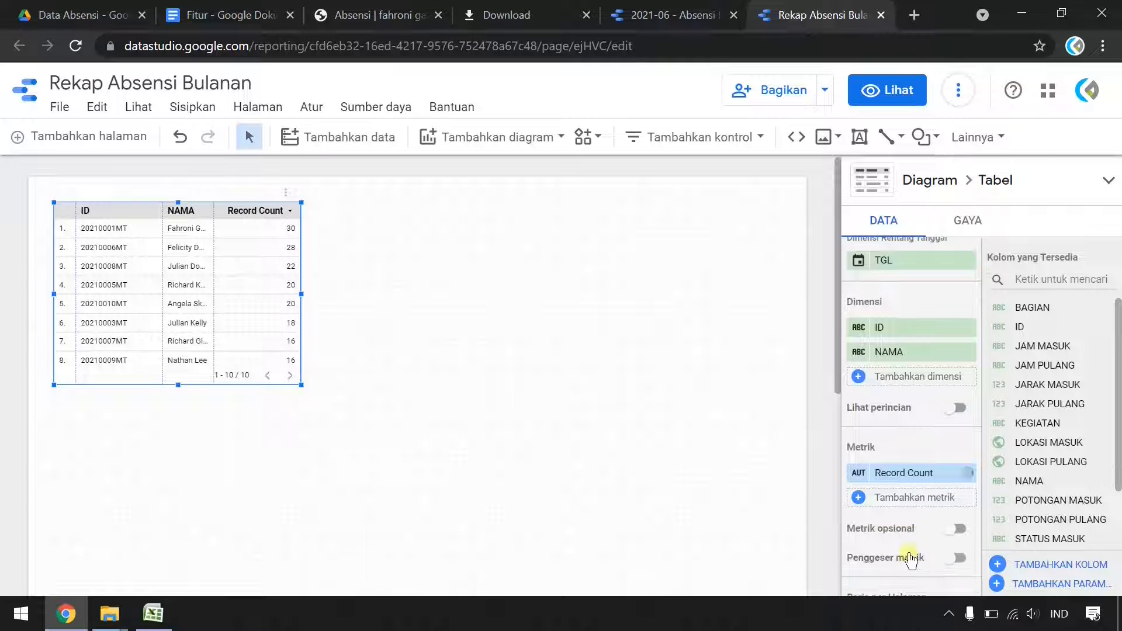
click(860, 475)
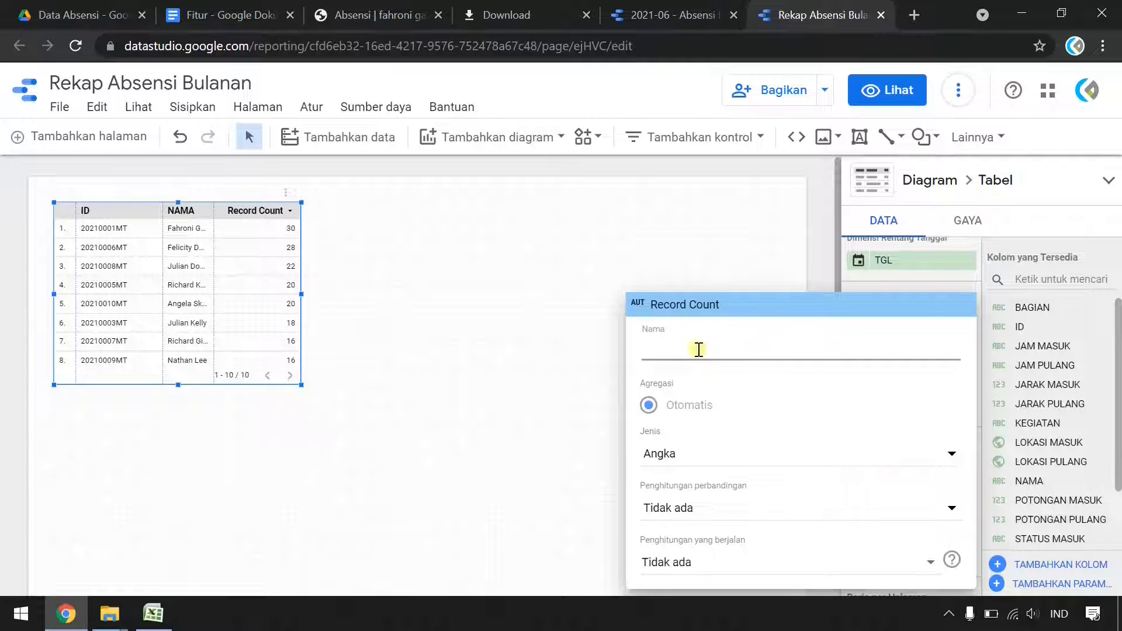
text(HARI MASUK)
click(478, 406)
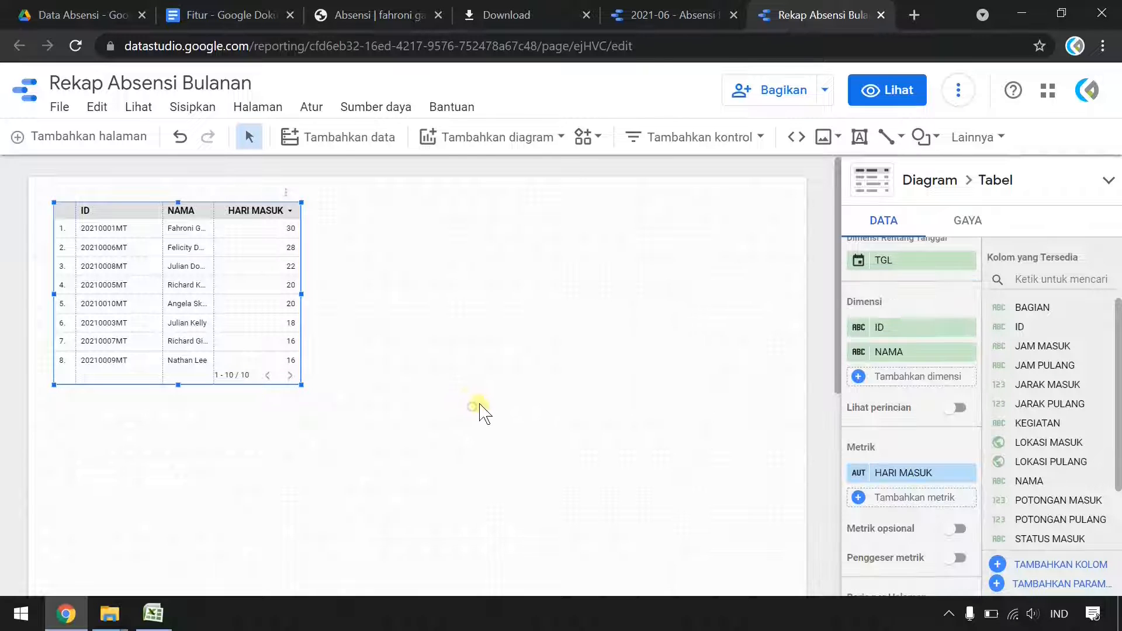
drag(300, 294, 772, 294)
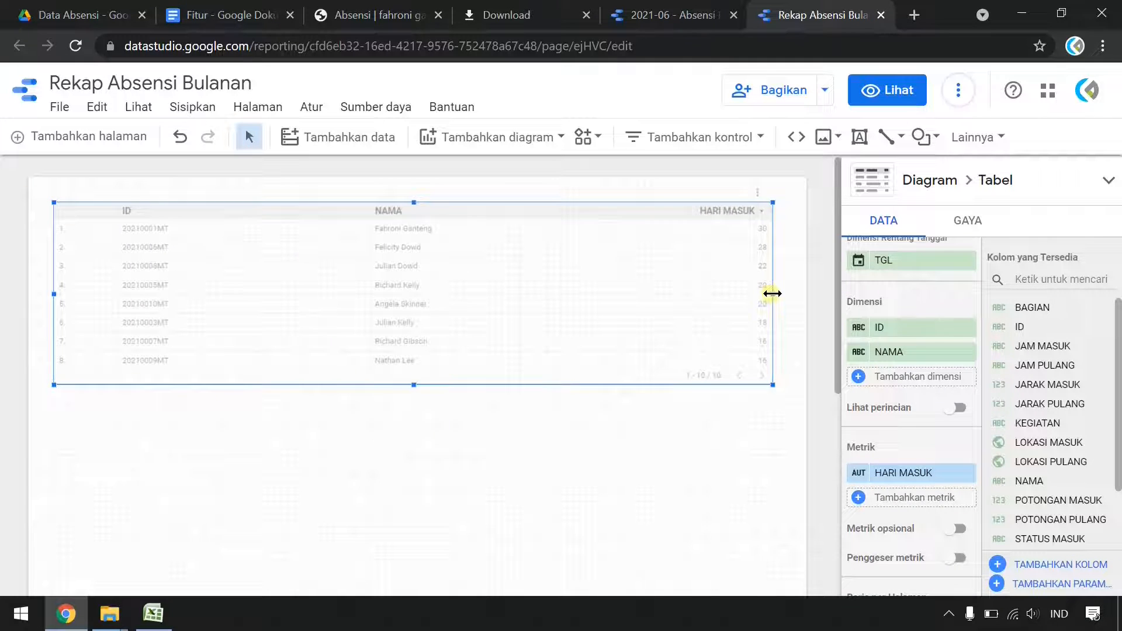
click(666, 503)
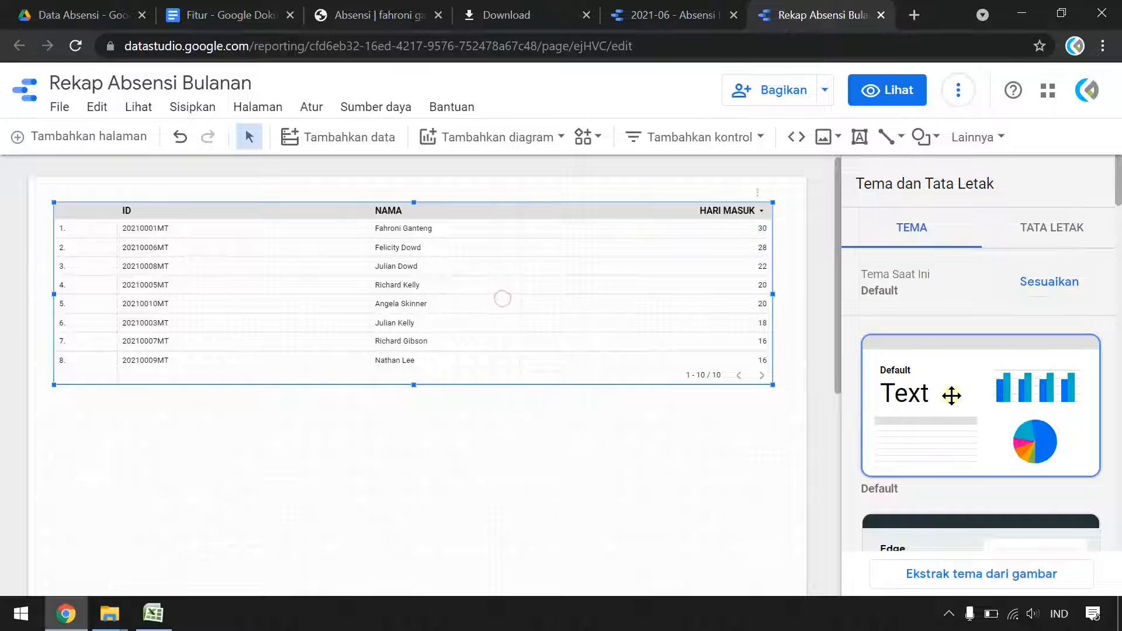
Add POTONGAN MASUK as a table metric and name it JAM POT. MASUK
scroll(907, 435, down, 1)
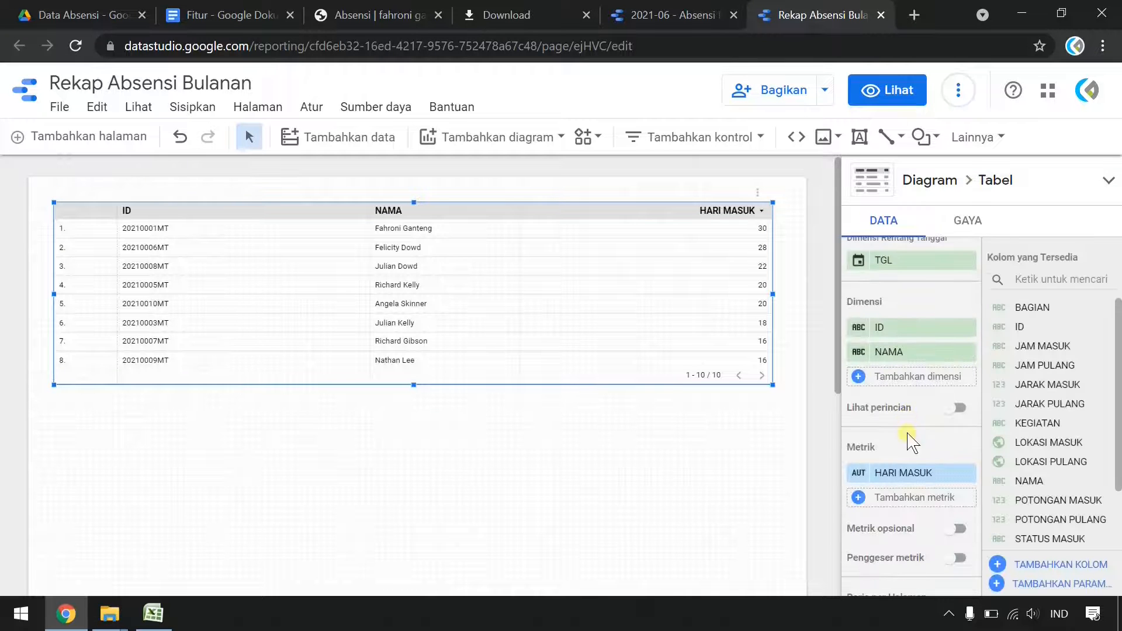
click(859, 497)
scroll(864, 496, down, 3)
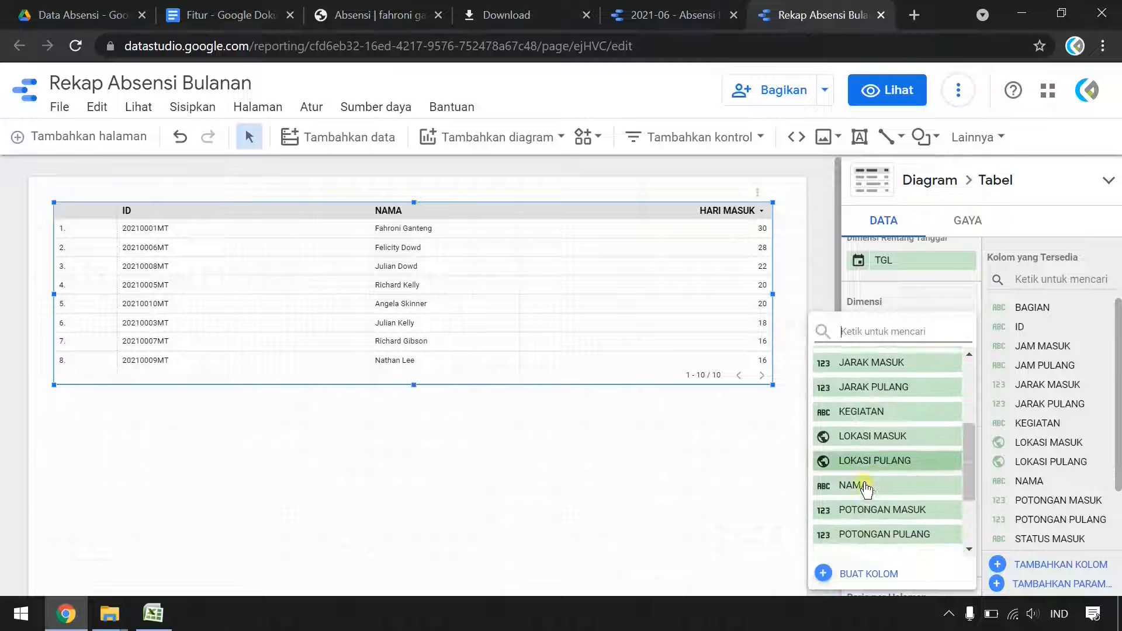
click(900, 501)
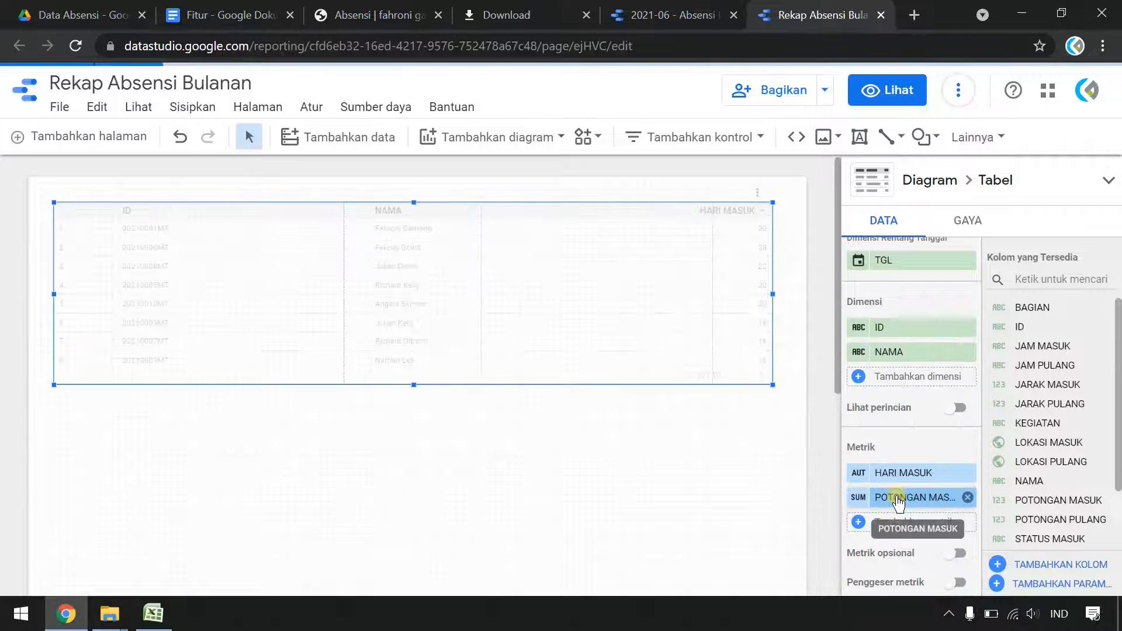
click(860, 497)
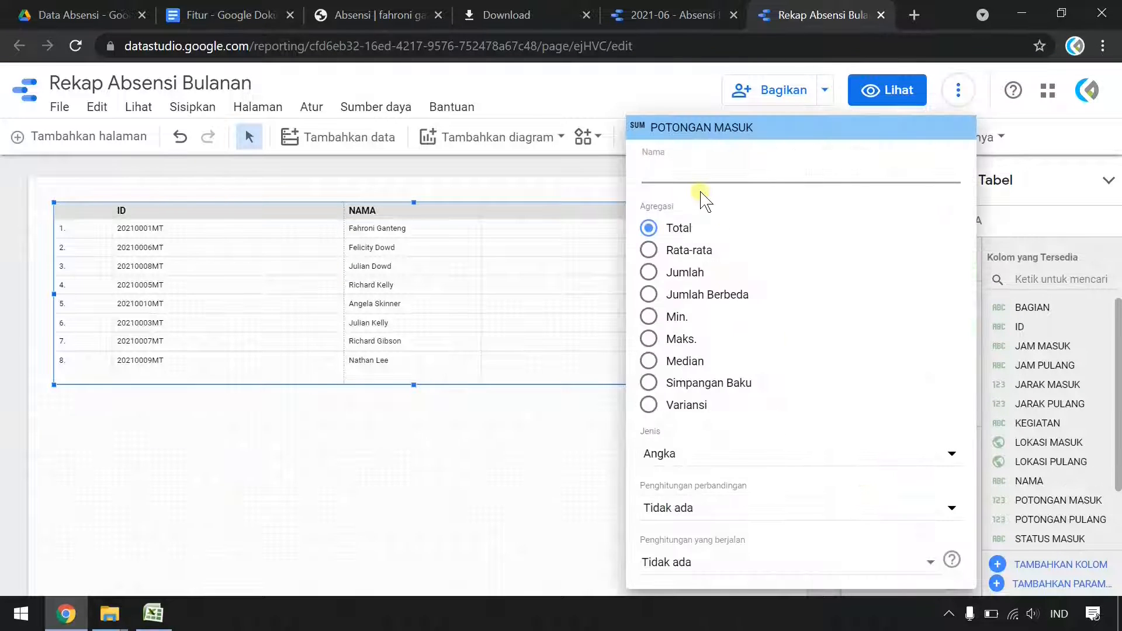
text(JAM)
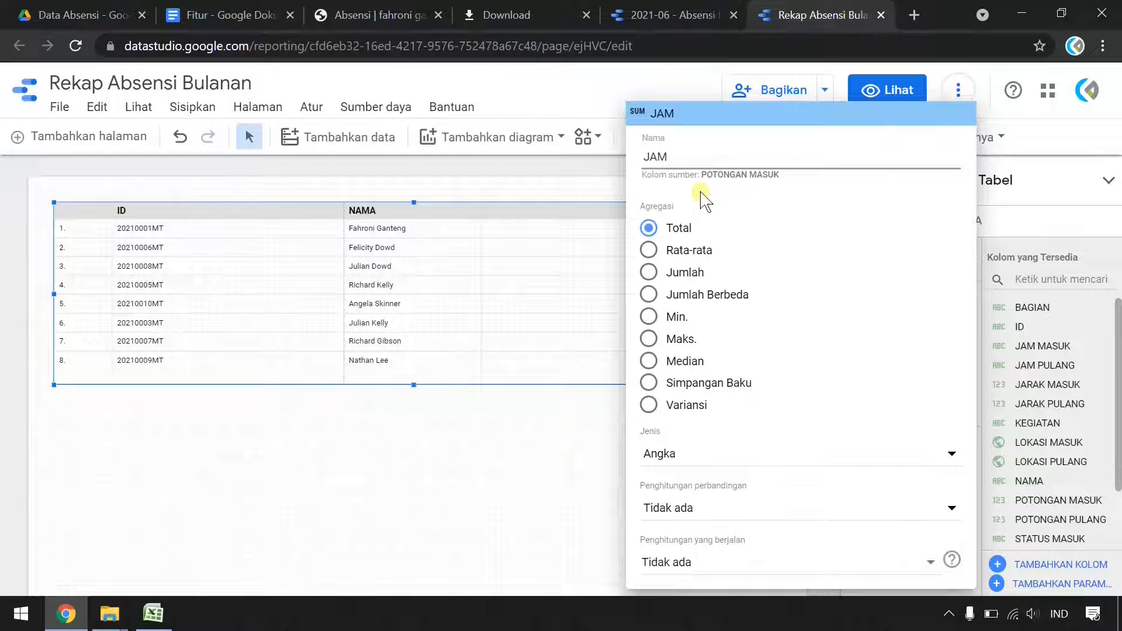
text( POT. MASU)
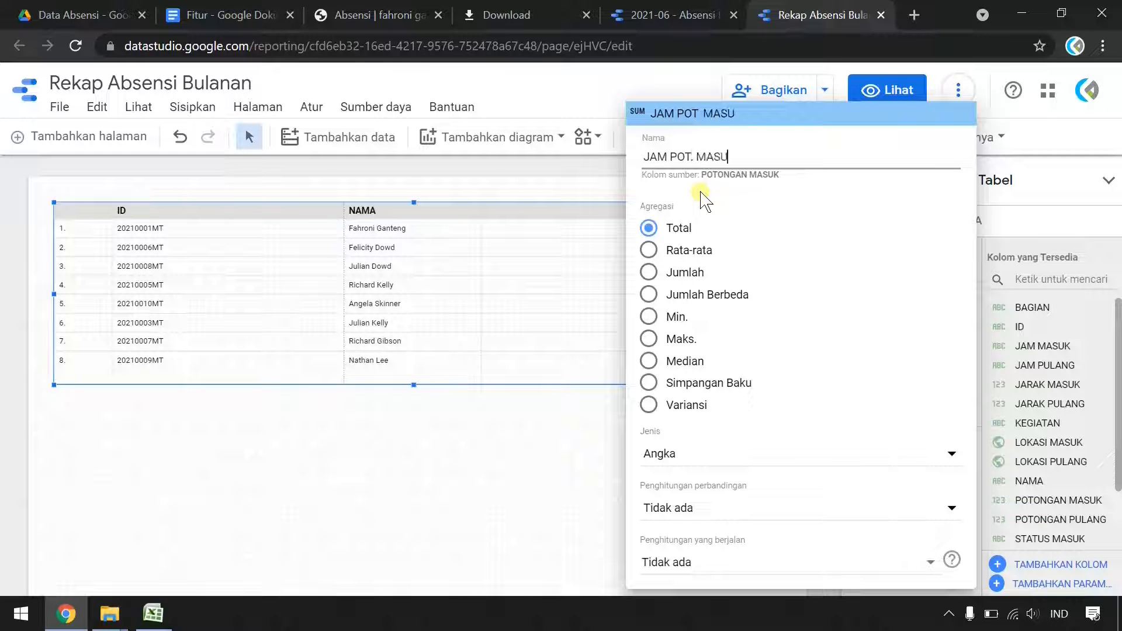
text(K)
click(555, 433)
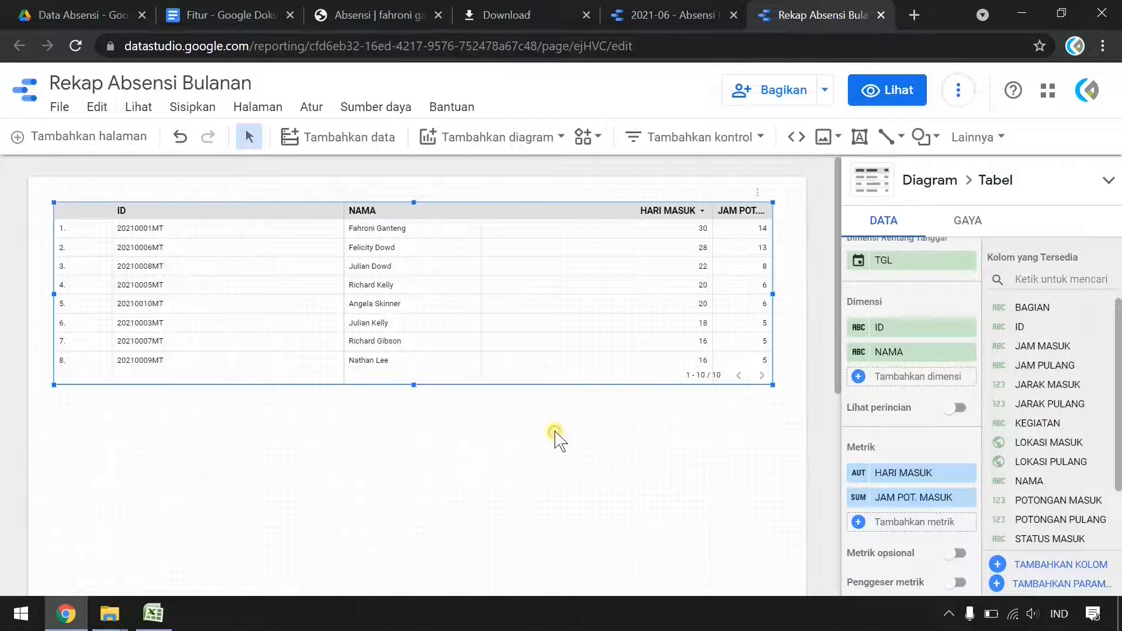
Add POTONGAN PULANG as a table metric and name it JAM POT. PULANG
click(858, 523)
scroll(853, 453, down, 5)
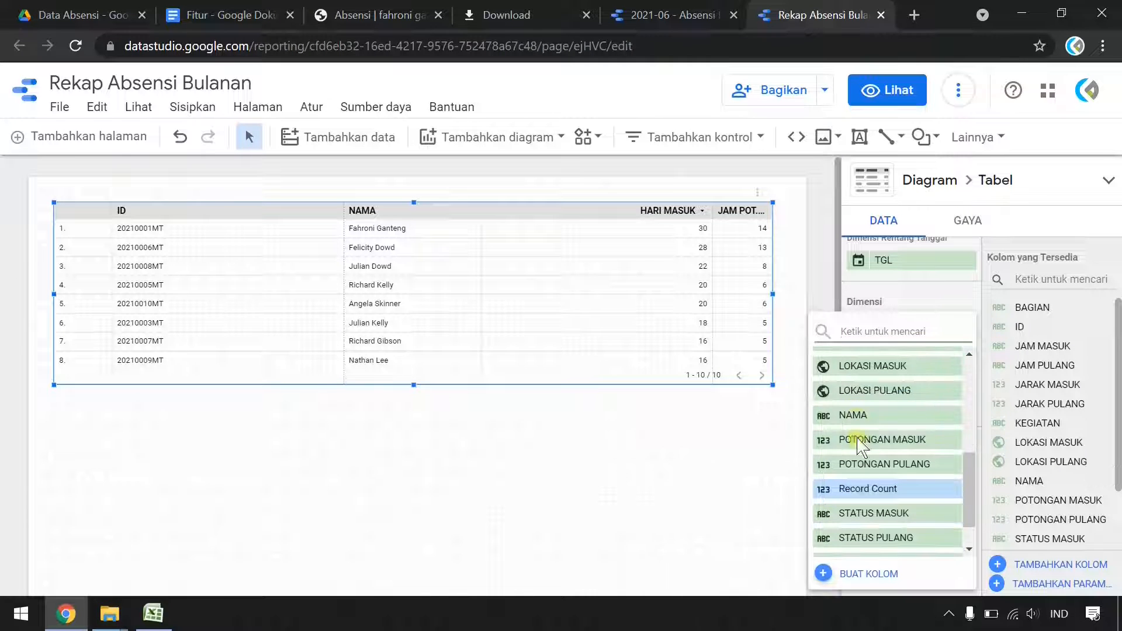
scroll(872, 485, down, 1)
click(862, 513)
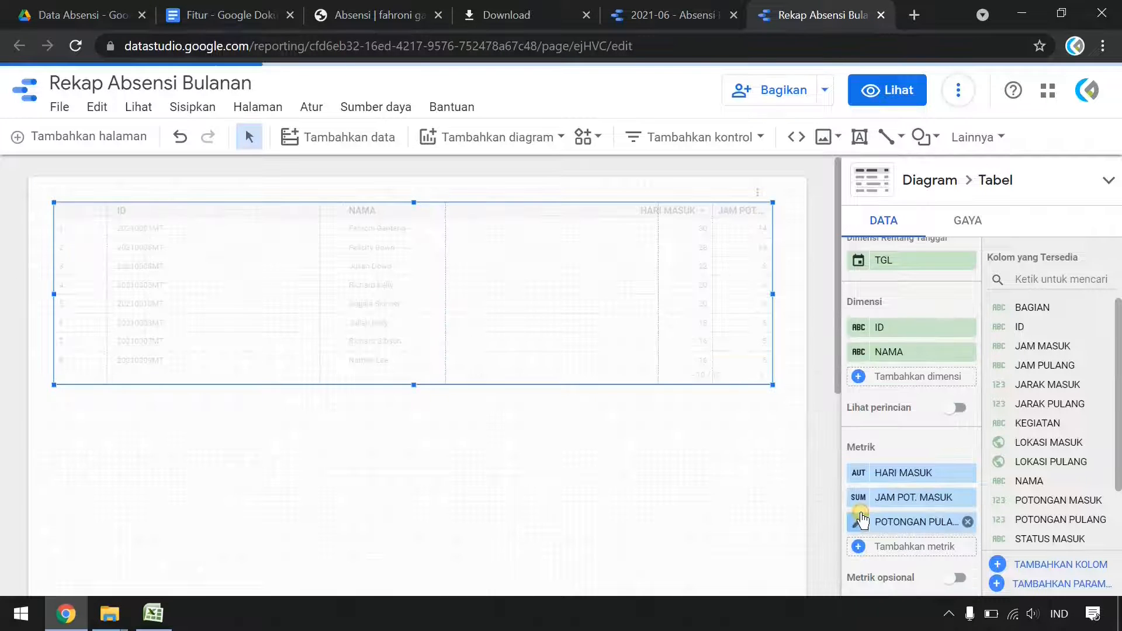
click(857, 523)
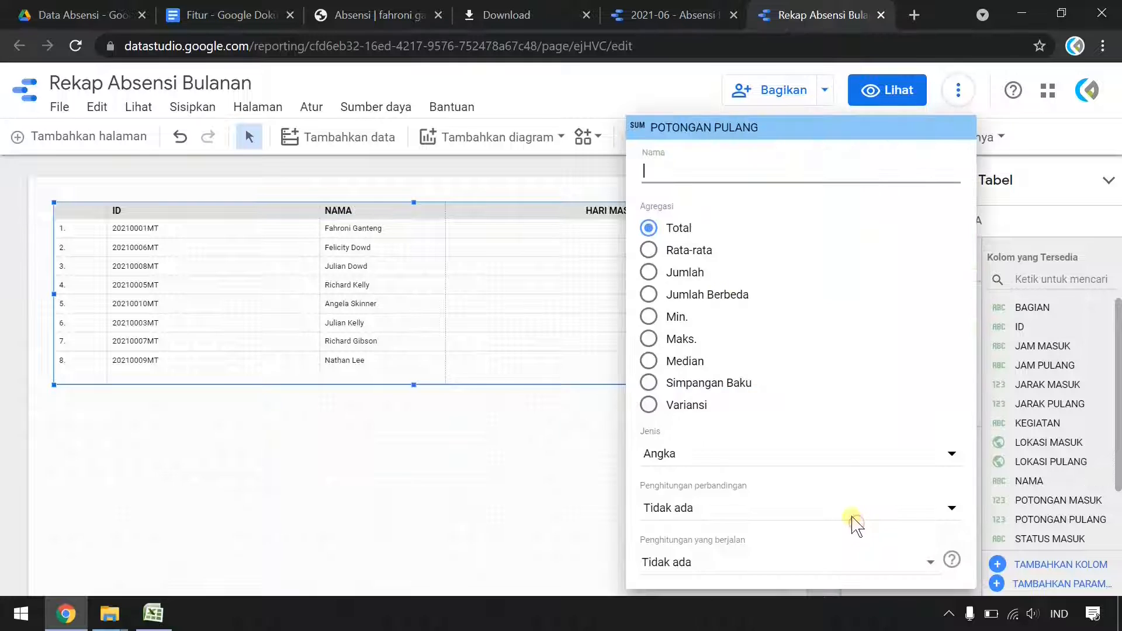
text(JAM POT. PULANG)
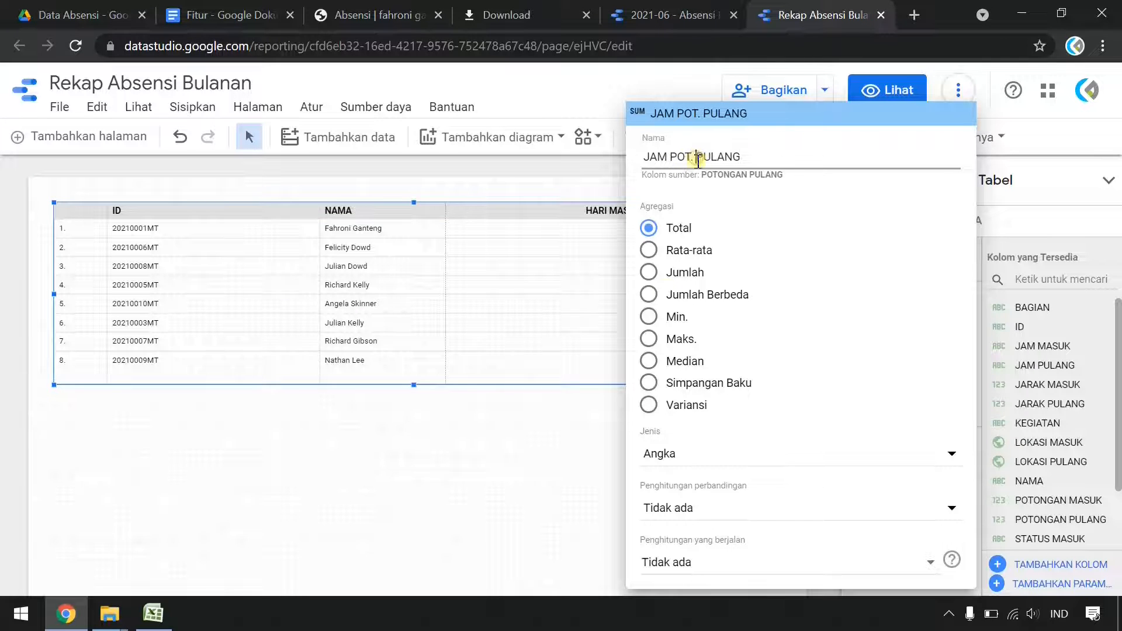
Add WFO as a table metric and name it HARI WFO
click(550, 485)
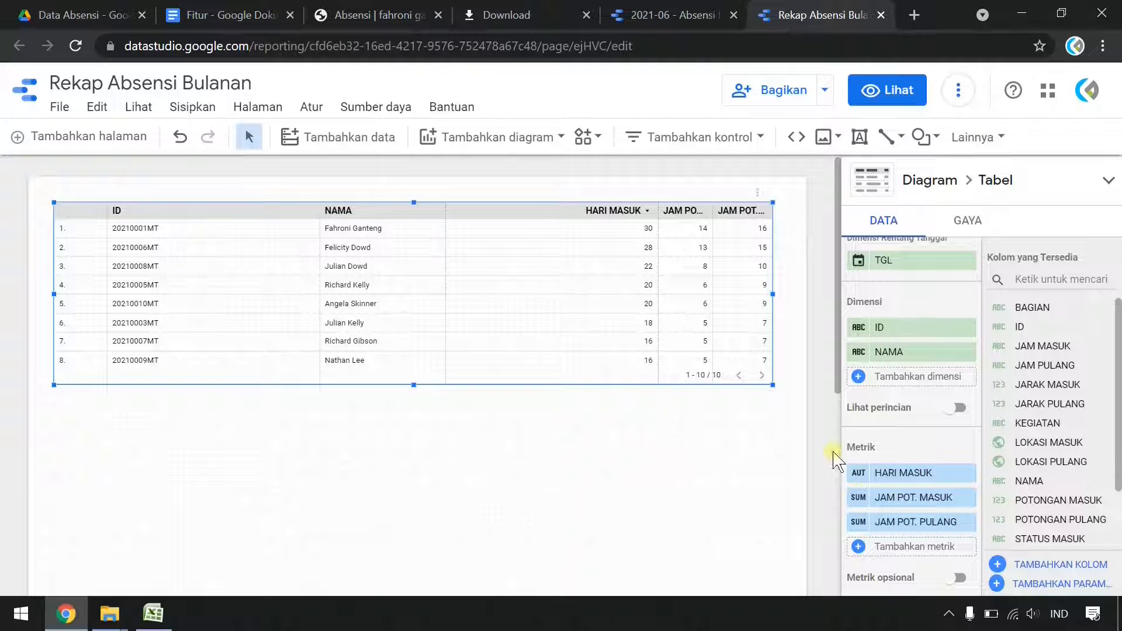
click(858, 547)
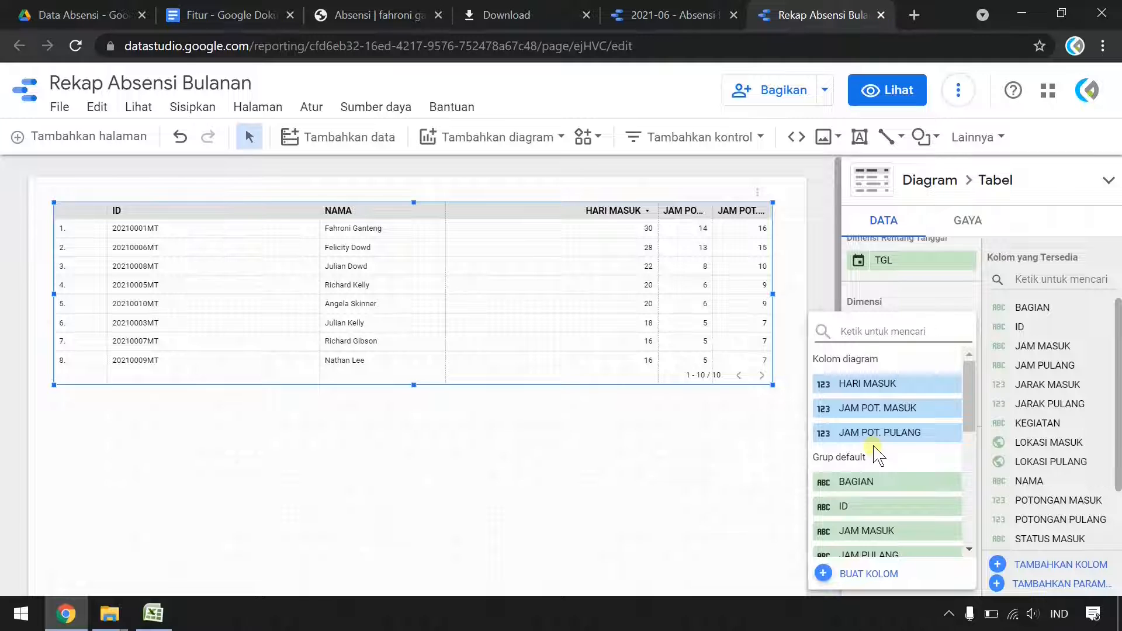
scroll(874, 450, down, 4)
scroll(875, 453, down, 3)
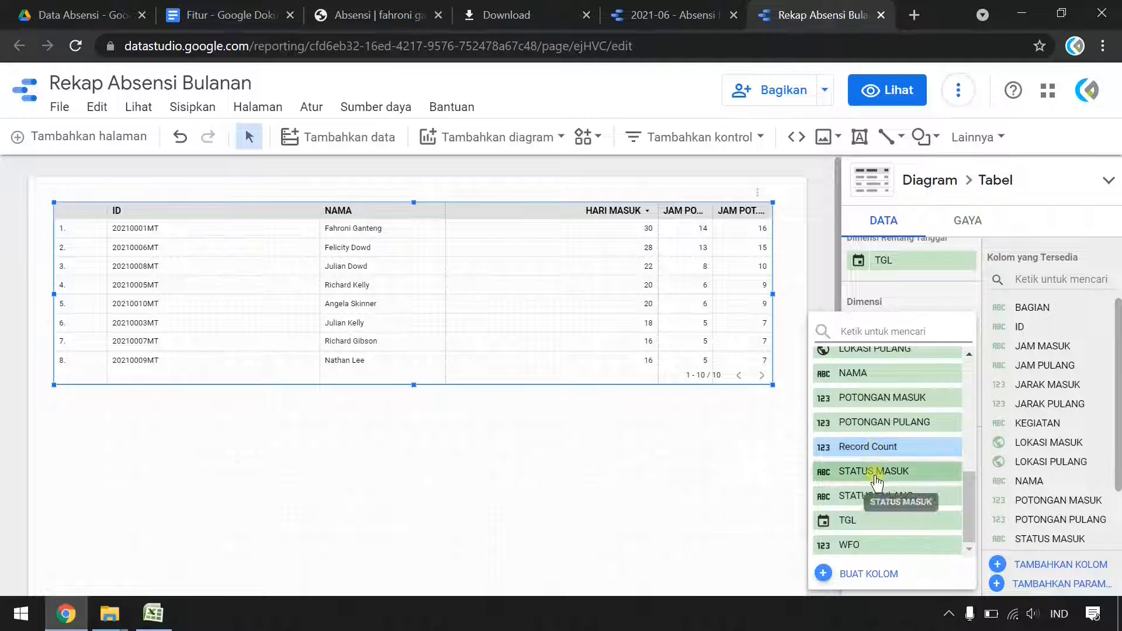
click(849, 547)
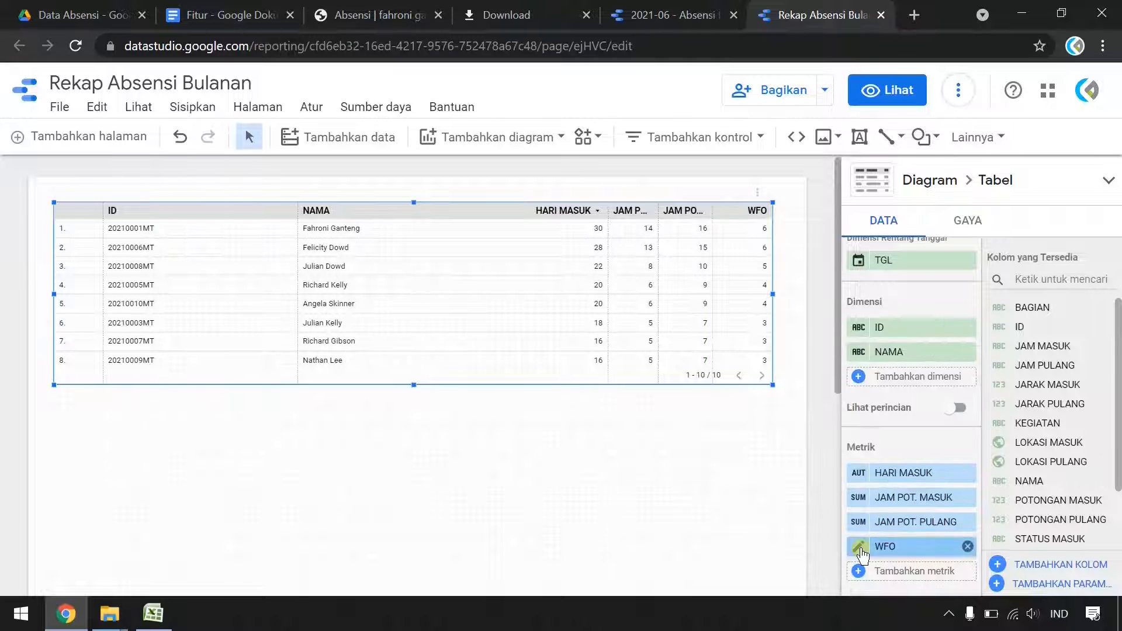
click(853, 546)
text(HARI WFO)
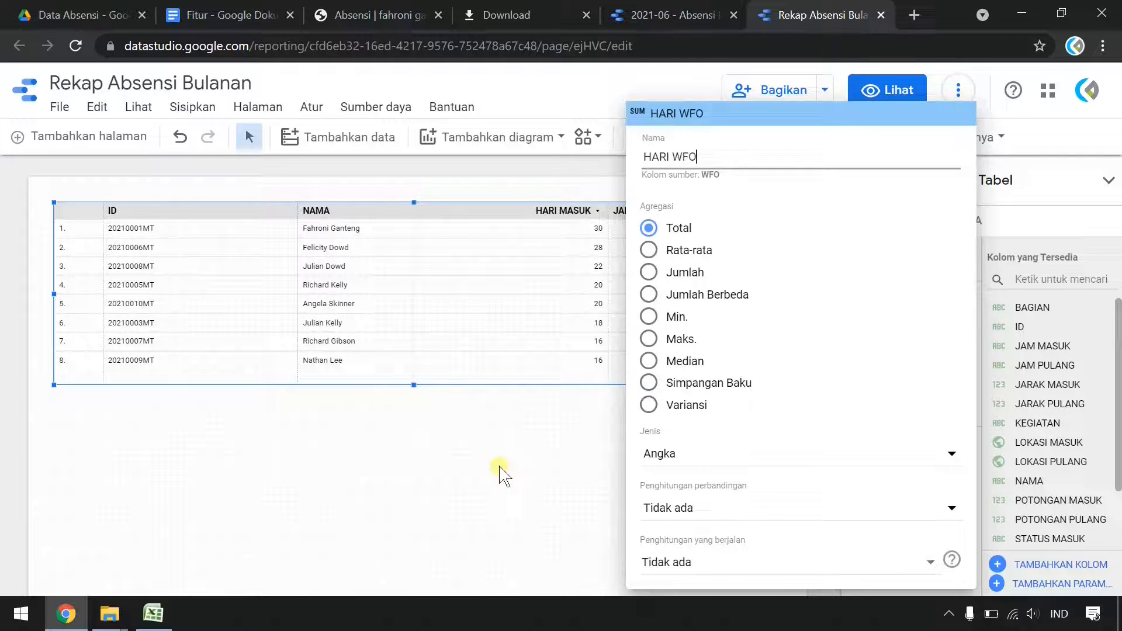
click(499, 474)
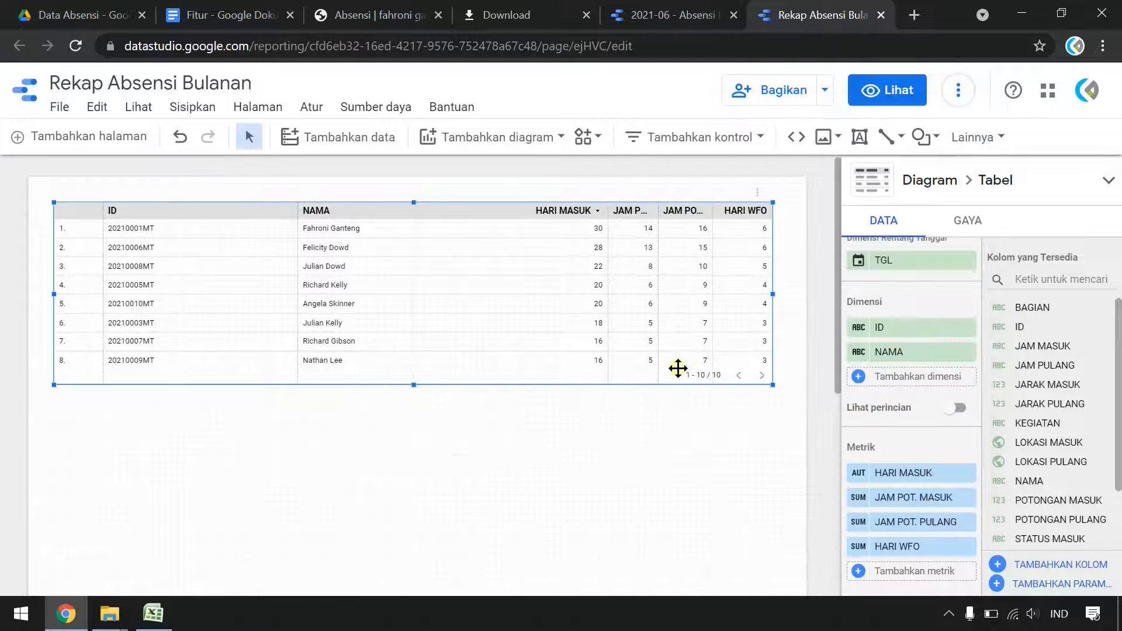
Reorder the metrics so HARI WFO directly follows HARI MASUK, and remove TGL as the table's date range dimension
drag(888, 550, 883, 495)
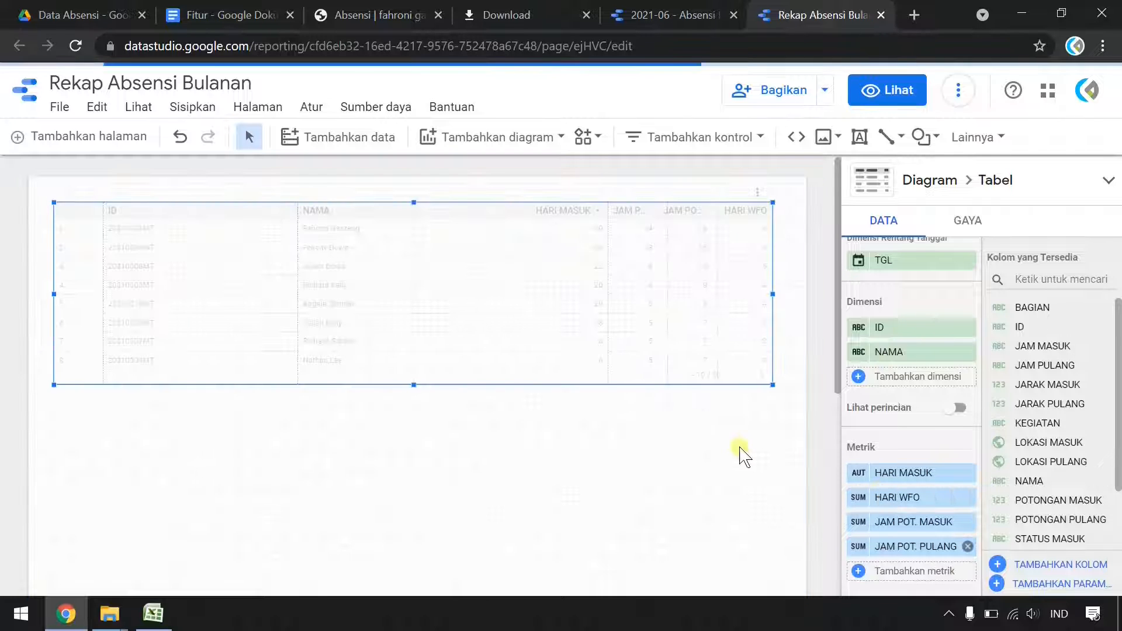
scroll(937, 420, up, 2)
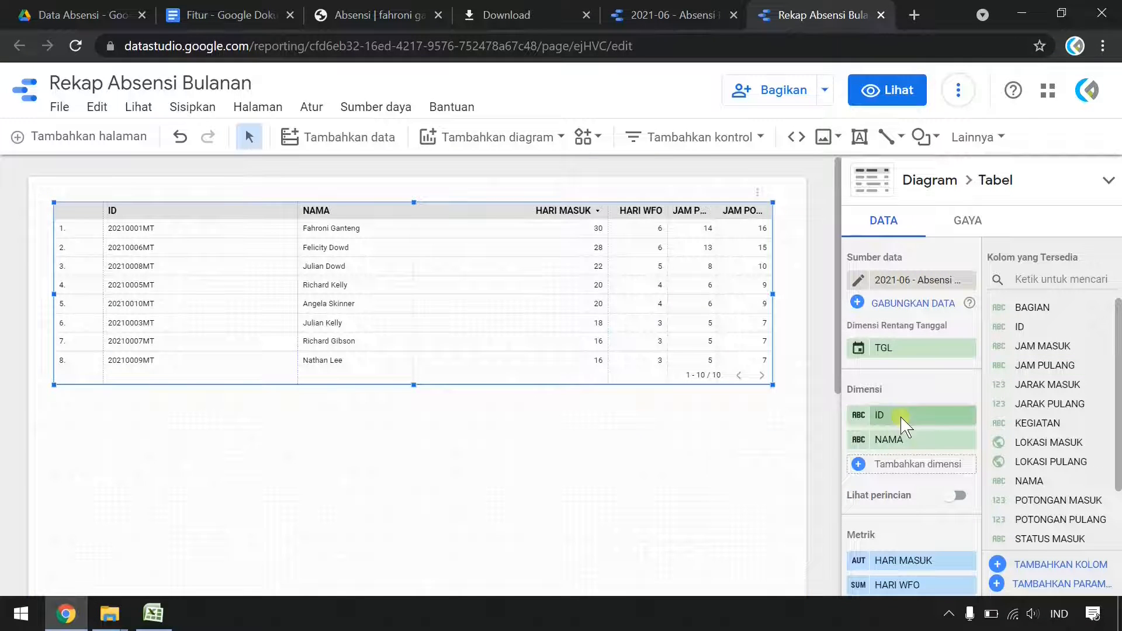
click(968, 349)
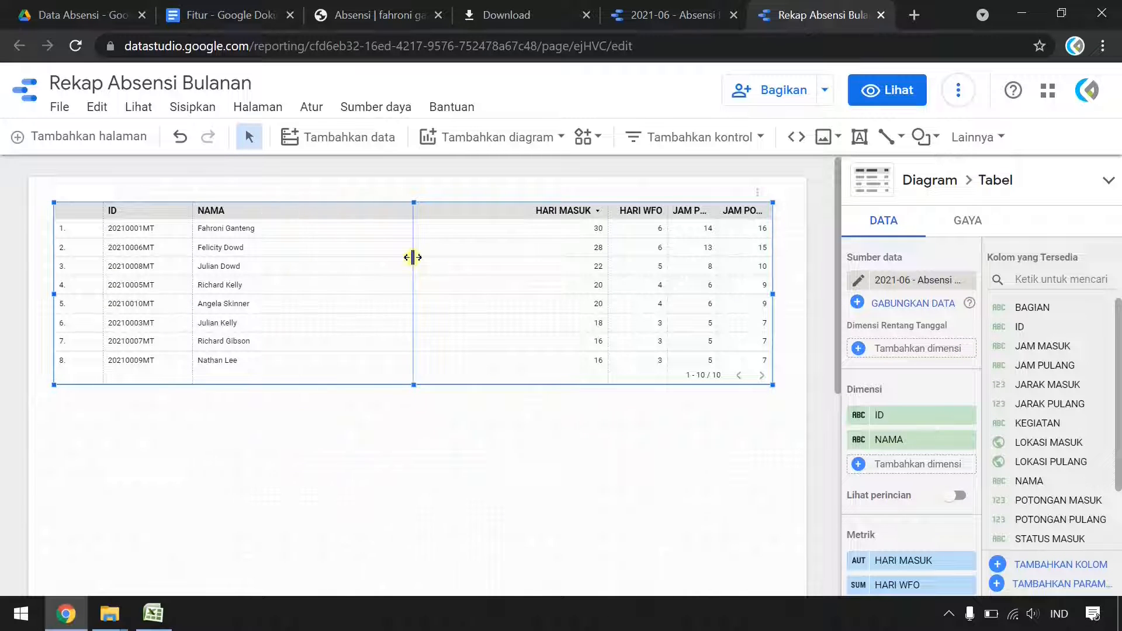
Resize the table's columns, narrowing ID, NAMA and HARI MASUK and widening HARI WFO, JAM POT. MASUK and JAM POT. PULANG
drag(610, 256, 451, 276)
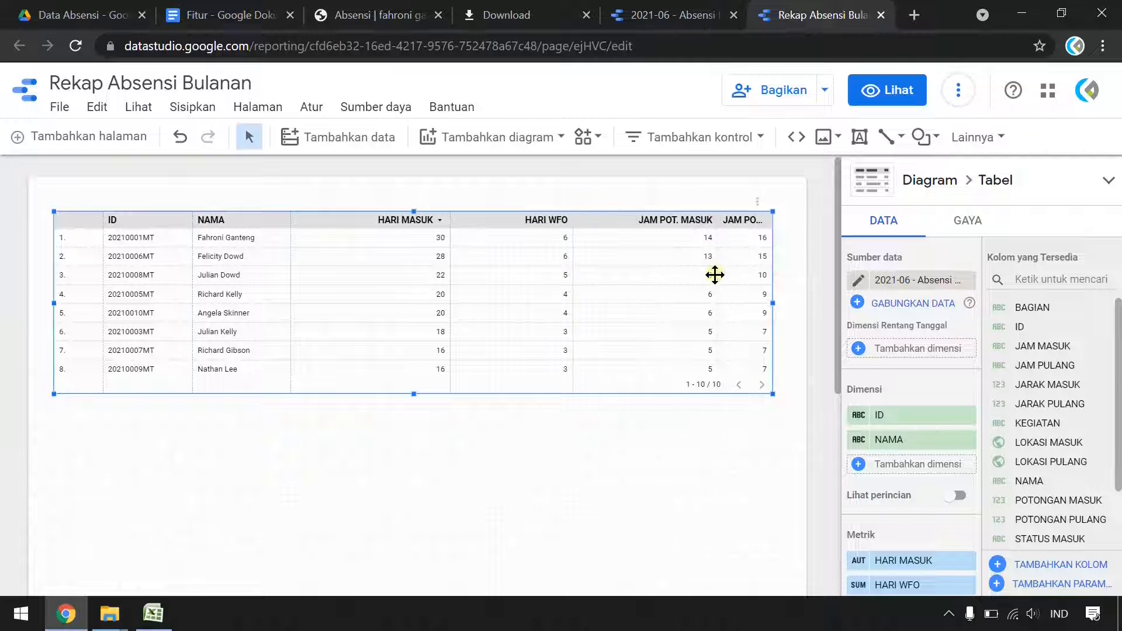
drag(653, 284, 653, 285)
click(617, 419)
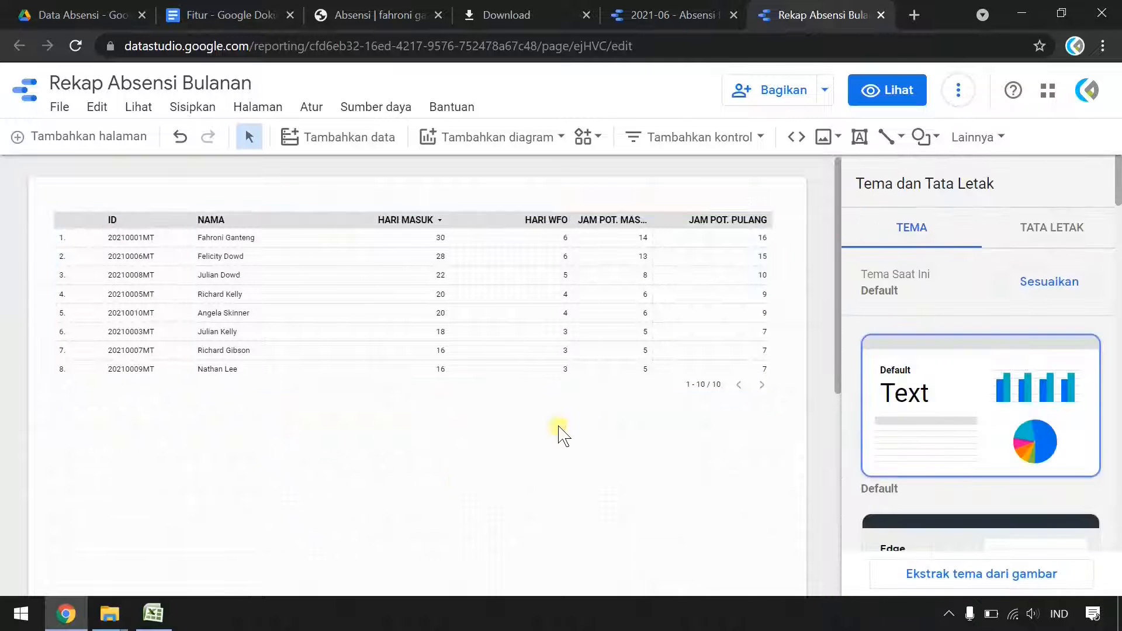
scroll(421, 432, down, 3)
scroll(422, 431, up, 3)
Narrow the whole table to about 60% of the page width
click(527, 314)
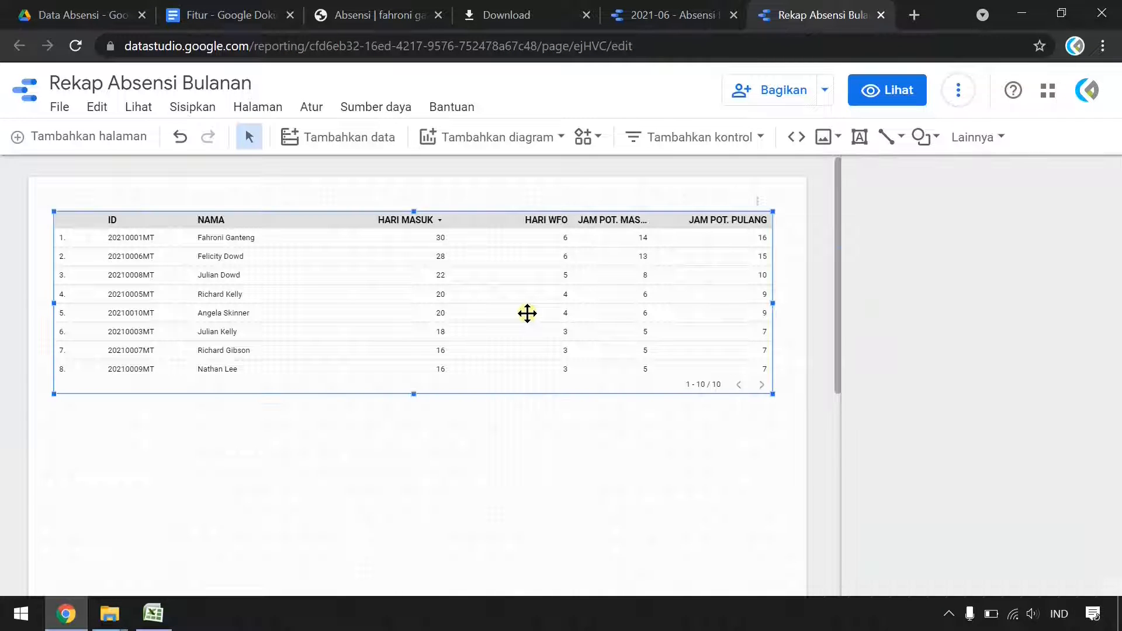
drag(775, 302, 538, 303)
click(654, 428)
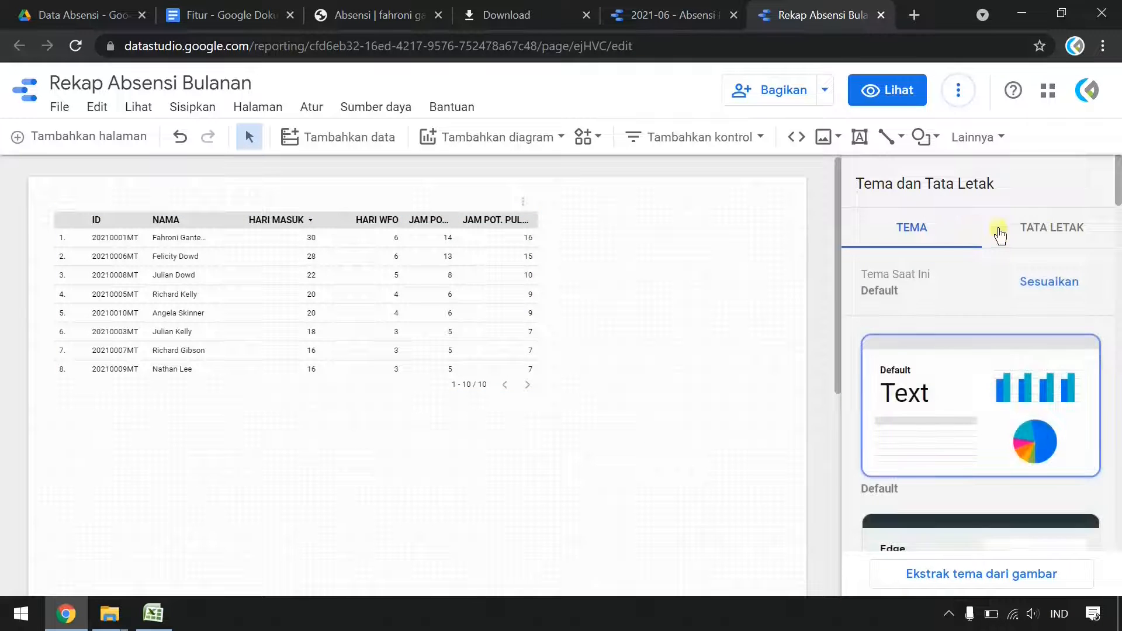
Set the report's canvas size to Layar (16:9) - Potret and narrow the table to fit inside the page margins
click(1045, 232)
scroll(982, 367, down, 4)
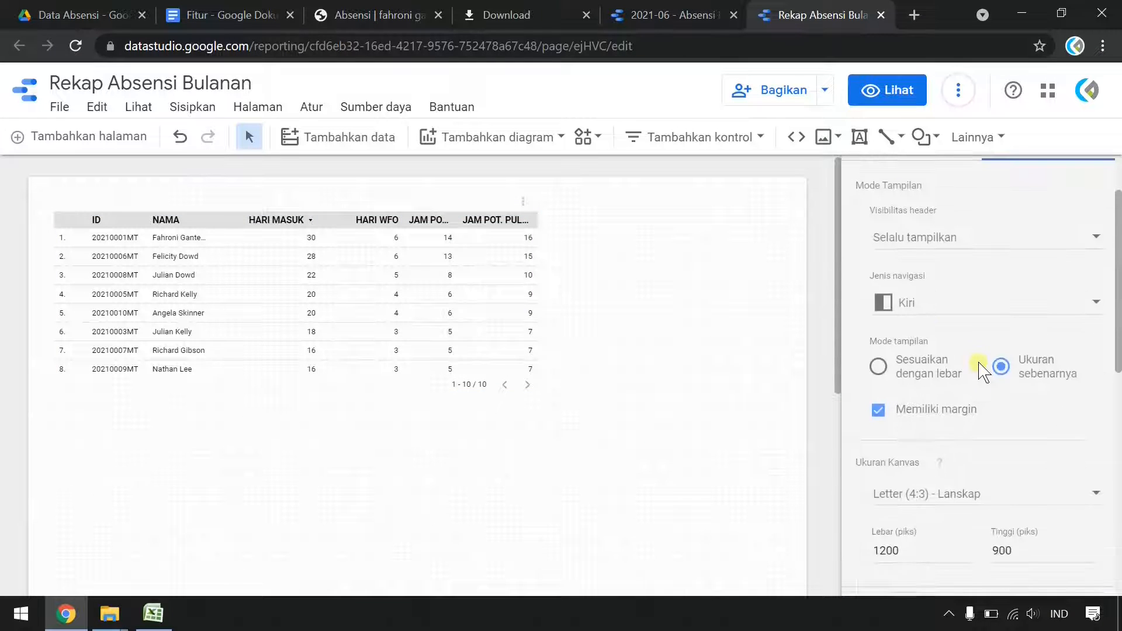
click(1041, 320)
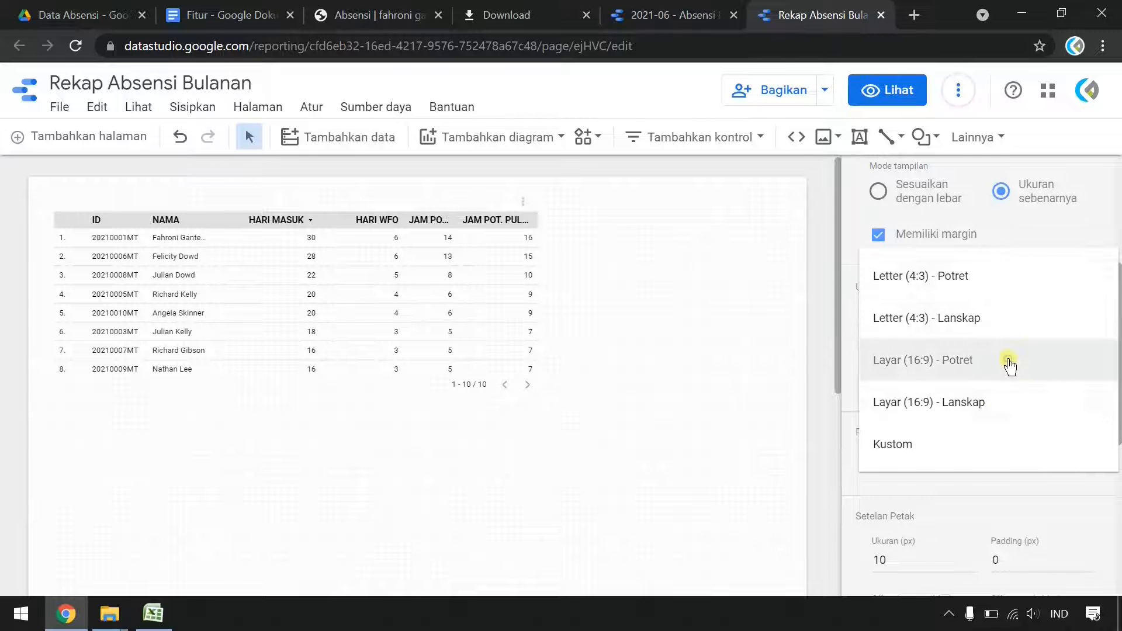
click(1009, 362)
click(478, 365)
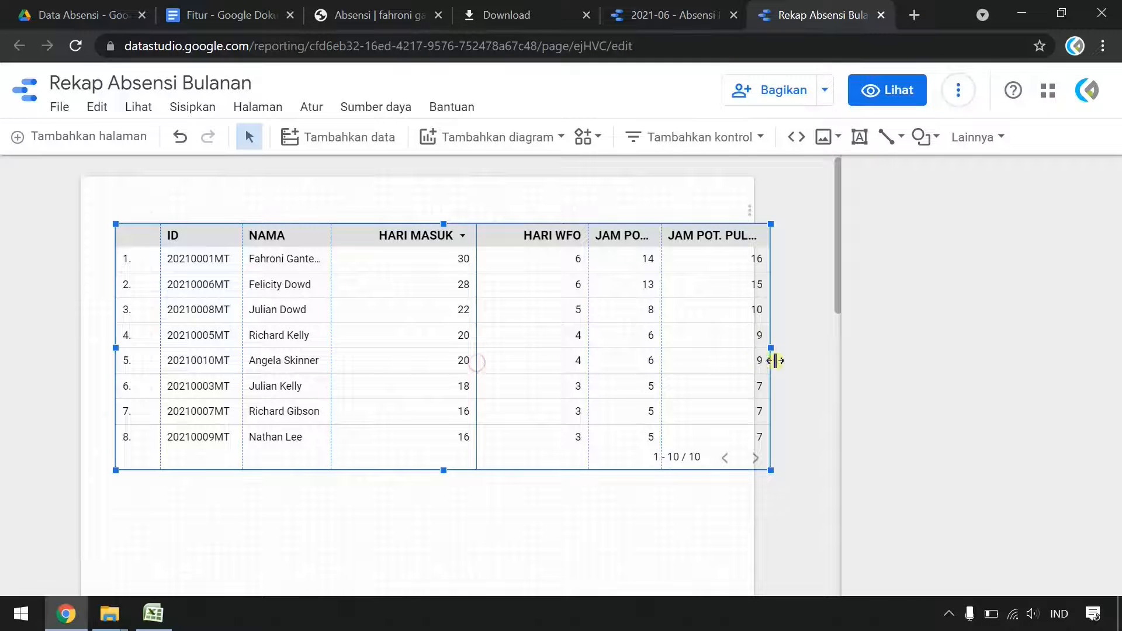
drag(773, 349, 708, 351)
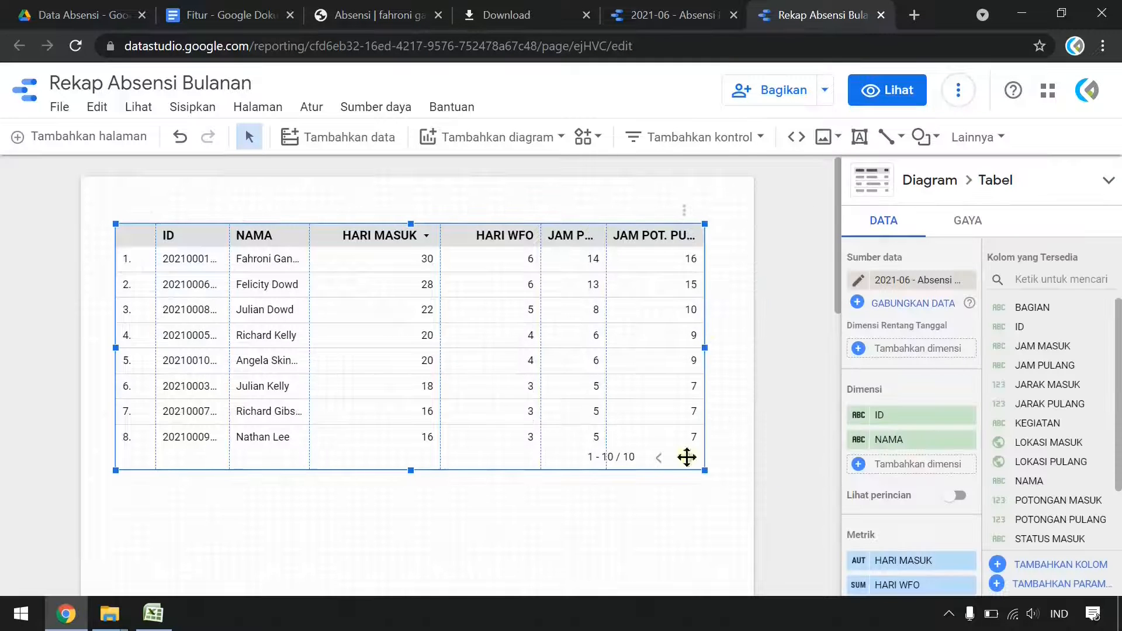
Set the table's header text size to 10px and reduce the text size of the table rows
click(969, 222)
click(1036, 390)
click(959, 425)
click(967, 342)
click(949, 423)
click(951, 302)
click(945, 423)
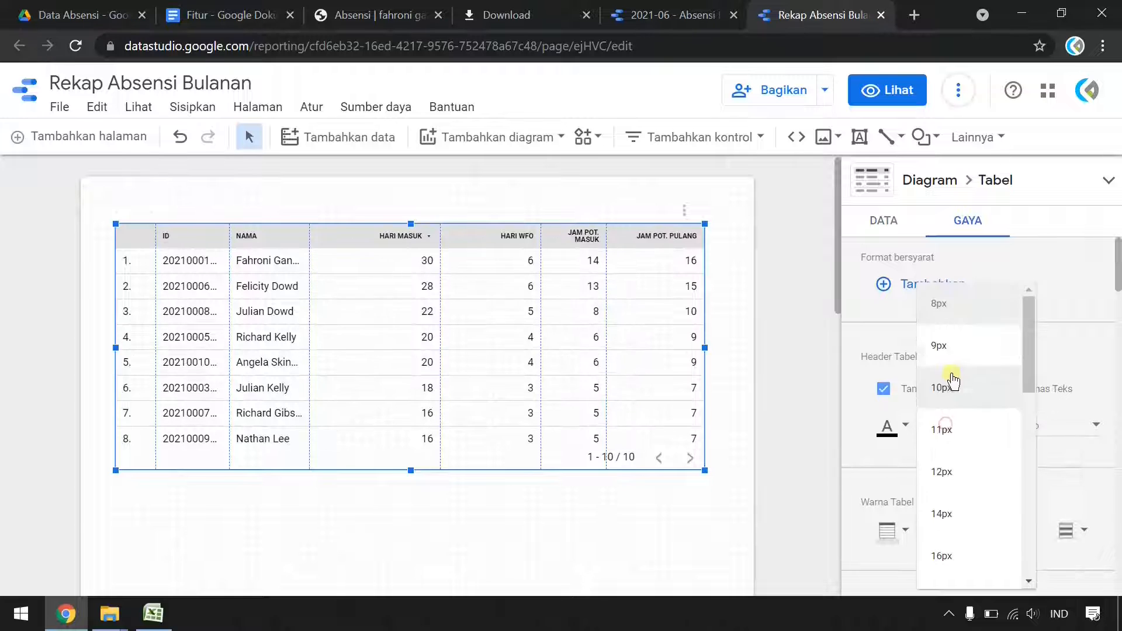
click(950, 381)
scroll(947, 459, down, 3)
click(953, 463)
click(949, 377)
Widen the JAM POT. MASUK column so its header fits on one line, and shift the table slightly down the page
click(510, 506)
click(431, 350)
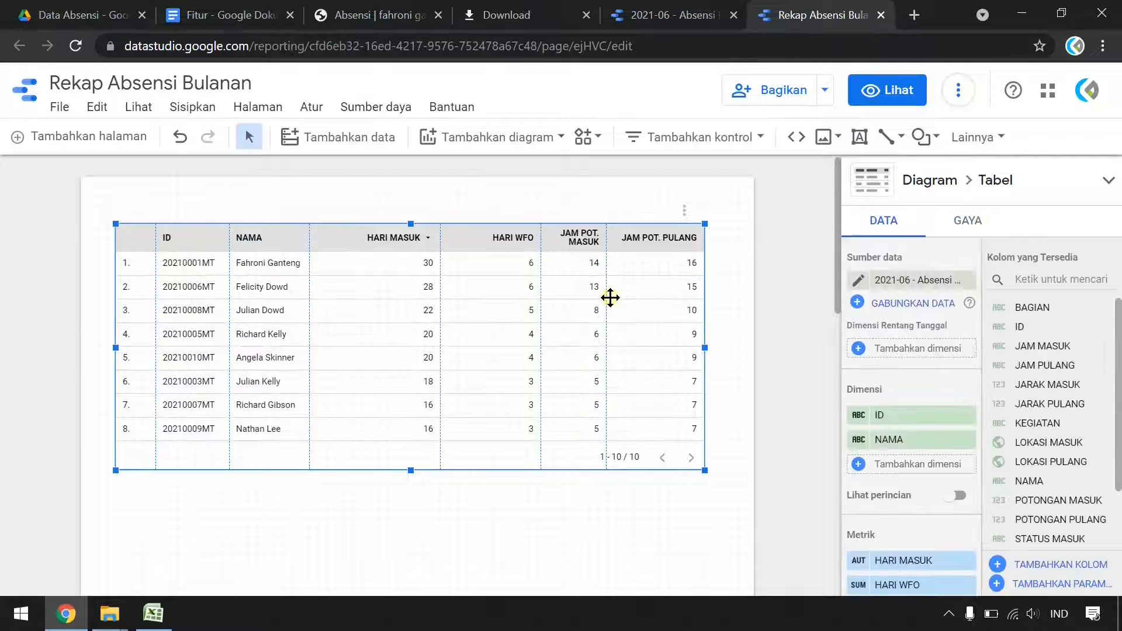
click(576, 538)
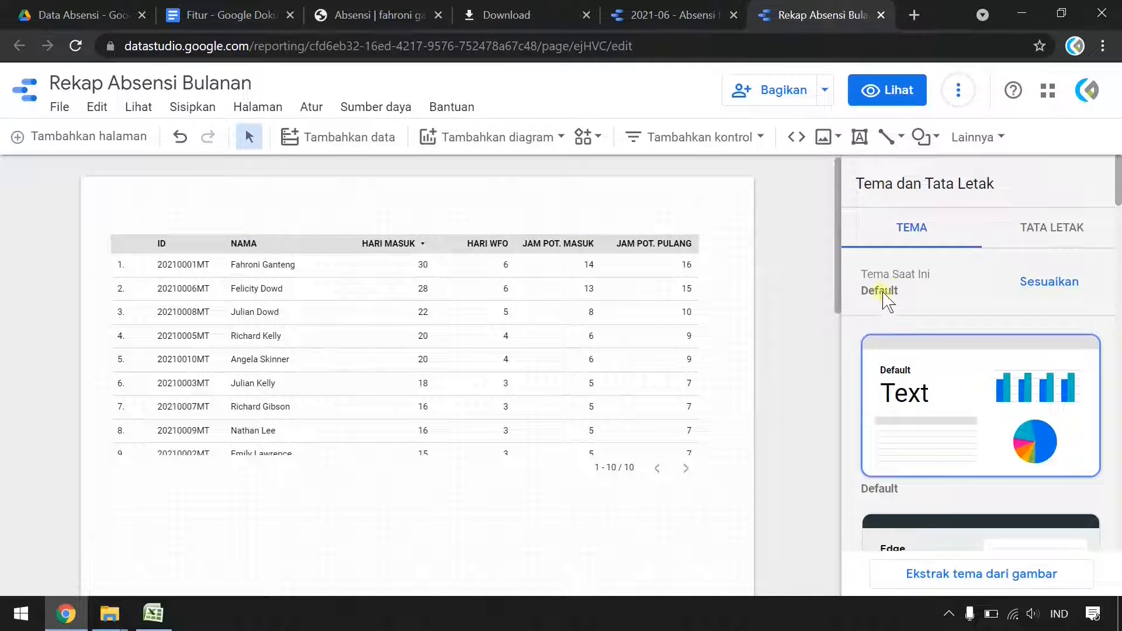
Try out several report themes, including Edge, Meriah, Insight and Samudra
scroll(927, 333, down, 5)
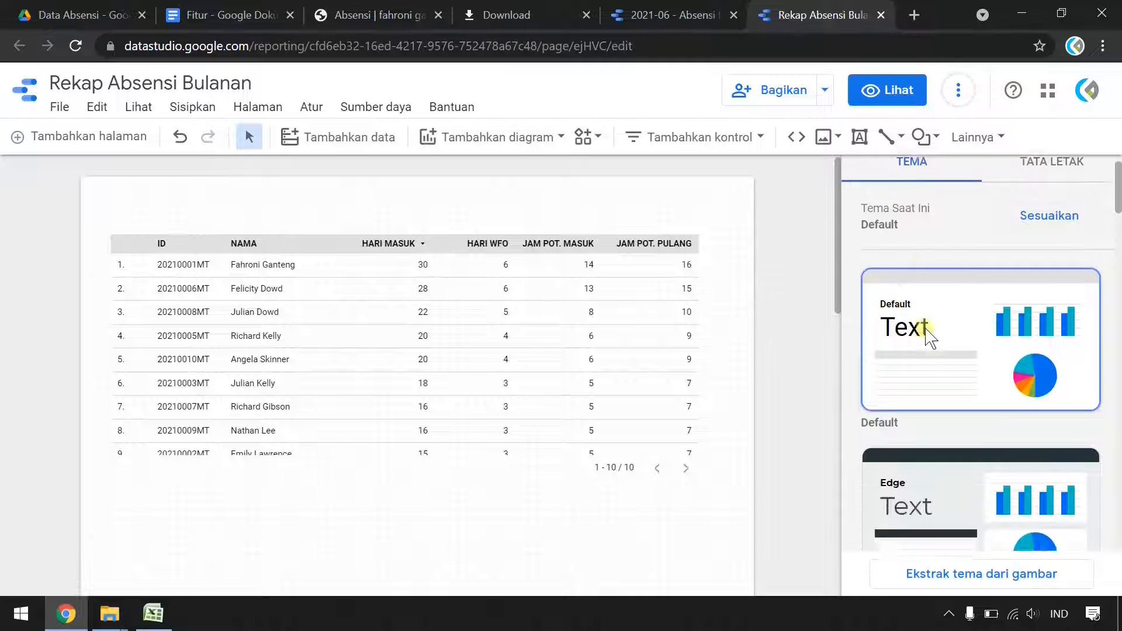
click(940, 362)
scroll(935, 363, down, 3)
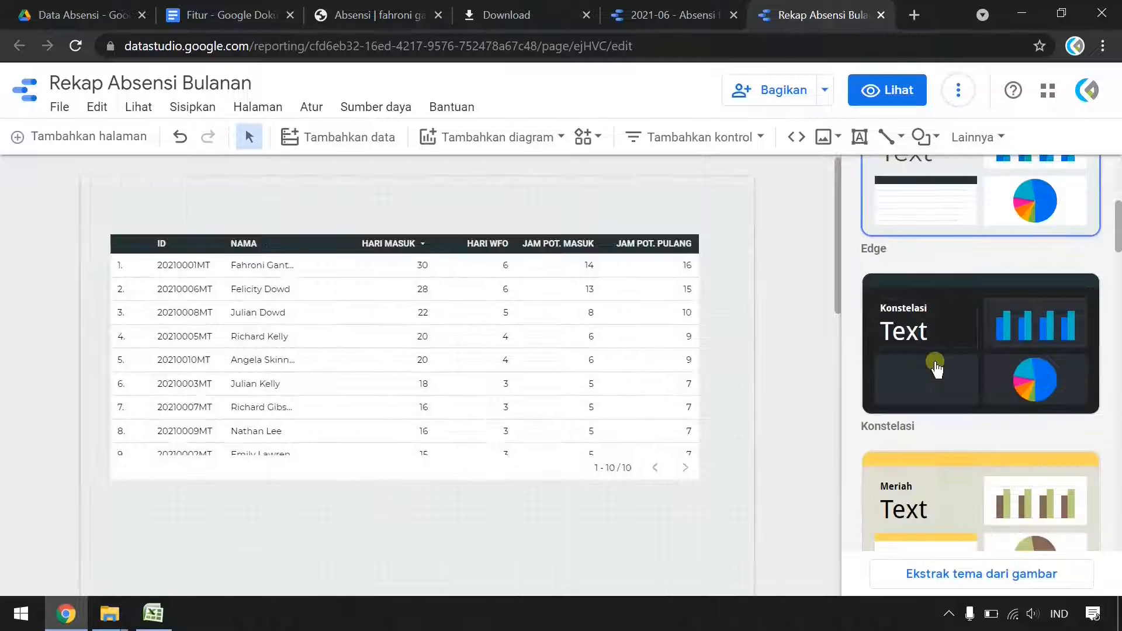
click(939, 451)
scroll(940, 450, down, 3)
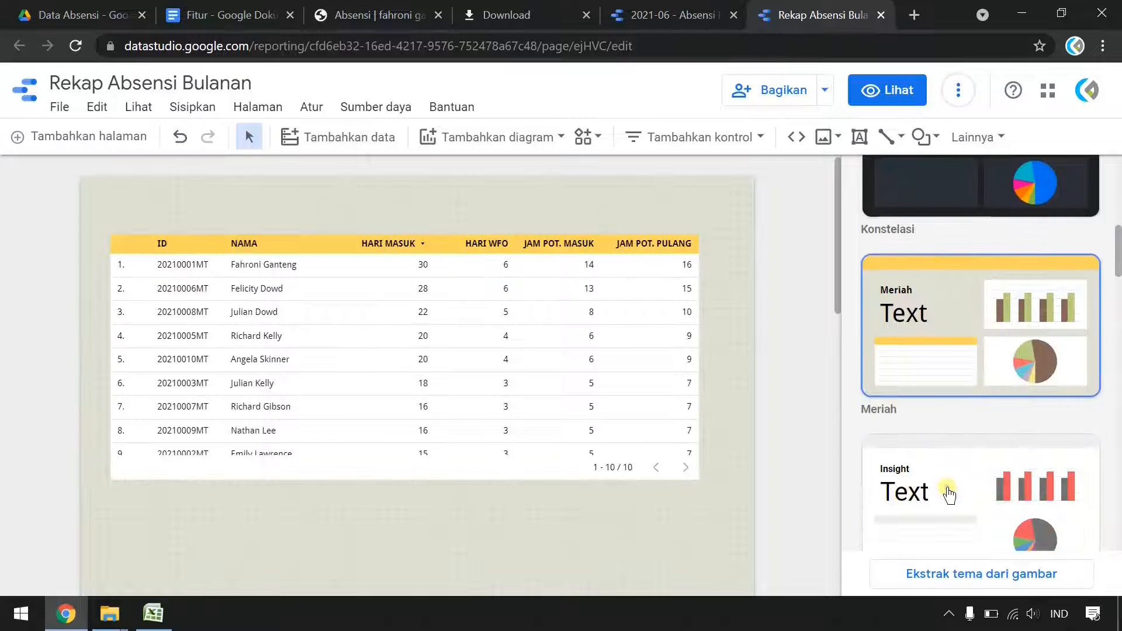
click(947, 489)
scroll(947, 485, down, 5)
click(943, 425)
scroll(943, 425, down, 2)
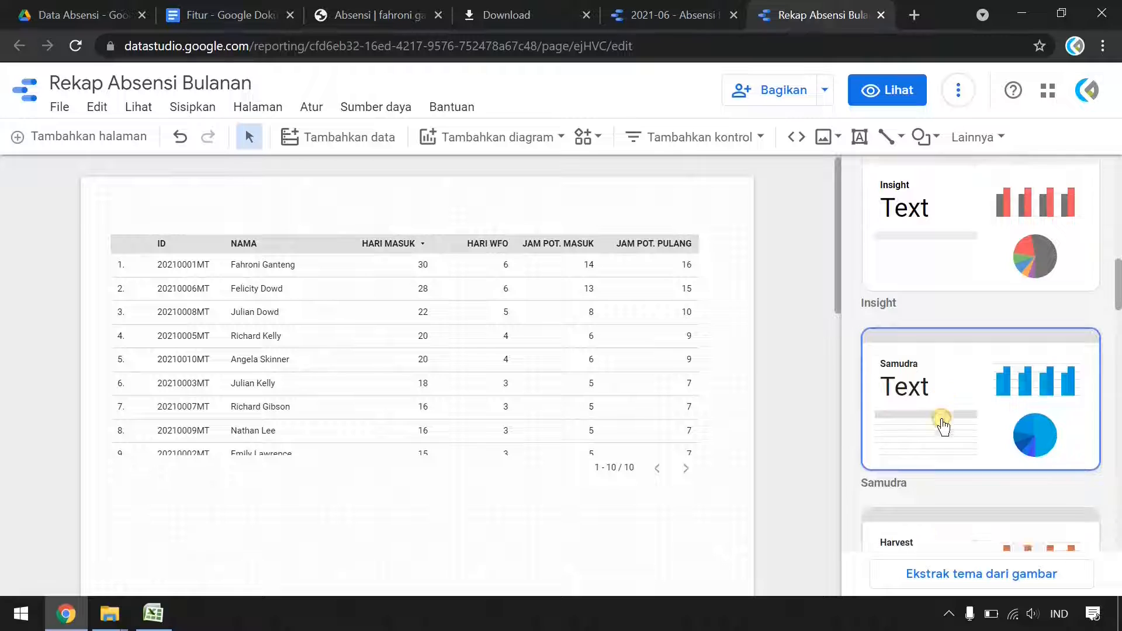
click(948, 488)
scroll(930, 444, down, 7)
click(928, 380)
Apply the Edge theme to the report
scroll(929, 381, up, 20)
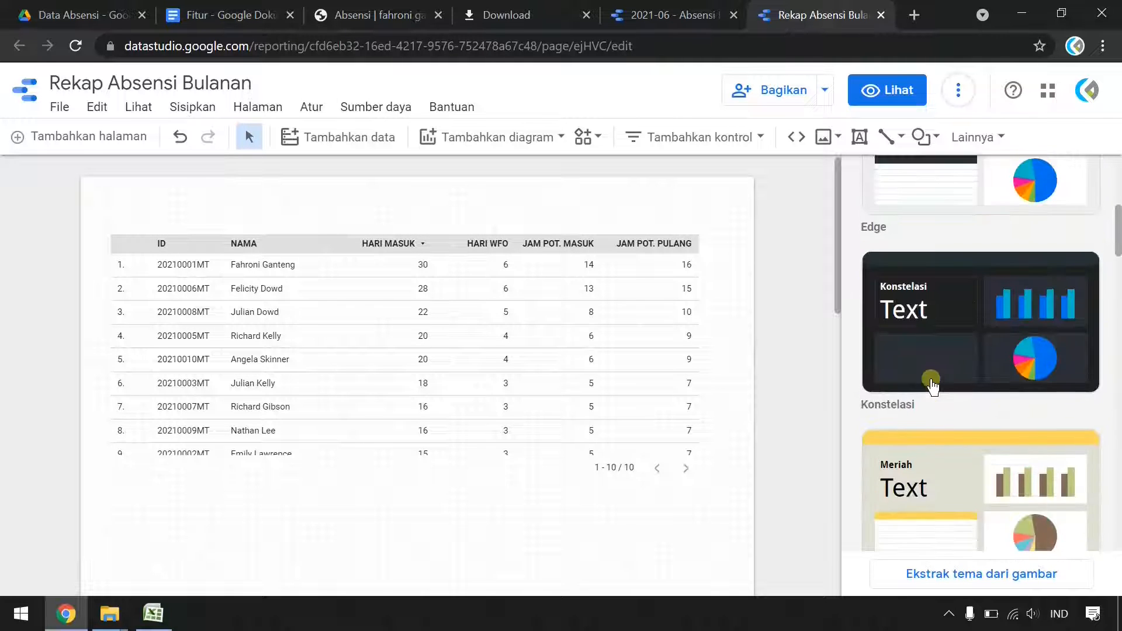
click(937, 370)
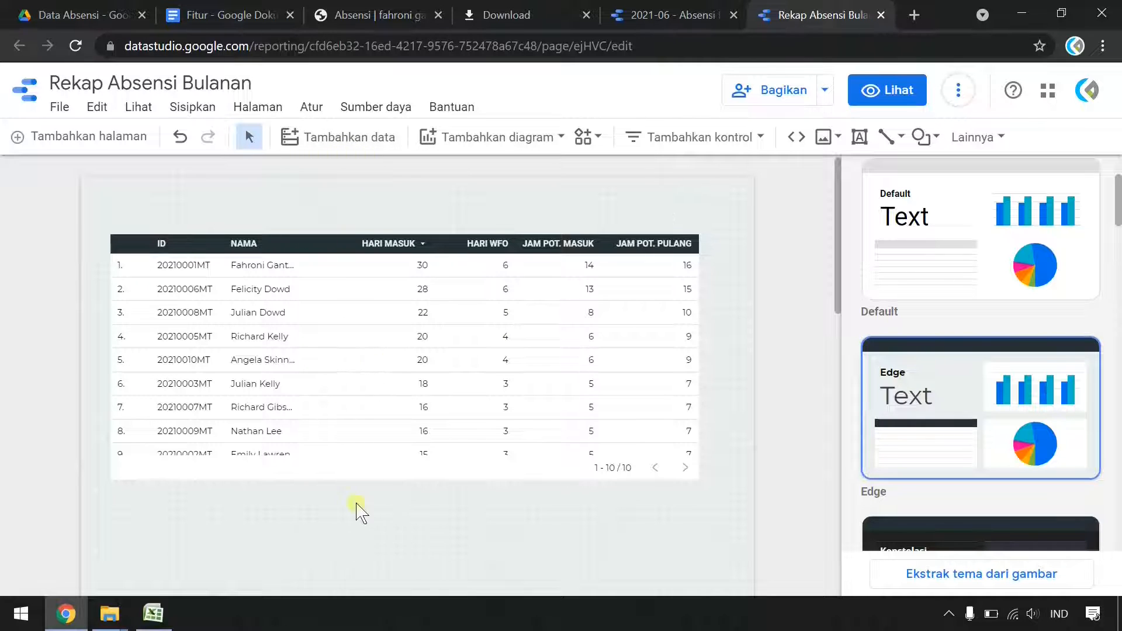
Insert a second table below the attendance recap table, aligned with its left edge
click(516, 141)
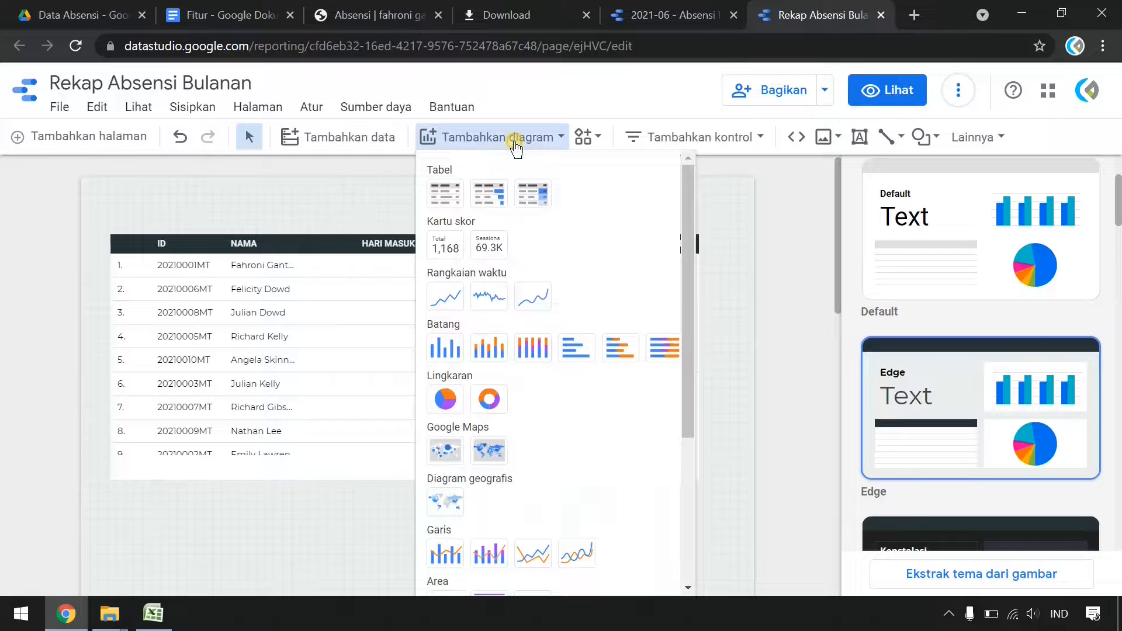
click(444, 202)
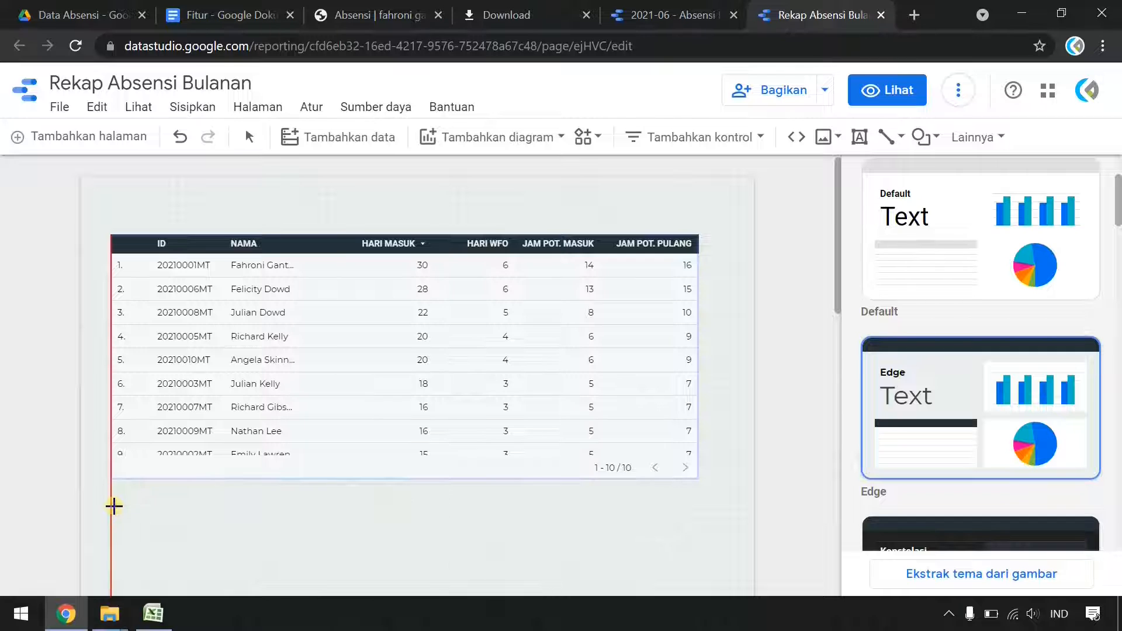
click(114, 506)
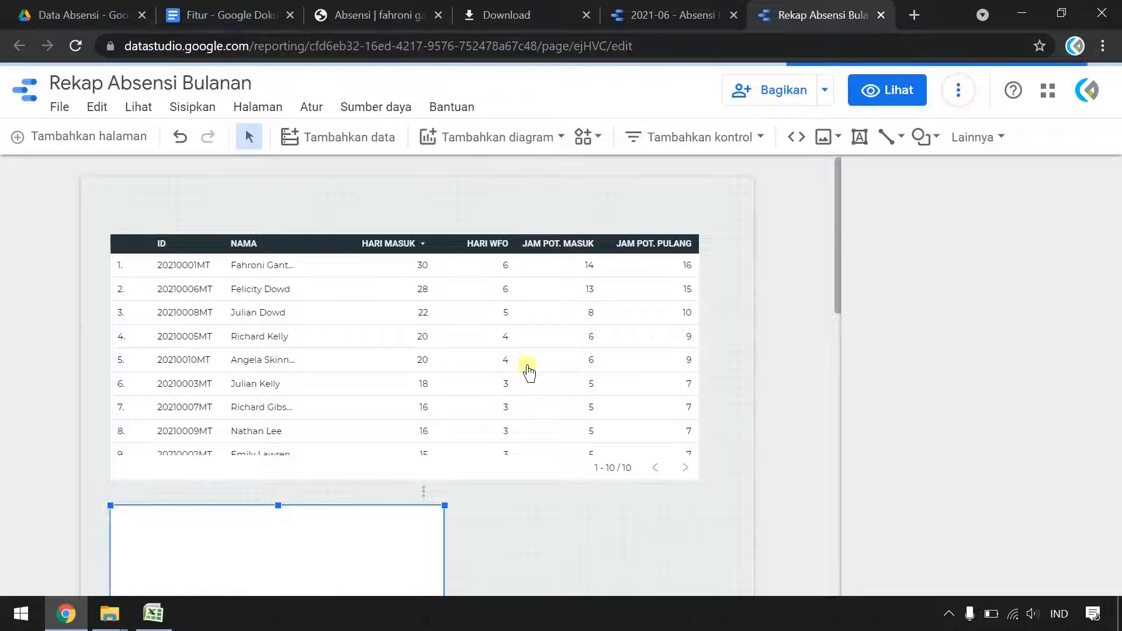
scroll(525, 367, down, 5)
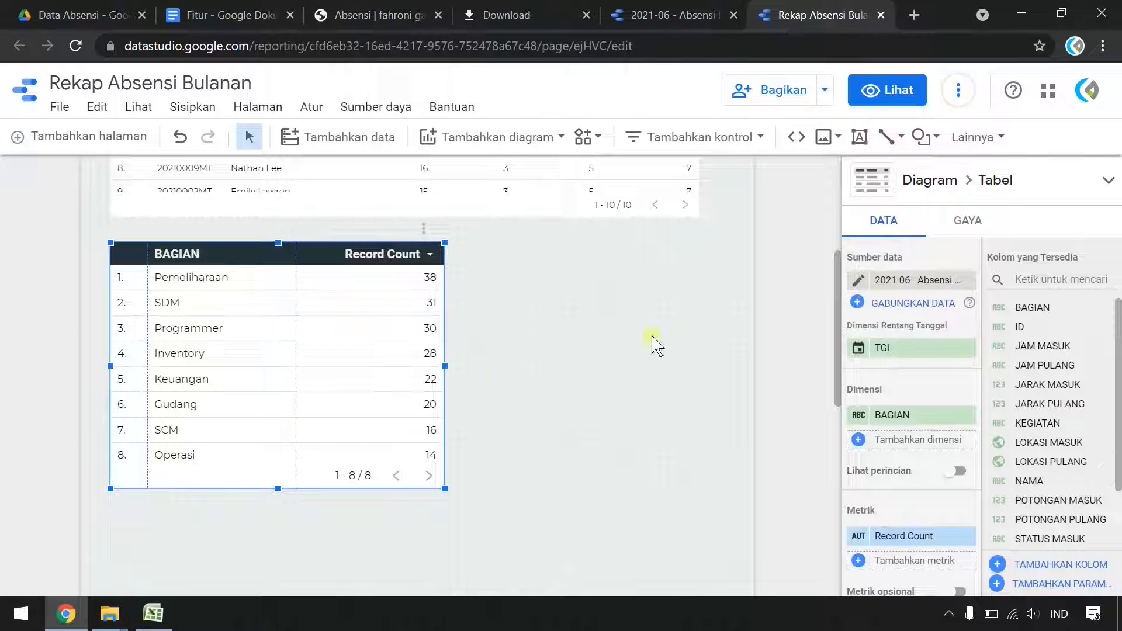
Replace the new table's BAGIAN dimension with ID and add TGL as its second dimension
click(967, 416)
click(912, 417)
click(876, 409)
click(875, 439)
scroll(870, 447, down, 1)
scroll(878, 453, up, 1)
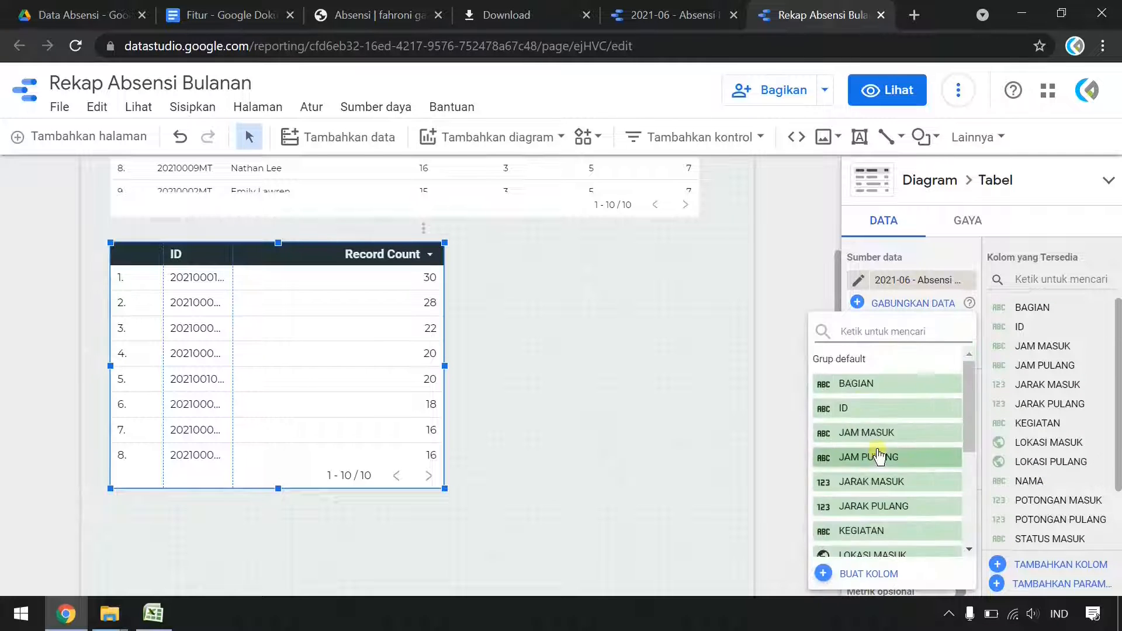
scroll(878, 456, down, 3)
click(881, 520)
Add JAM MASUK and JAM PULANG as dimensions of the new table, after TGL
click(865, 469)
click(901, 432)
click(918, 489)
click(873, 458)
Add POTONGAN MASUK and POTONGAN PULANG as further dimensions of the new table
click(894, 426)
scroll(891, 456, up, 3)
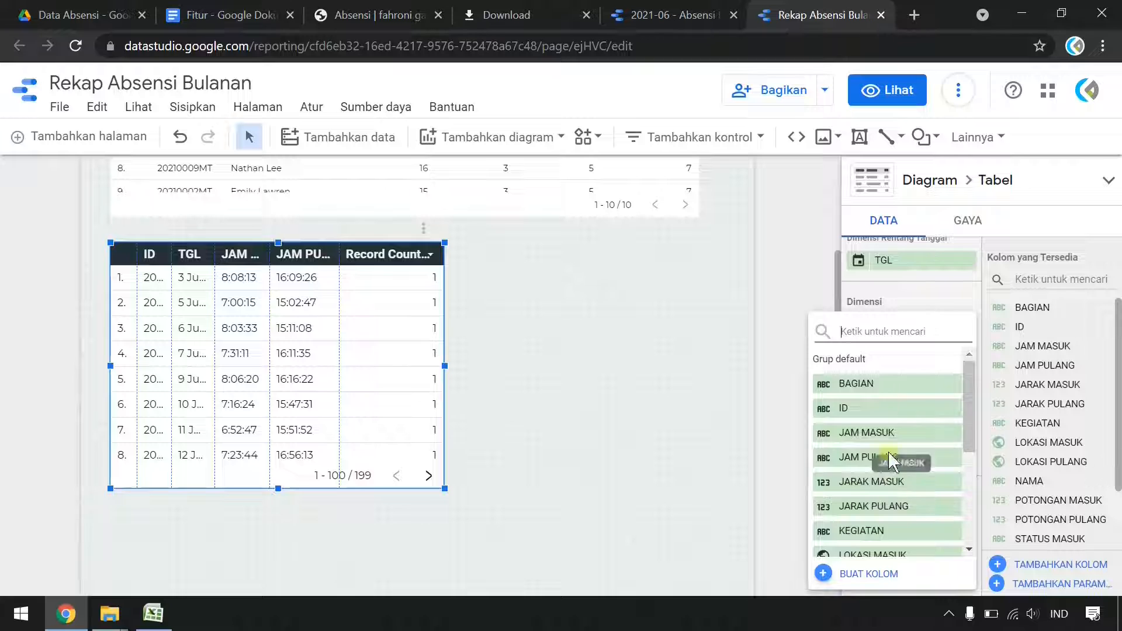
scroll(889, 462, down, 3)
click(889, 462)
click(876, 451)
scroll(906, 471, down, 3)
click(913, 453)
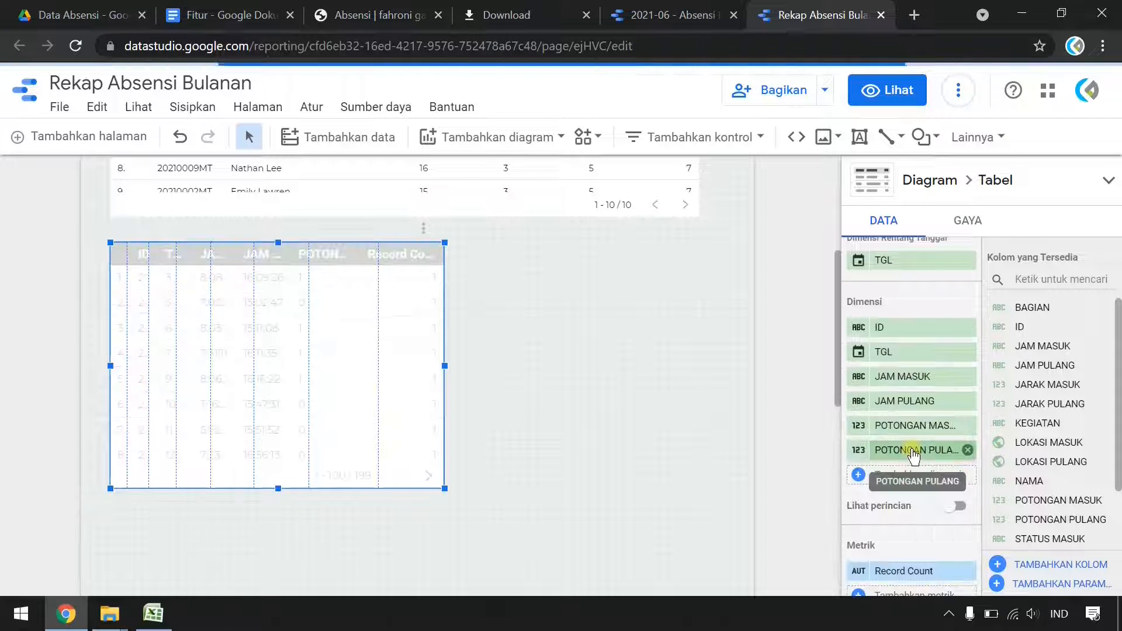
click(870, 478)
scroll(881, 515, down, 5)
scroll(882, 489, up, 3)
scroll(879, 426, up, 1)
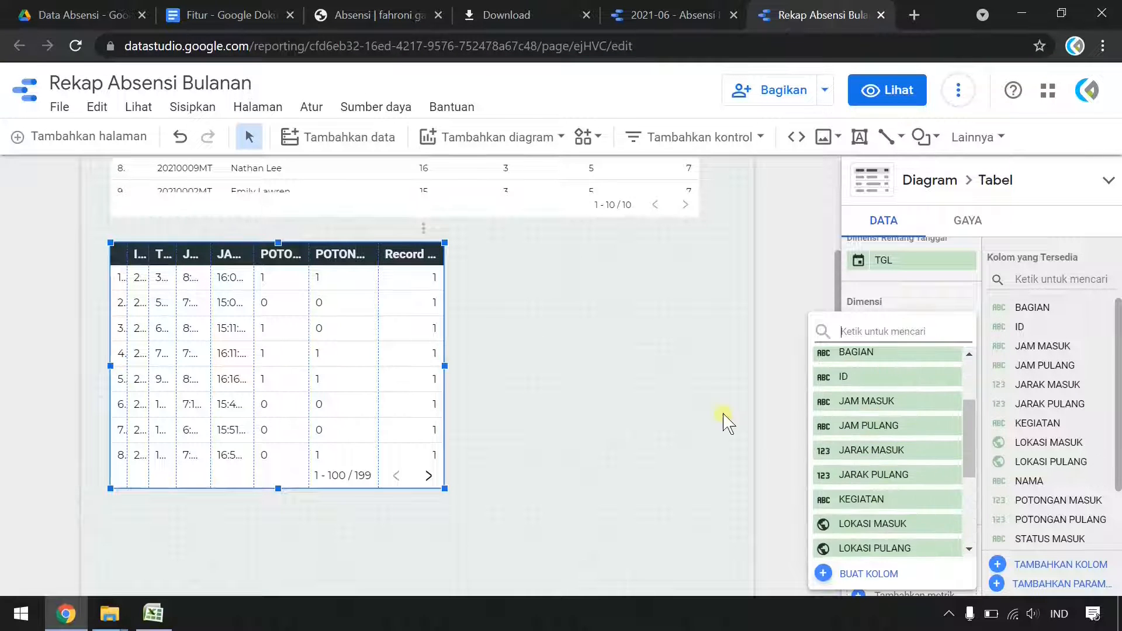
click(725, 419)
click(572, 380)
click(395, 379)
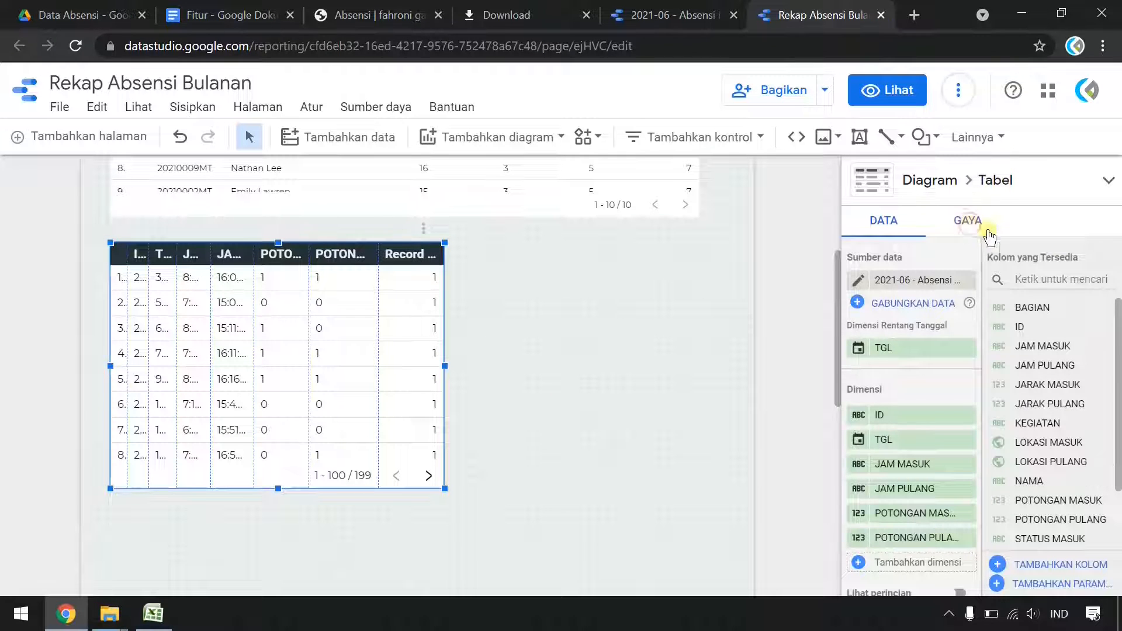
Enlarge the new daily detail table, widening it beyond the recap table's right edge and lengthening it toward the page end
click(985, 235)
scroll(946, 444, down, 3)
drag(444, 366, 701, 388)
drag(437, 489, 437, 533)
scroll(437, 531, down, 5)
drag(406, 246, 409, 465)
scroll(427, 469, down, 2)
scroll(427, 469, down, 2)
drag(405, 215, 408, 536)
scroll(409, 526, up, 3)
drag(699, 294, 734, 295)
click(754, 335)
Remove the Record Count metric from the daily detail table and adjust its column widths, widening ID and narrowing both POTONGAN columns
scroll(753, 336, up, 5)
click(217, 413)
scroll(904, 467, down, 3)
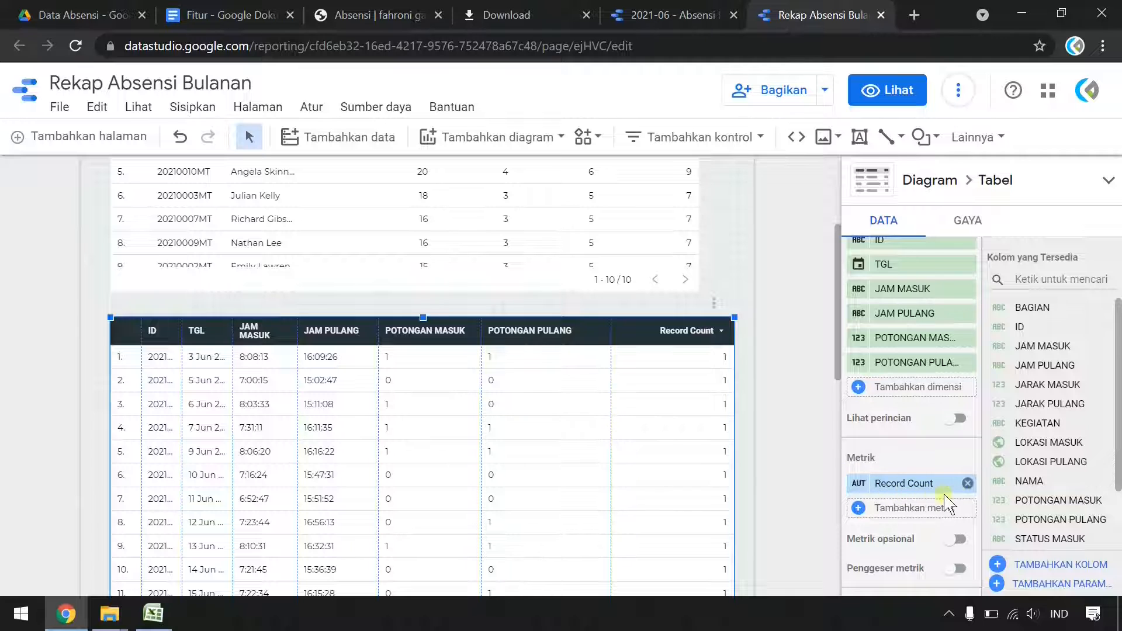
click(969, 484)
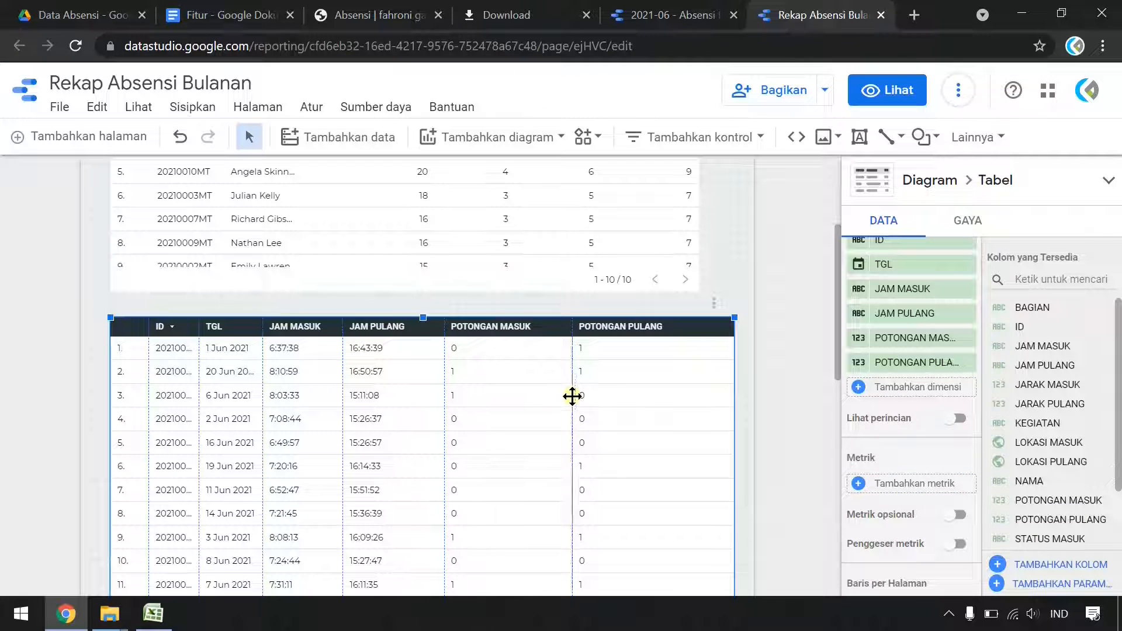
drag(574, 397, 243, 388)
Widen the recap table on both sides and extend the detail table's left edge so that both tables share the same width
scroll(709, 260, up, 2)
scroll(747, 485, up, 1)
click(691, 350)
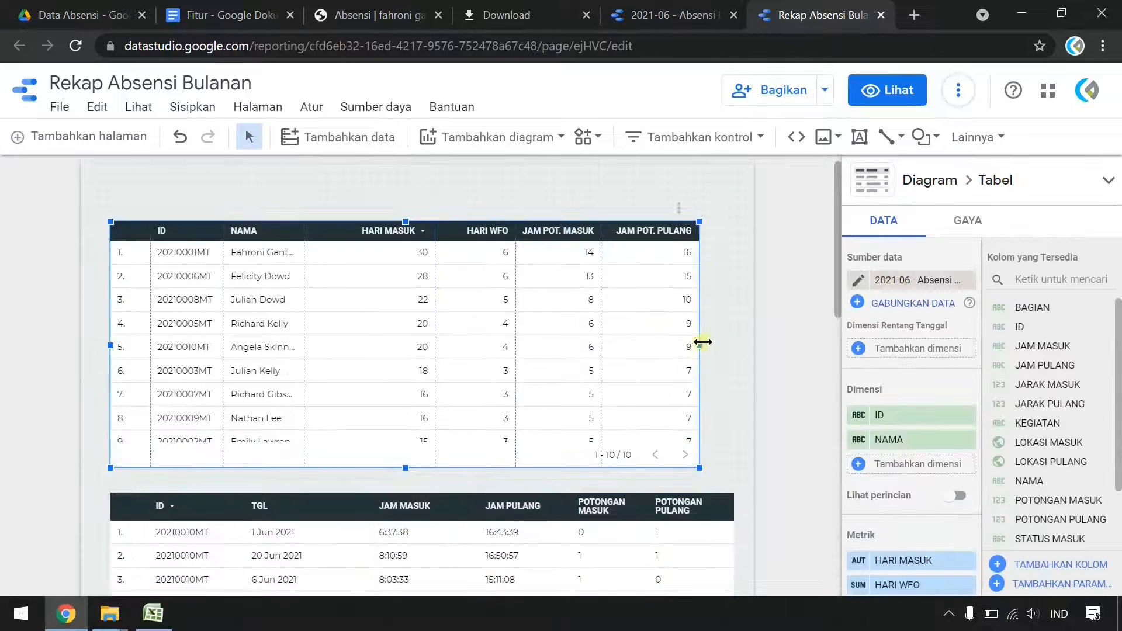
drag(703, 343, 731, 343)
drag(111, 343, 101, 343)
scroll(130, 404, down, 9)
click(130, 404)
scroll(130, 404, up, 2)
drag(111, 294, 100, 292)
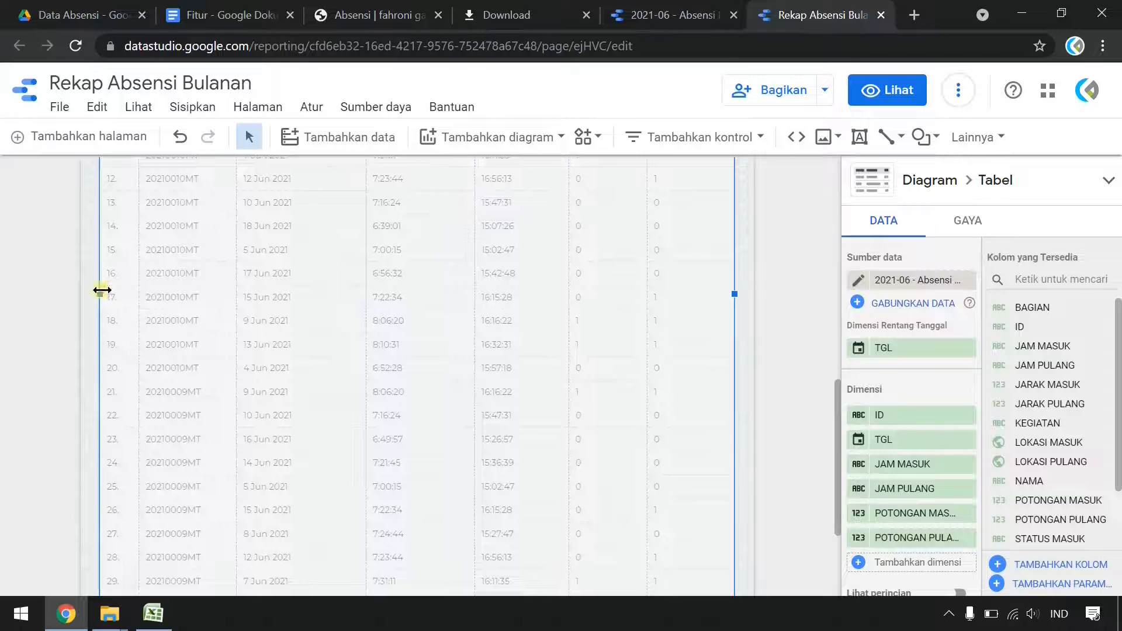
Set the daily detail table to 50 rows per page
scroll(897, 449, down, 5)
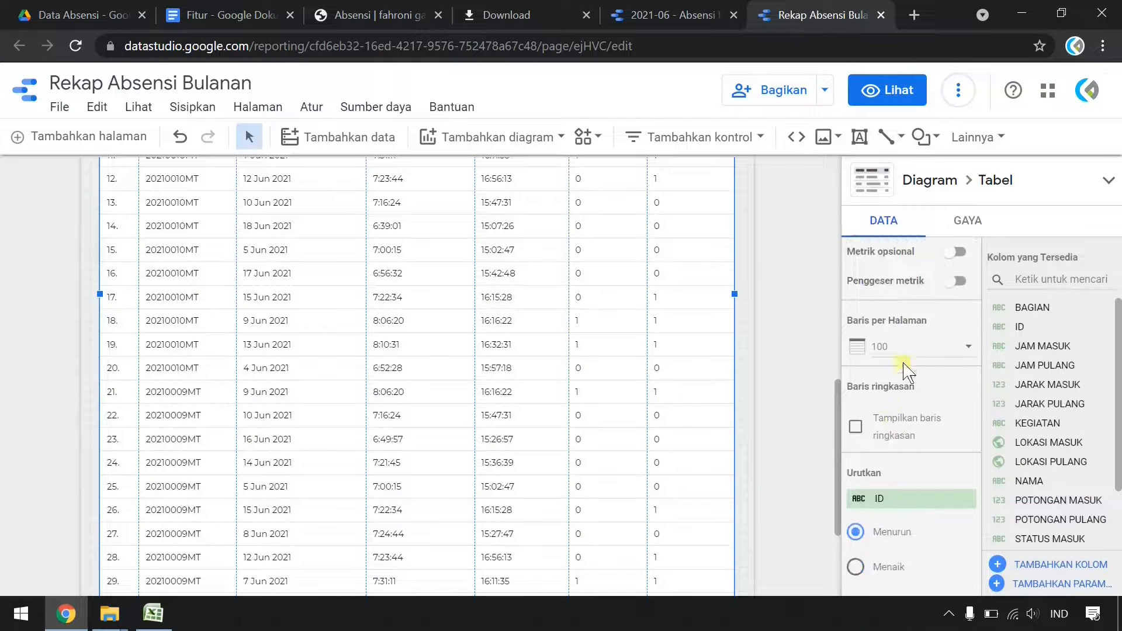
click(908, 350)
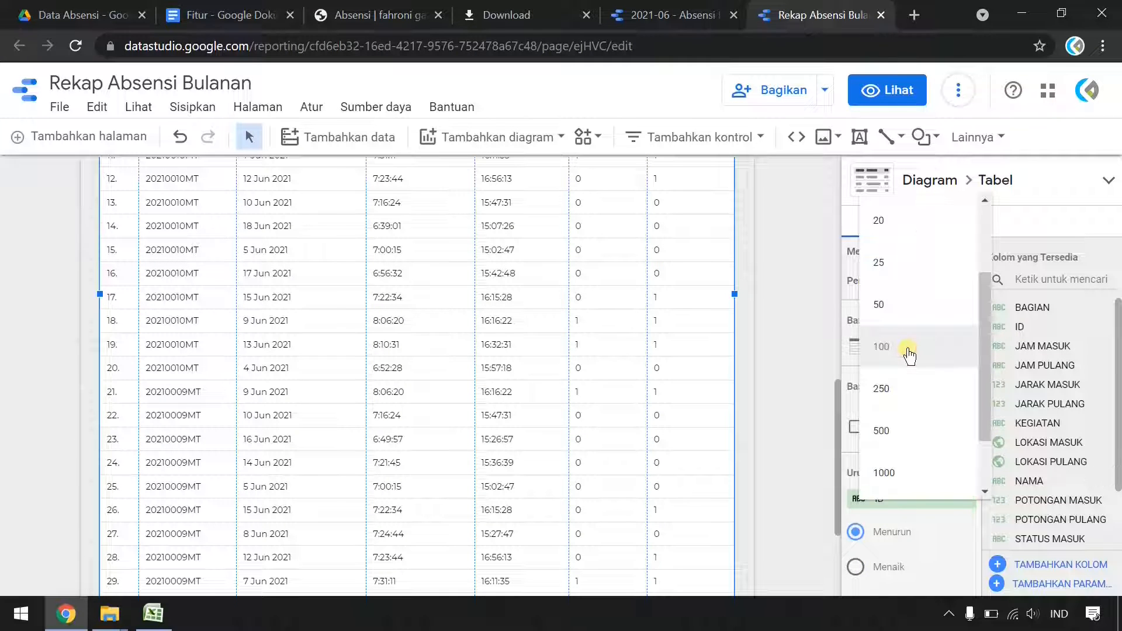
click(913, 310)
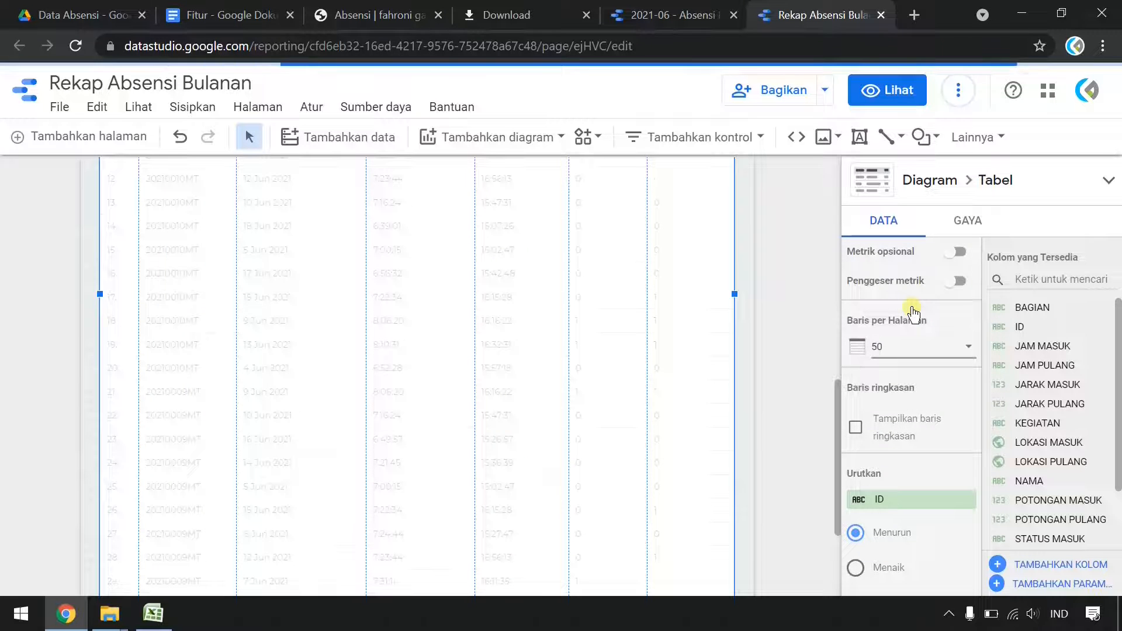
click(789, 343)
Enable the Terapkan filter interaction on the attendance recap table
scroll(794, 345, up, 10)
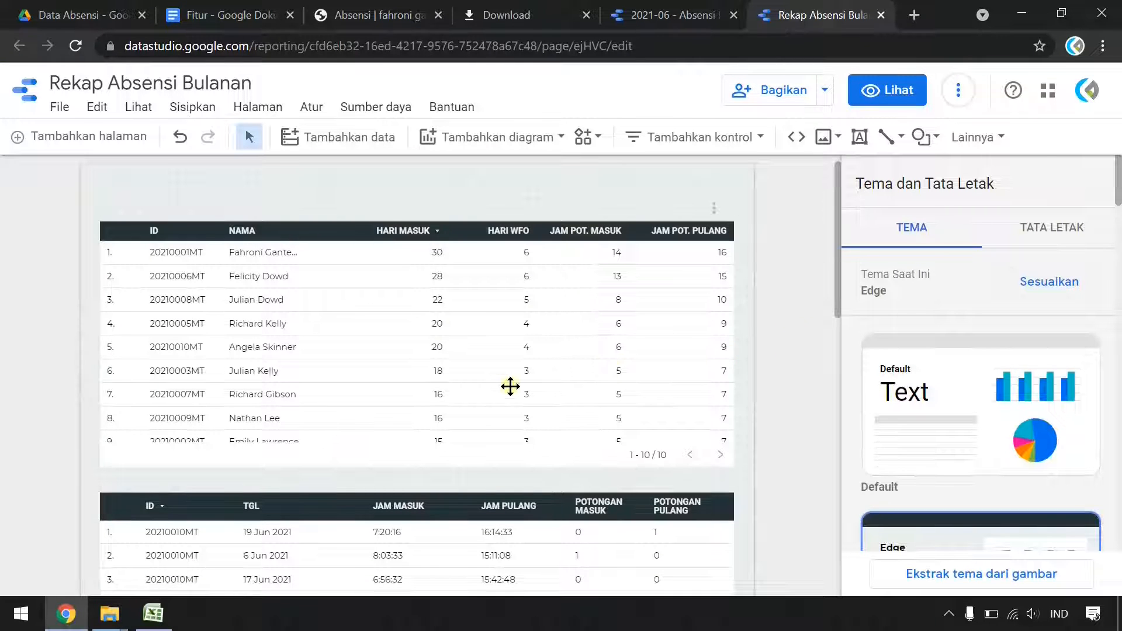
click(509, 373)
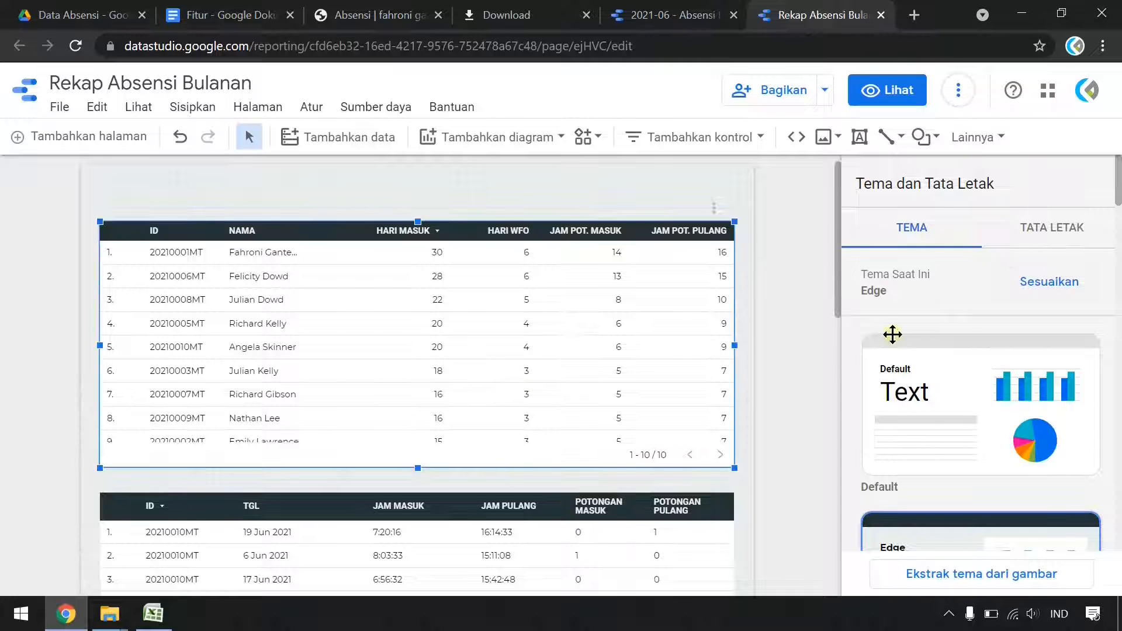
scroll(916, 383, down, 4)
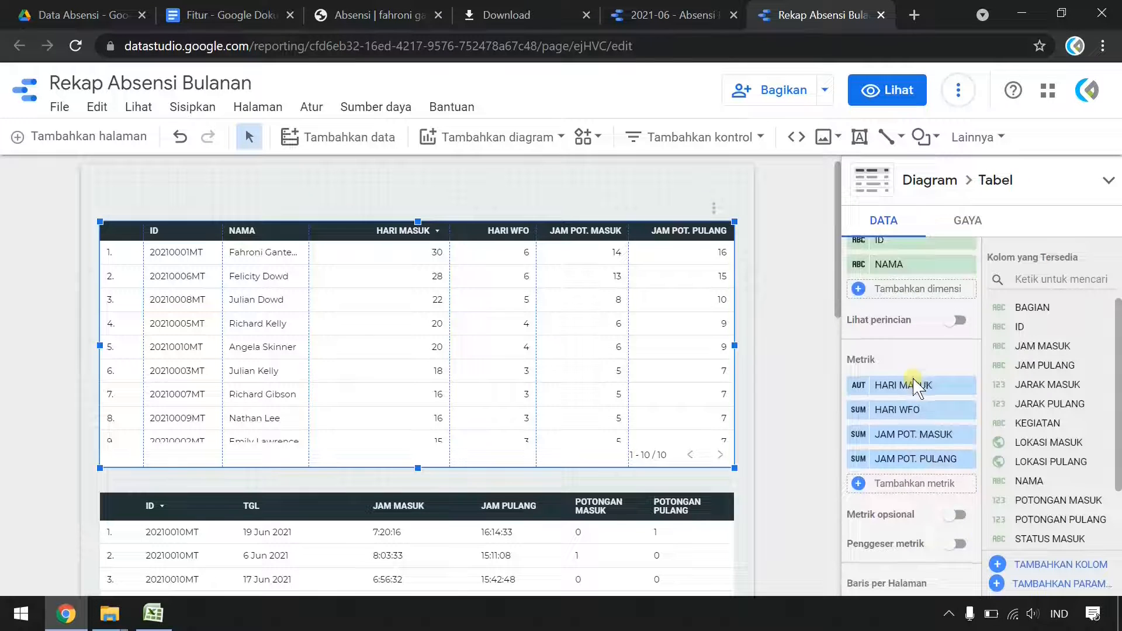
scroll(915, 385, down, 6)
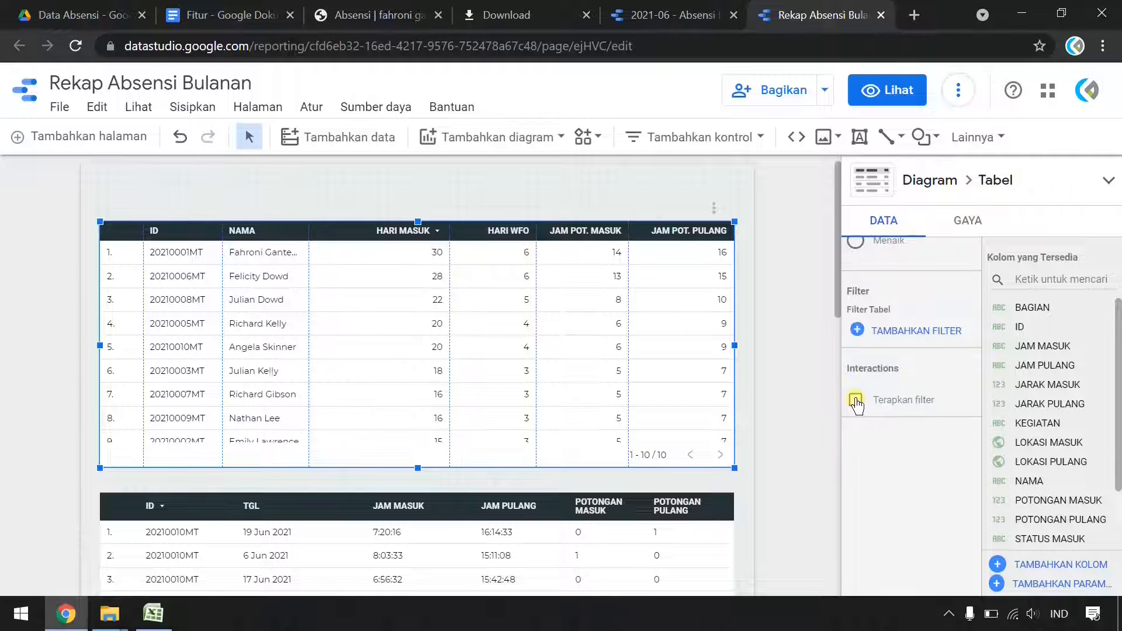
click(775, 384)
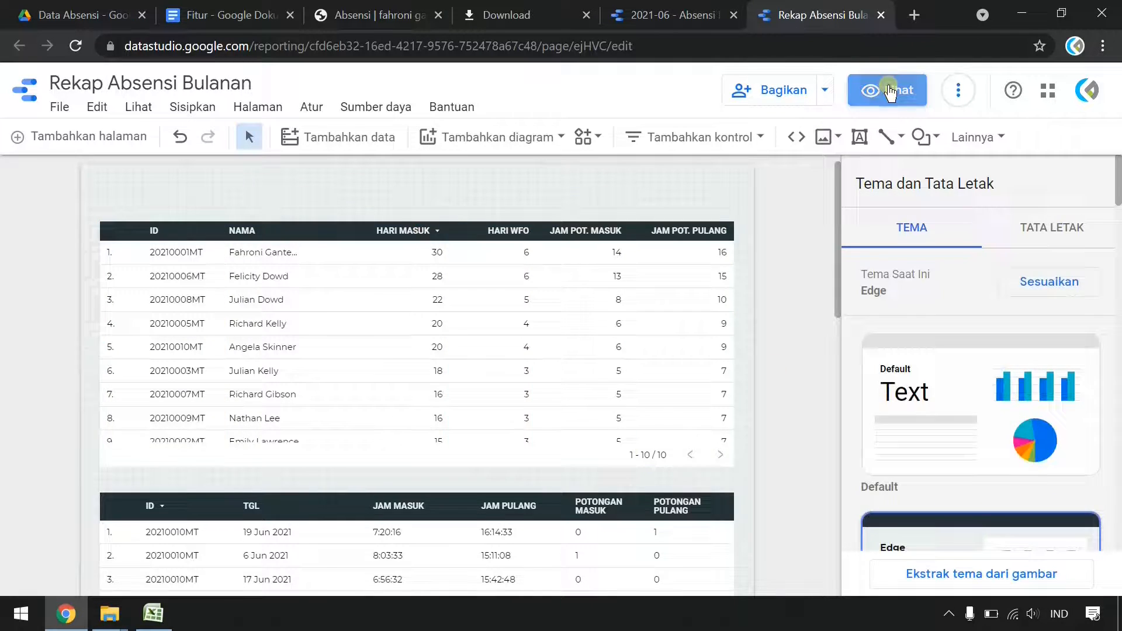
Preview the report and filter the daily detail table by the third employee in the recap table
click(889, 90)
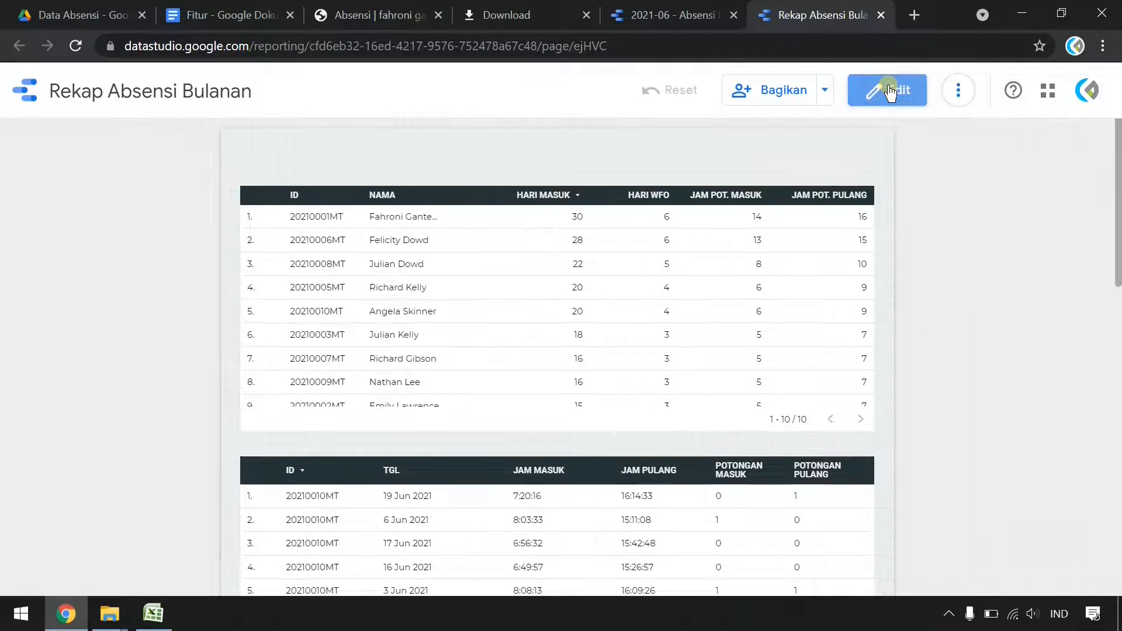
click(396, 269)
scroll(602, 409, down, 1)
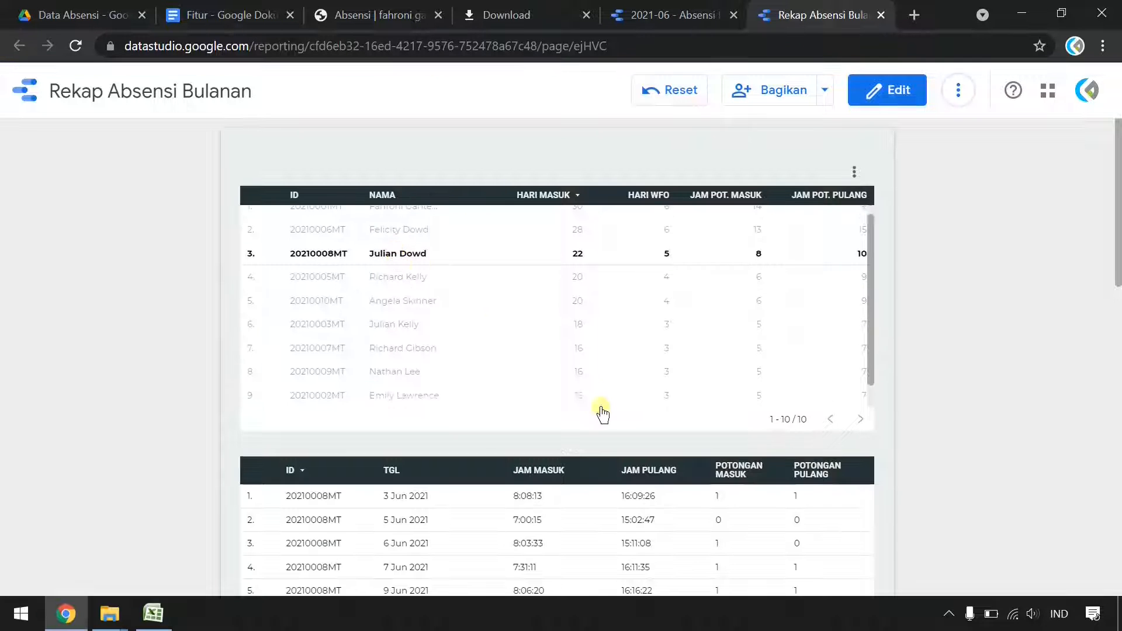
scroll(739, 453, down, 10)
scroll(738, 453, up, 10)
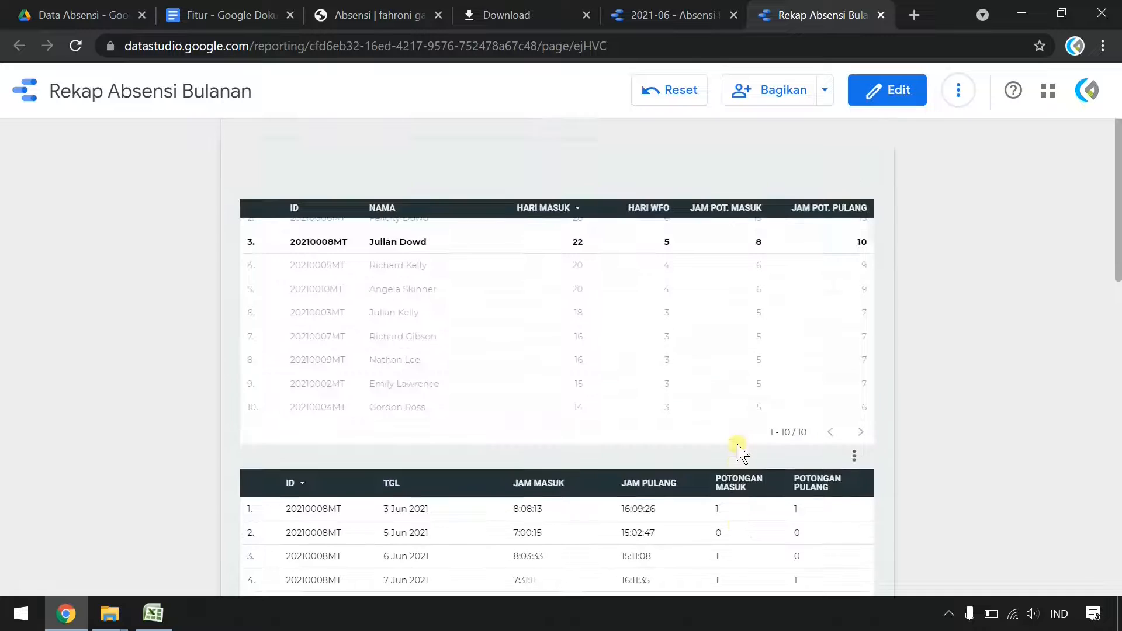
Filter the daily details by the fourth and the eighth employee in the recap table, and return to editing
click(396, 269)
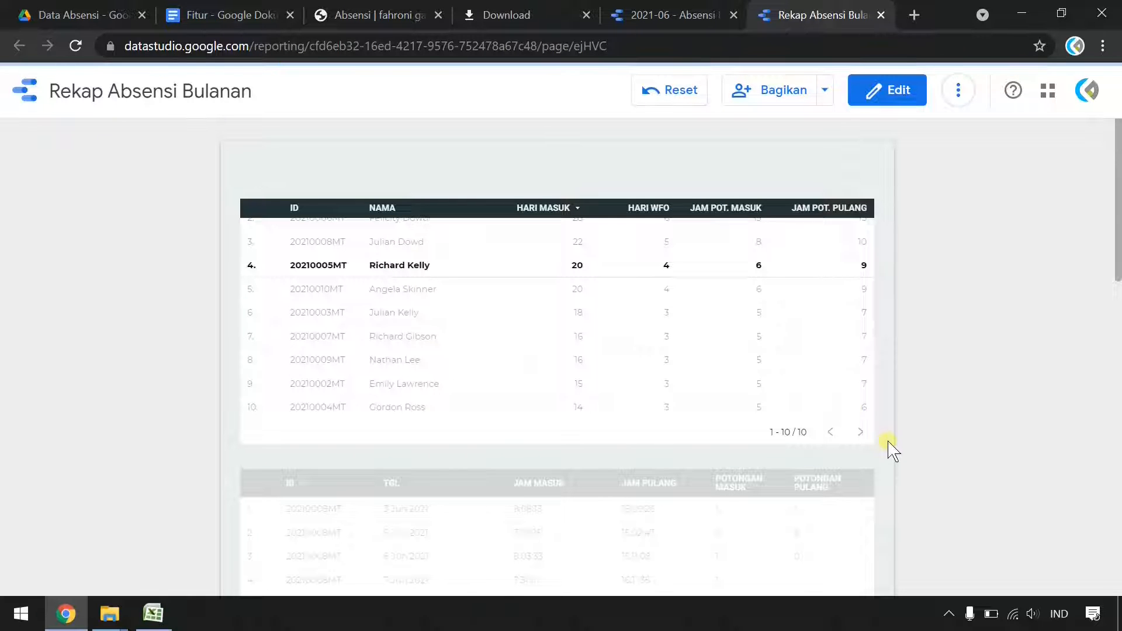
scroll(889, 450, down, 9)
scroll(666, 456, down, 4)
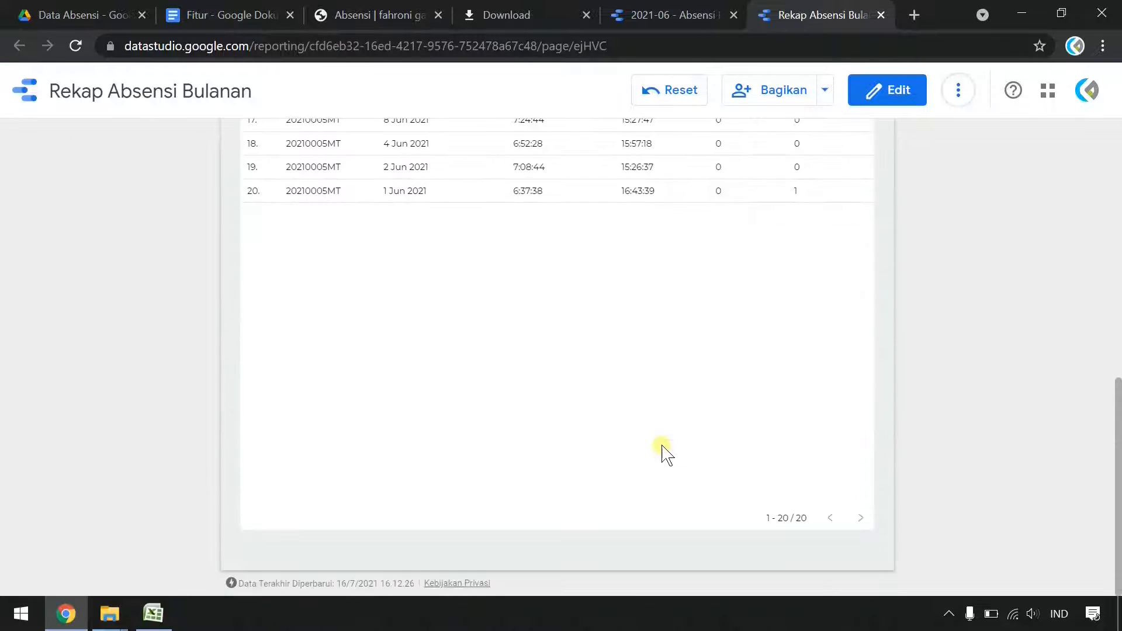
scroll(670, 456, up, 12)
click(396, 297)
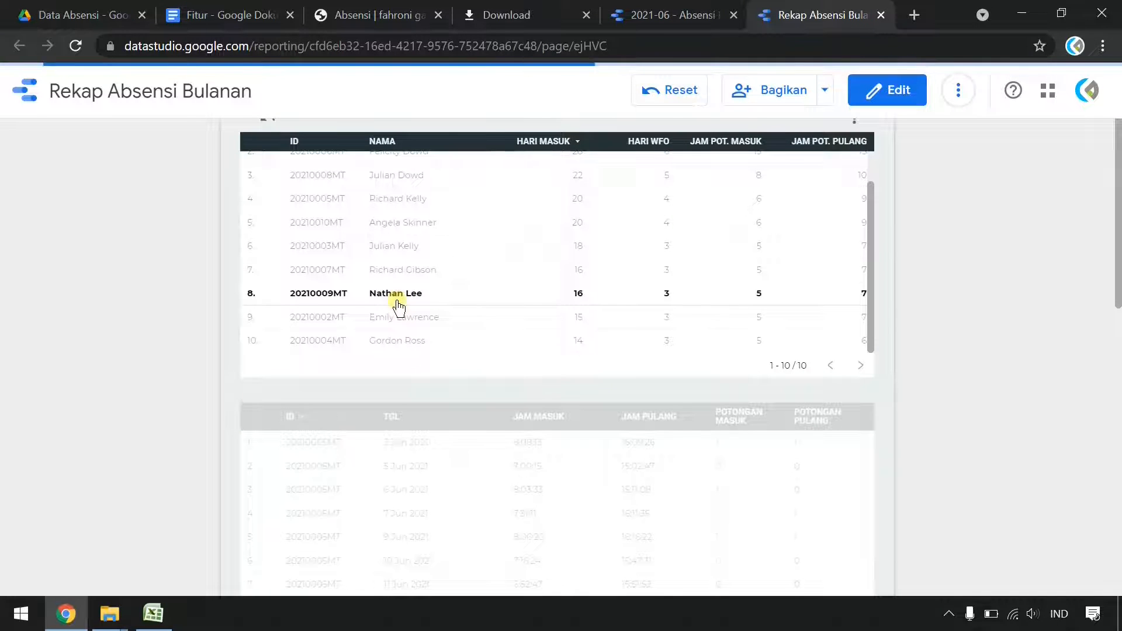
scroll(489, 356, down, 7)
scroll(489, 353, up, 9)
click(886, 91)
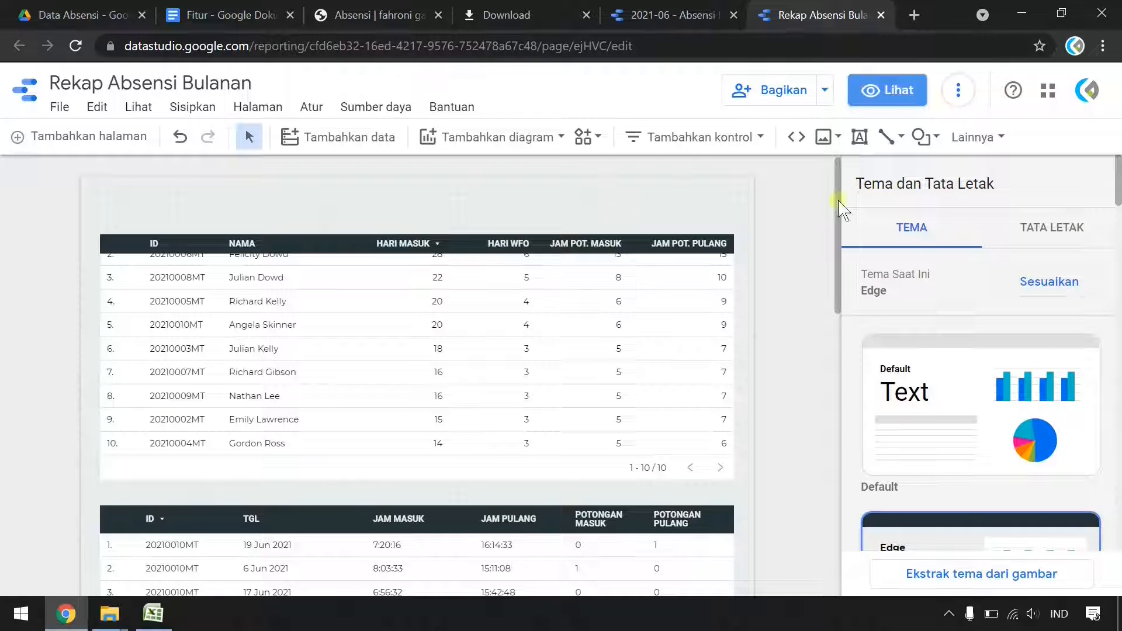
Insert a drop-down control above the right part of the attendance recap table
click(695, 136)
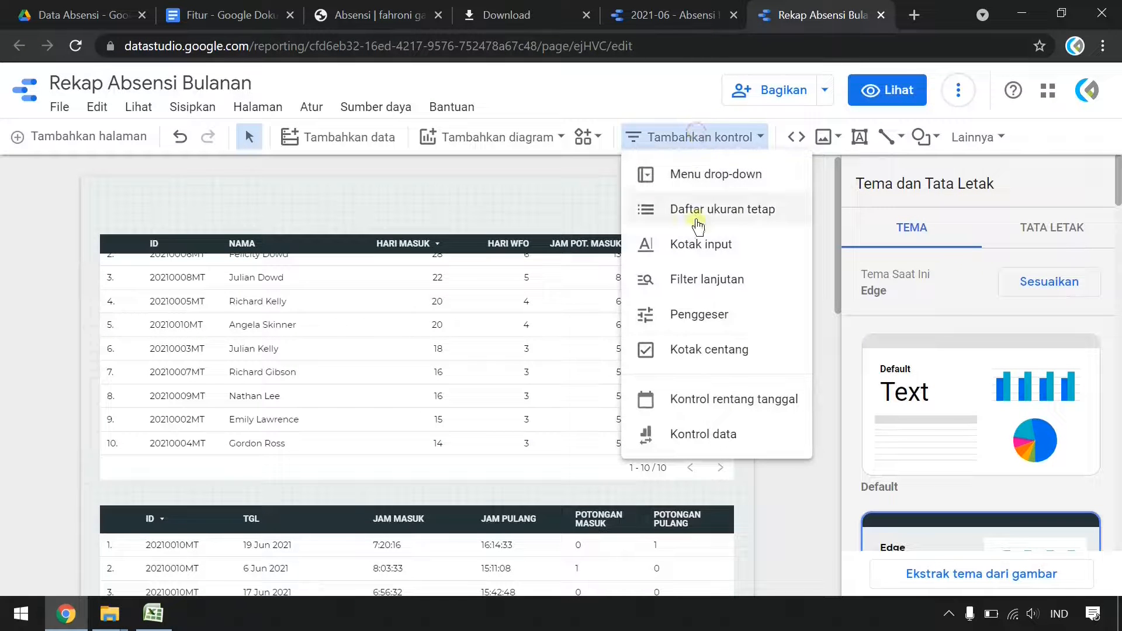
click(724, 175)
click(468, 189)
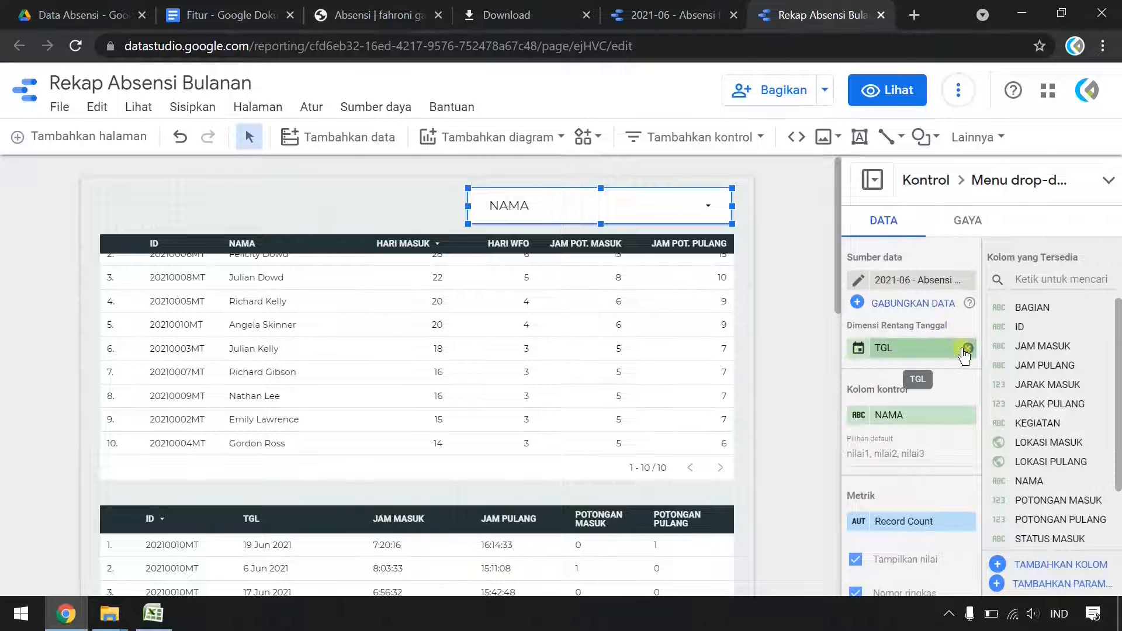
Remove the TGL date range dimension and the Record Count metric from the NAMA drop-down control
click(968, 348)
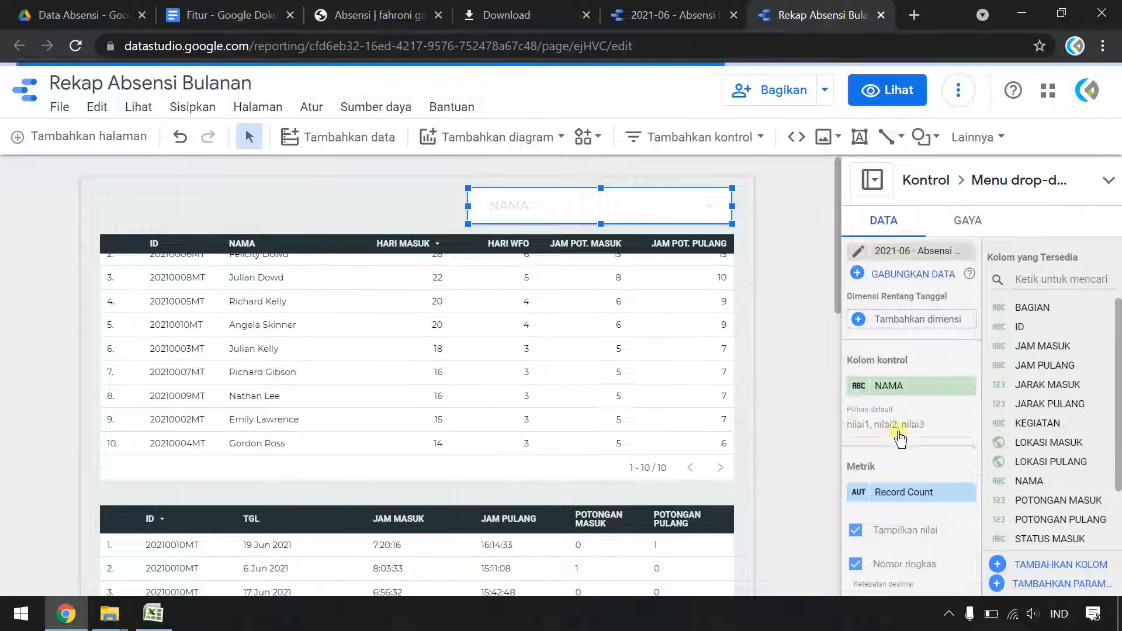
scroll(900, 438, down, 1)
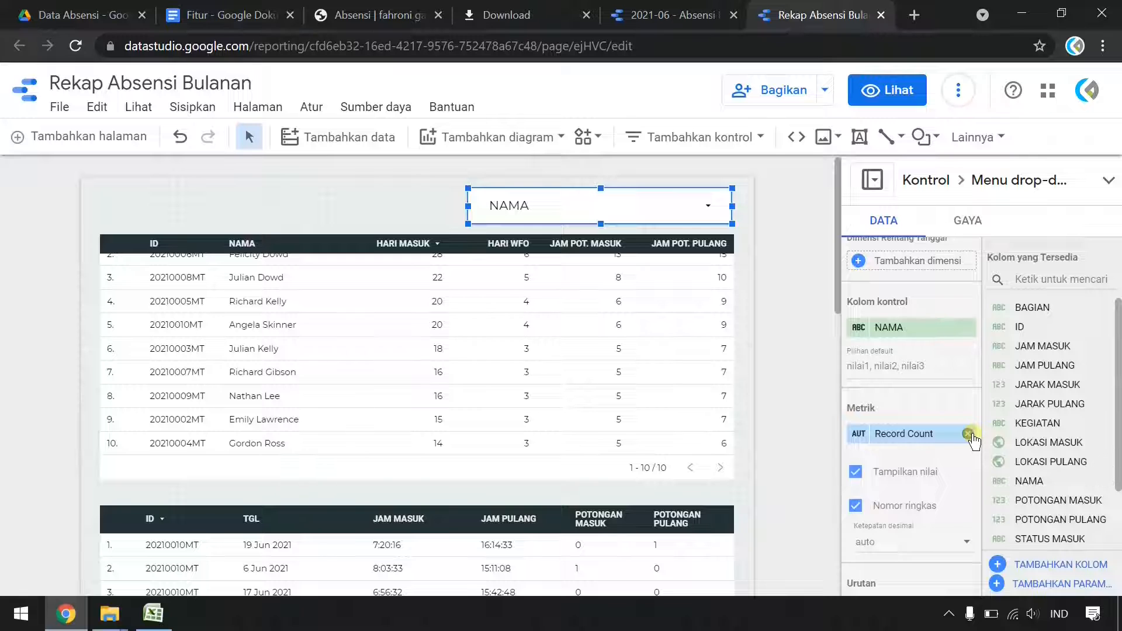
click(968, 434)
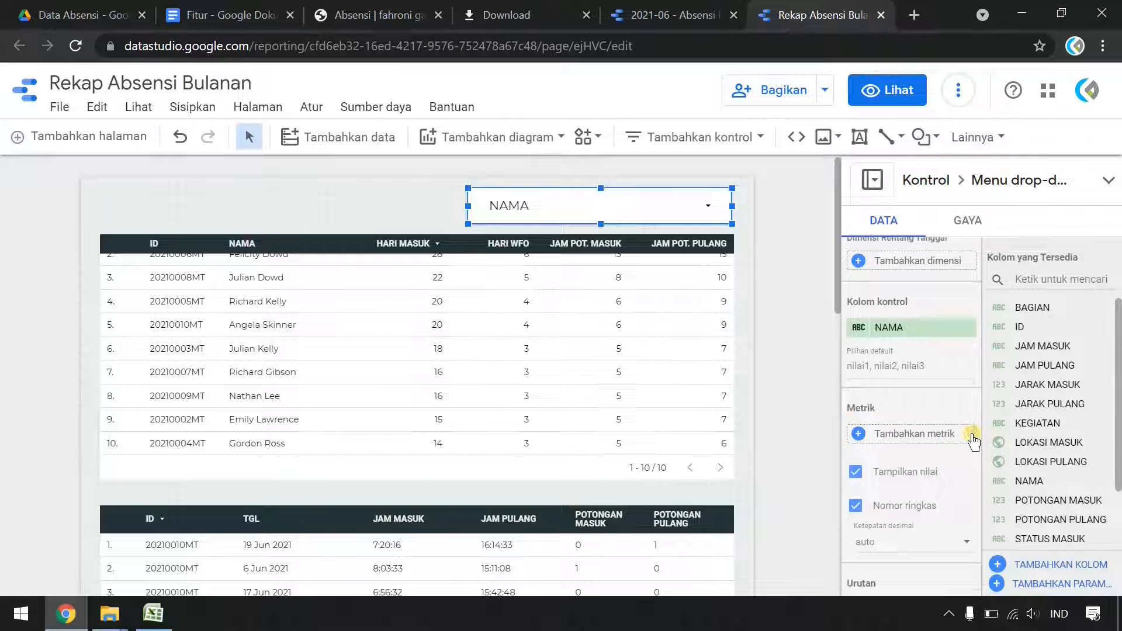
click(783, 330)
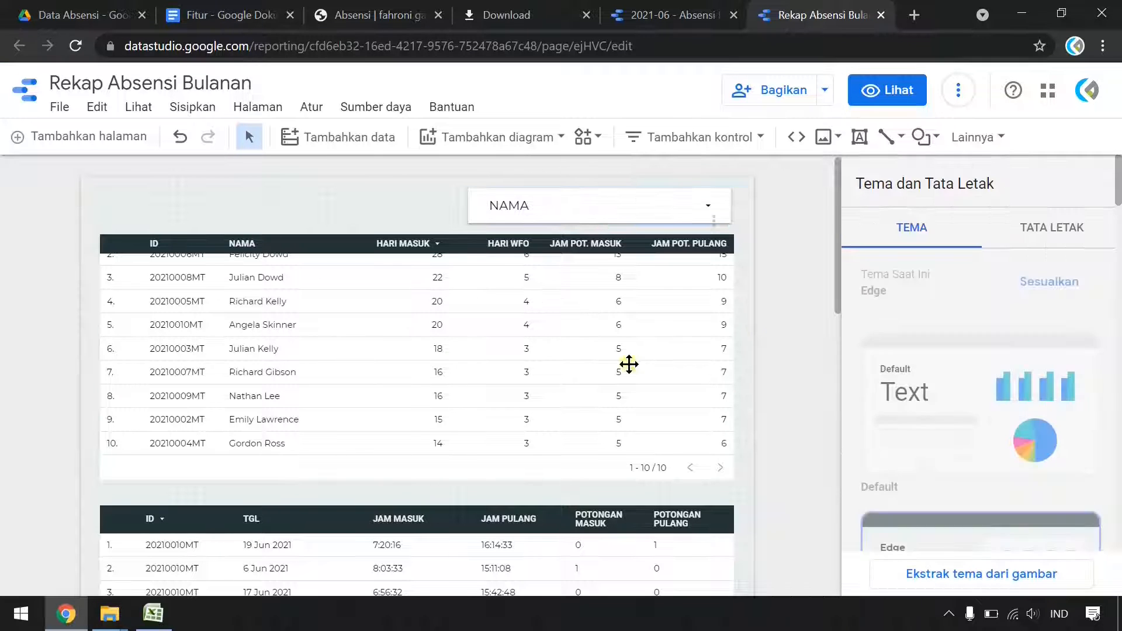
Preview the report, filter it to only the first employee listed in the NAMA drop-down, and review both tables
click(878, 96)
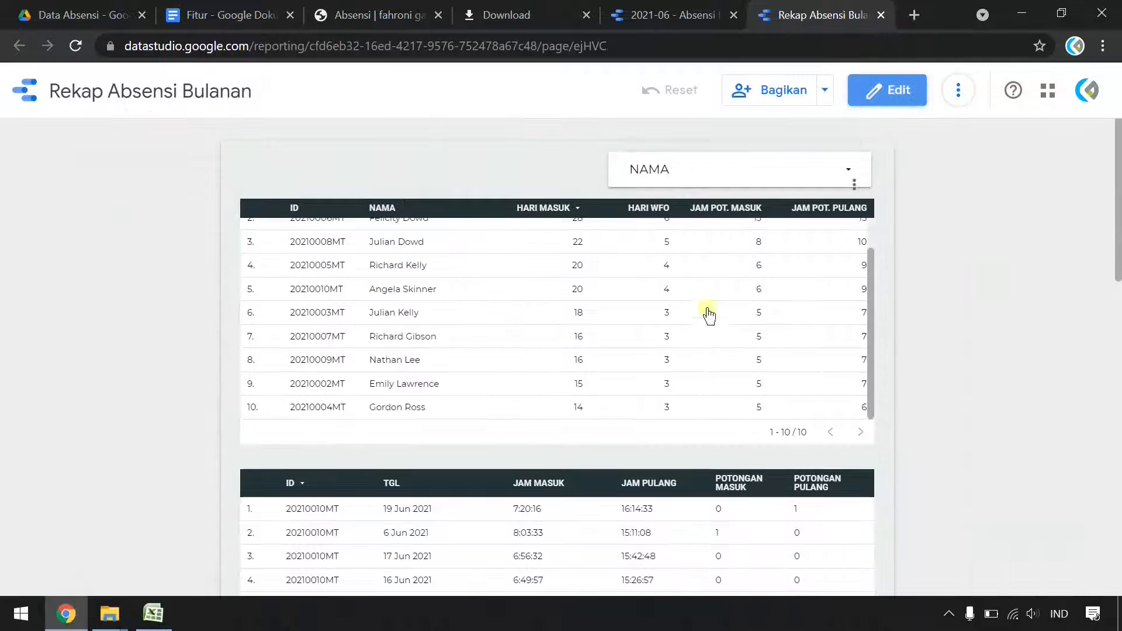
click(830, 172)
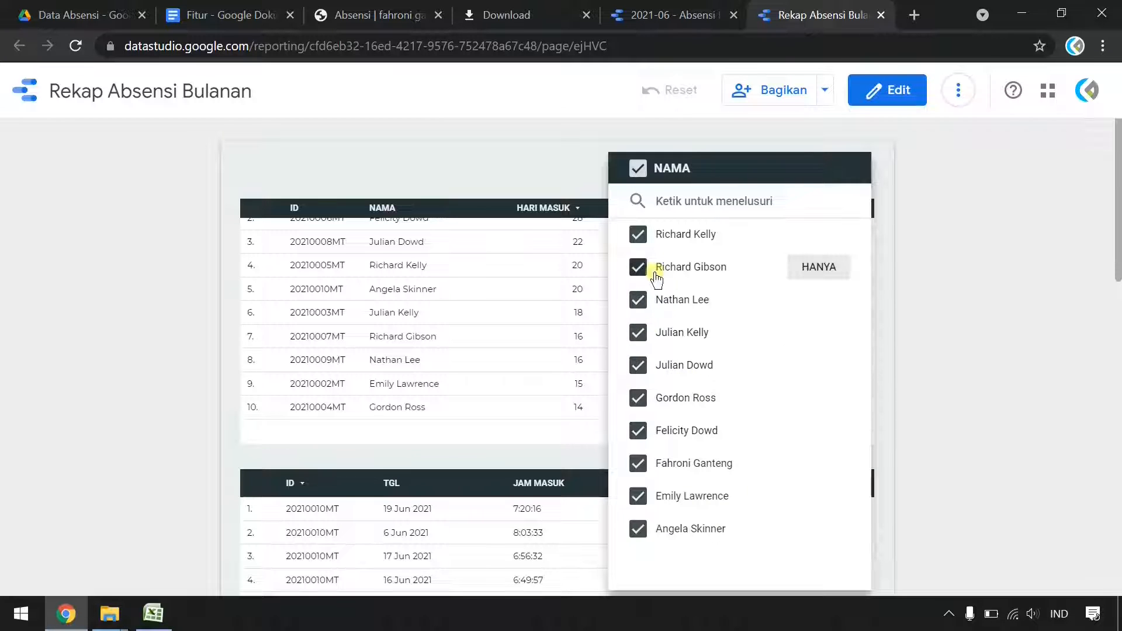
click(832, 241)
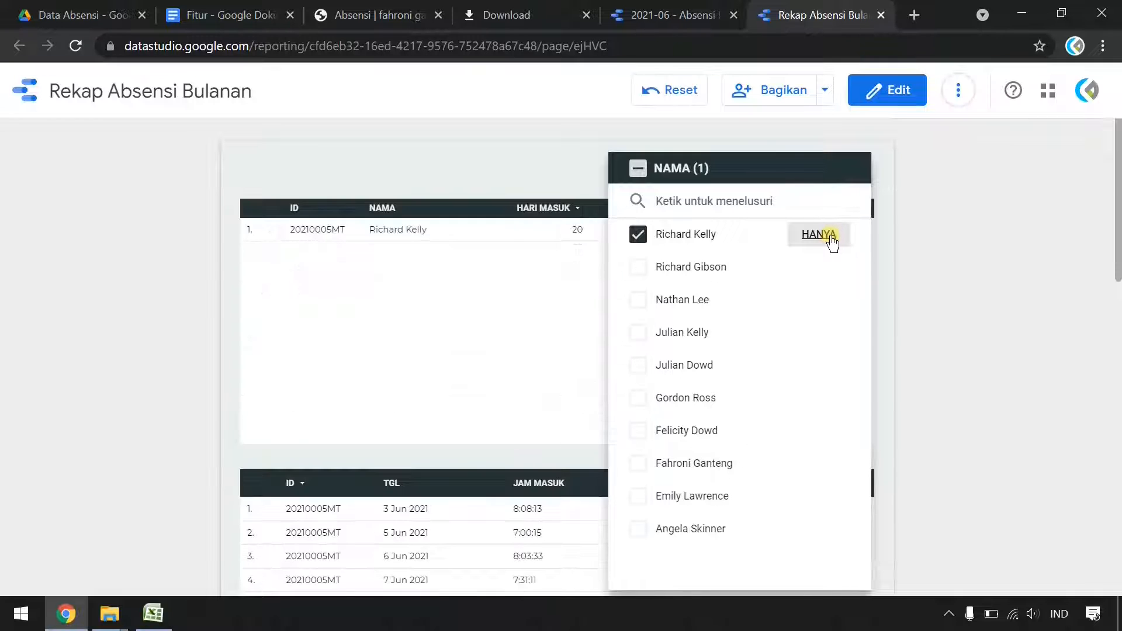
click(506, 377)
scroll(641, 388, down, 8)
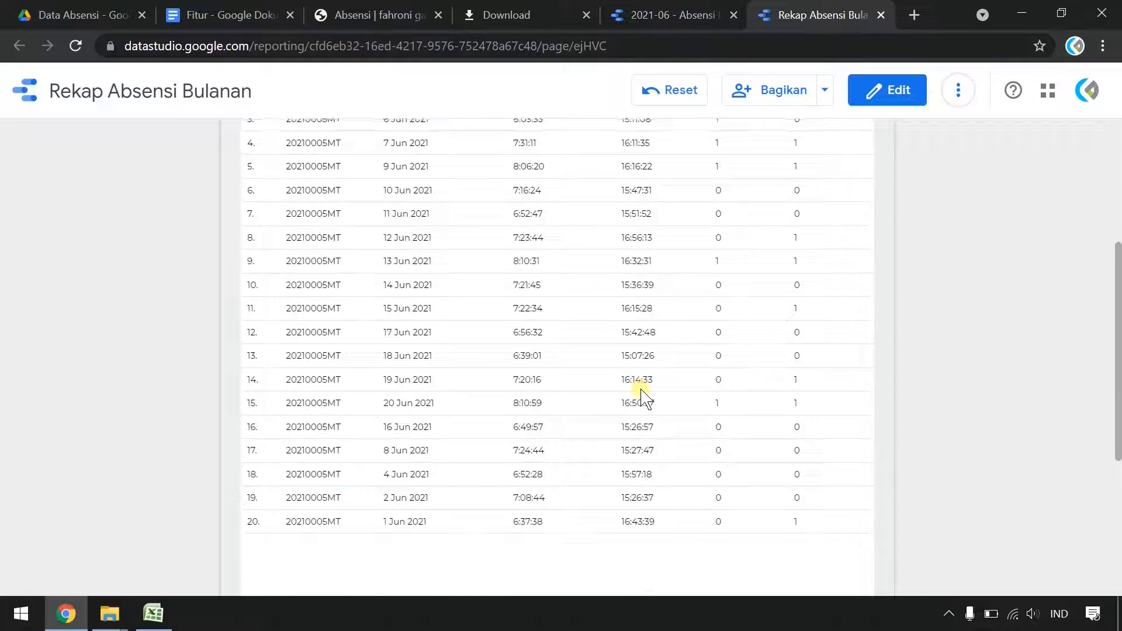
scroll(645, 393, up, 8)
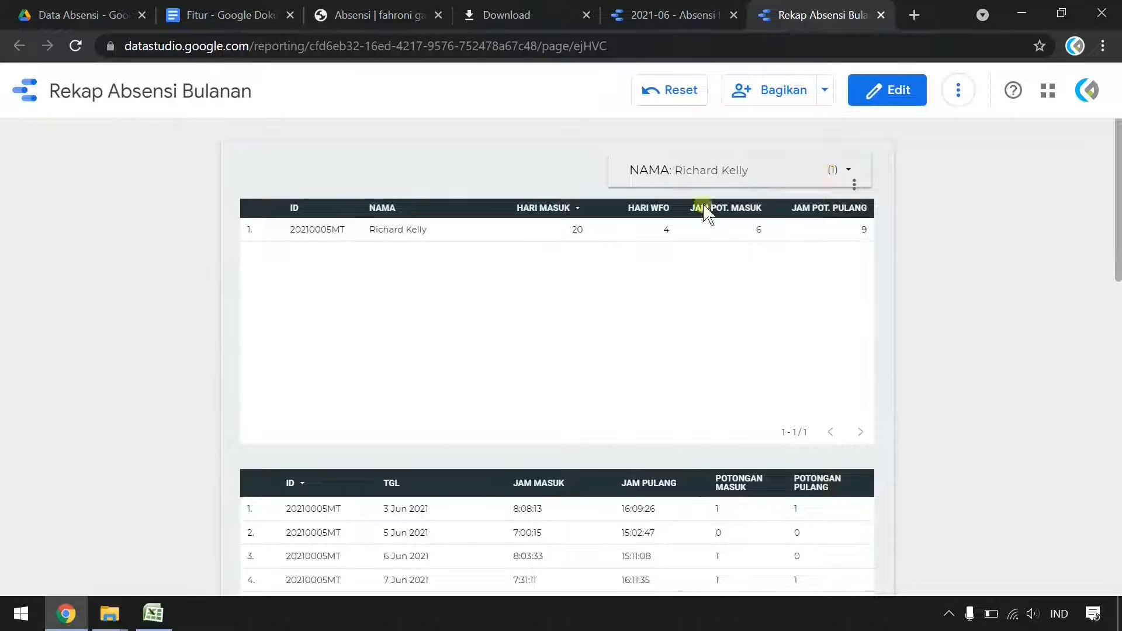
Reselect all names in the NAMA filter, search it for "go", show only the matching employee's records, and return to editing
click(835, 170)
click(637, 170)
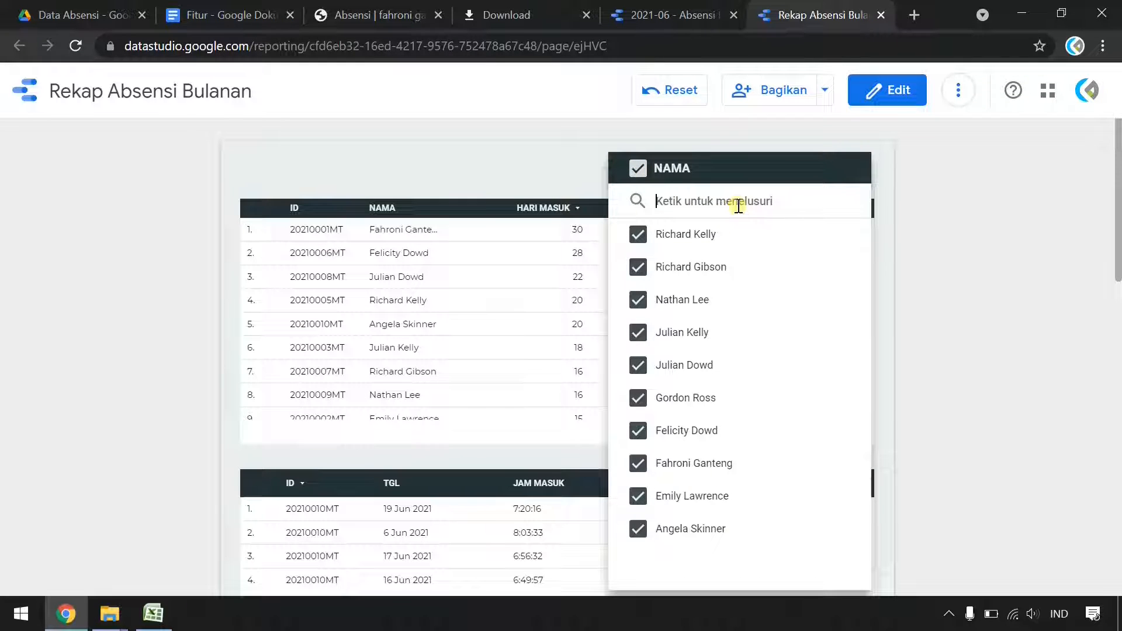
click(739, 205)
text(go)
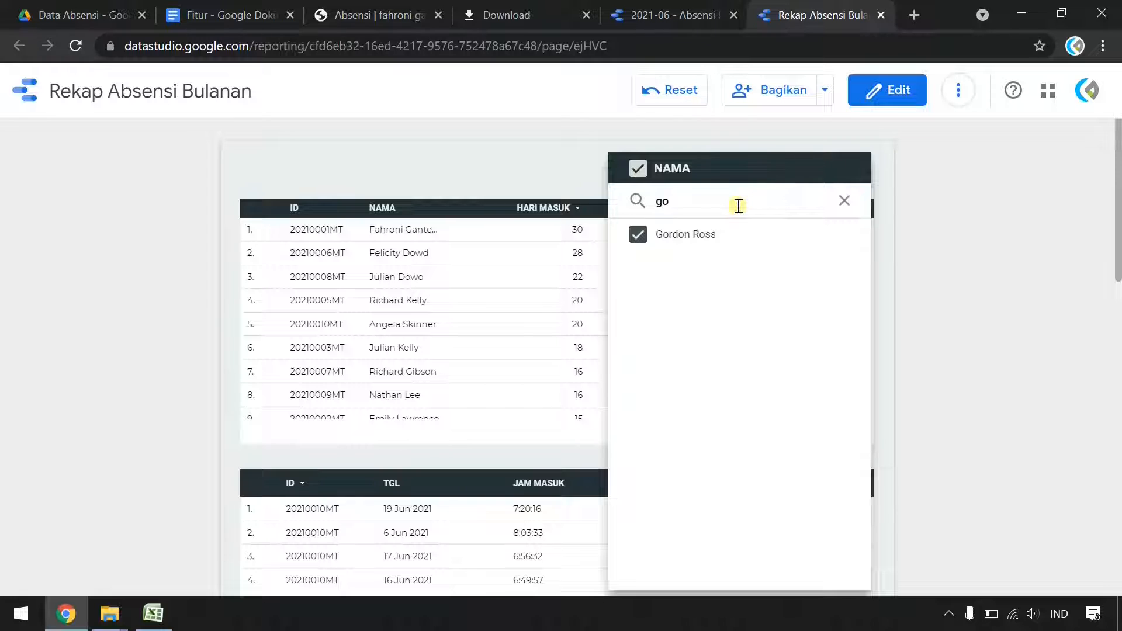
click(820, 235)
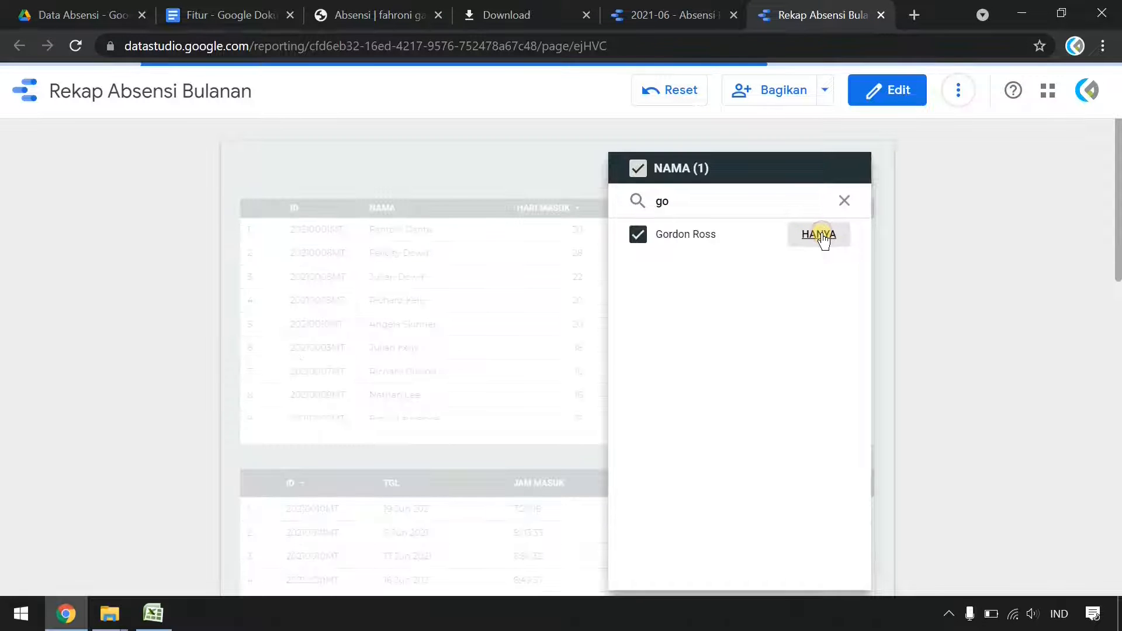
click(462, 184)
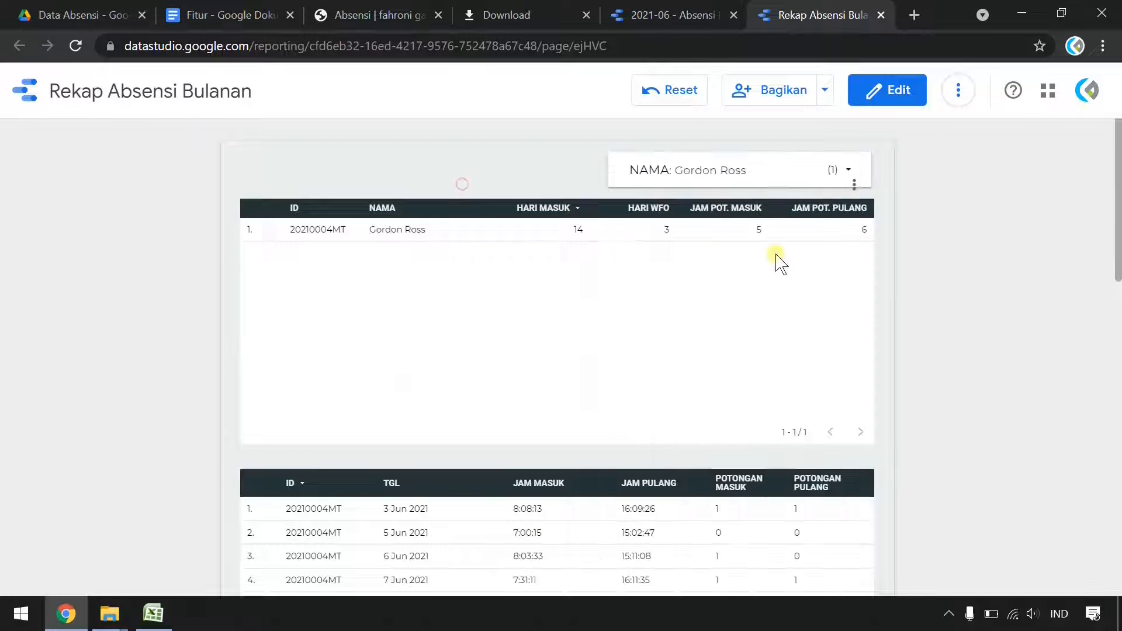
scroll(779, 258, down, 3)
scroll(729, 302, down, 4)
click(891, 90)
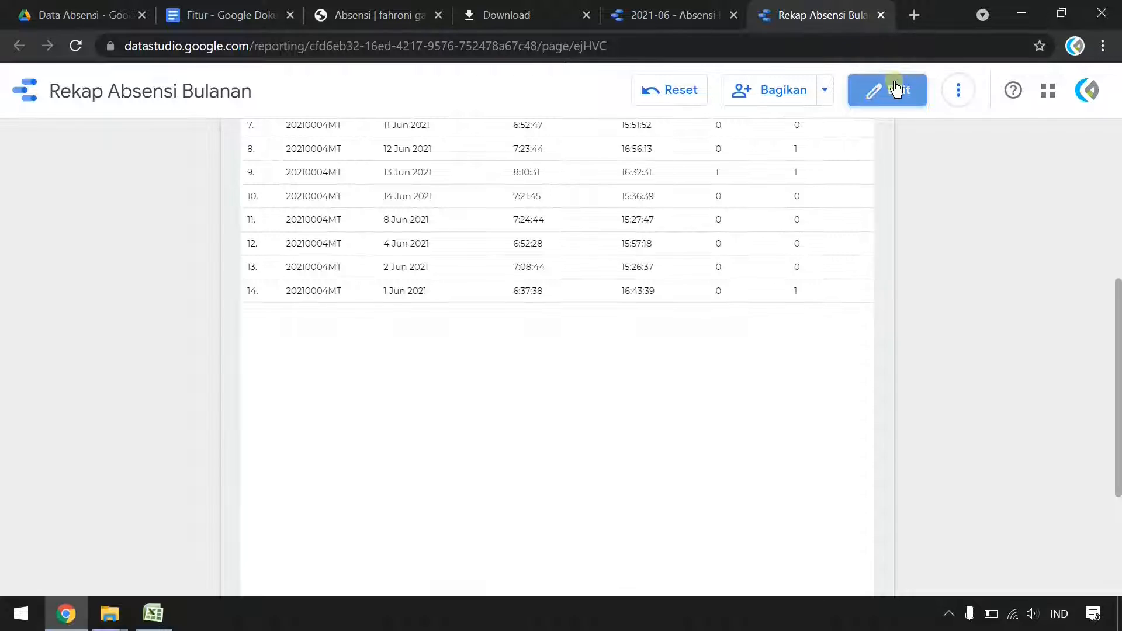
Add the text label REKAP ABSENSI above the recap table, beside the NAMA drop-down control
scroll(619, 329, up, 8)
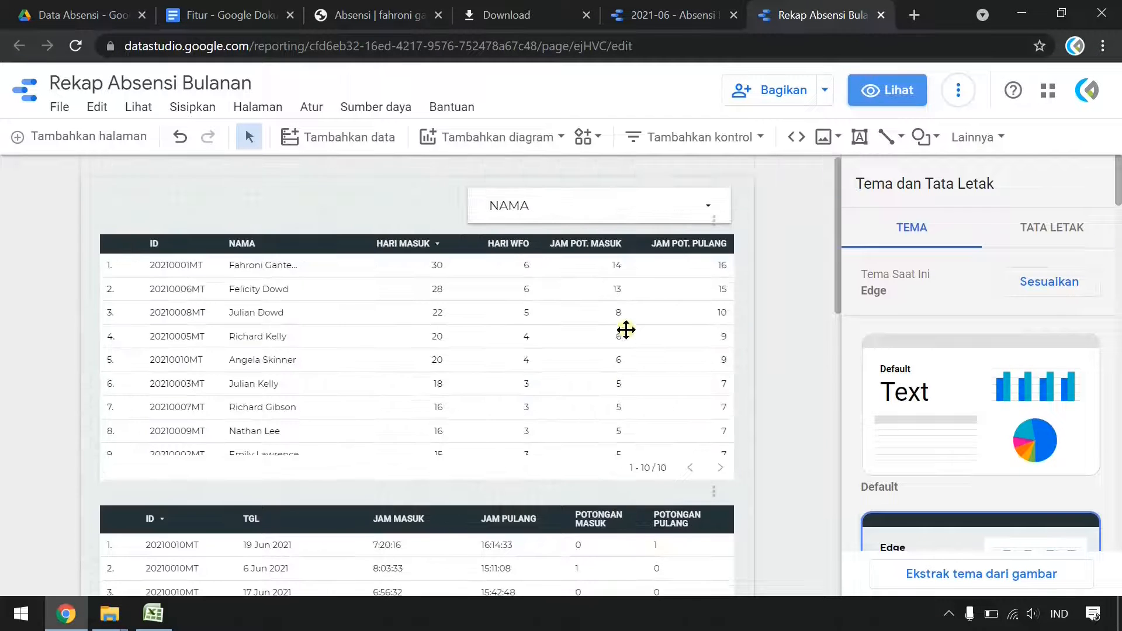
click(868, 139)
drag(111, 194, 458, 220)
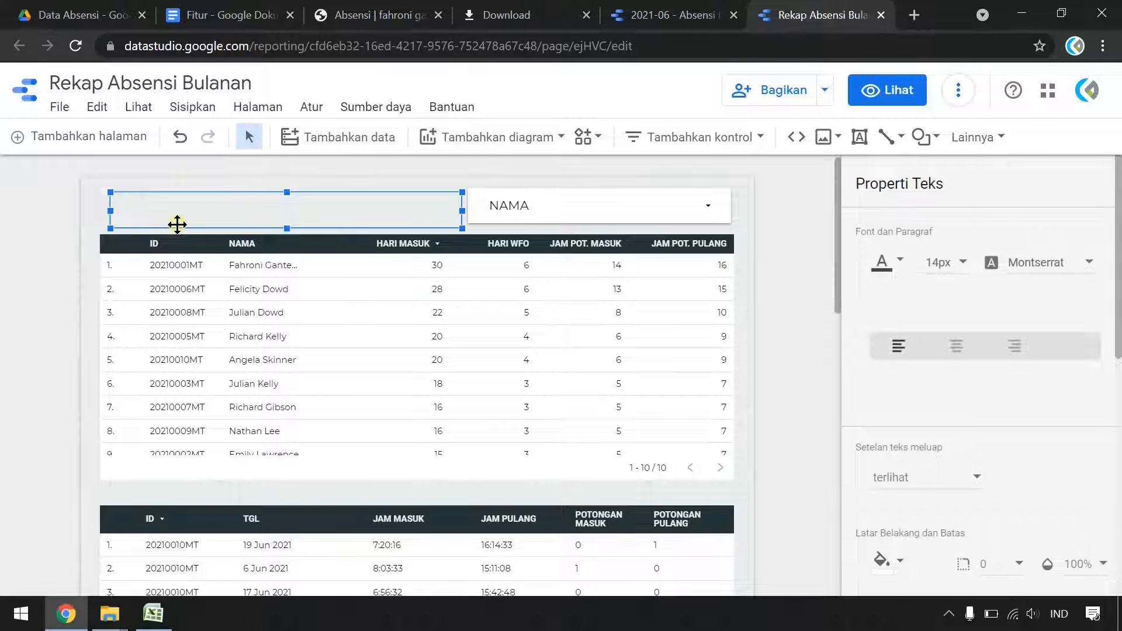
click(63, 226)
drag(303, 223, 292, 223)
click(46, 264)
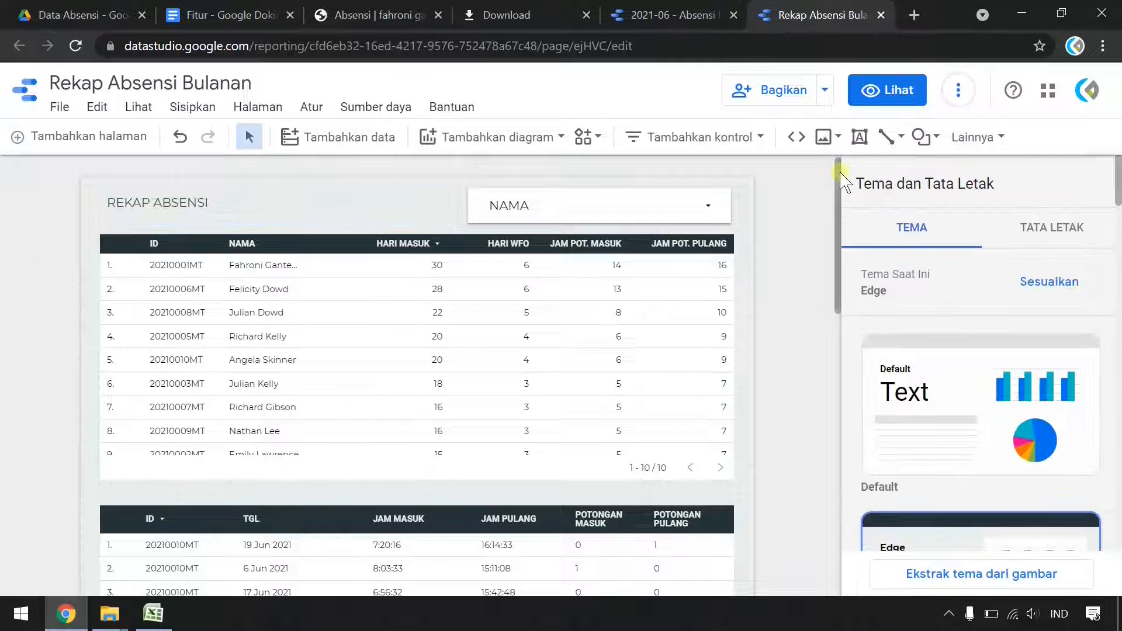
Draw a rectangle across the page header, place it behind the REKAP ABSENSI label and NAMA control, and style it as a borderless light grey band
click(934, 139)
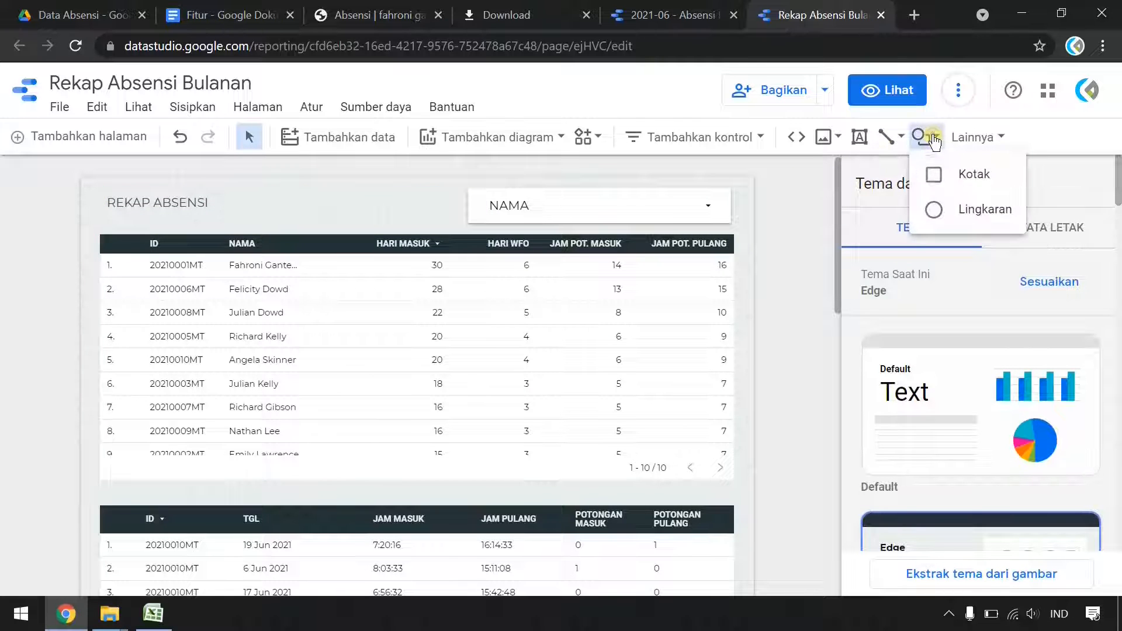
click(947, 178)
mouse_move(78, 178)
mouse_down()
mouse_move(769, 198)
mouse_move(779, 238)
mouse_move(748, 240)
mouse_move(754, 231)
mouse_up()
right_click(696, 206)
click(858, 327)
click(892, 261)
click(951, 172)
click(901, 263)
click(905, 173)
click(808, 267)
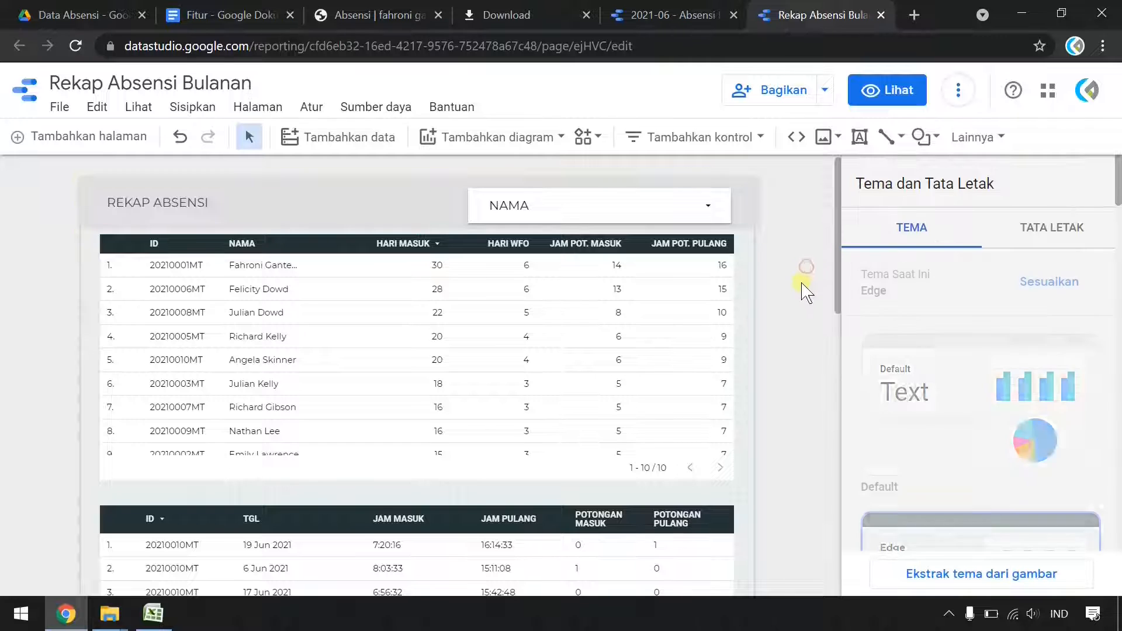
Preview the report and review the header, the attendance recap table and the daily detail table
click(894, 90)
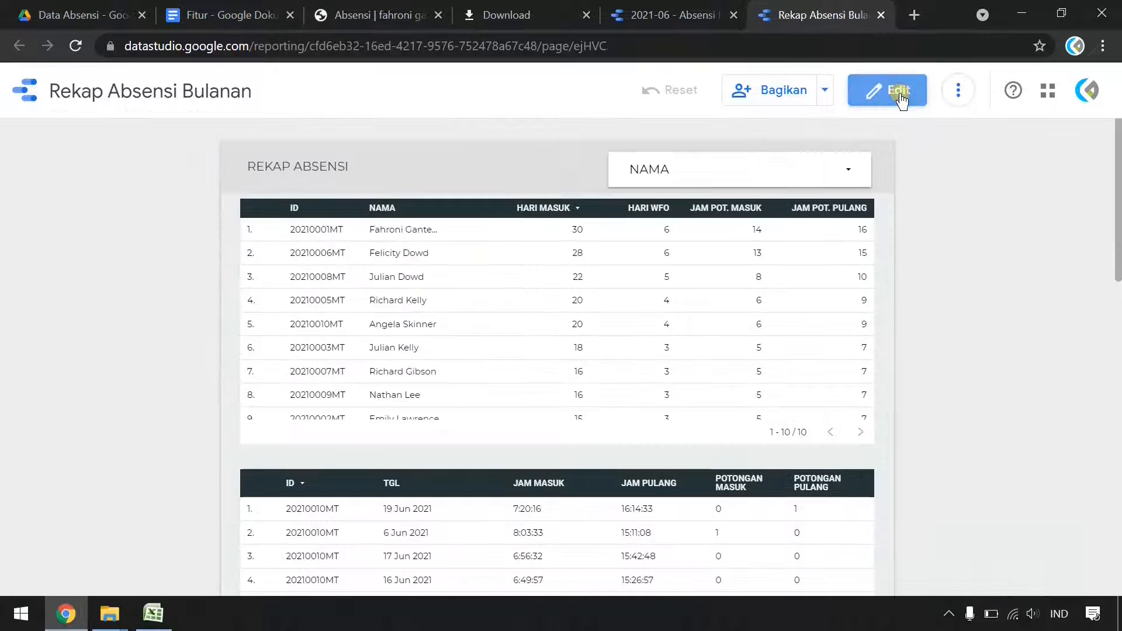
scroll(710, 447, down, 5)
scroll(721, 458, up, 5)
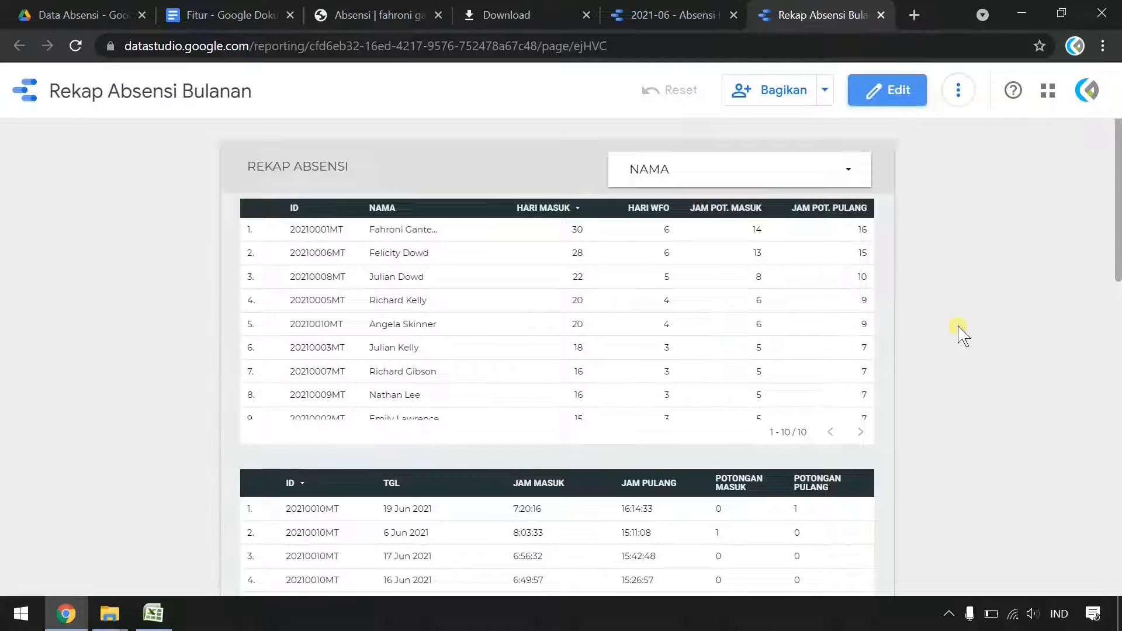
scroll(960, 336, down, 13)
scroll(960, 339, up, 13)
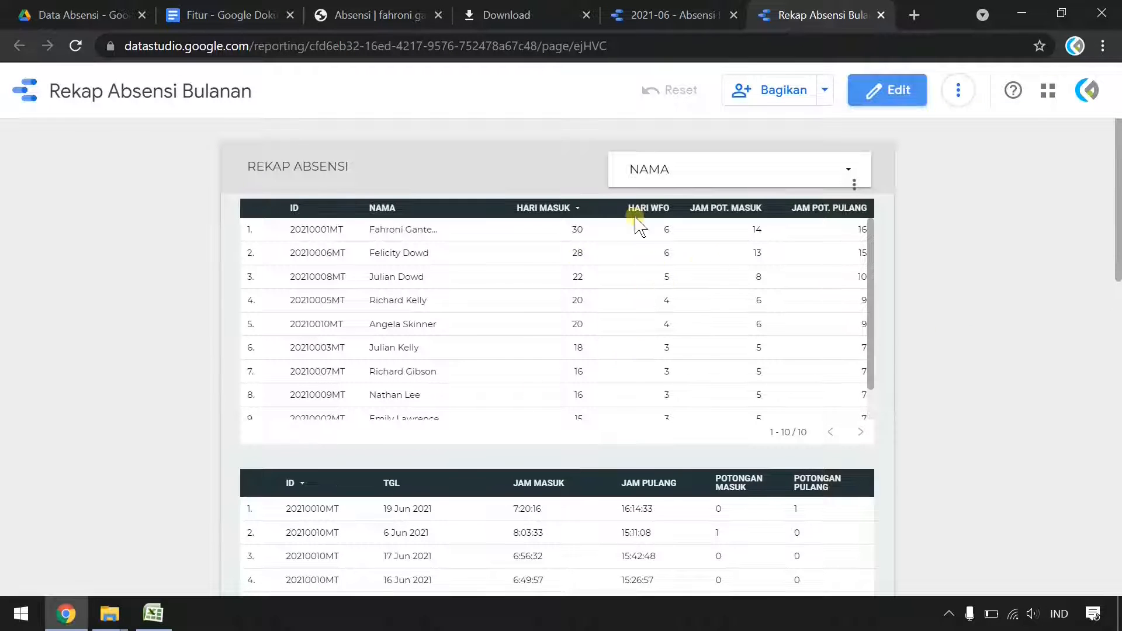
scroll(389, 368, down, 3)
scroll(644, 418, down, 11)
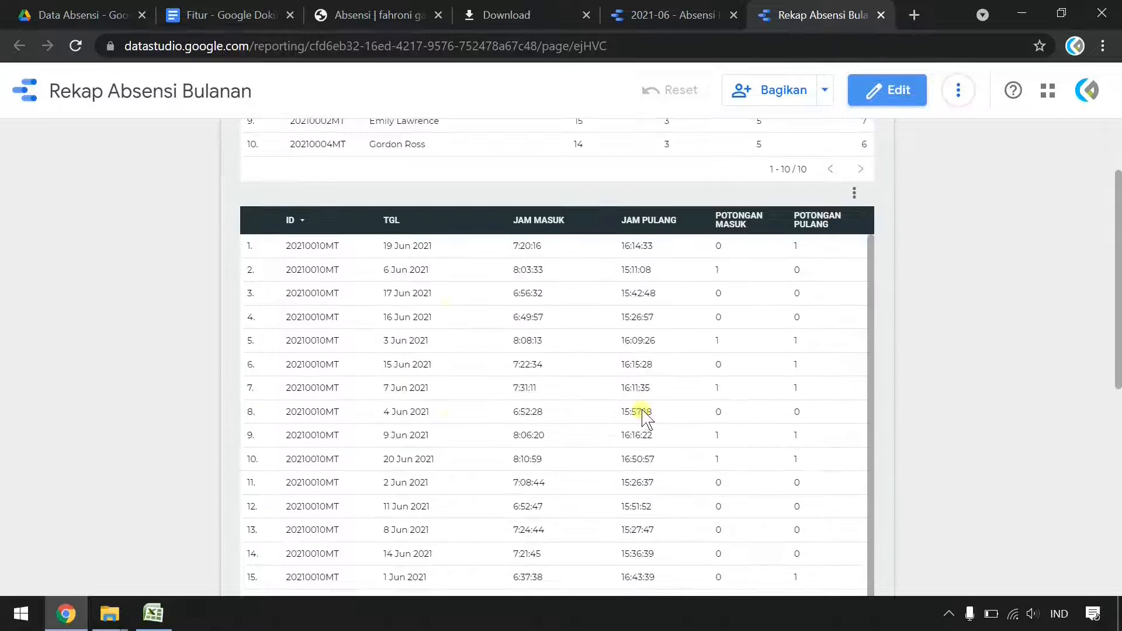
scroll(643, 424, up, 9)
scroll(643, 430, up, 3)
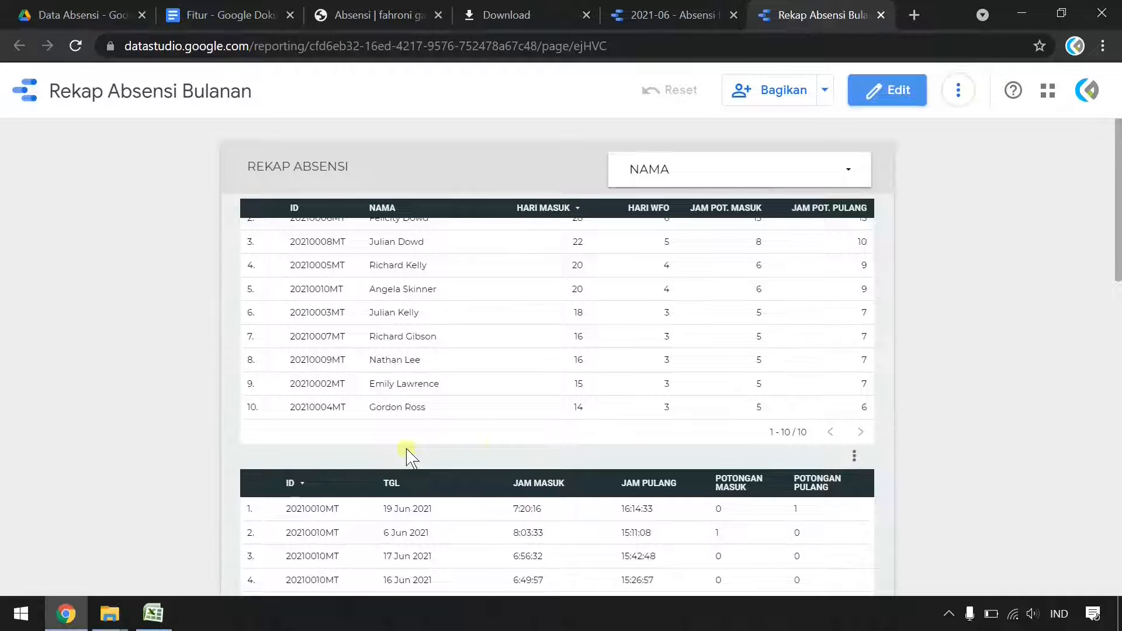
Filter the daily detail table by selecting the fourth employee's row in the recap table, and review that employee's records
click(402, 269)
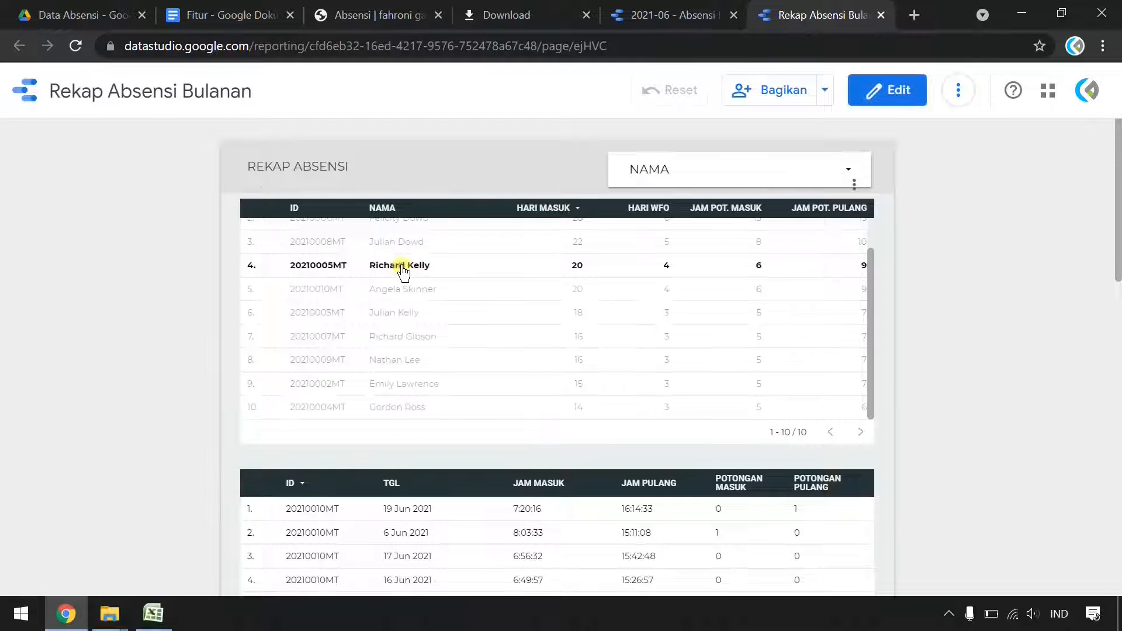
scroll(737, 513, down, 7)
scroll(737, 513, down, 5)
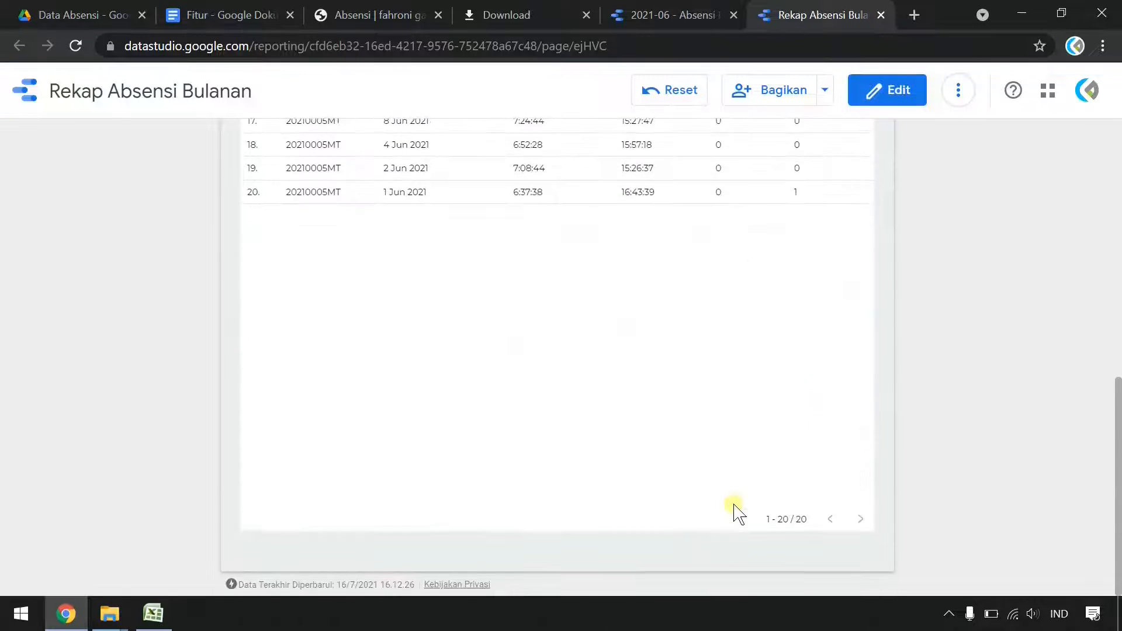
scroll(738, 513, up, 9)
scroll(734, 510, up, 4)
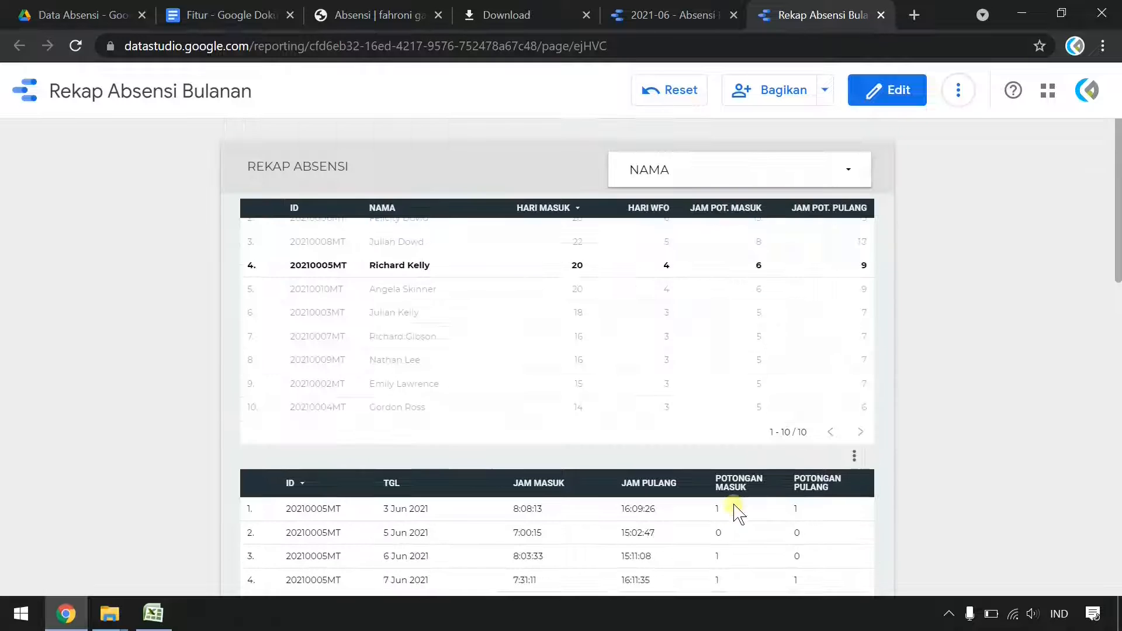
Select the seventh employee's row in the recap table, review the matching daily records, and return to editing
click(411, 337)
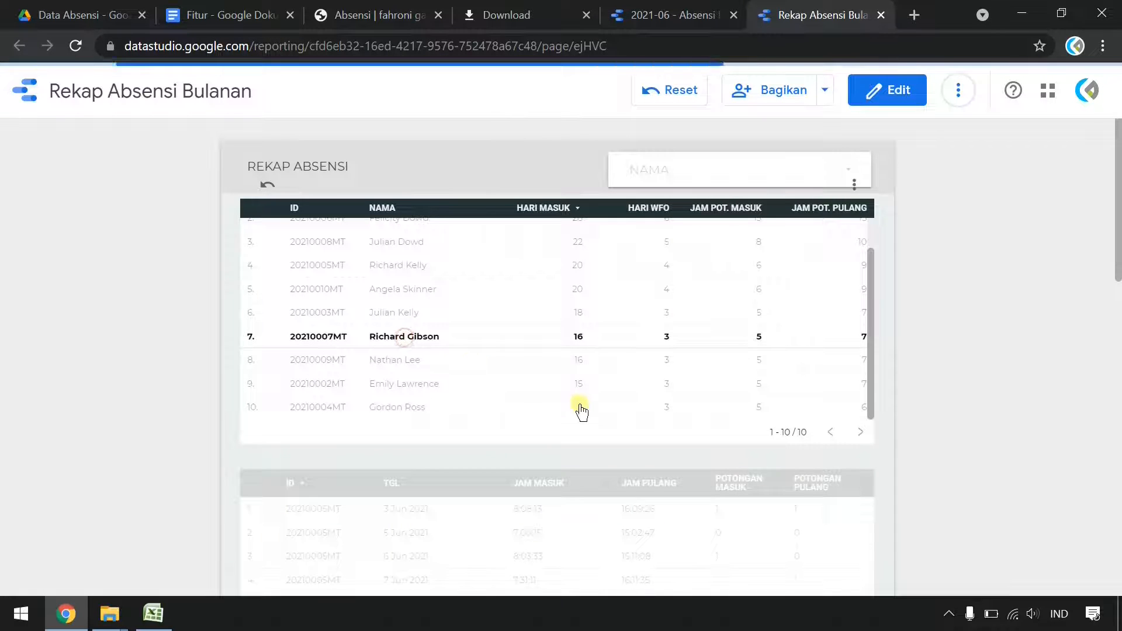
scroll(590, 447, down, 8)
scroll(591, 447, up, 8)
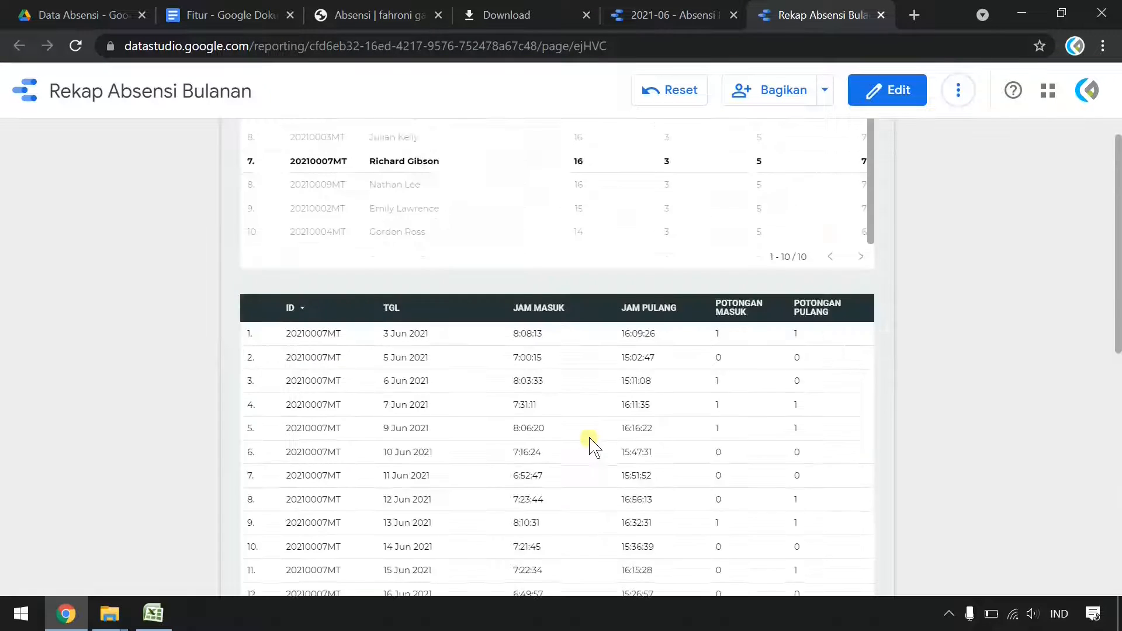
scroll(430, 383, down, 2)
scroll(431, 380, up, 2)
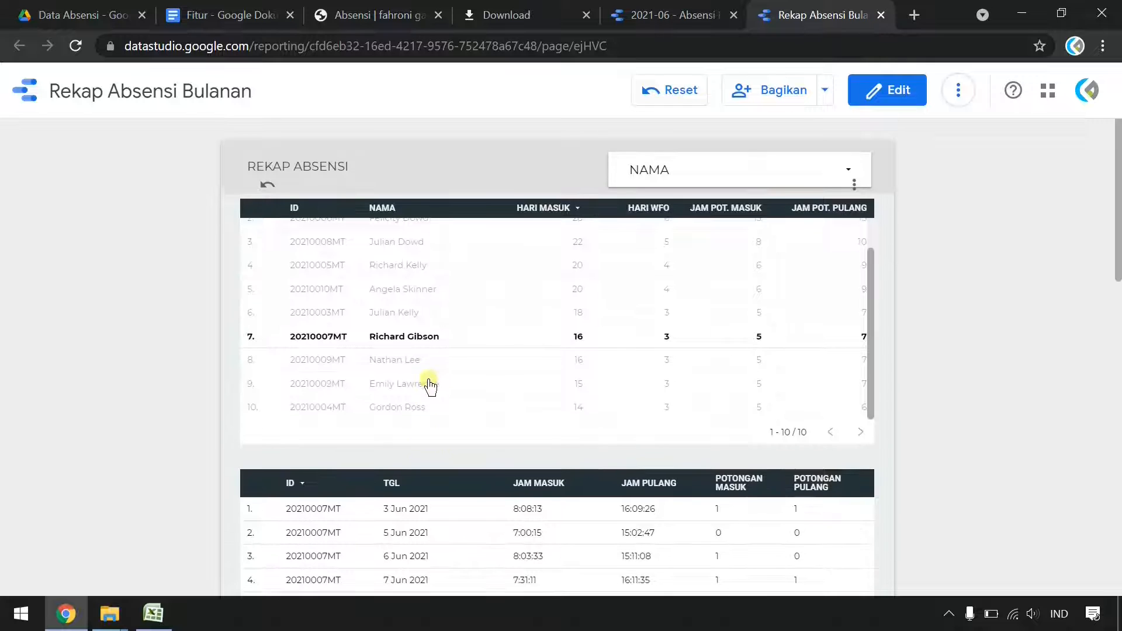
click(877, 92)
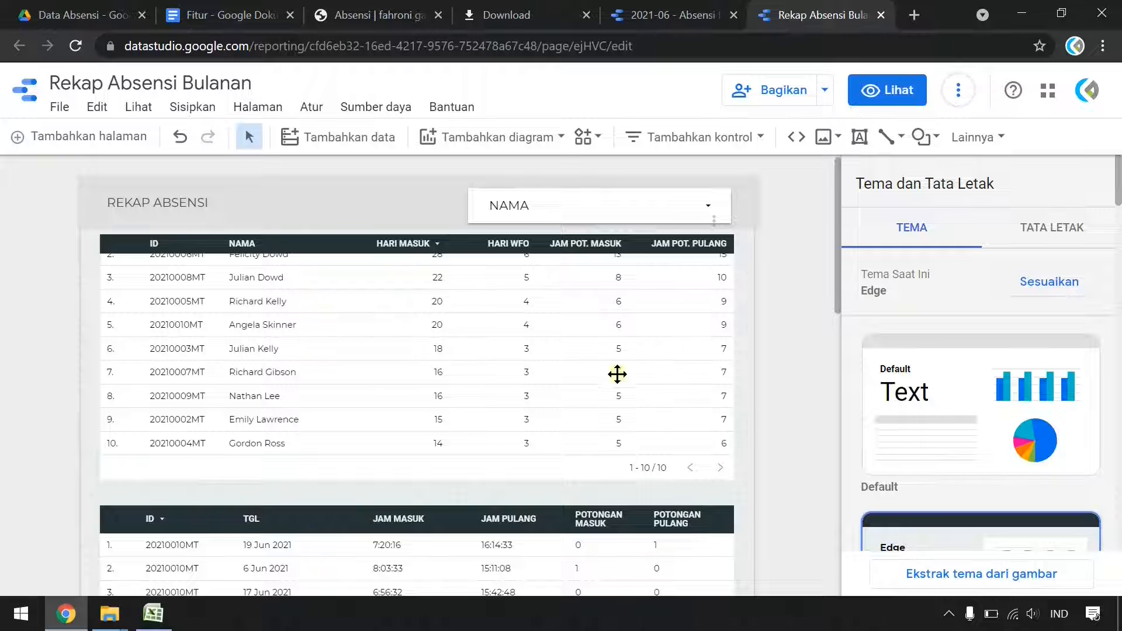
Add a new page to the report and duplicate Halaman 1
click(109, 139)
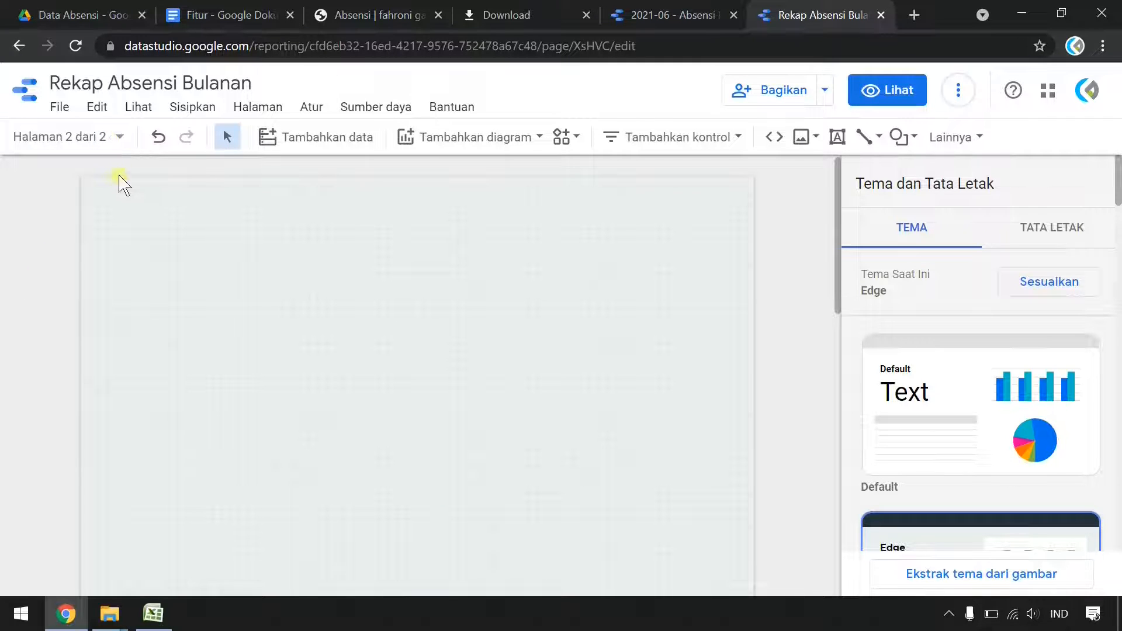
click(118, 136)
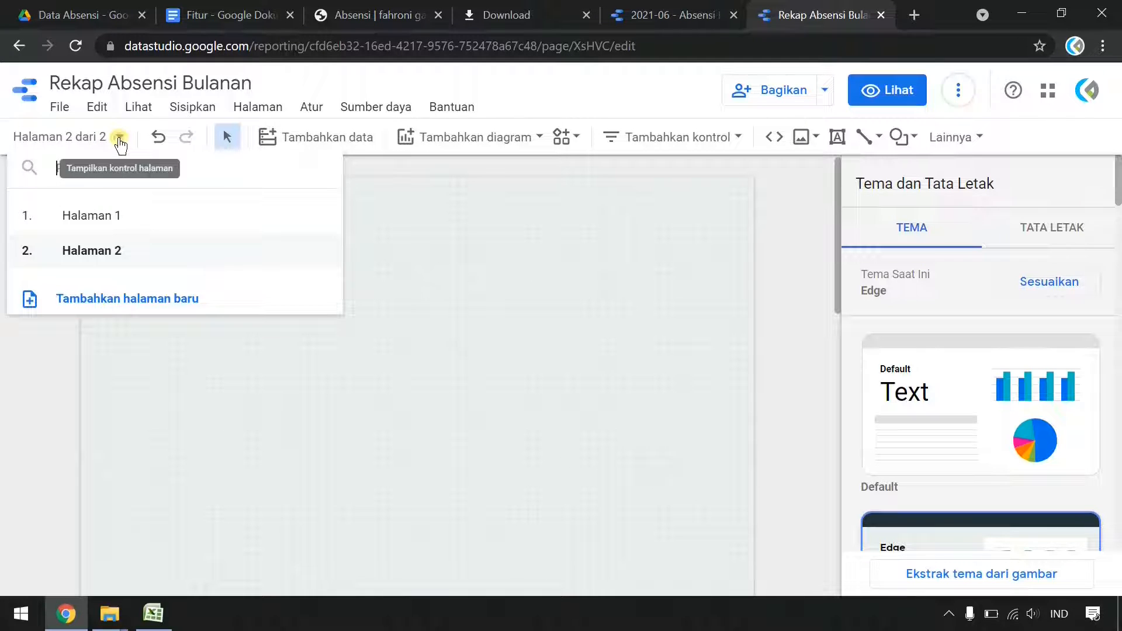
click(320, 219)
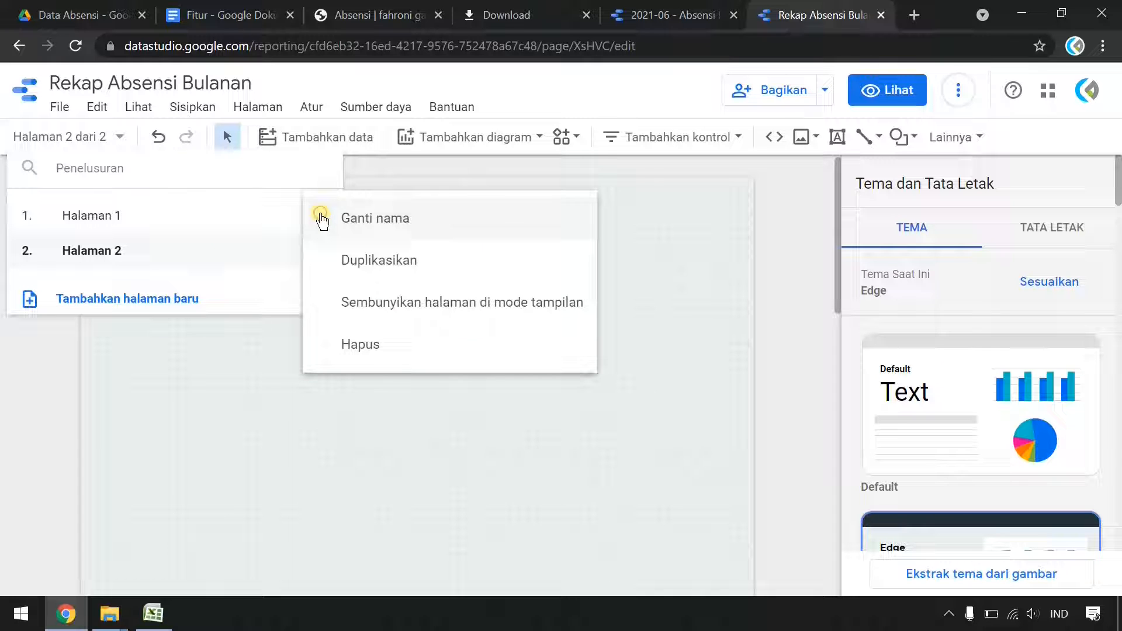
click(350, 270)
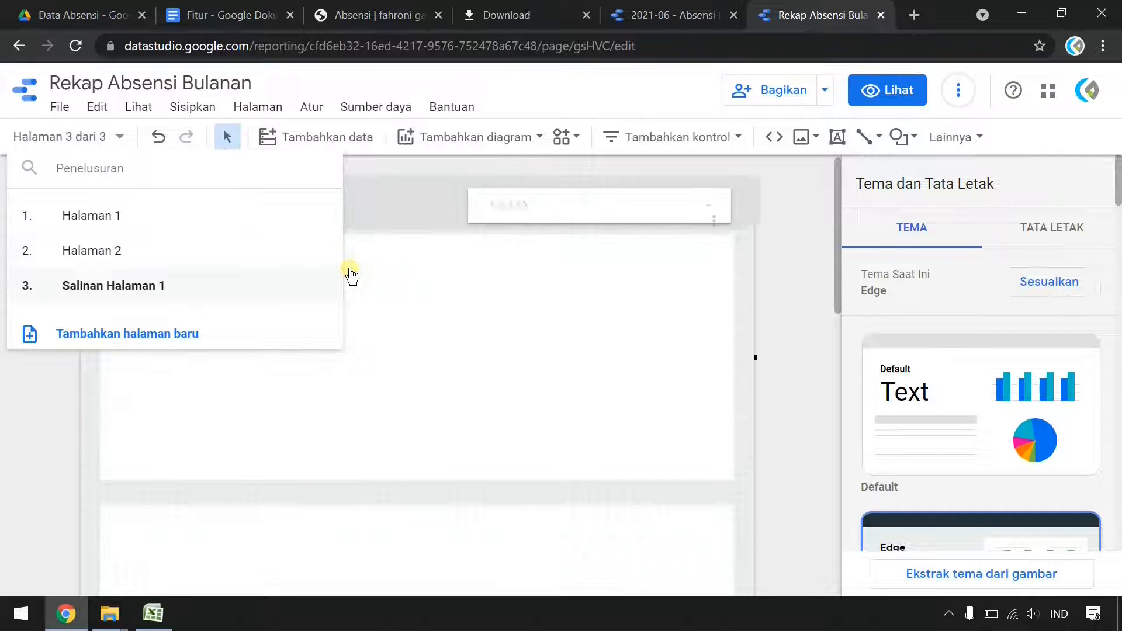
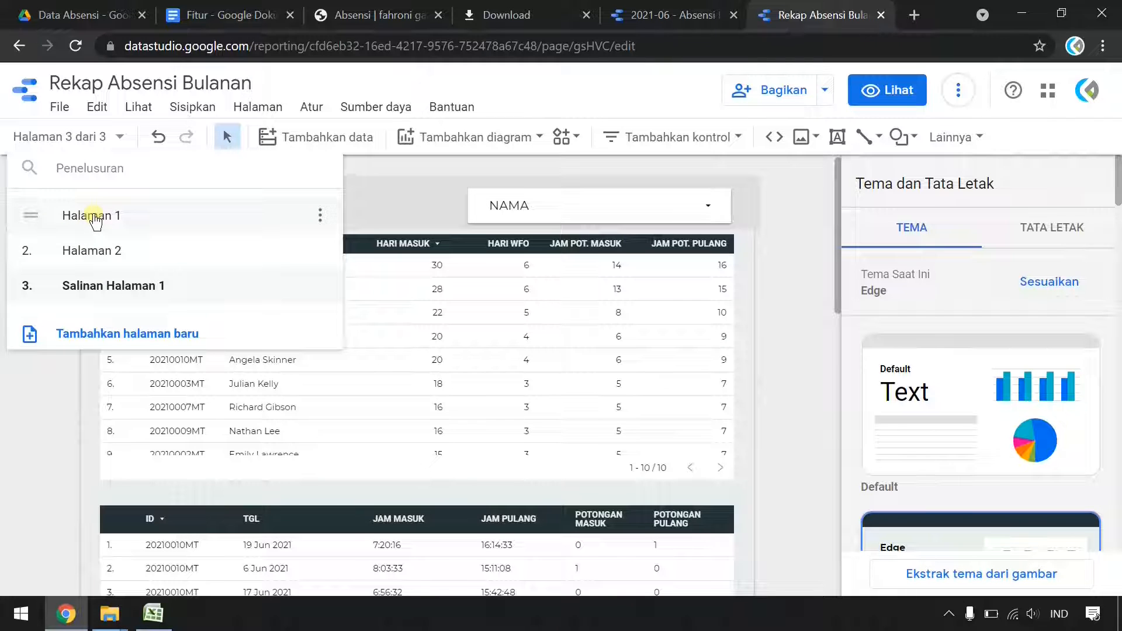
Rename Halaman 1 as Absensi
click(319, 215)
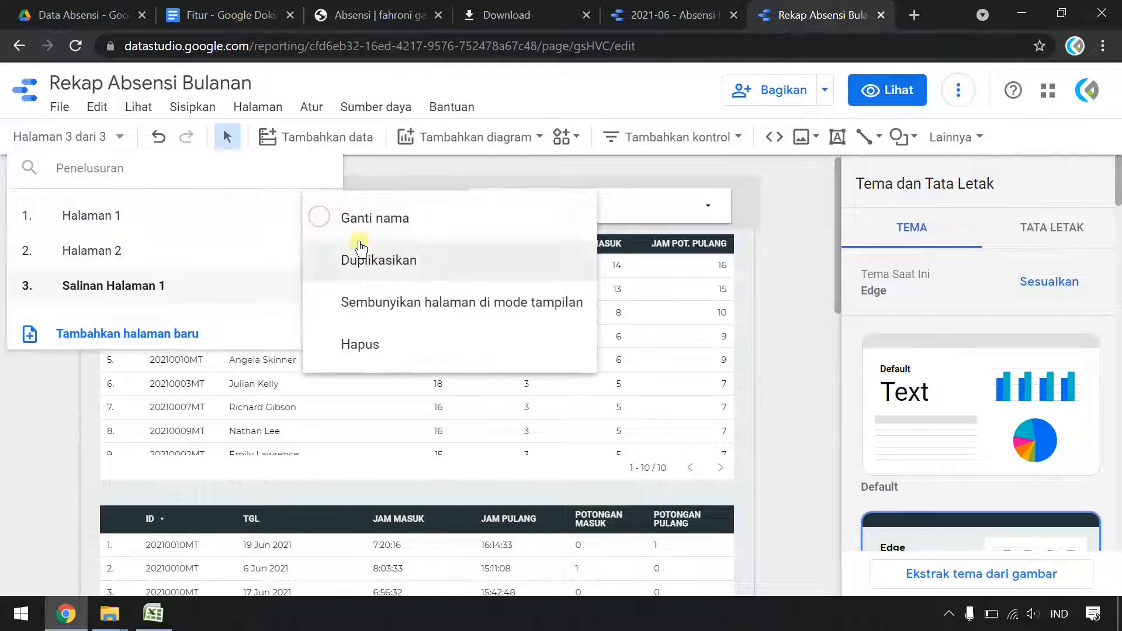
click(368, 222)
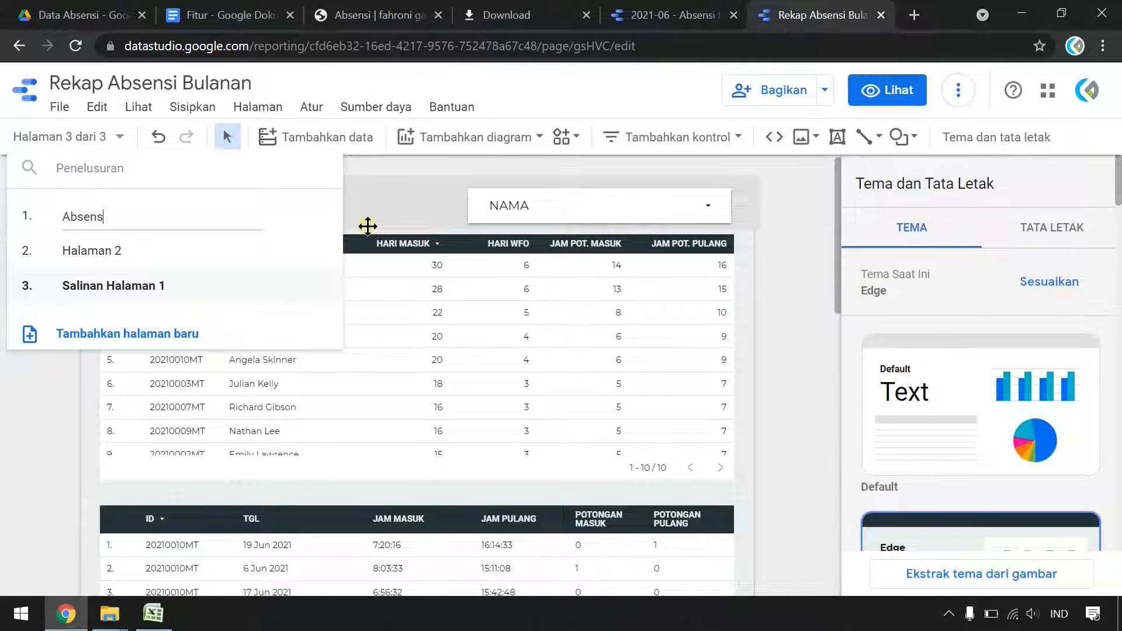
Delete the blank Halaman 2 and rename the duplicated page, Salinan Halaman 1
click(319, 250)
click(359, 258)
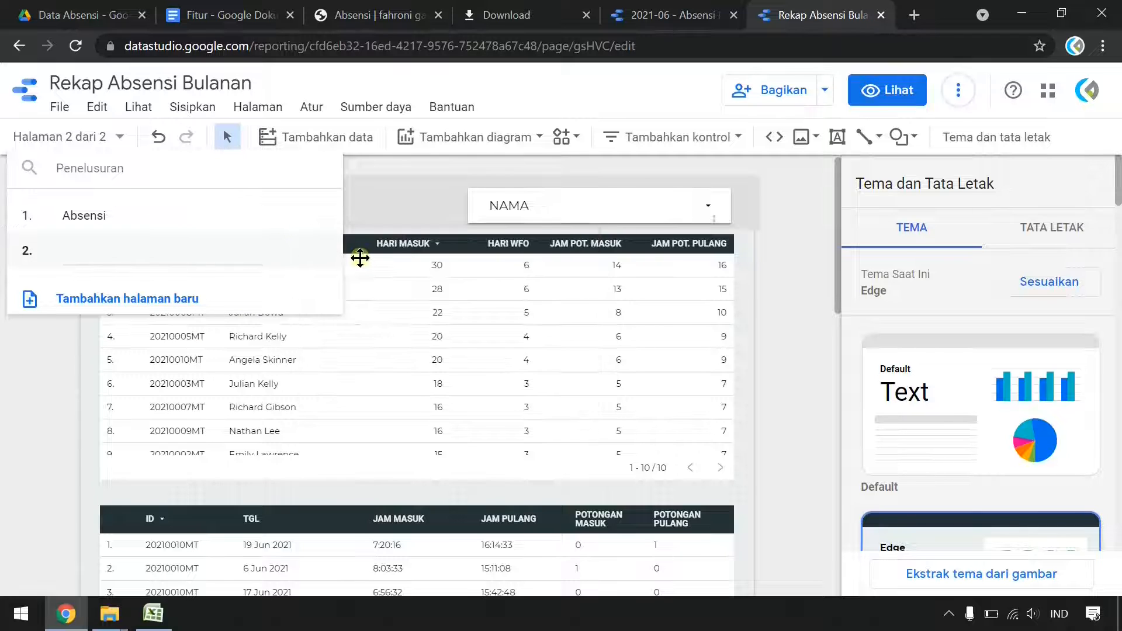
click(781, 298)
Delete the daily detail table from the duplicated page
scroll(645, 466, down, 5)
click(645, 466)
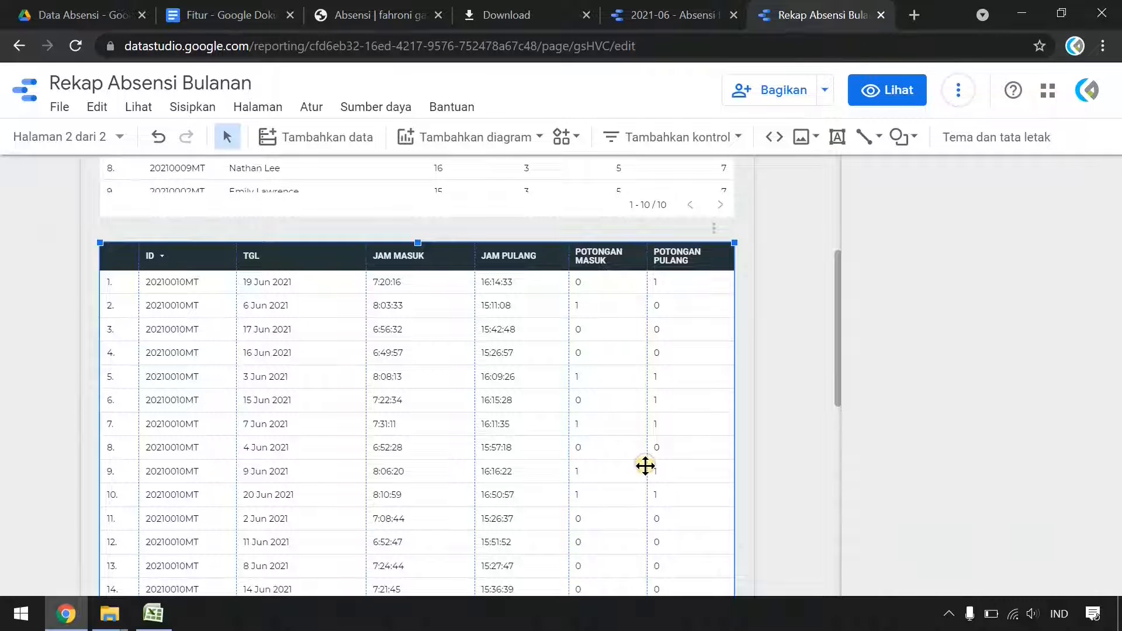
key(Delete)
scroll(689, 431, up, 3)
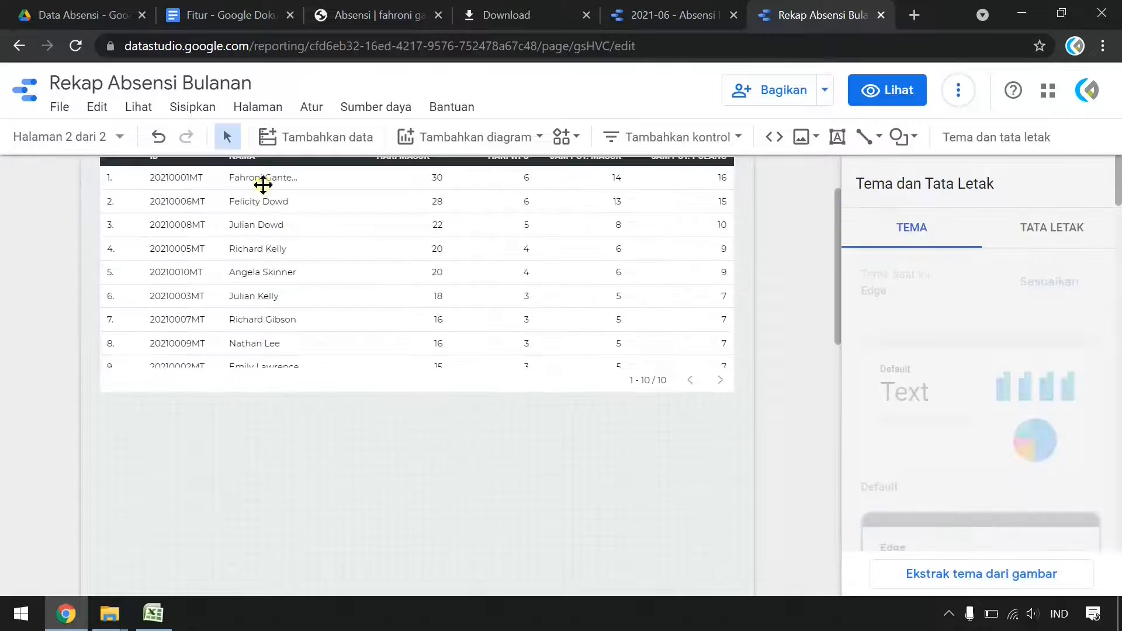
Insert a Google Maps bubble map below the recap table, and enlarge it to the table's width and a greater height
click(447, 139)
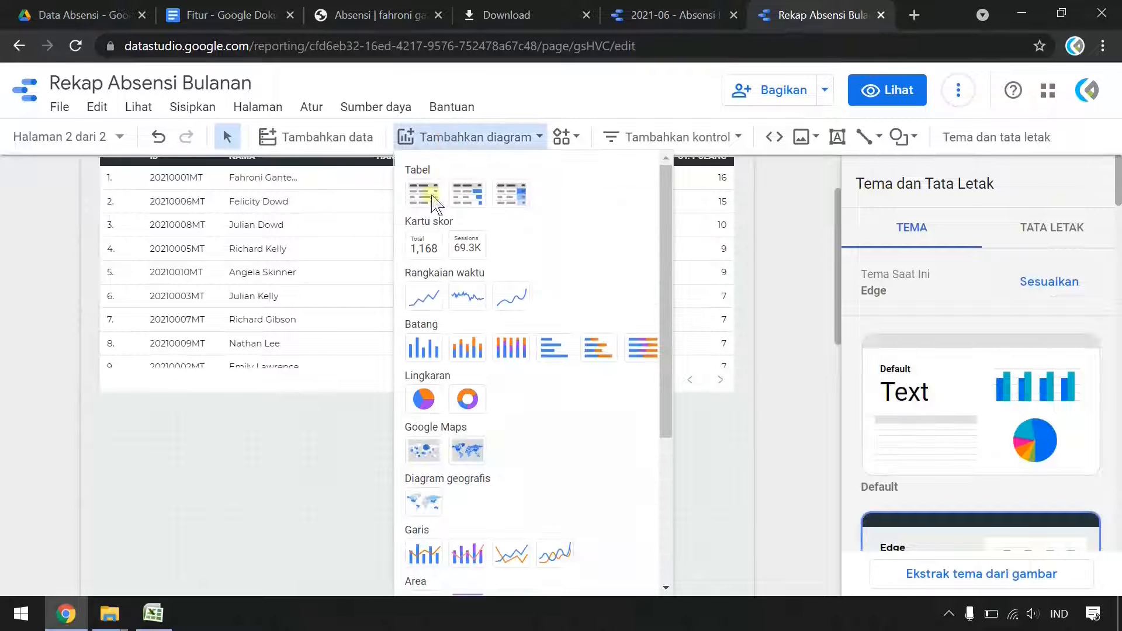
click(424, 454)
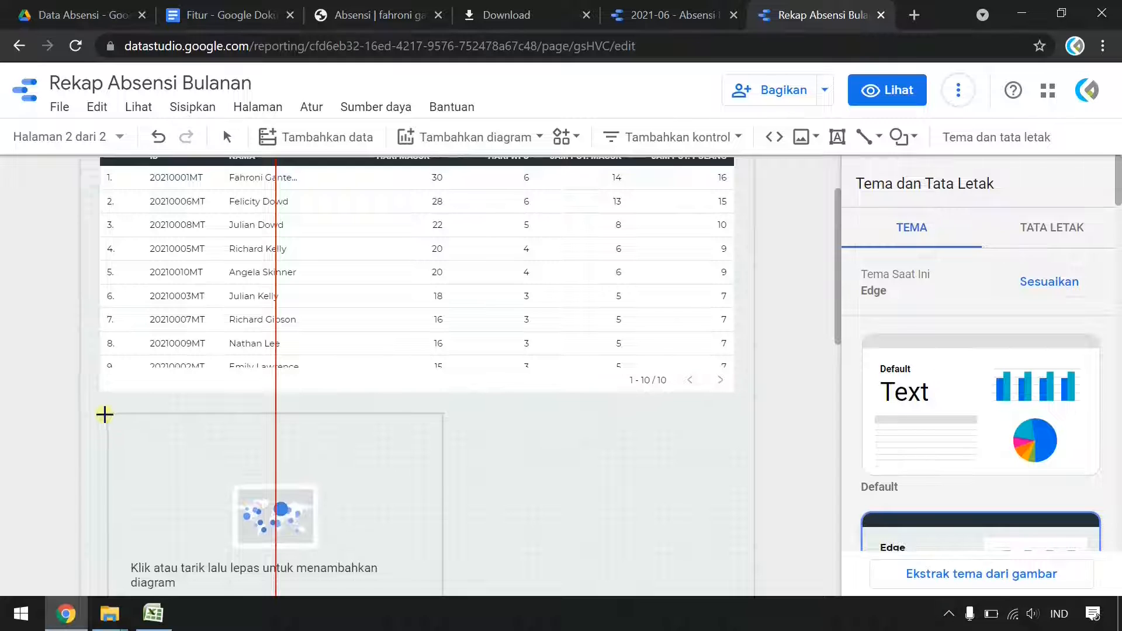
click(100, 413)
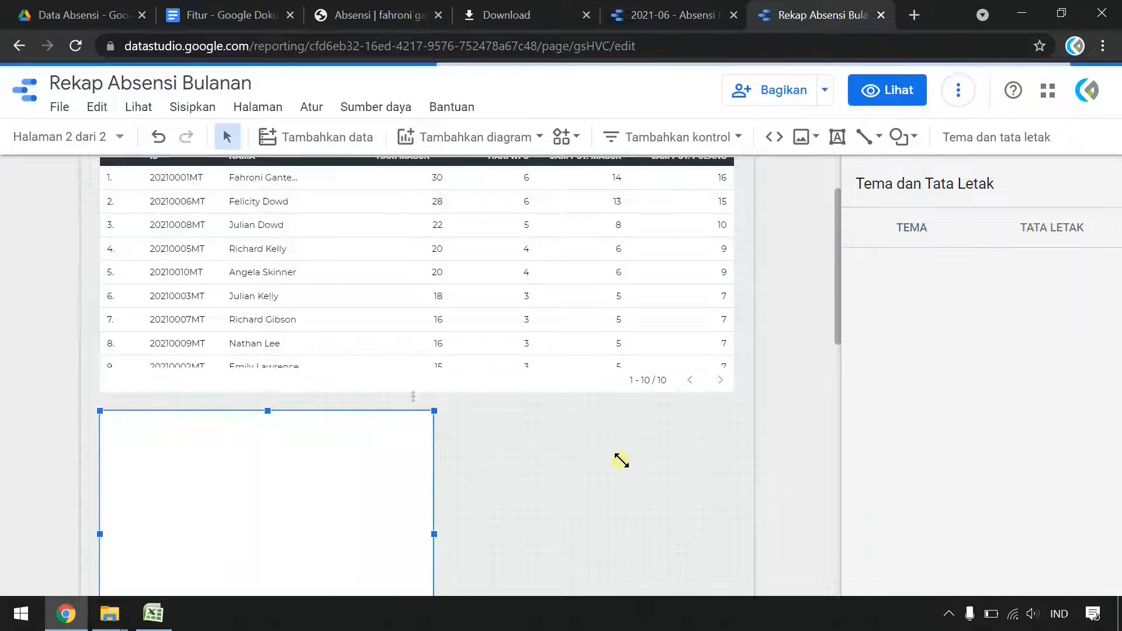
scroll(621, 461, down, 3)
drag(434, 359, 733, 374)
drag(417, 482, 416, 565)
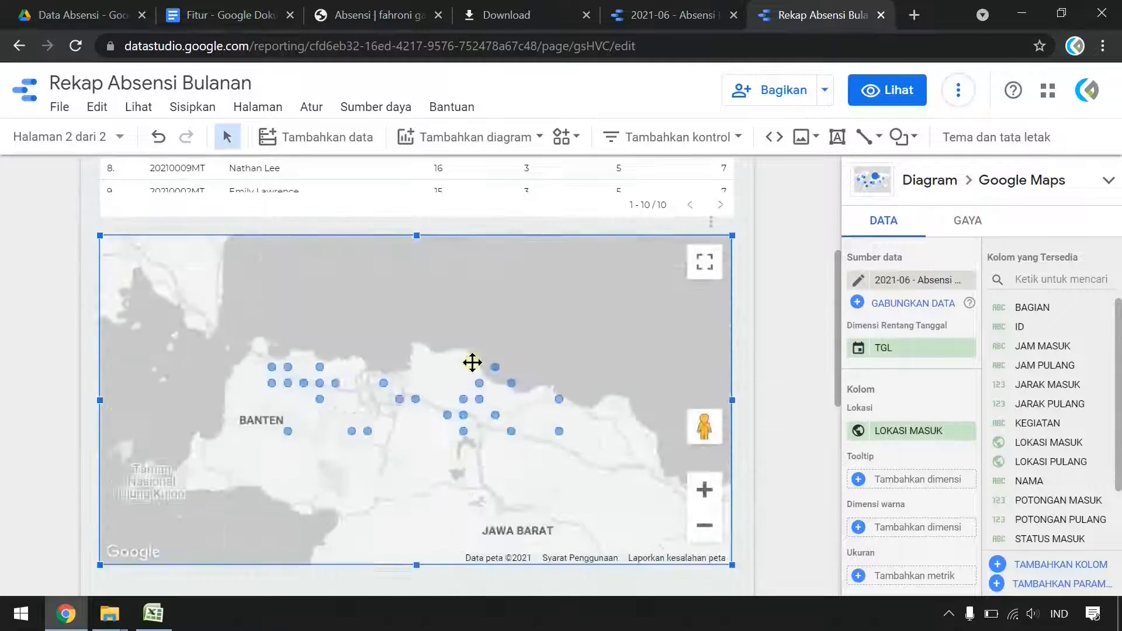
Move the map down and add the text label "Lokasi Absen Masuk" in the space above it
drag(472, 362, 472, 404)
click(837, 137)
click(261, 248)
text(Lokasi  Absen Masuk)
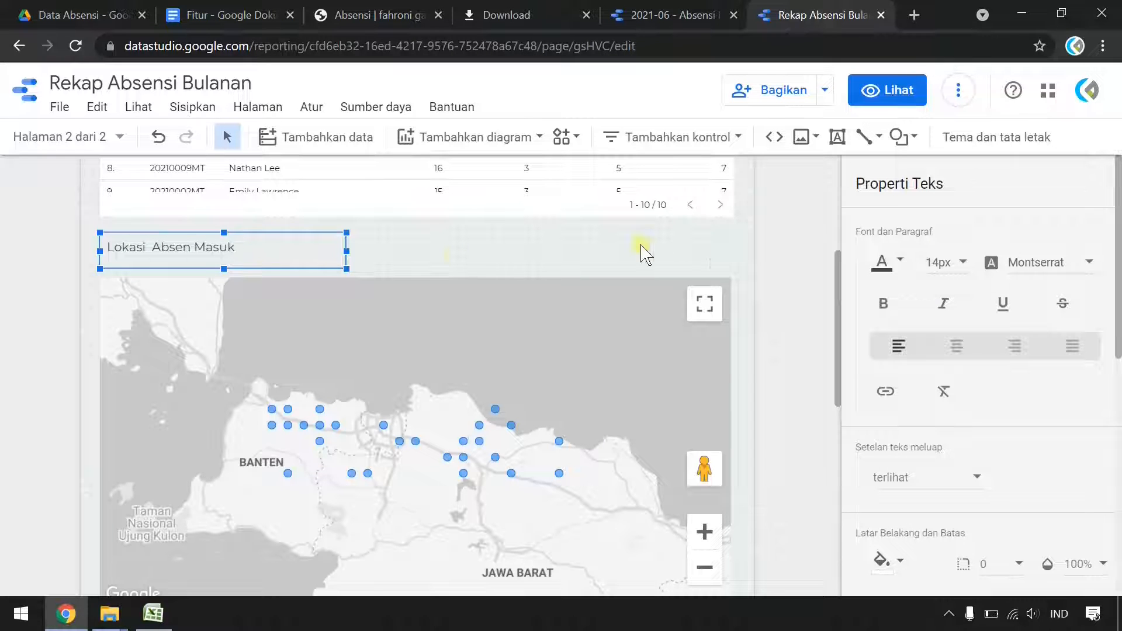
drag(634, 371, 638, 361)
Insert a second Google Maps bubble map below the Lokasi Absen Masuk map, with LOKASI PULANG as its location field
scroll(617, 455, down, 3)
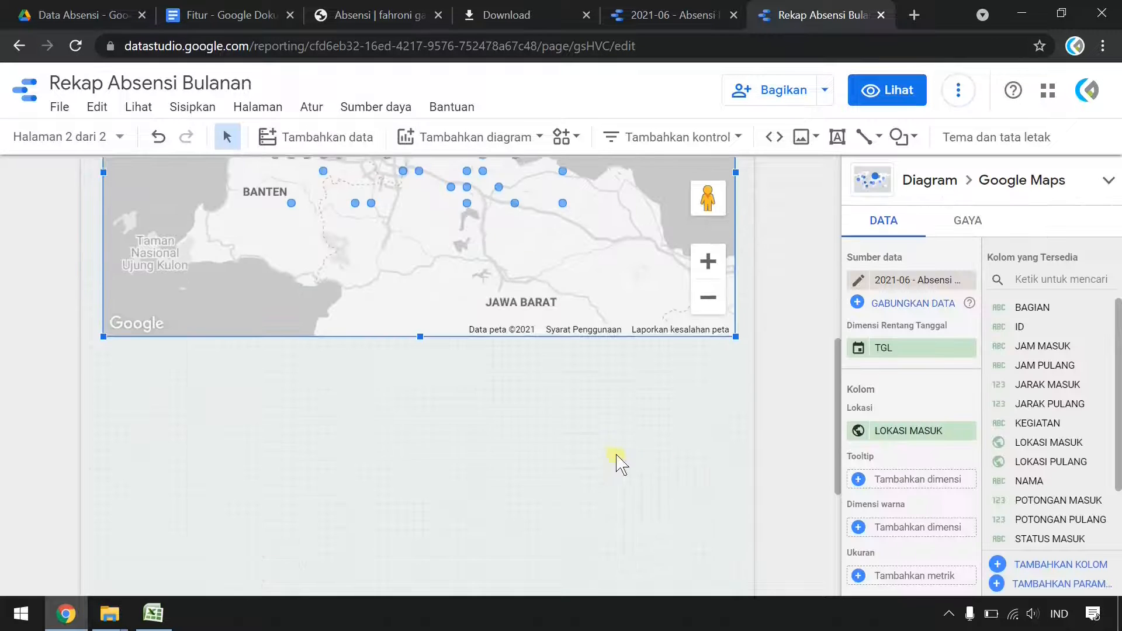
click(461, 457)
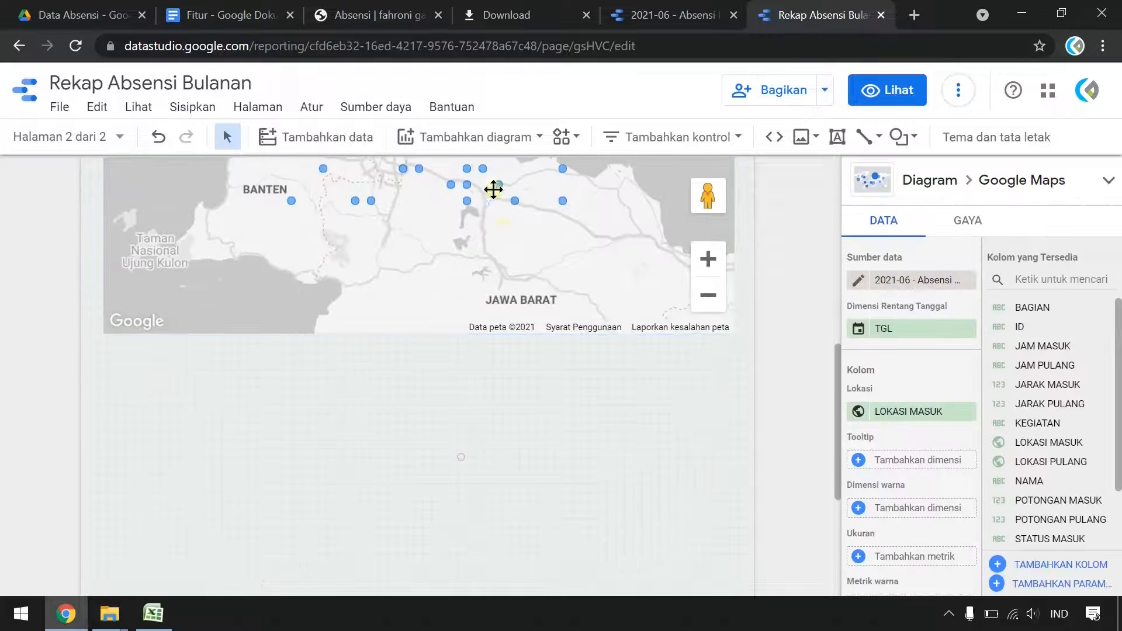
click(467, 137)
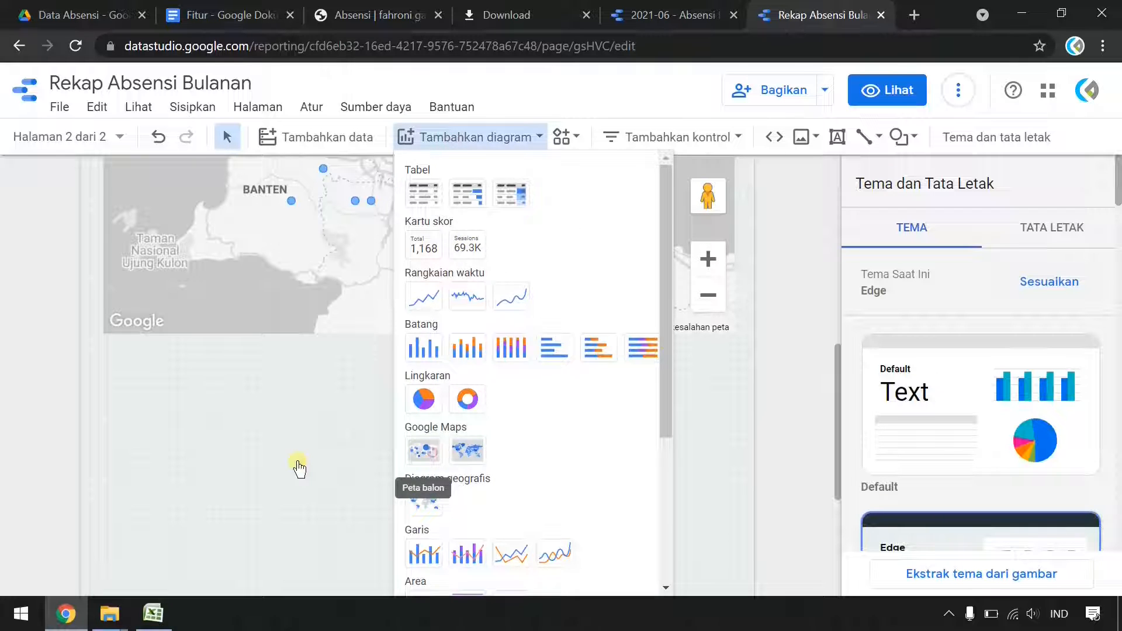
click(431, 451)
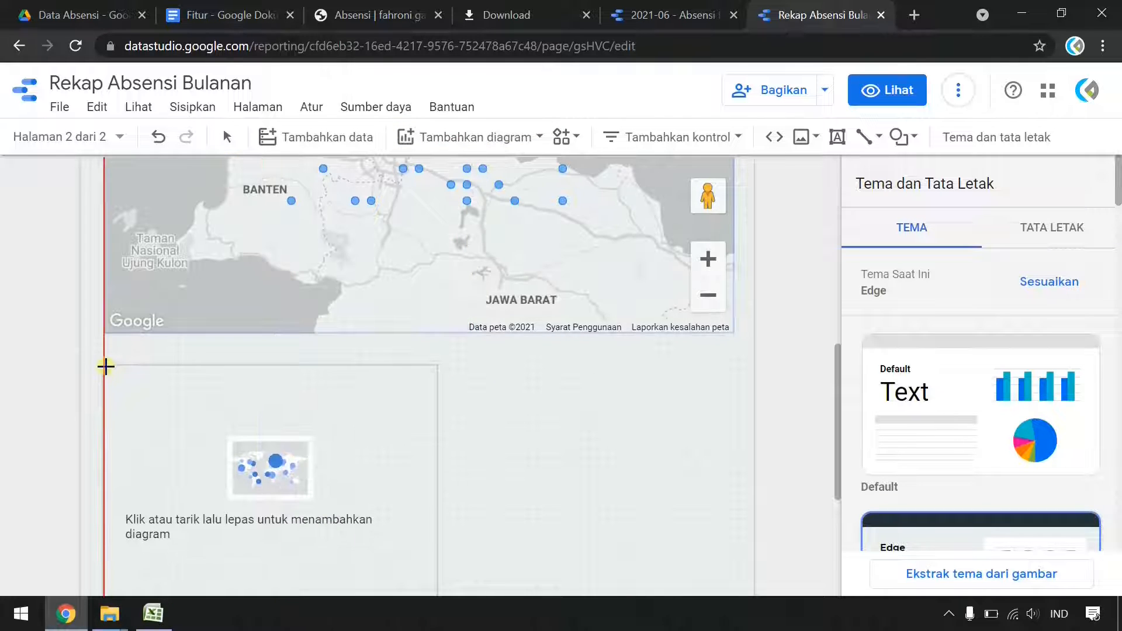
click(106, 383)
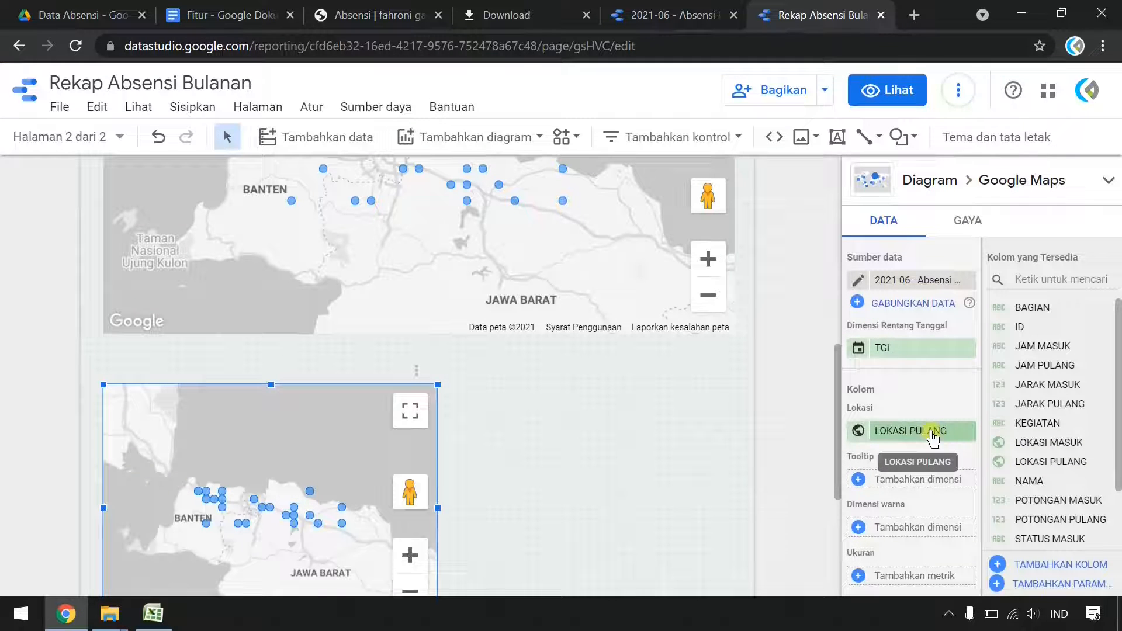
Remove the TGL date range dimension from both the LOKASI PULANG map and the LOKASI MASUK map
click(968, 350)
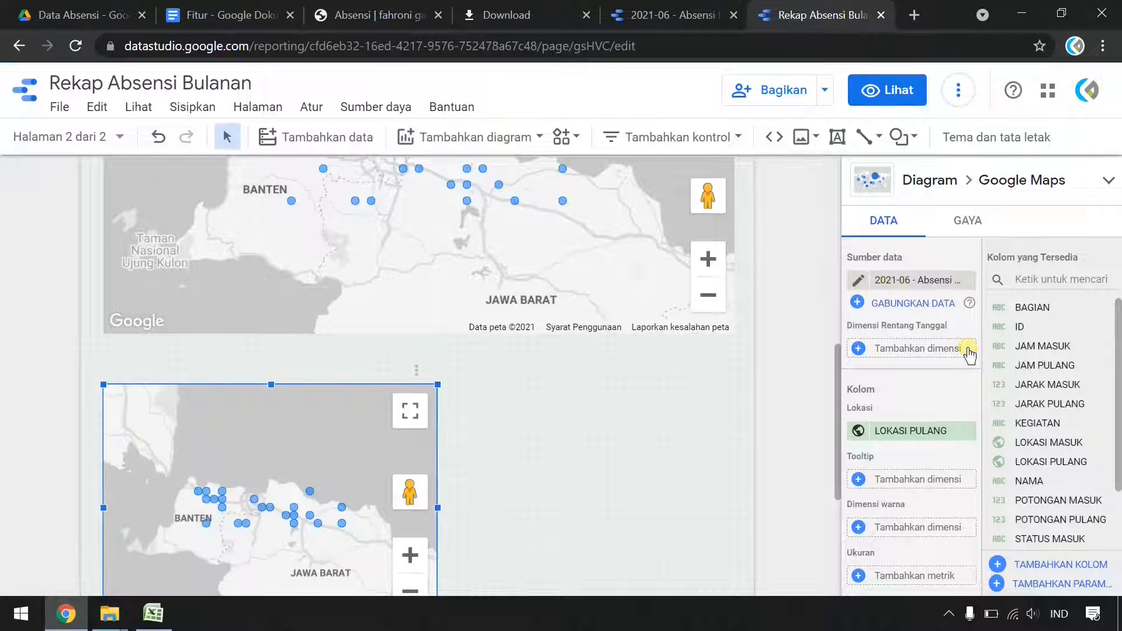
click(636, 268)
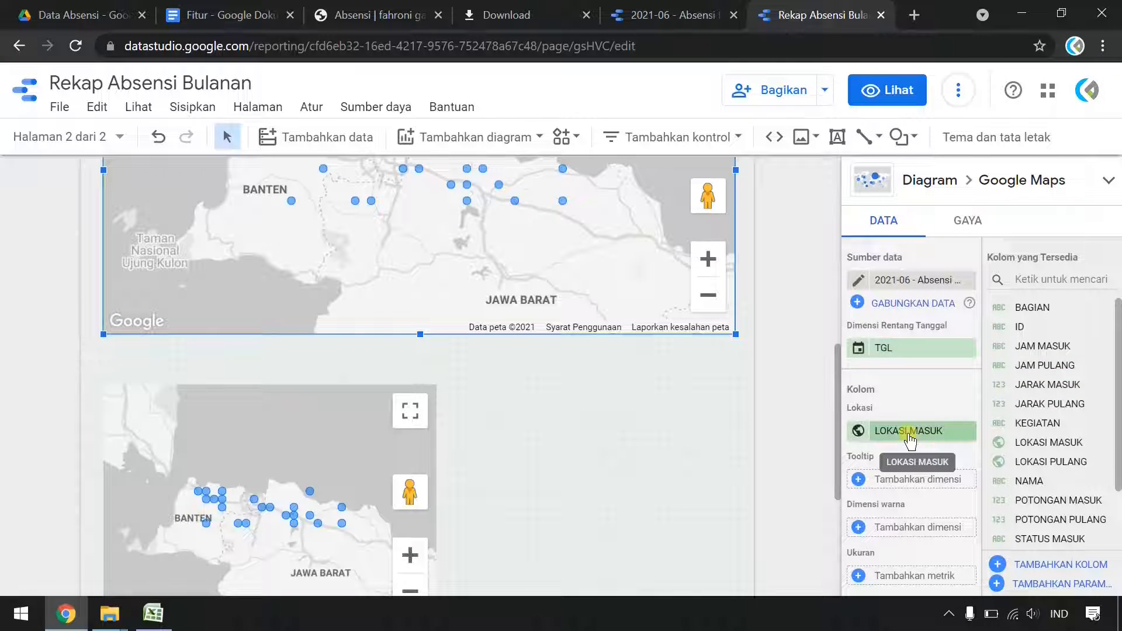
click(968, 348)
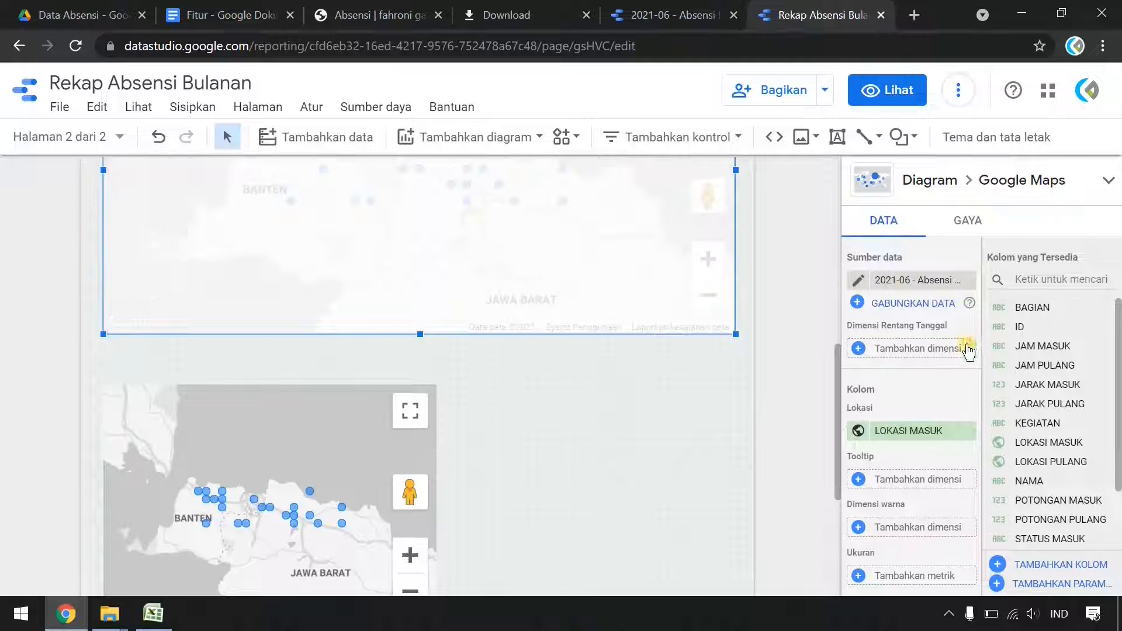
Enlarge the LOKASI PULANG map to about the upper map's width and a greater height, and shift it slightly down
scroll(634, 419, down, 2)
click(242, 357)
scroll(430, 388, up, 1)
drag(437, 419, 731, 426)
scroll(454, 463, down, 2)
drag(420, 368, 430, 462)
scroll(468, 420, up, 1)
drag(459, 407, 458, 423)
Add the text label "Lokasi Absen Pulang" in the gap directly above the second map
scroll(721, 293, up, 7)
scroll(721, 293, down, 7)
scroll(242, 333, up, 1)
click(838, 138)
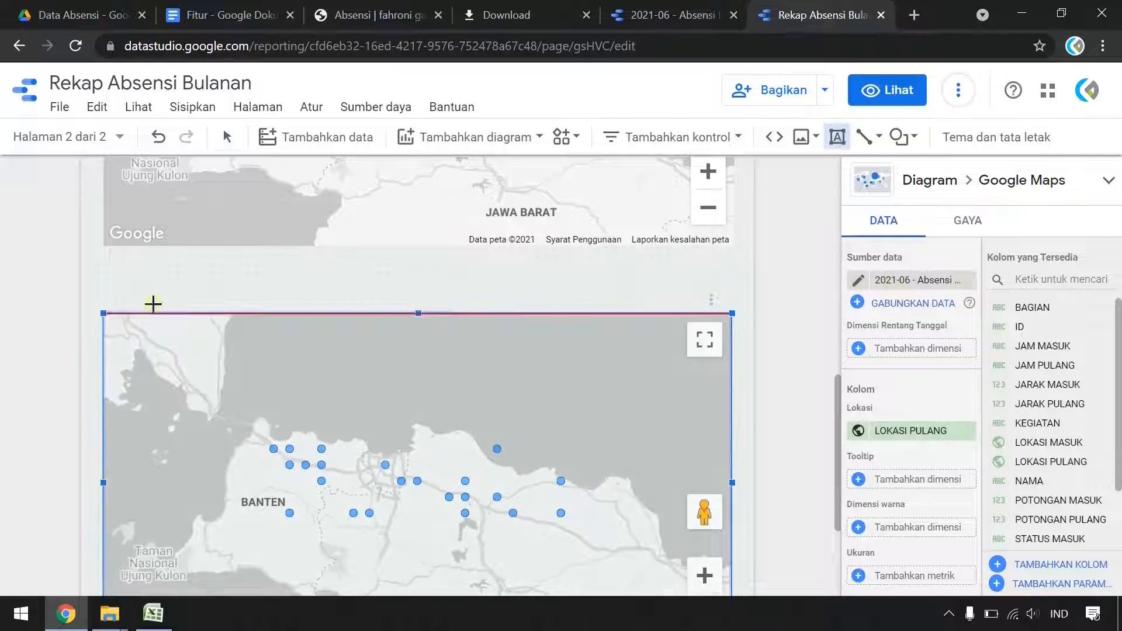
drag(100, 292, 478, 316)
text(Lokasi Absen Pulang)
click(771, 260)
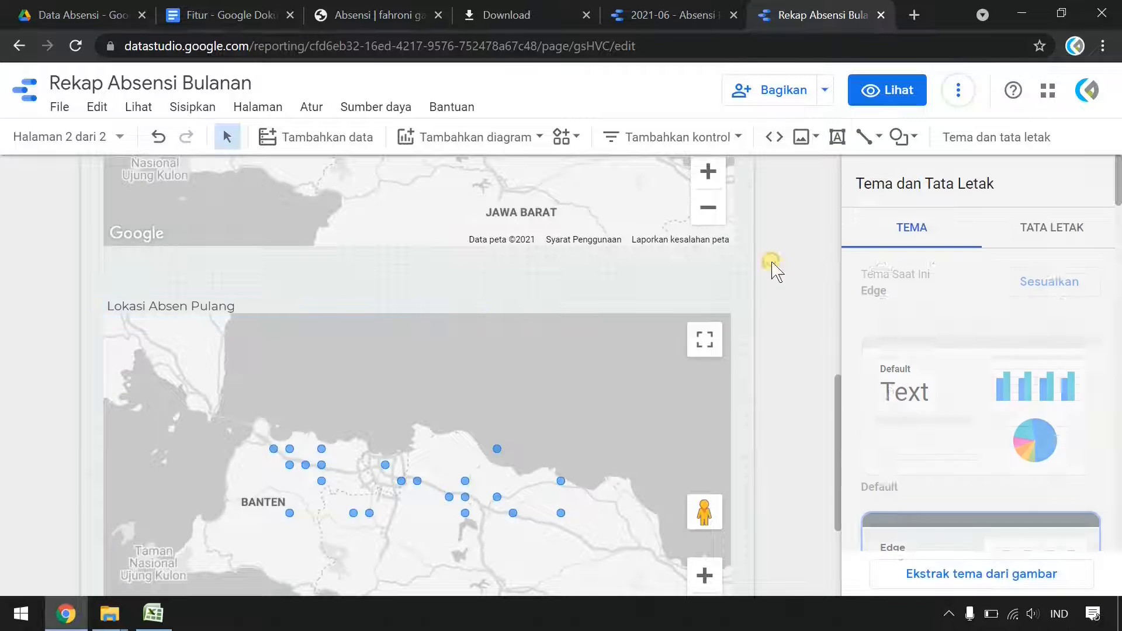
Set the background map style of the Lokasi Absen Masuk map to Standar
scroll(561, 385, up, 3)
click(552, 340)
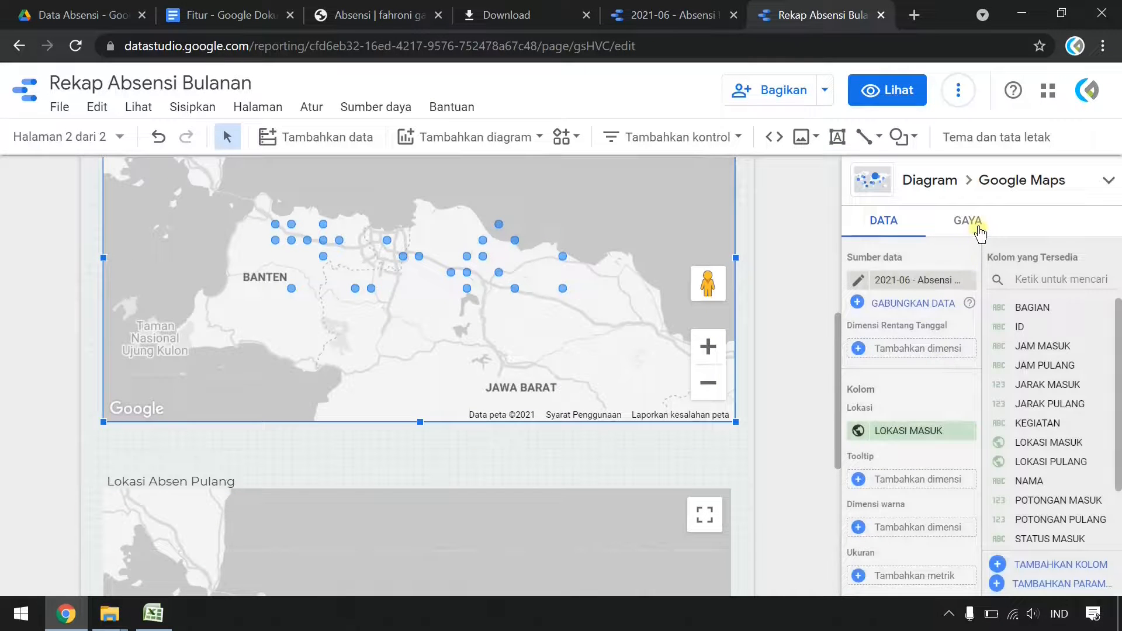
click(970, 222)
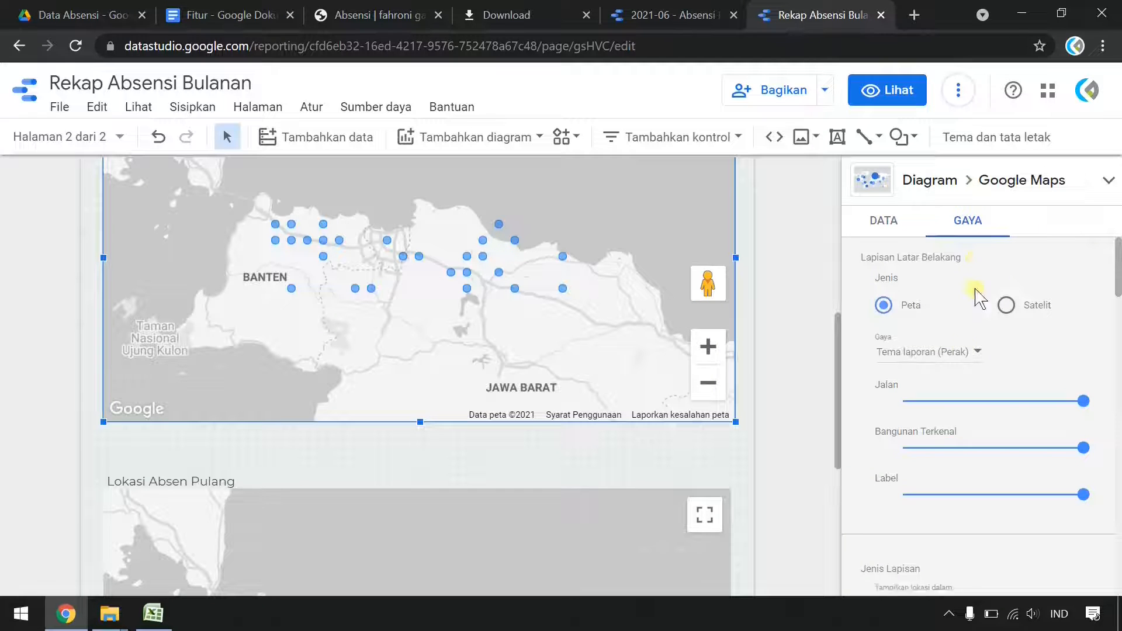
scroll(882, 419, down, 3)
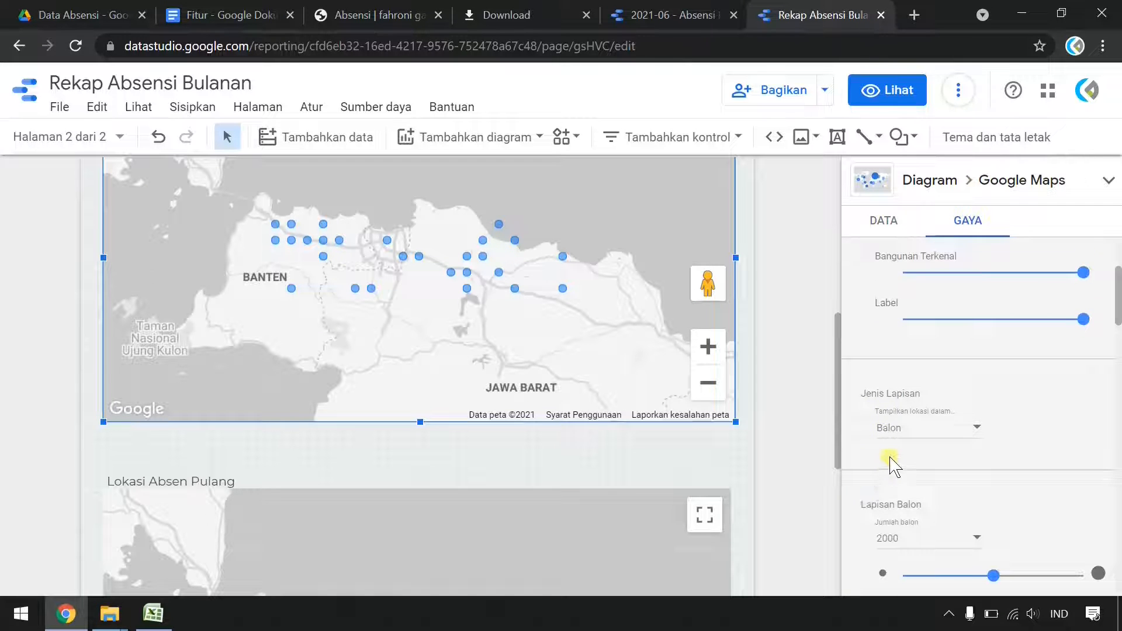
scroll(890, 462, down, 4)
scroll(897, 462, up, 7)
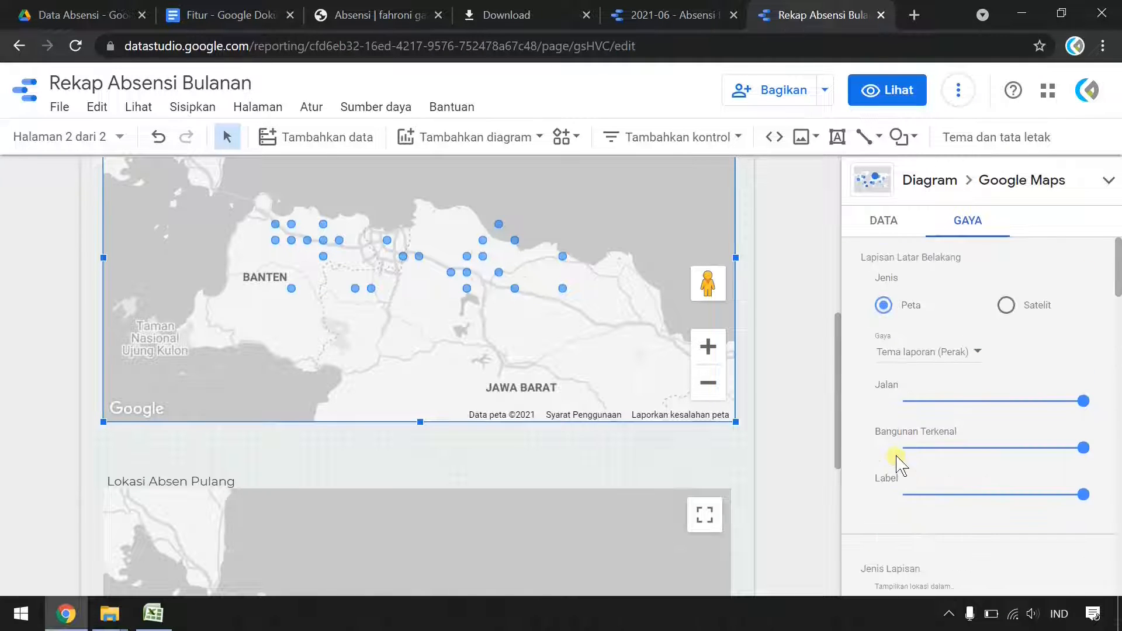
click(957, 353)
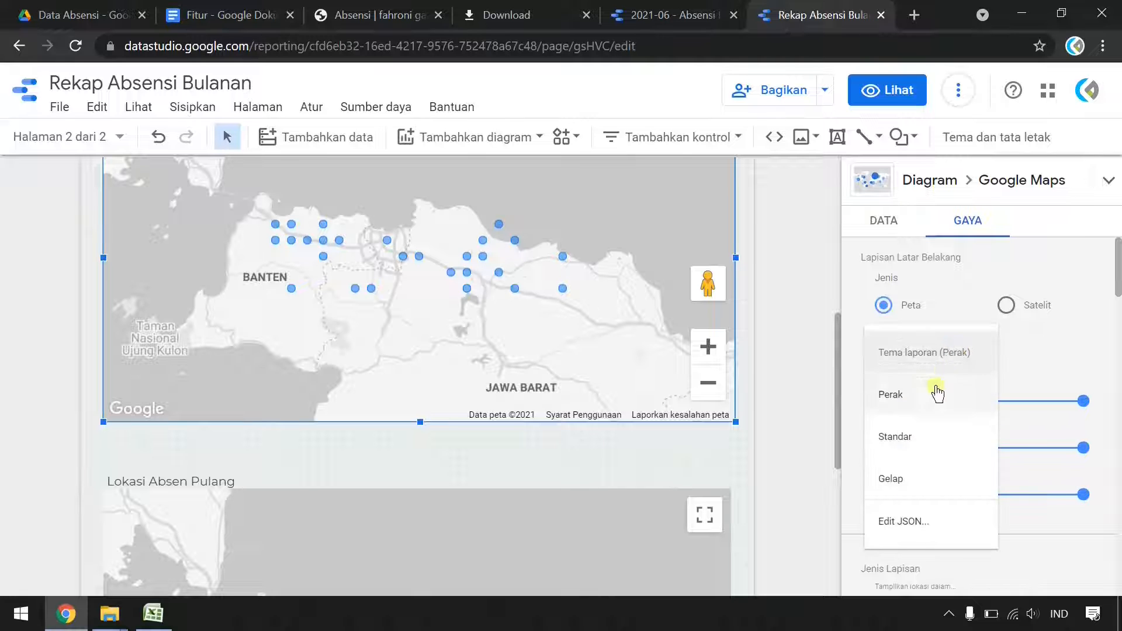
click(930, 452)
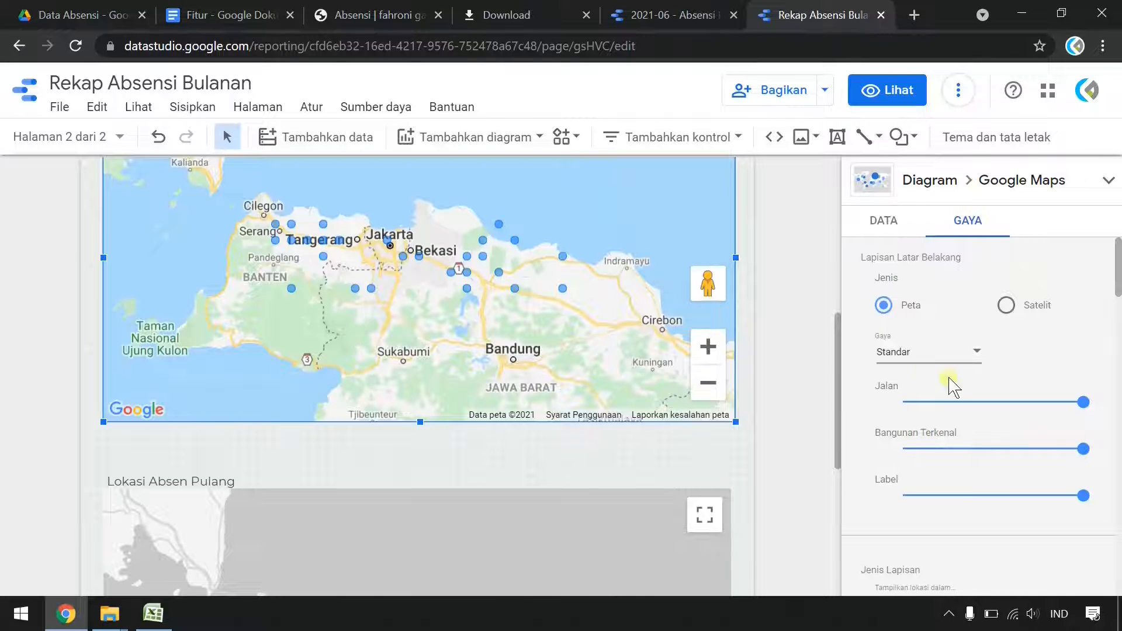
Try the Gelap style on the Lokasi Absen Masuk map and return it to Standar
click(960, 362)
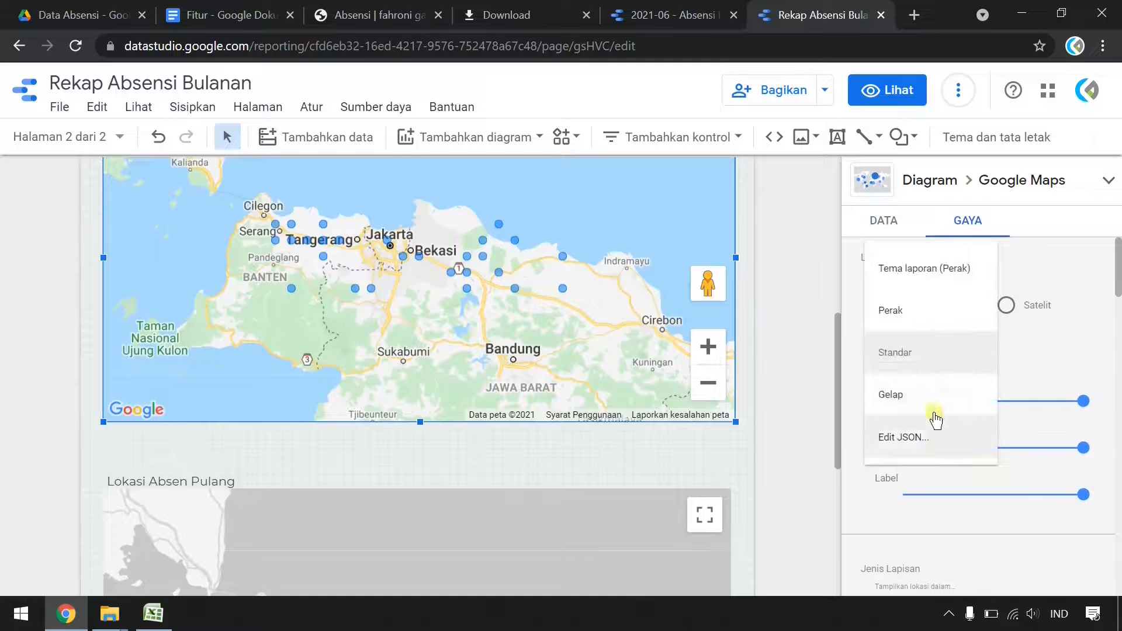
click(934, 398)
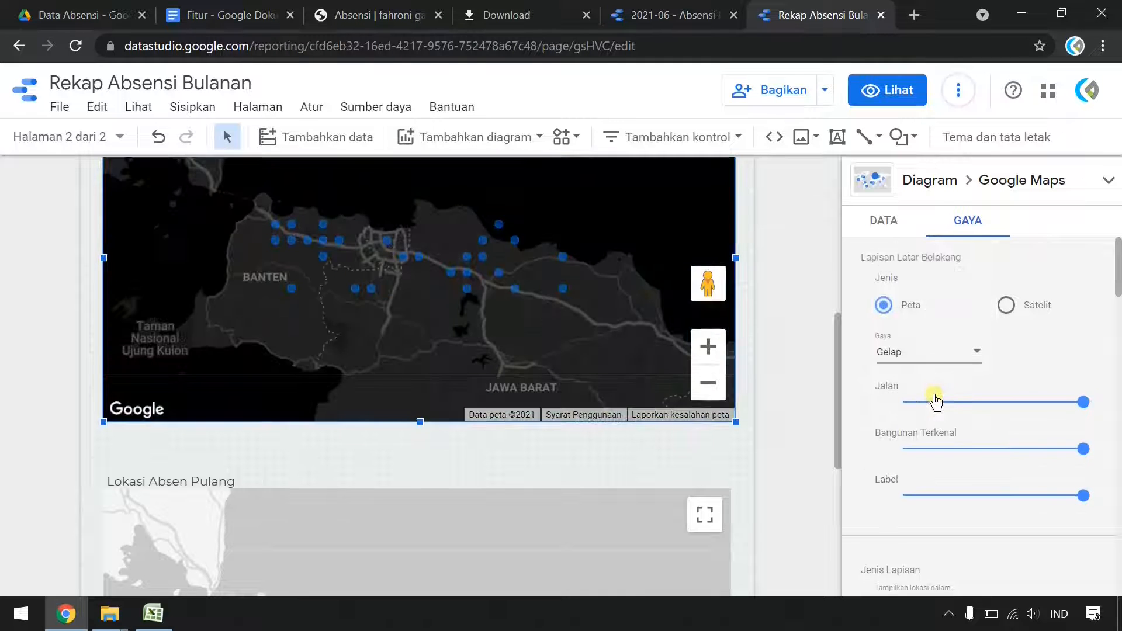
click(947, 363)
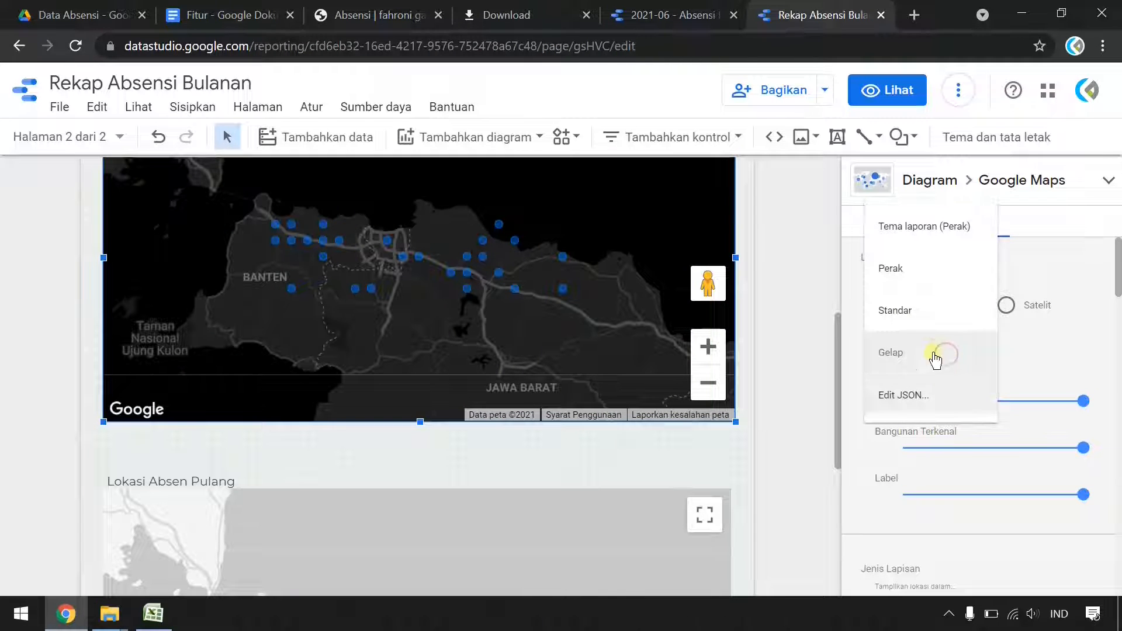
click(930, 315)
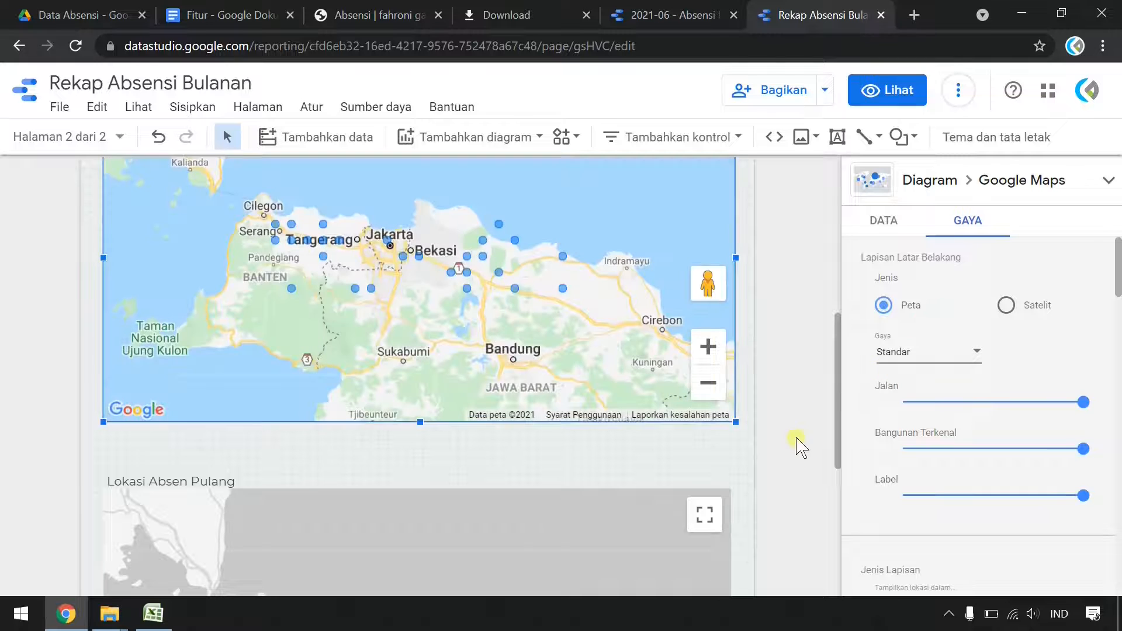
Set the Lokasi Absen Pulang map's style to Standar and switch the report to view mode
click(577, 543)
scroll(561, 526, down, 3)
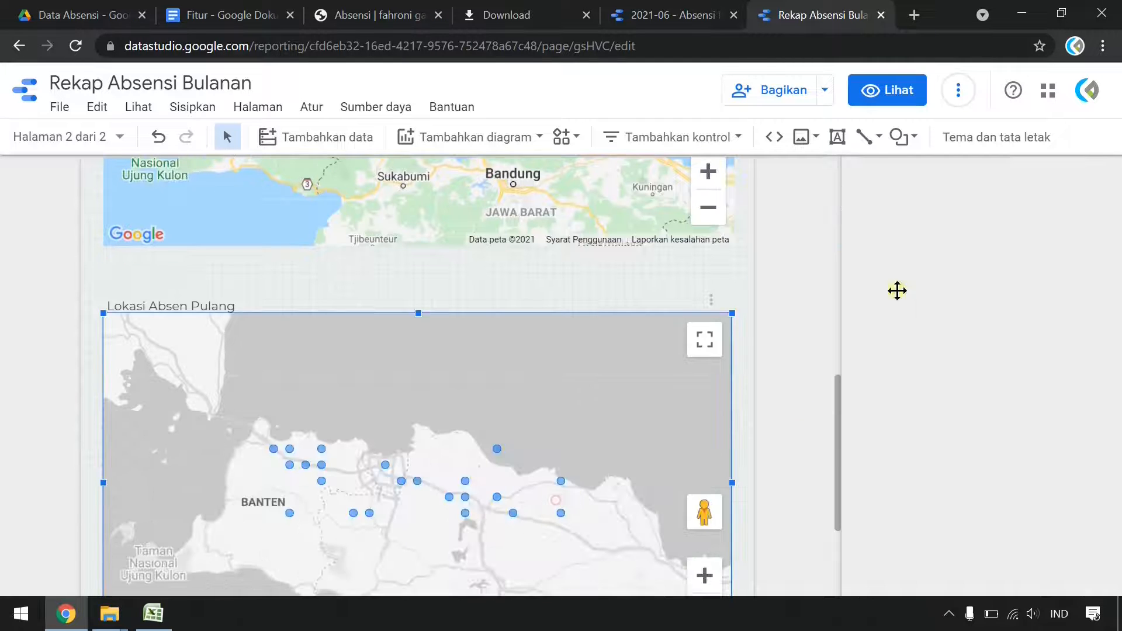
click(966, 222)
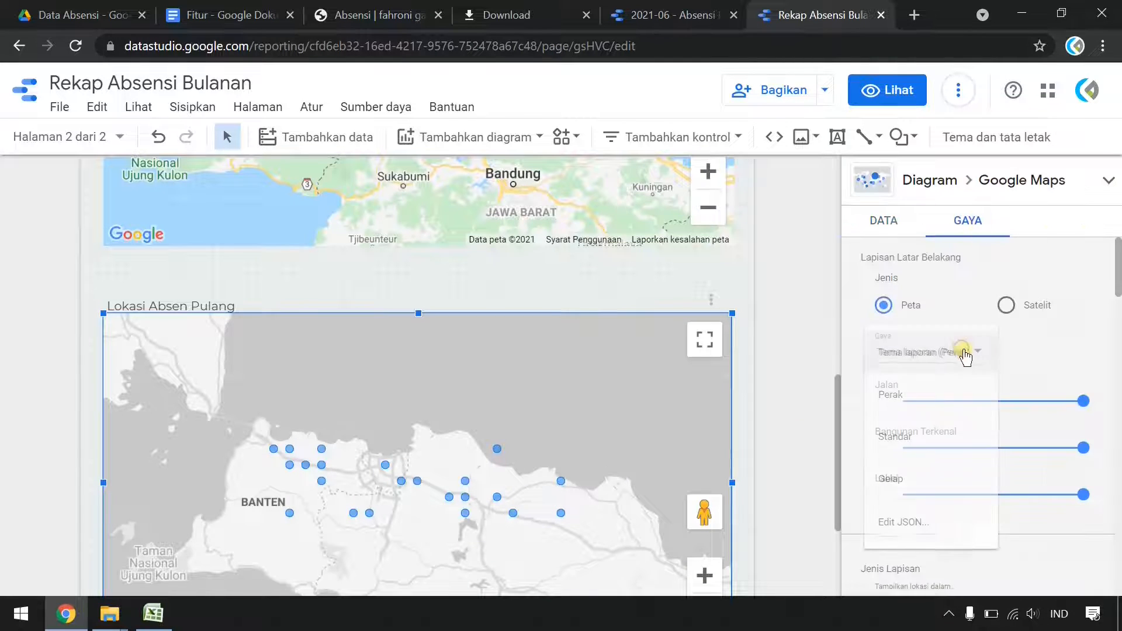
click(794, 346)
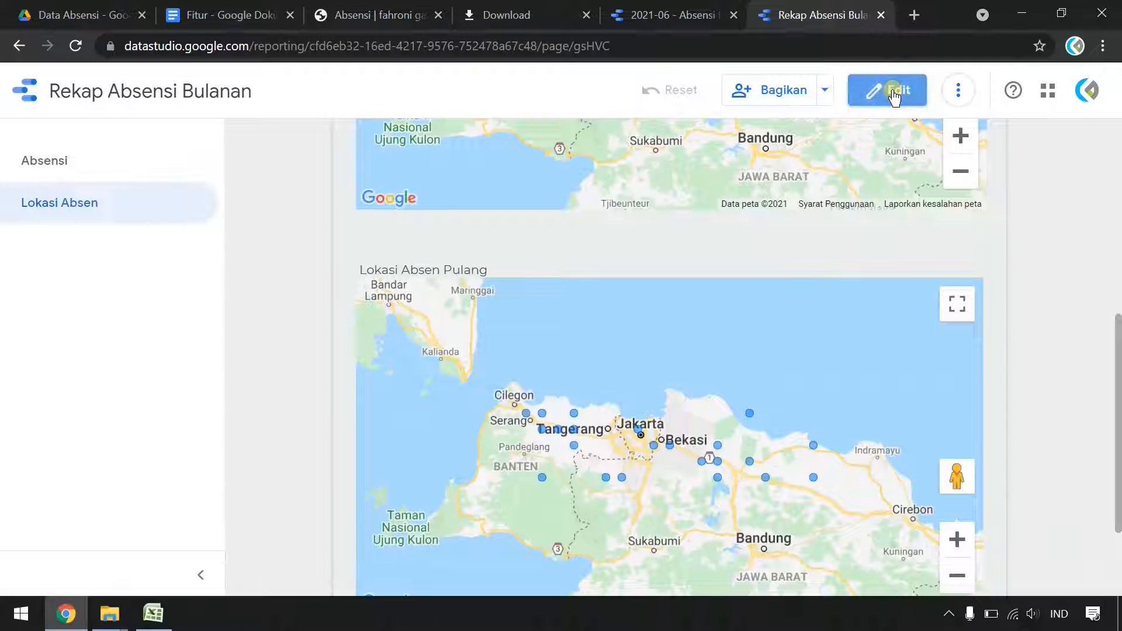
Filter the Lokasi Absen page by the employee in row 4 of the recap table and examine both maps
scroll(713, 319, up, 1)
scroll(784, 306, down, 1)
scroll(1064, 292, up, 8)
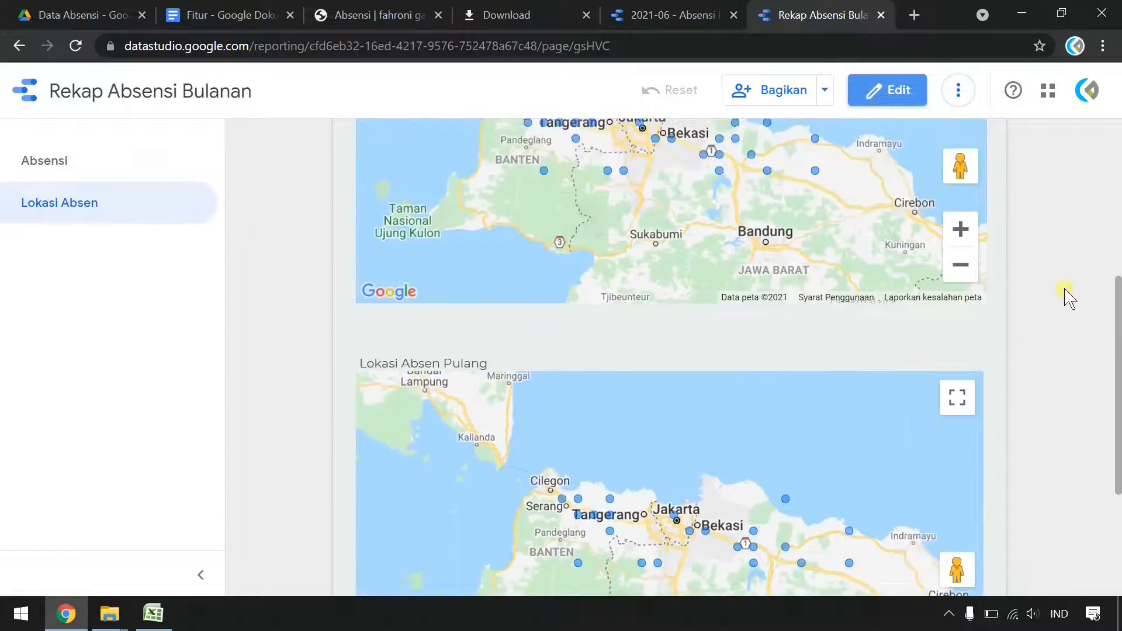
scroll(1064, 292, down, 1)
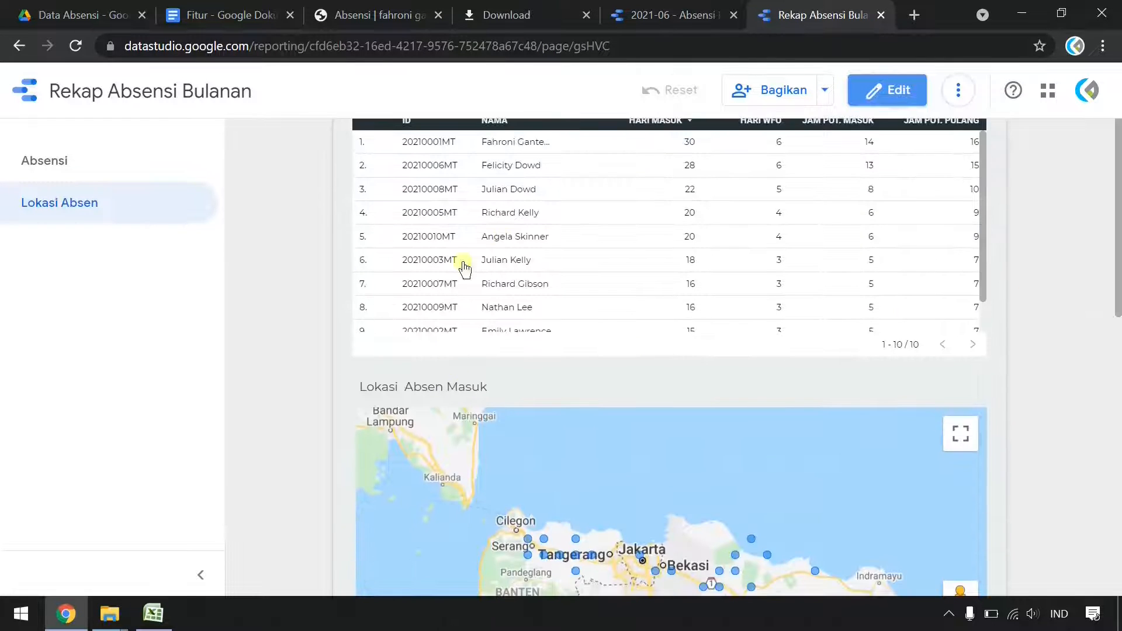
click(527, 217)
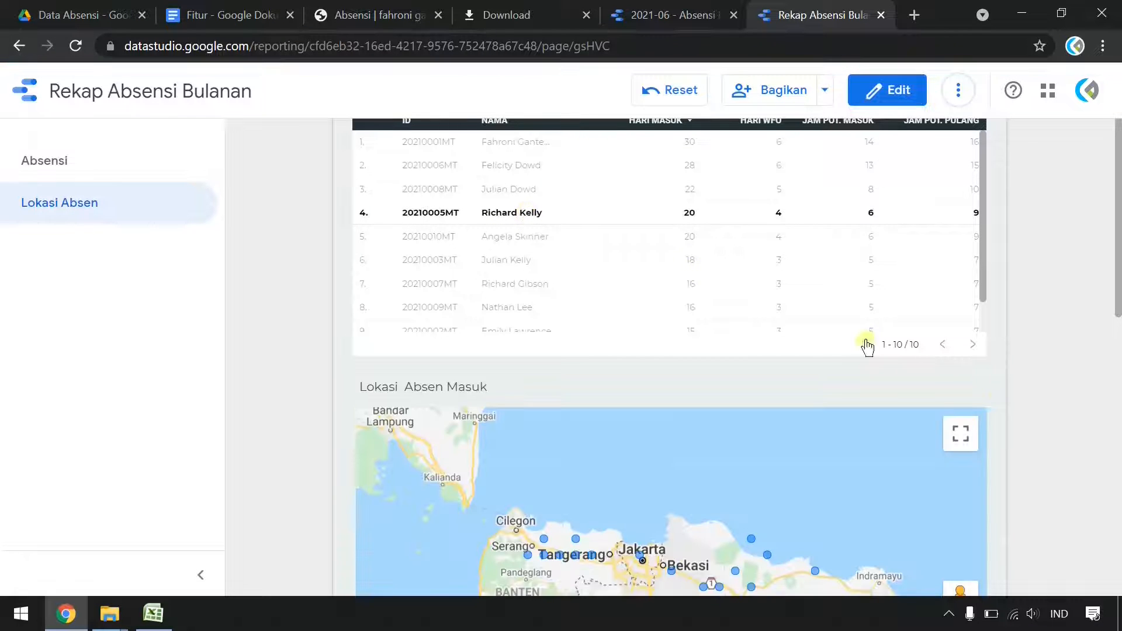
scroll(991, 393, down, 3)
mouse_move(561, 367)
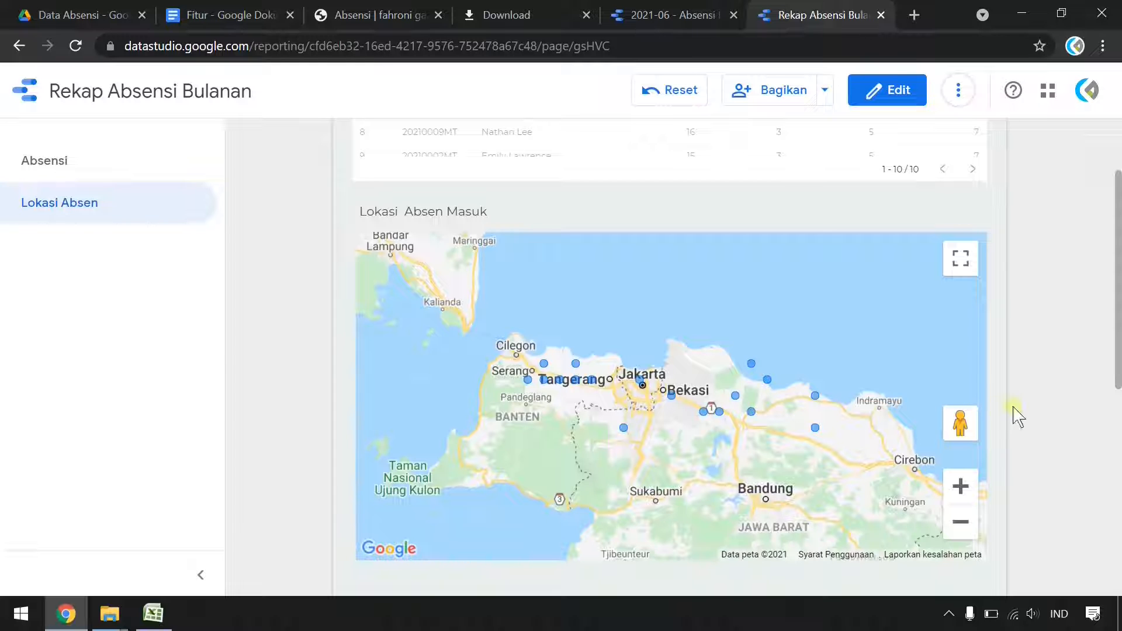
scroll(1014, 413, down, 6)
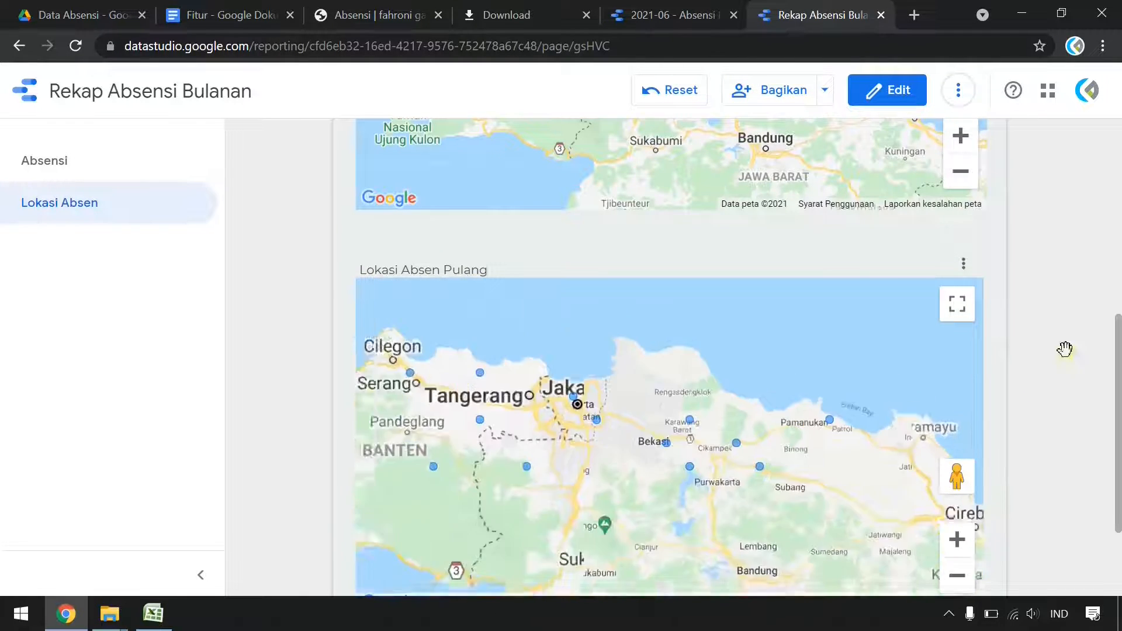
scroll(1029, 333, up, 3)
scroll(1020, 346, up, 8)
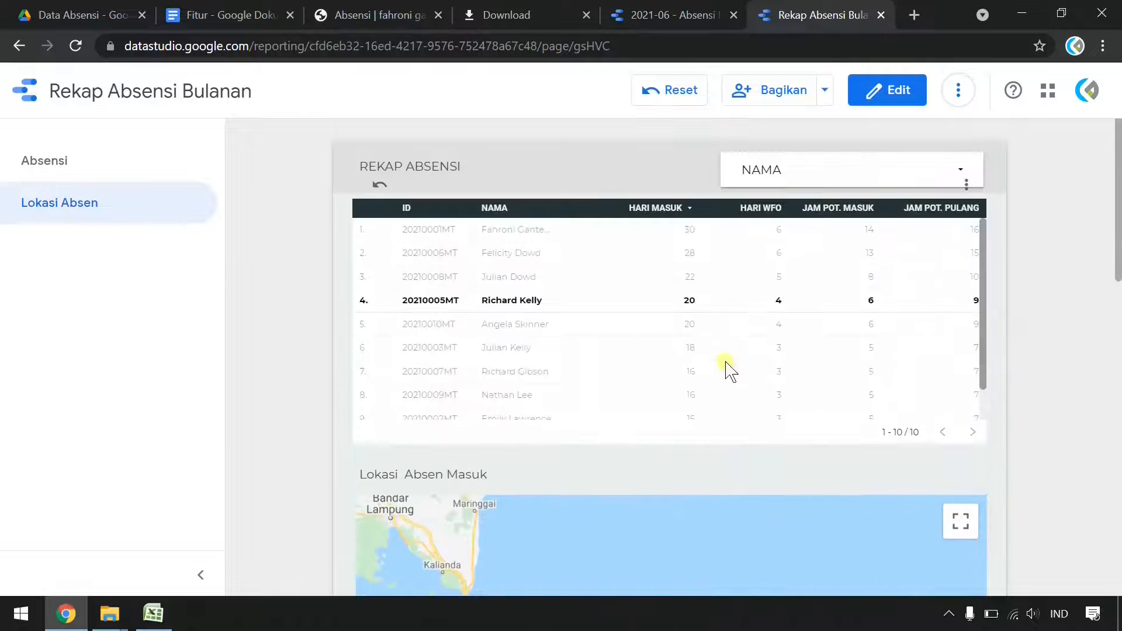
Filter by the employee in row 6 of the recap table and check both attendance location maps
click(498, 353)
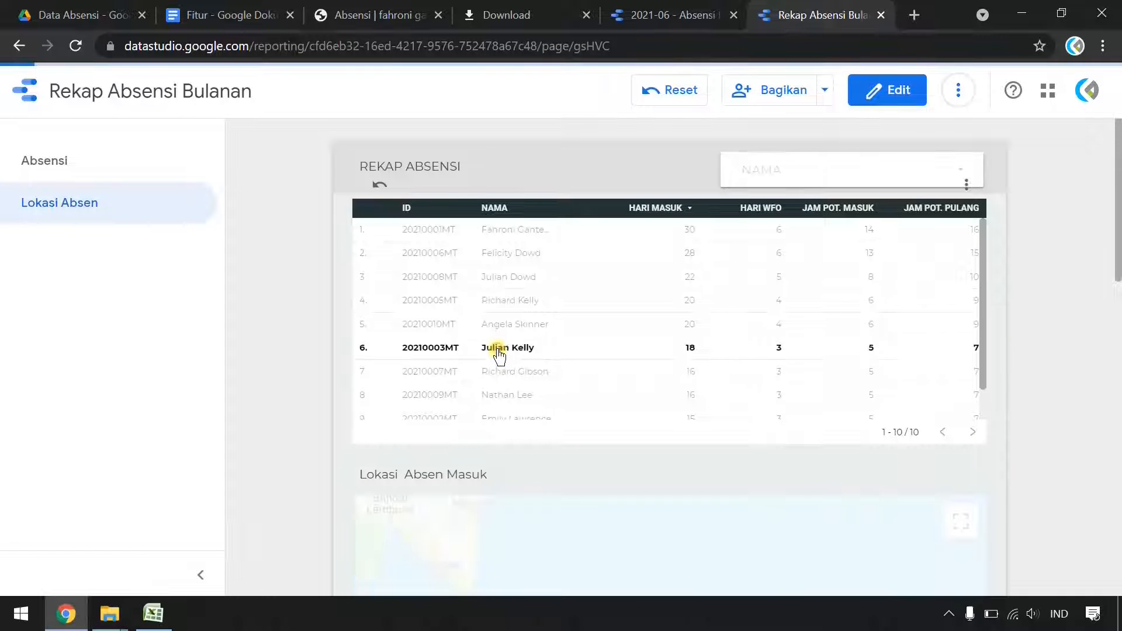
scroll(1031, 450, down, 13)
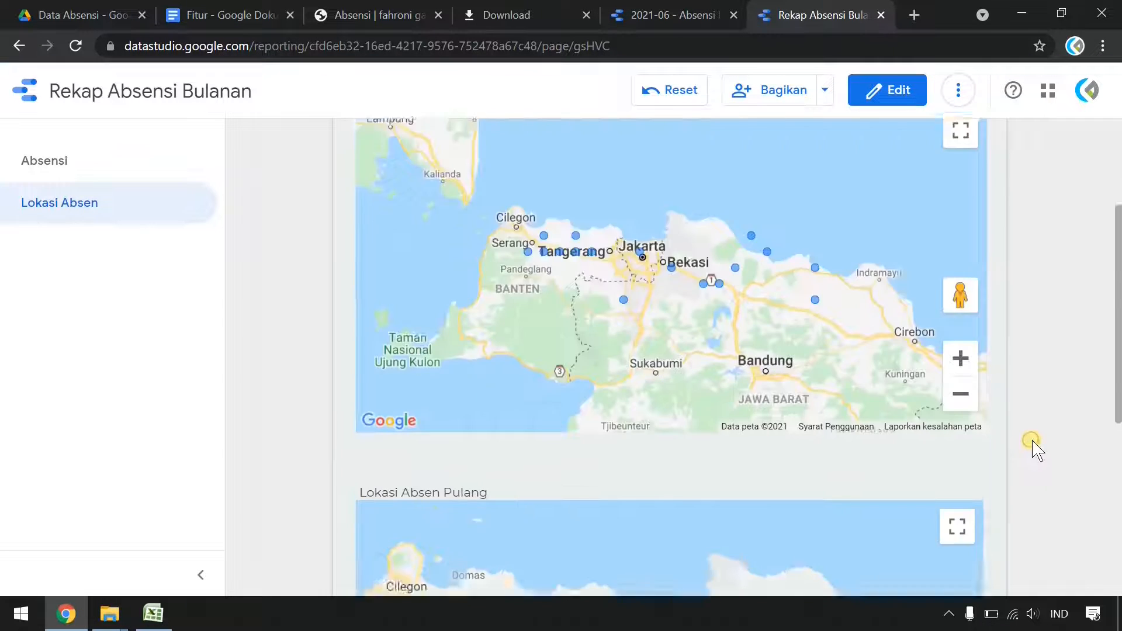
scroll(1031, 450, up, 13)
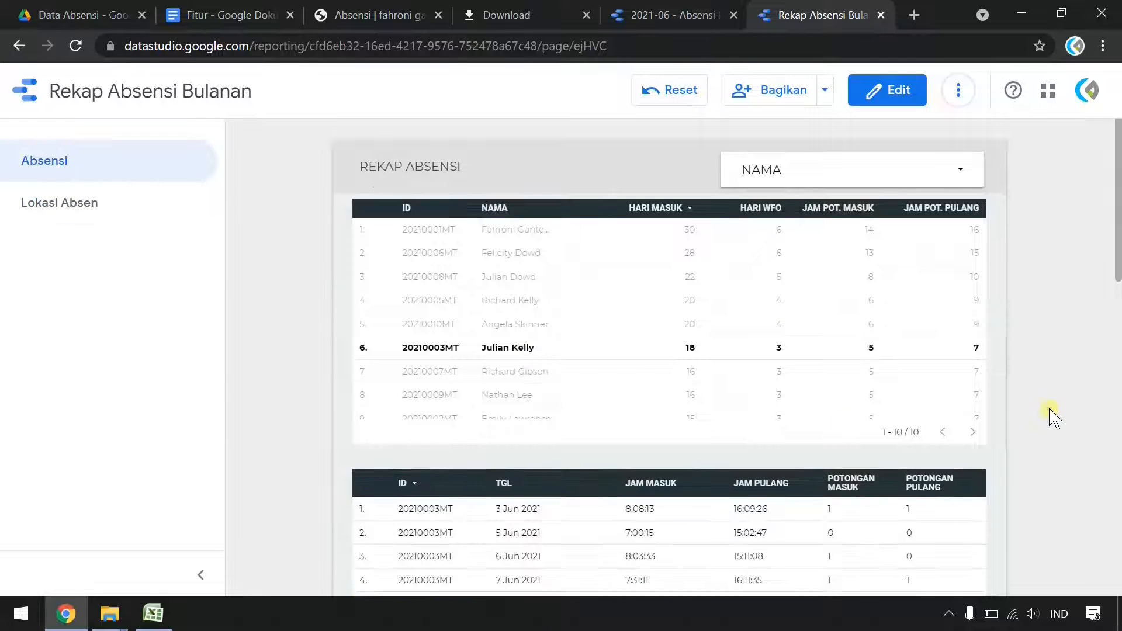
Review the selected employee's daily attendance records on the Absensi page
scroll(819, 426, down, 9)
scroll(970, 447, down, 4)
scroll(968, 443, up, 13)
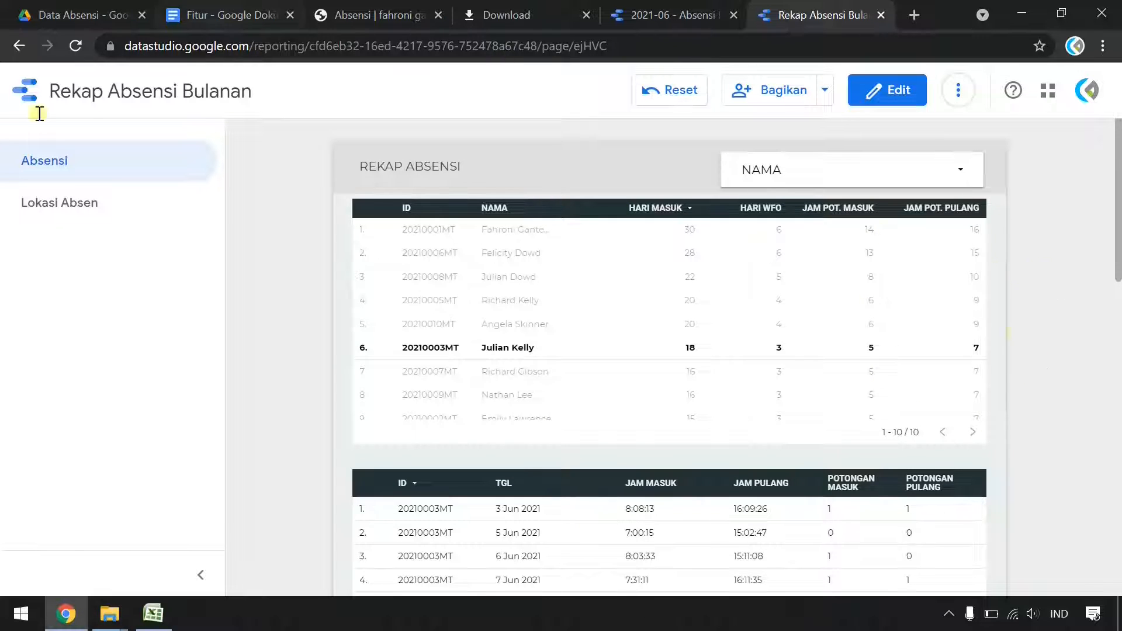
Switch to Google Drive and select the 2021-06 spreadsheet in the Data Absensi folder
click(64, 14)
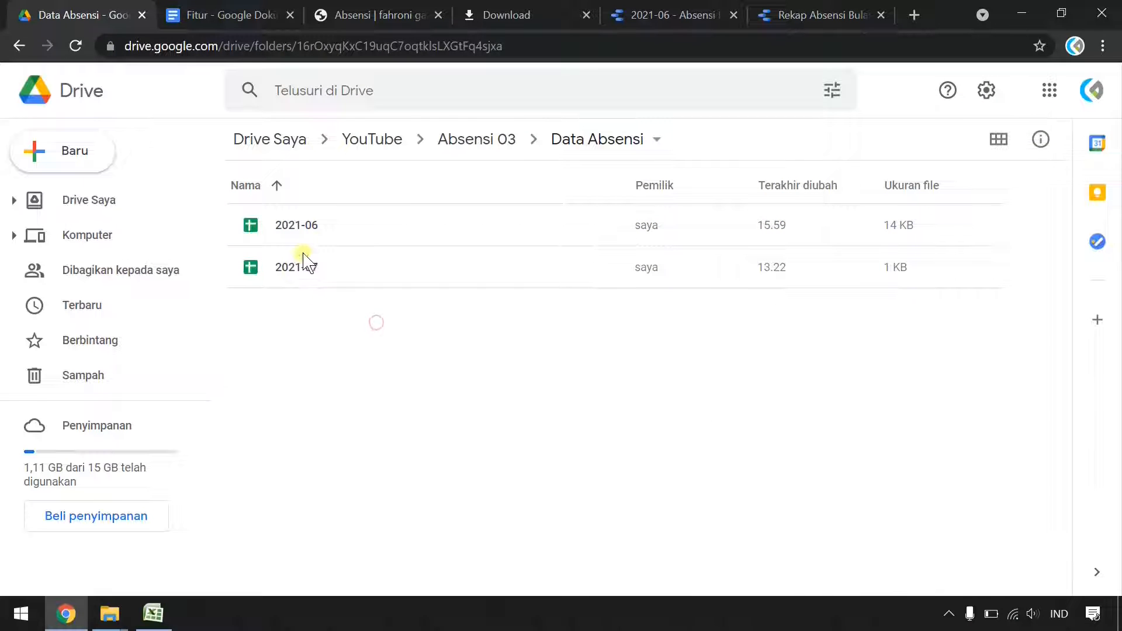
click(351, 255)
click(310, 229)
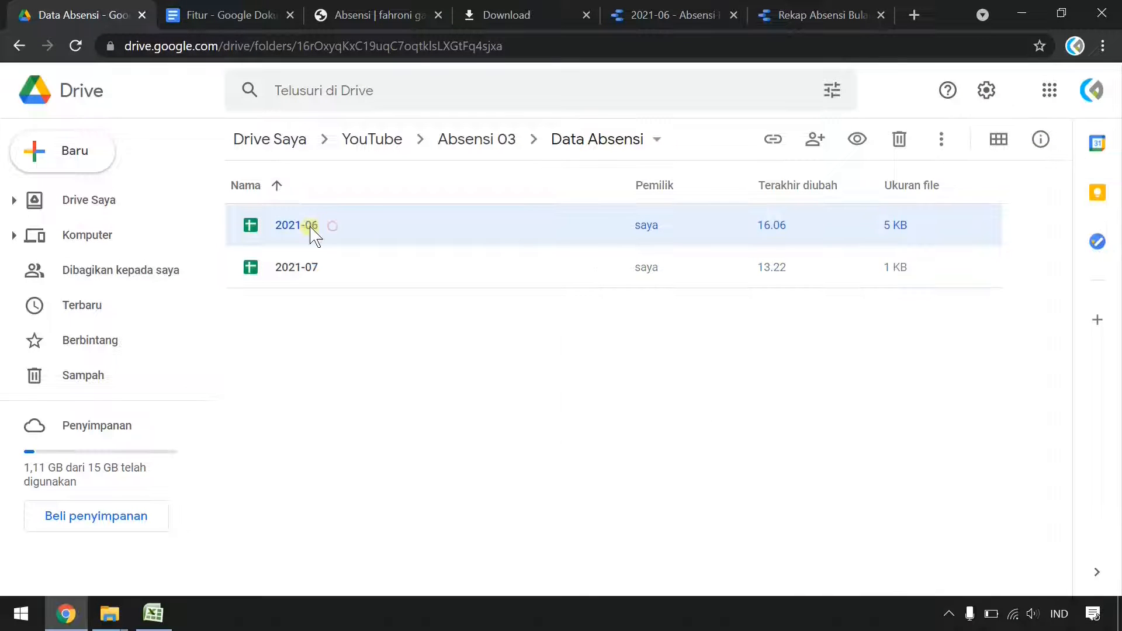
Make a copy of the 2021-06 spreadsheet in the Data Absensi folder and open the copy
right_click(312, 232)
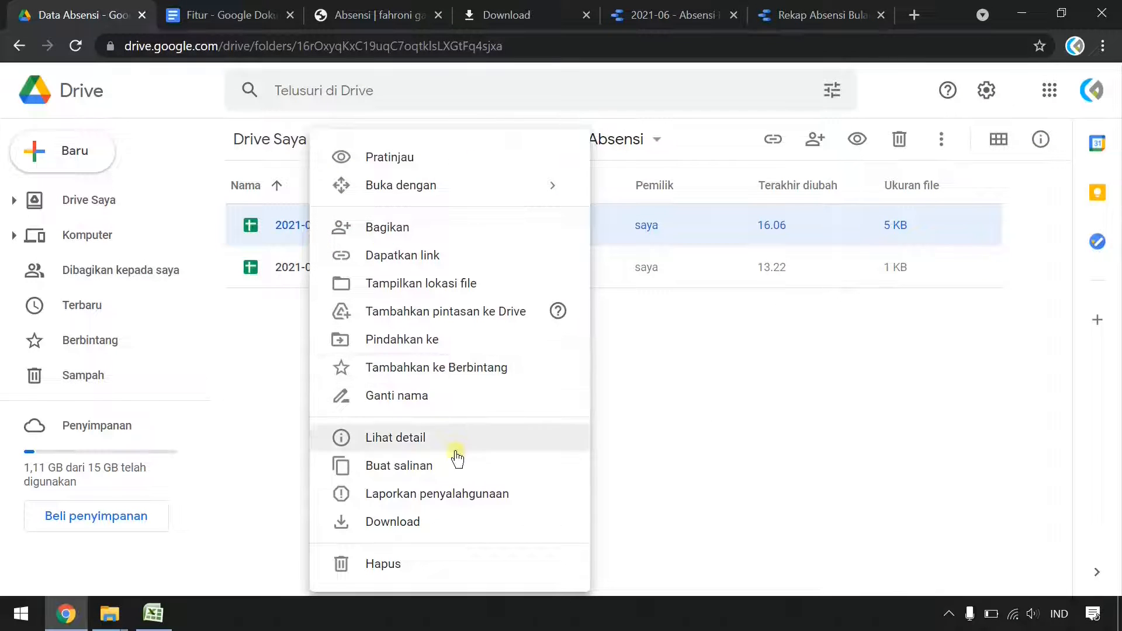
click(449, 467)
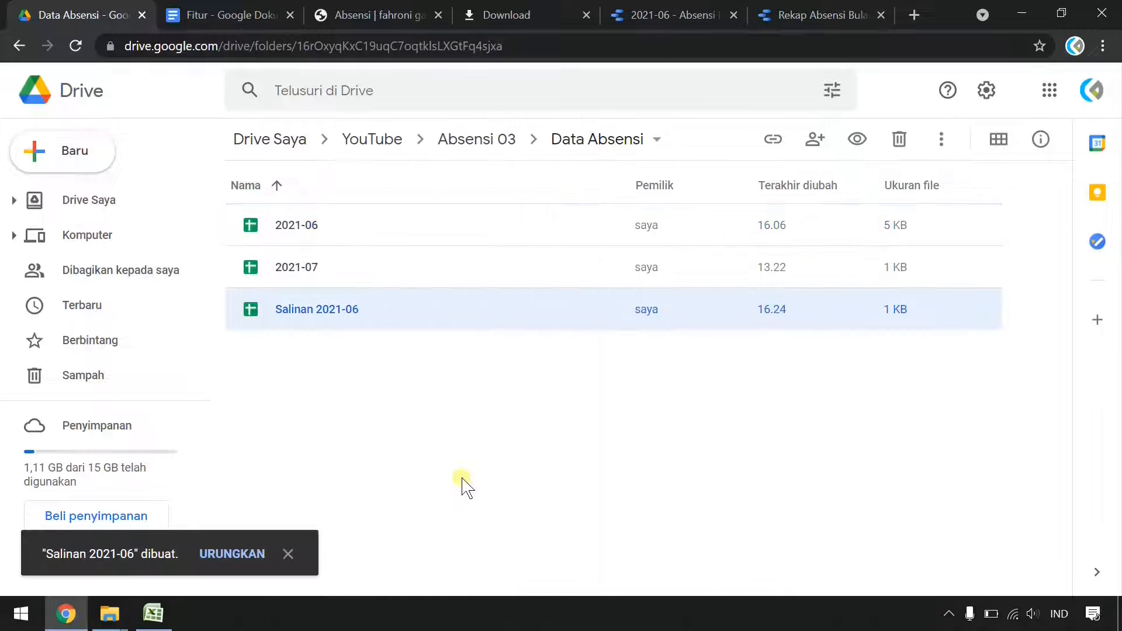
double_click(278, 310)
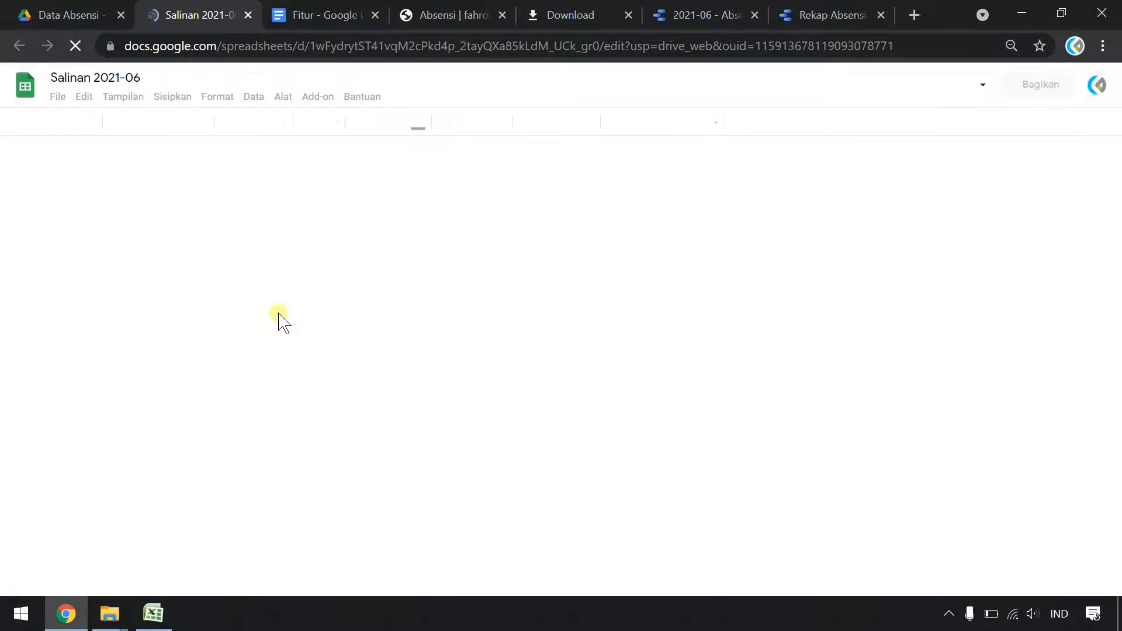
Delete rows 6 through 101 from the Absensi Pegawai sheet of the copied spreadsheet and close it
scroll(146, 324, down, 1)
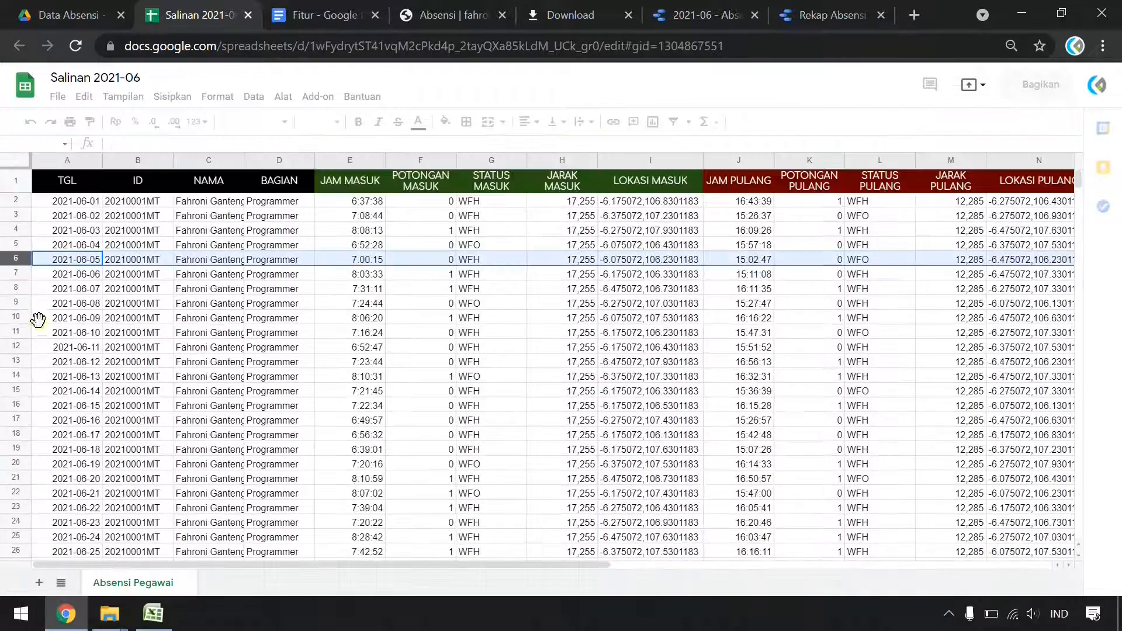
scroll(111, 395, down, 20)
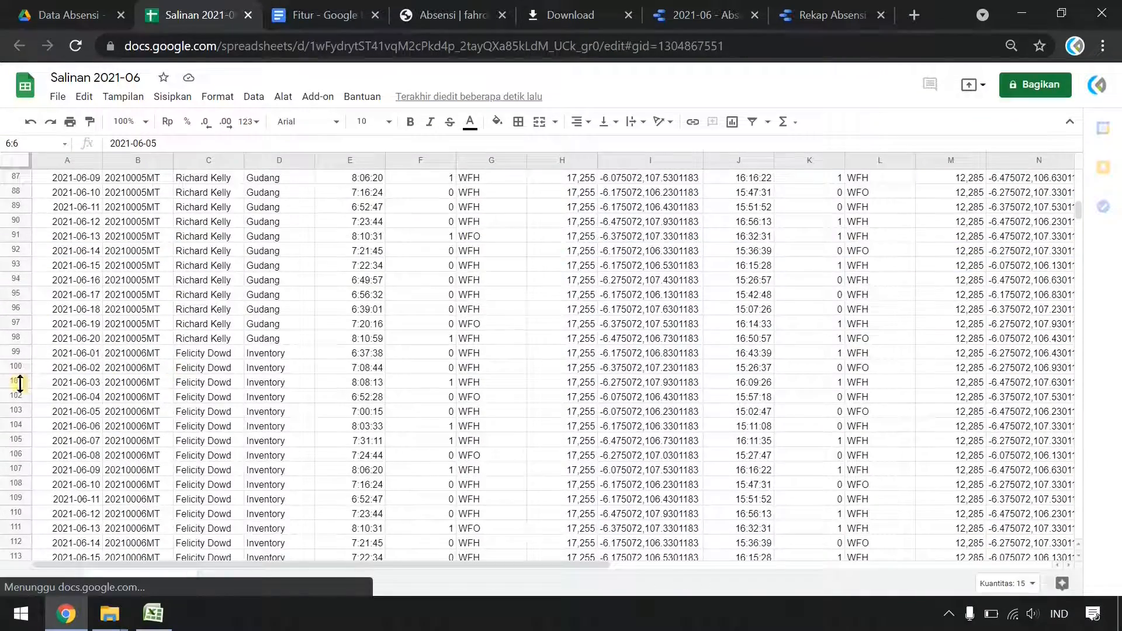
shift+click(17, 383)
right_click(199, 383)
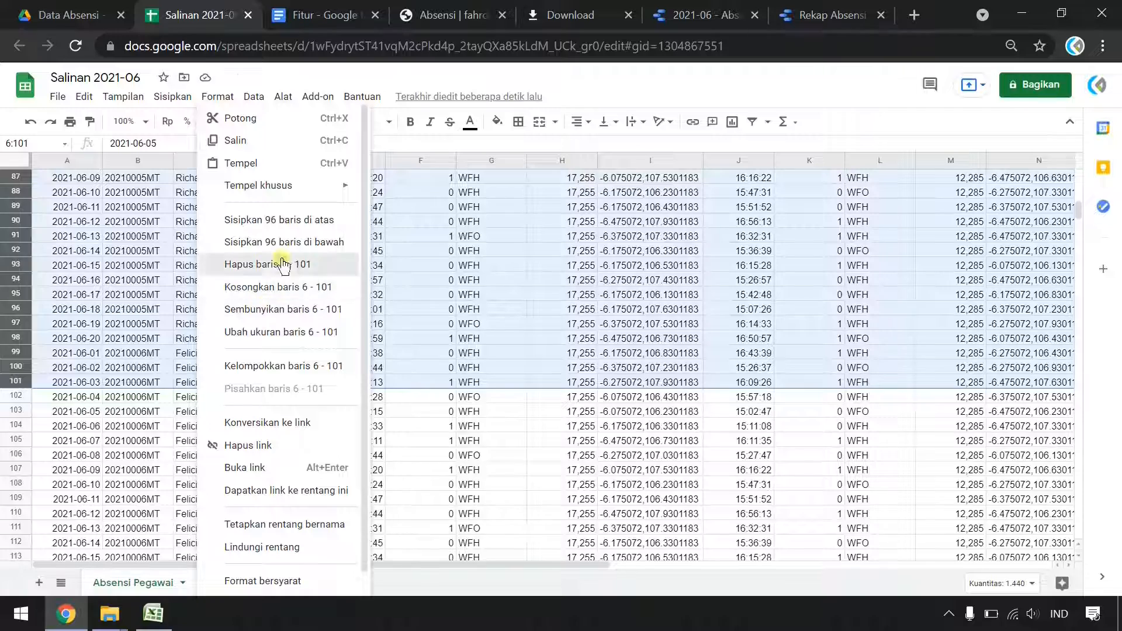
click(284, 265)
scroll(491, 363, up, 20)
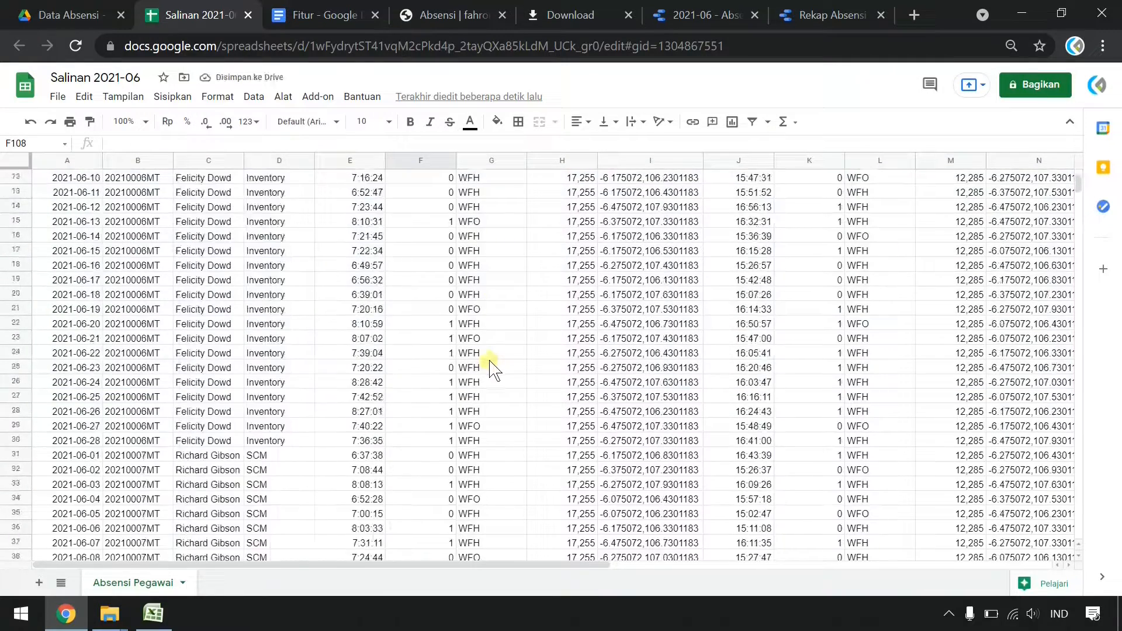
scroll(491, 367, up, 4)
click(248, 15)
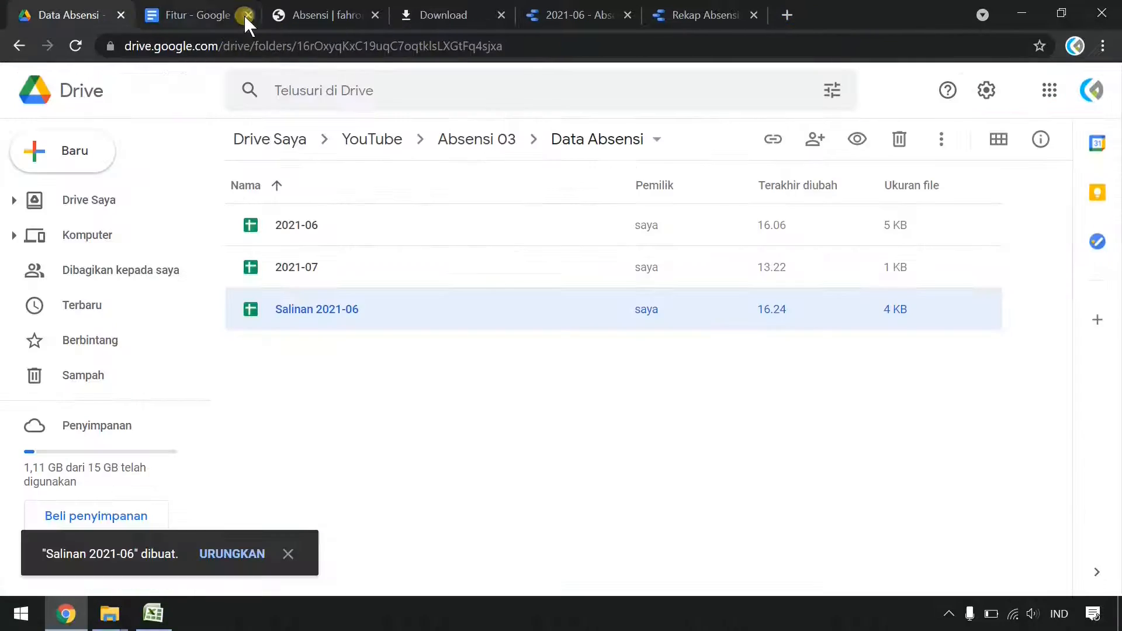
Rename the Salinan 2021-06 spreadsheet to 2021-05
click(354, 311)
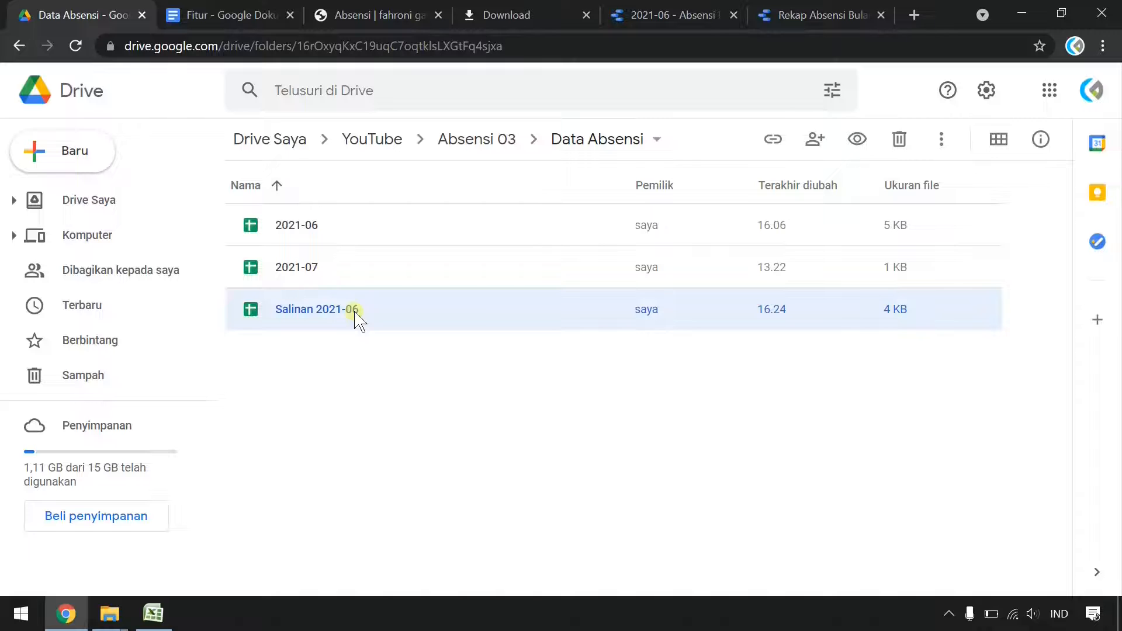
right_click(355, 311)
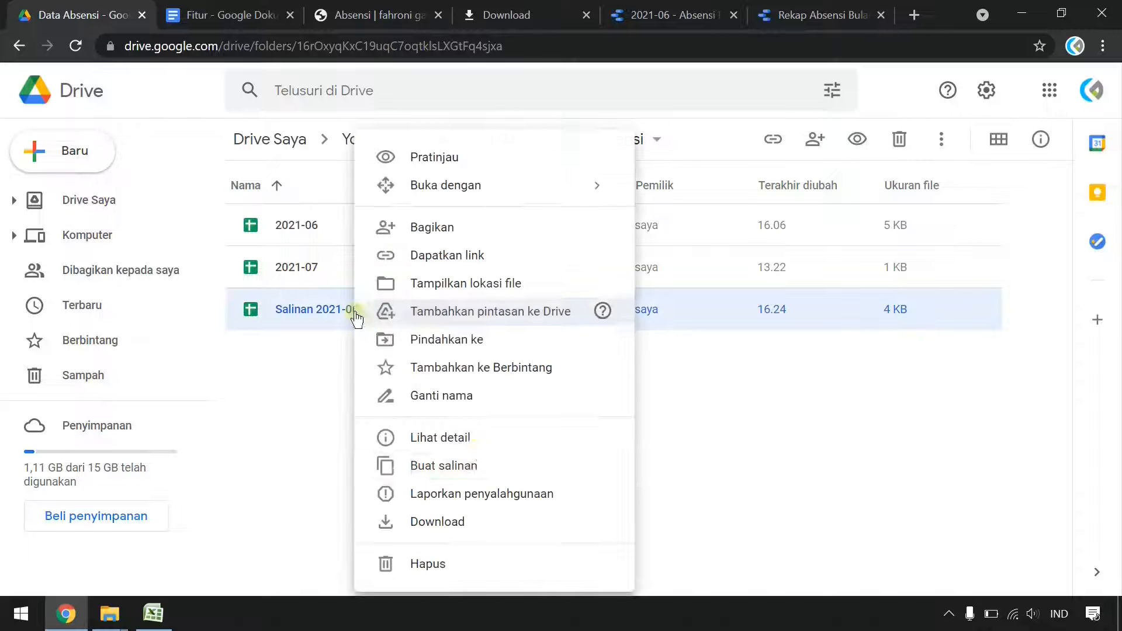
click(484, 396)
click(460, 325)
drag(460, 325, 413, 326)
key(BackSpace)
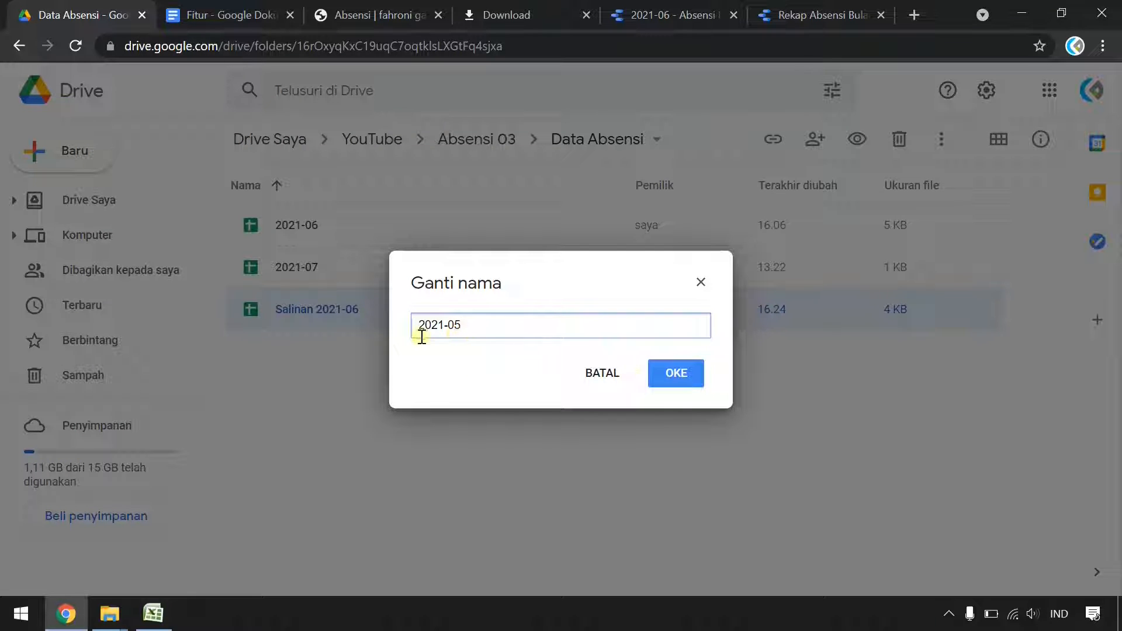
click(672, 380)
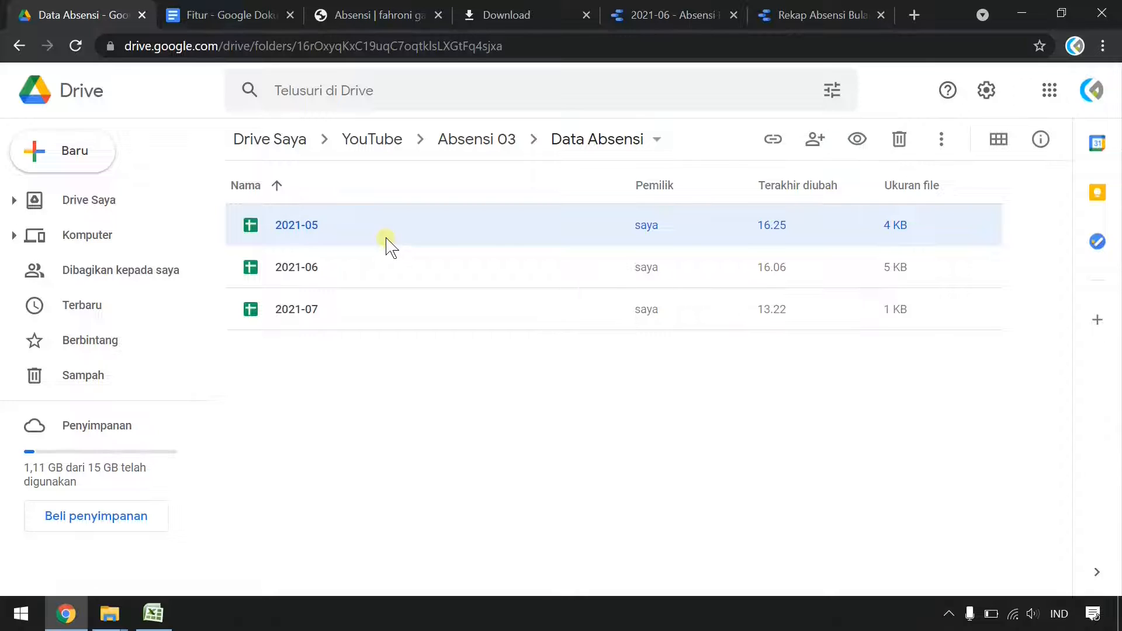
Switch to the Rekap Absensi Bulanan report in Data Studio and open its added data source for editing
click(824, 16)
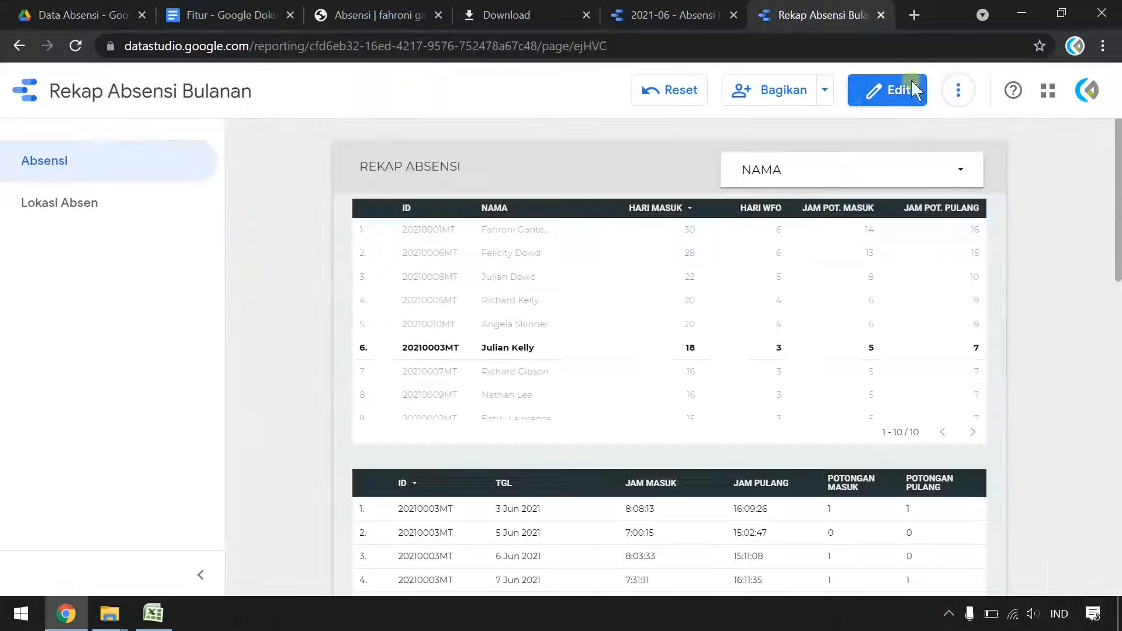
click(889, 101)
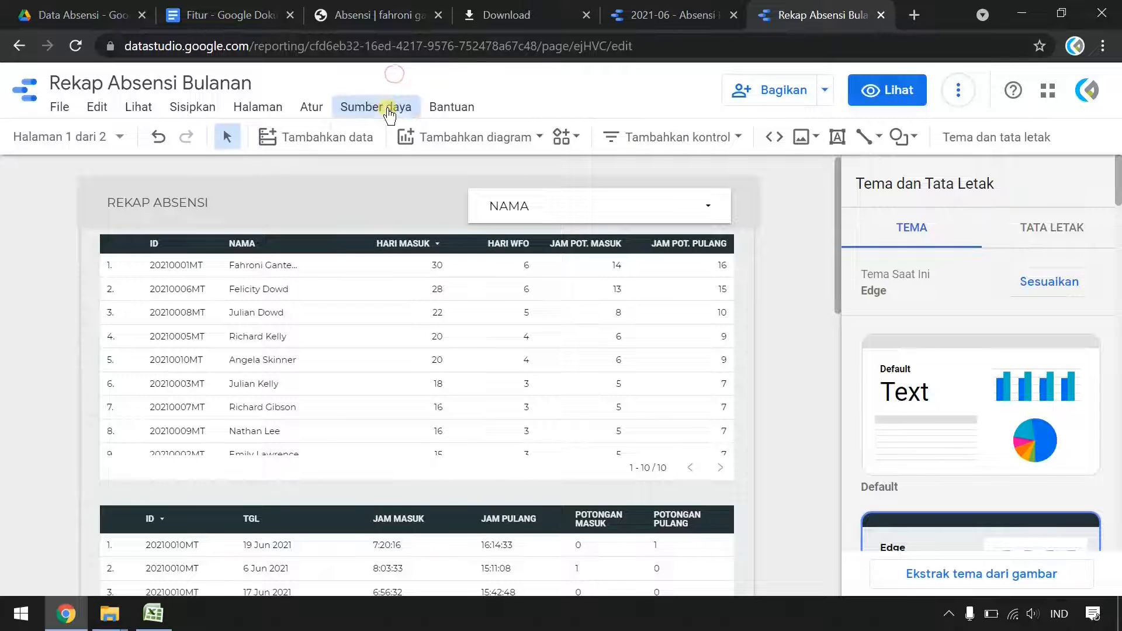
click(383, 107)
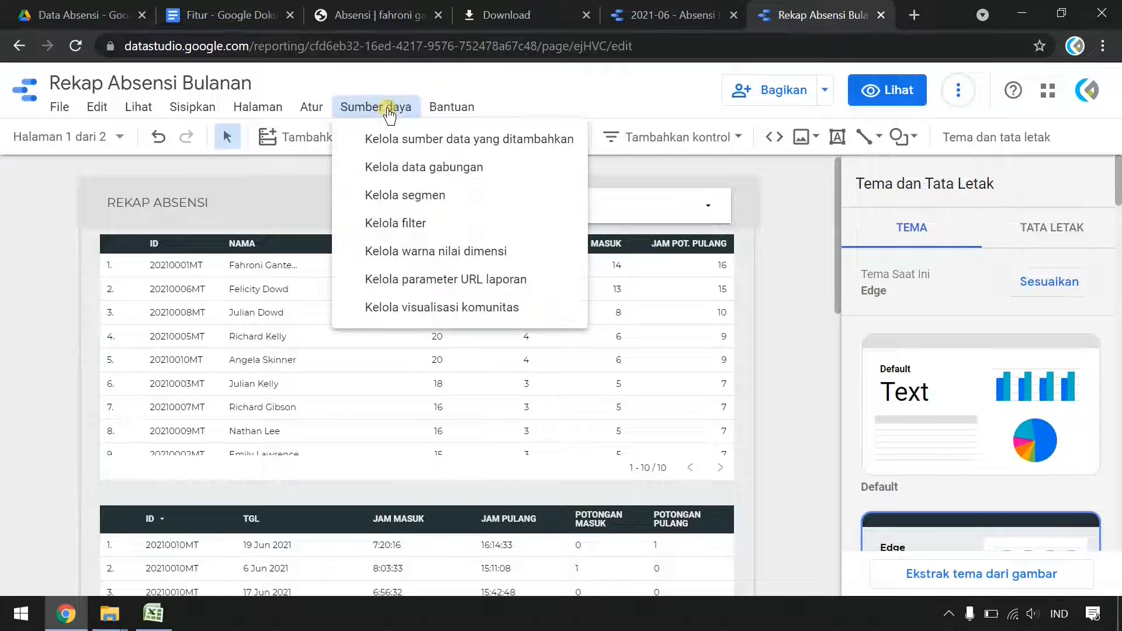
click(408, 146)
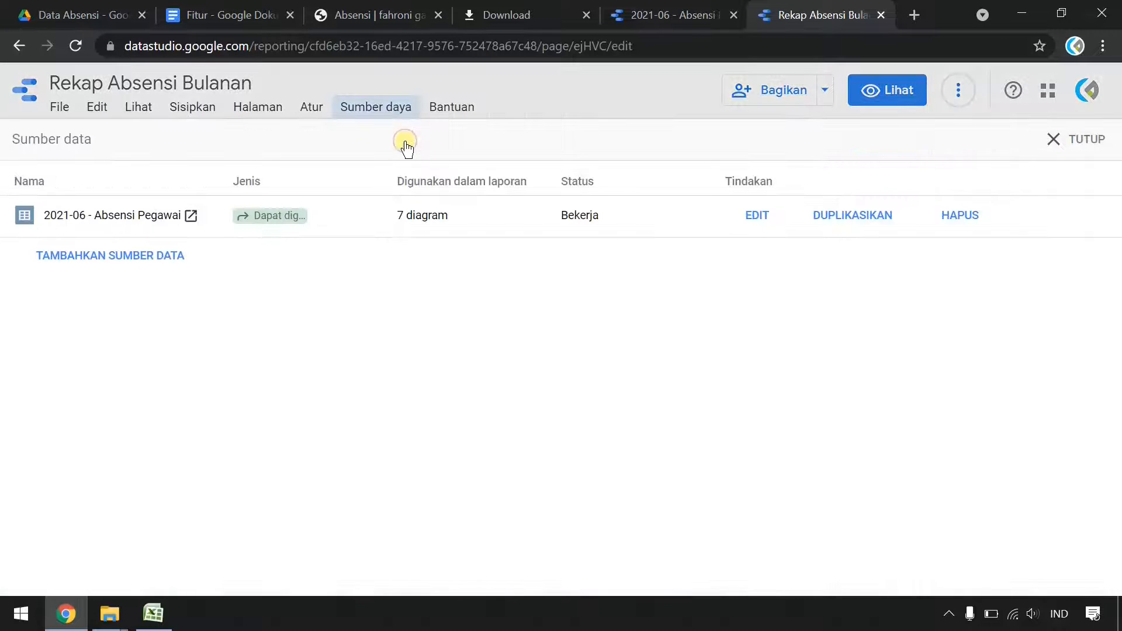
click(748, 223)
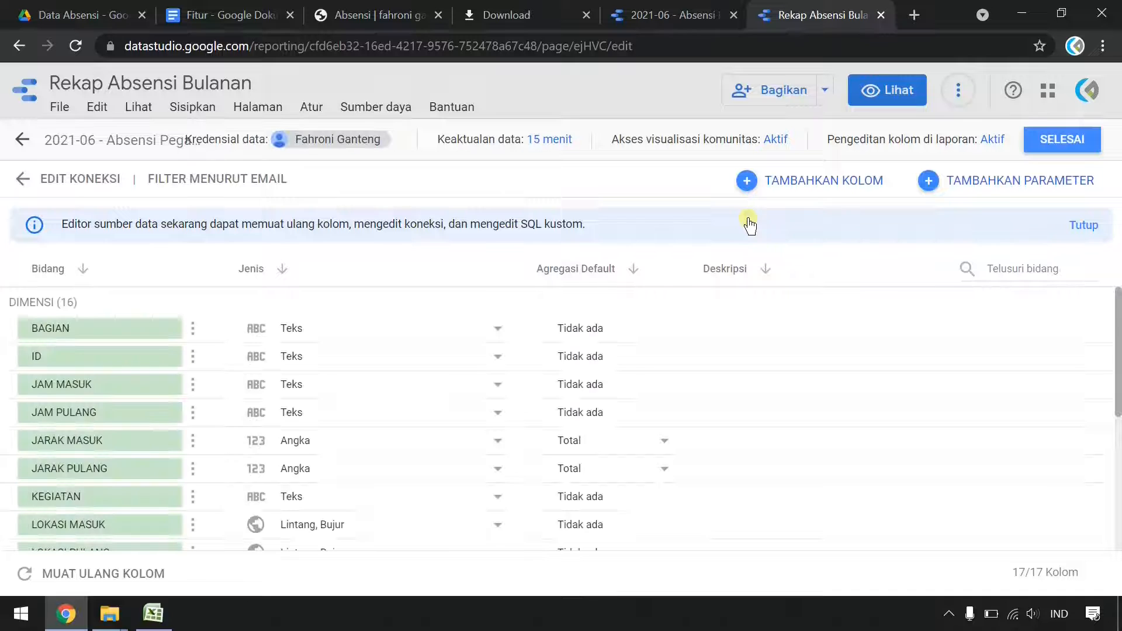
Edit the data source connection to use the 2021-05 spreadsheet from Google Drive
click(33, 181)
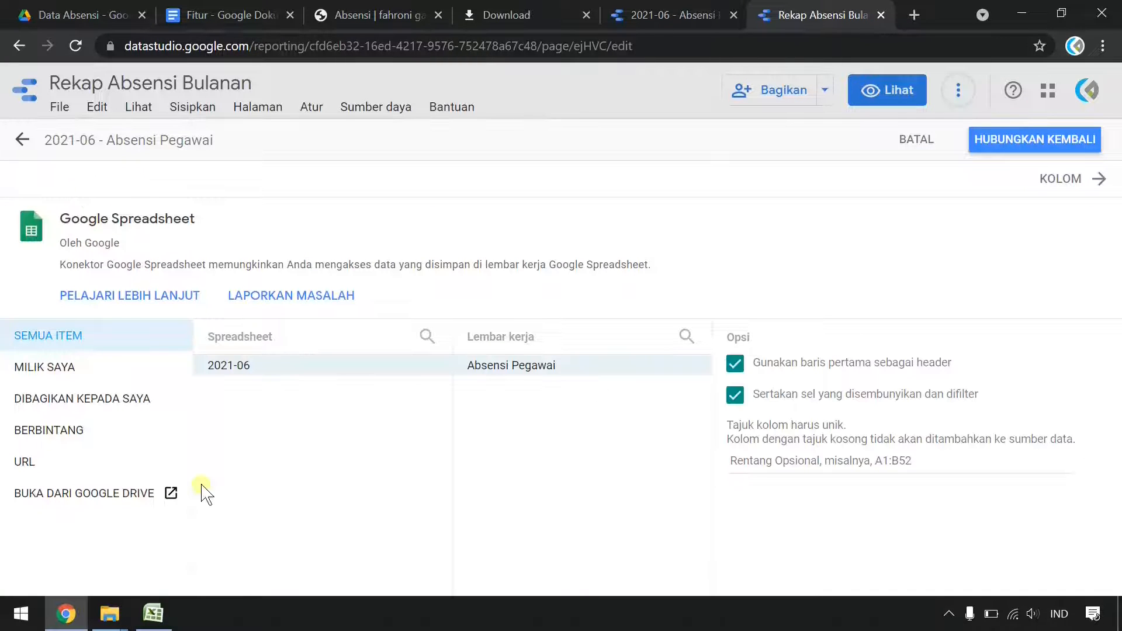
click(80, 497)
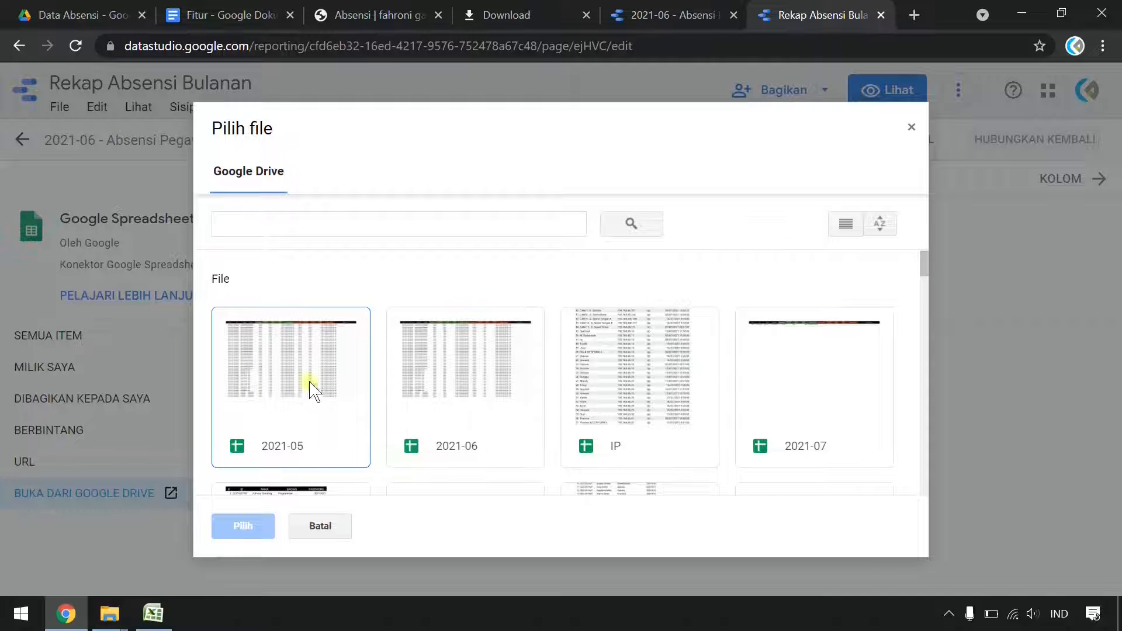
click(305, 397)
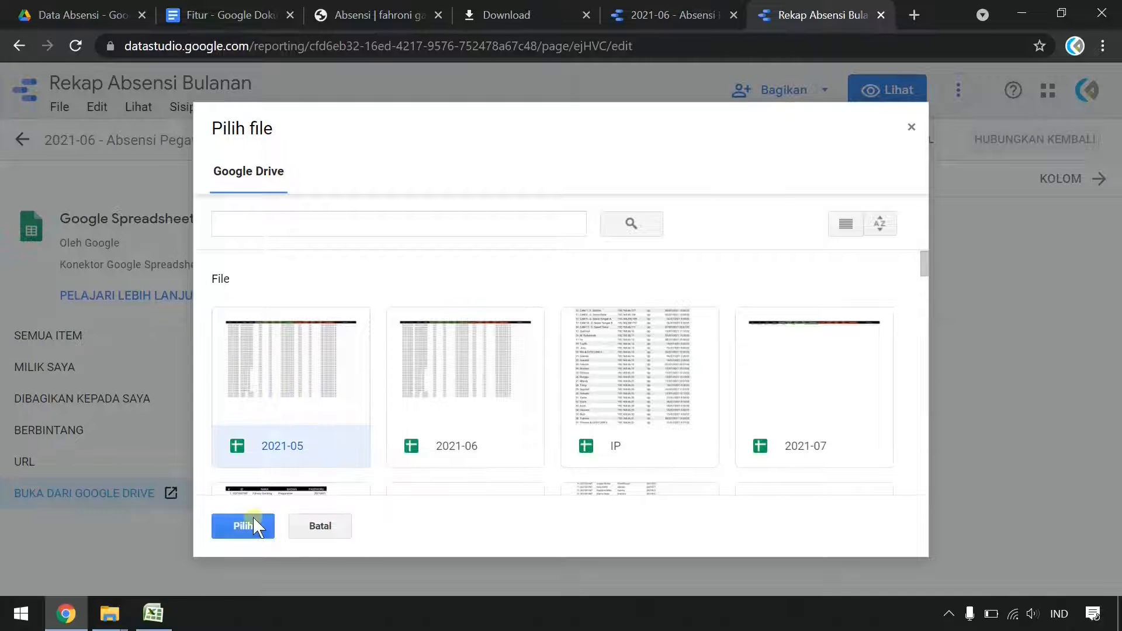
click(243, 526)
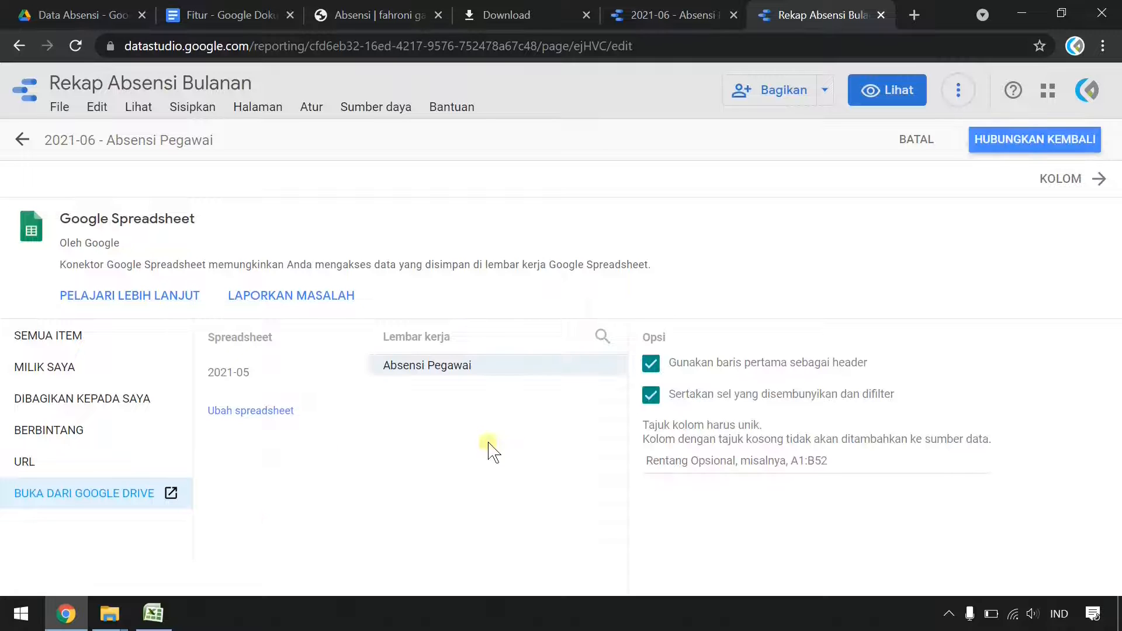
Reconnect the data source, apply the connection changes and return to the report canvas
click(1006, 142)
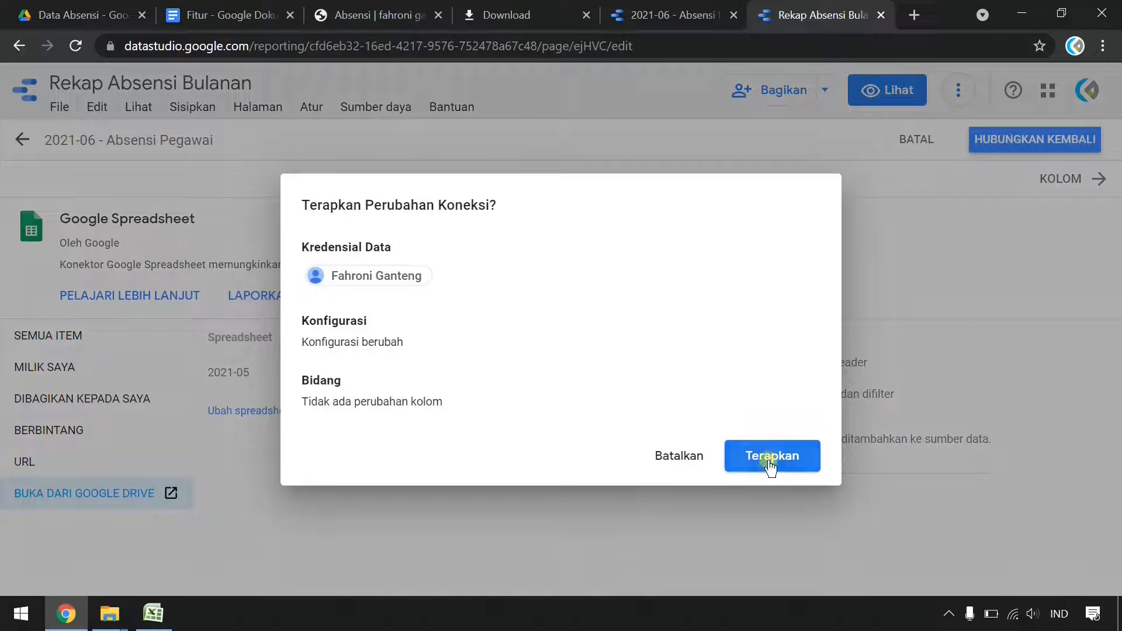
click(781, 462)
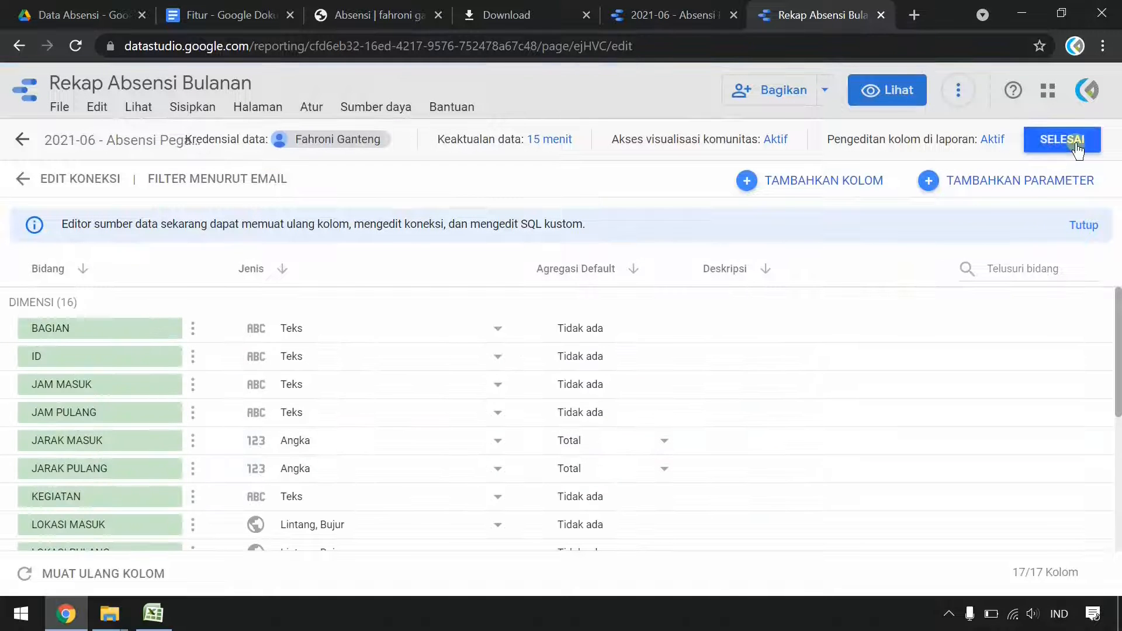
click(1077, 147)
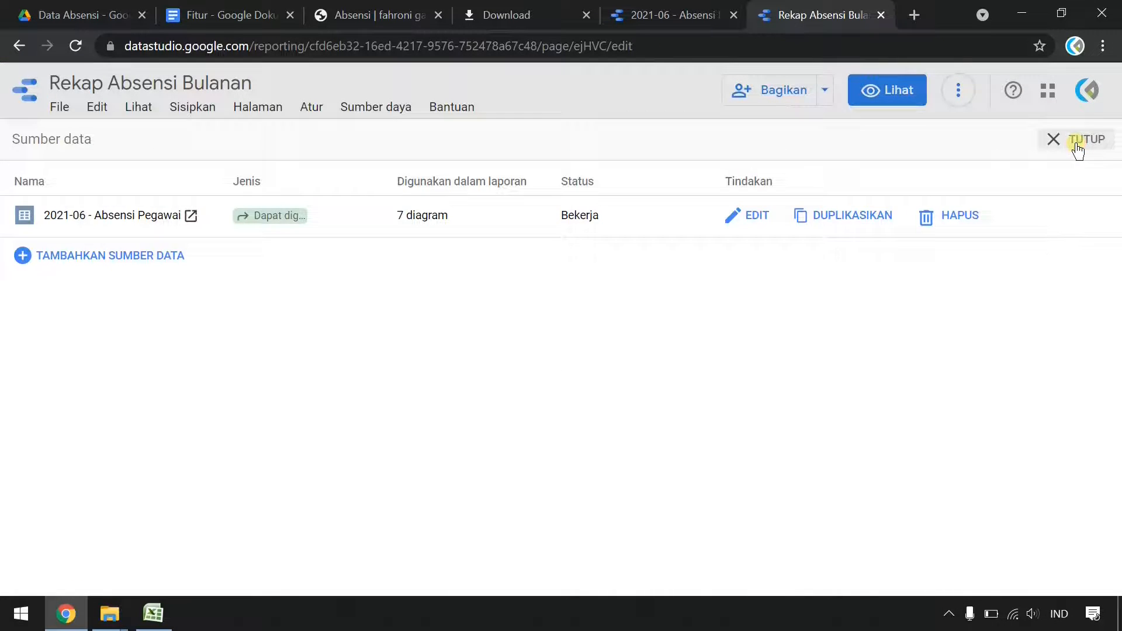
click(1074, 146)
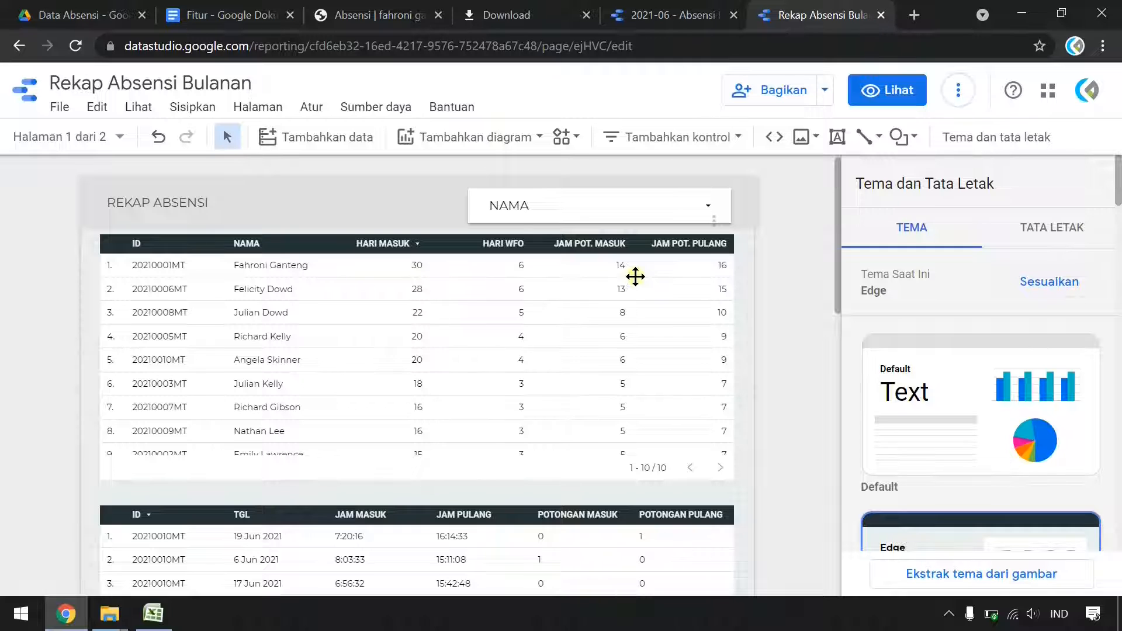
Switch the report to view mode, refresh its data and check the recap and daily attendance tables
click(898, 103)
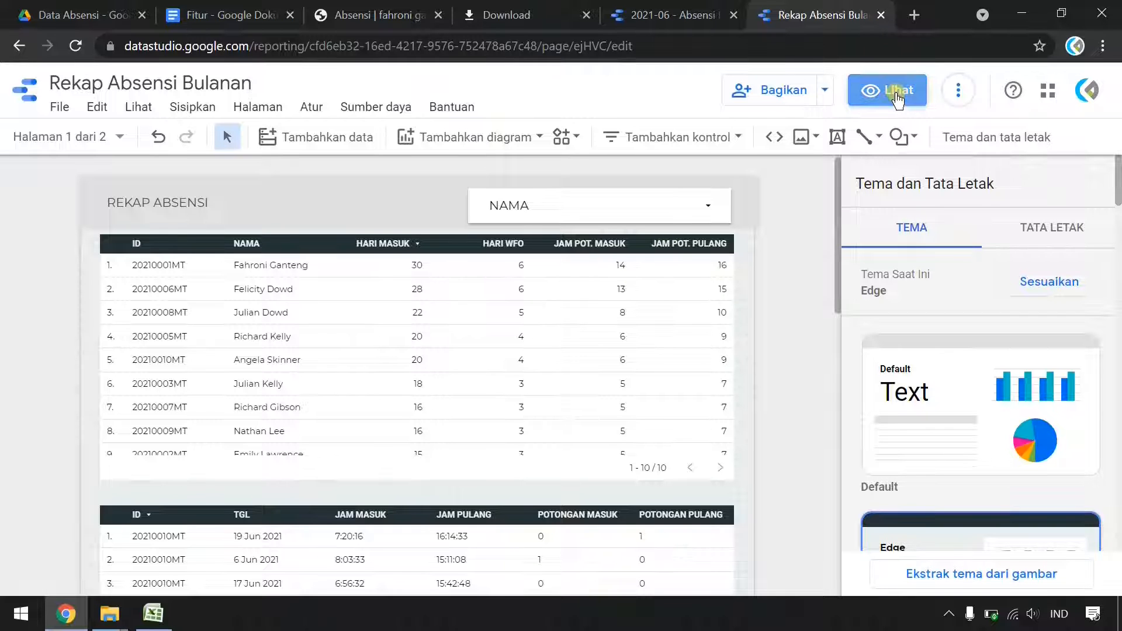
scroll(565, 365, down, 2)
scroll(566, 365, up, 2)
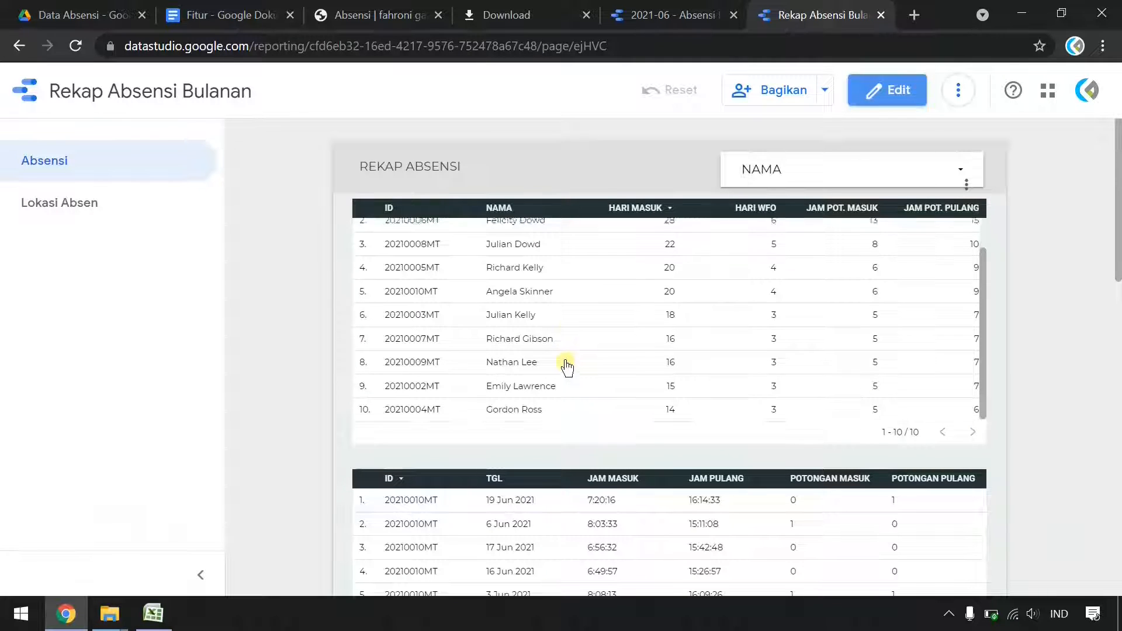
click(958, 92)
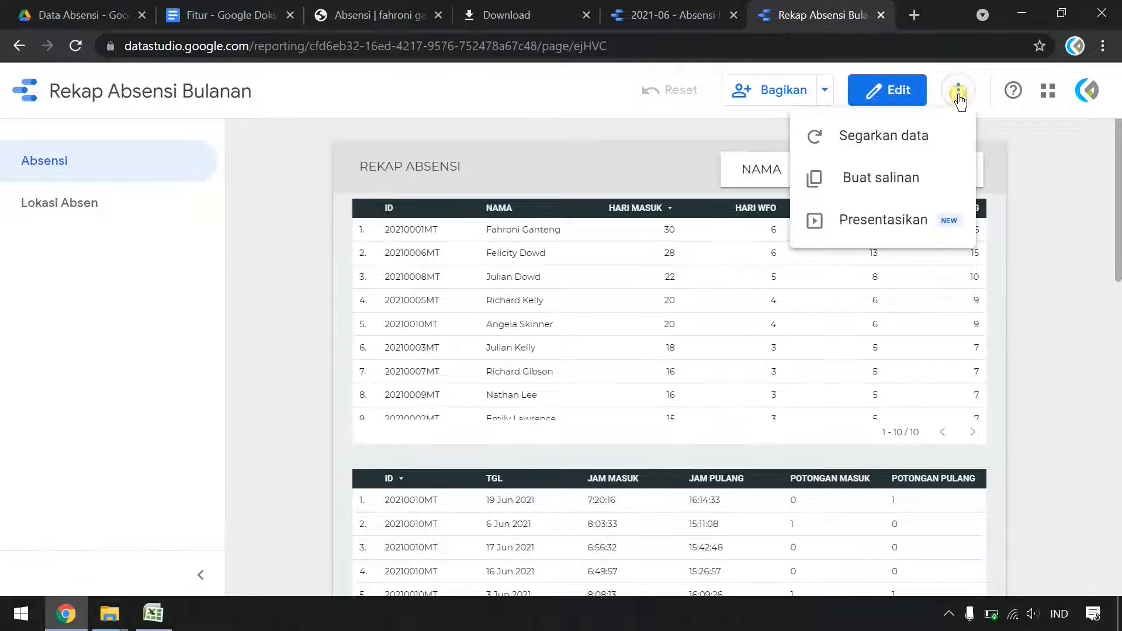
click(899, 146)
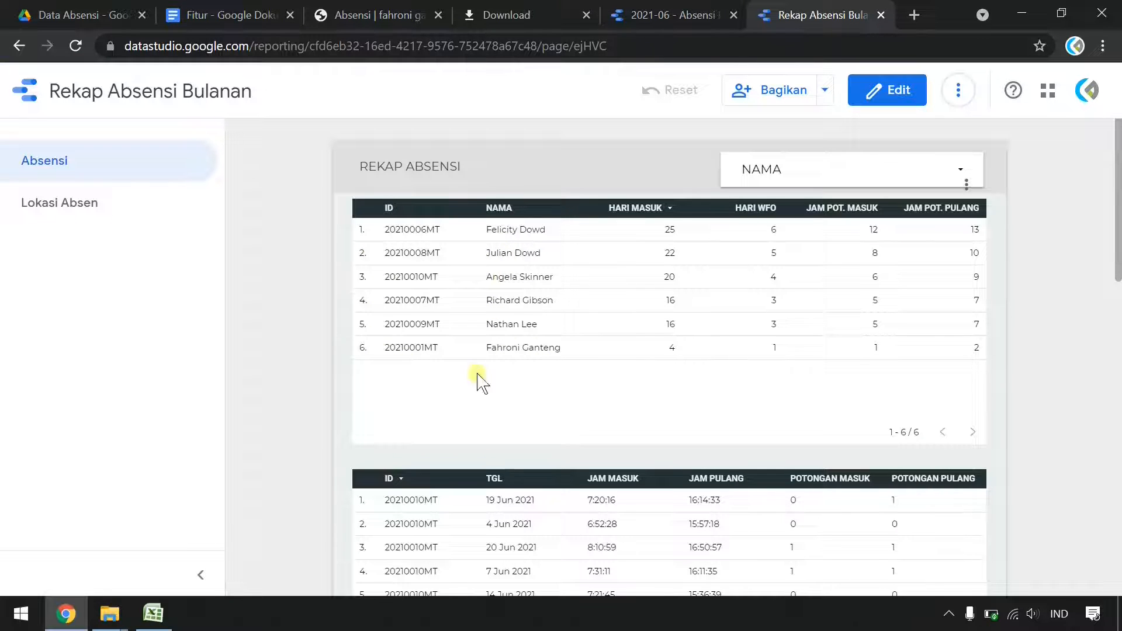
scroll(596, 421, down, 3)
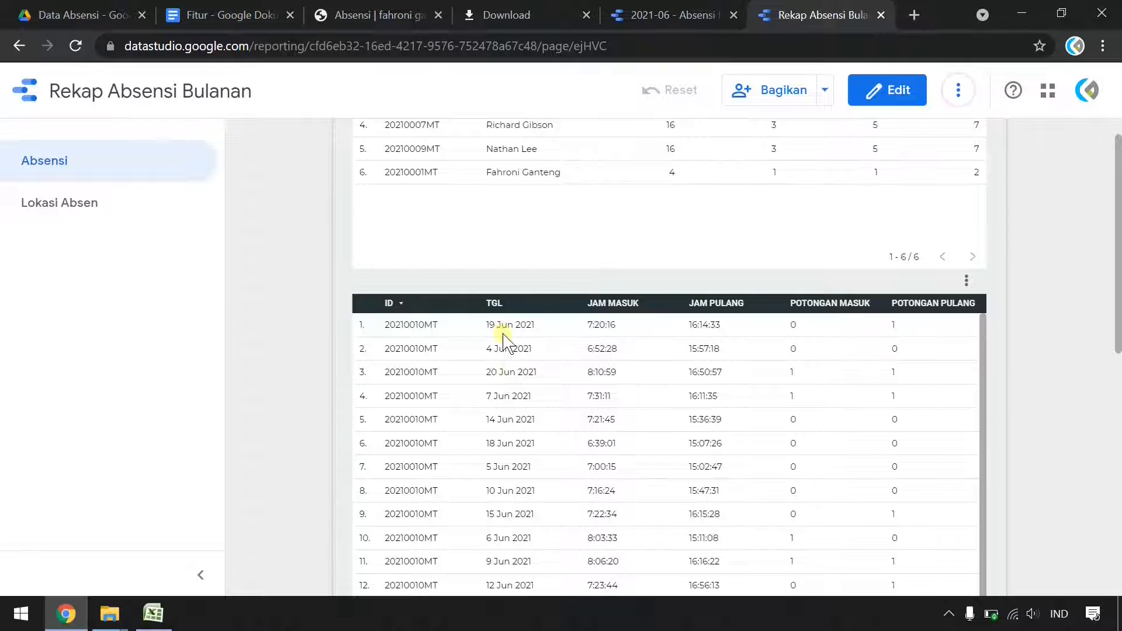
scroll(543, 327, up, 3)
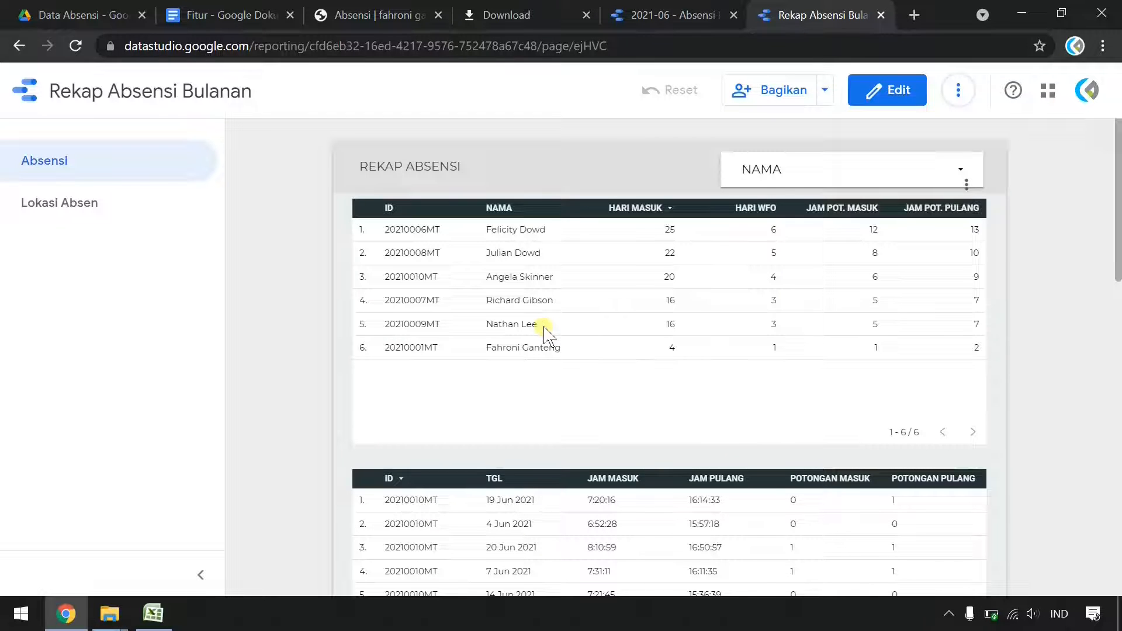
Filter the Lokasi Absen page by the employee in row 5 of the recap table and check both location maps
click(111, 209)
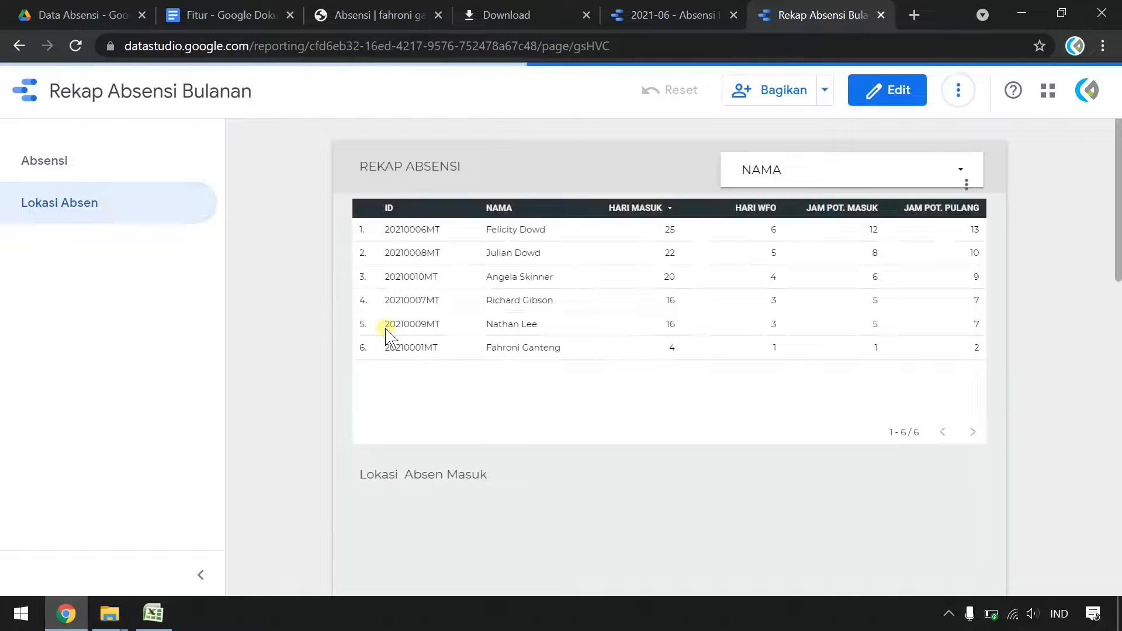
scroll(613, 388, down, 2)
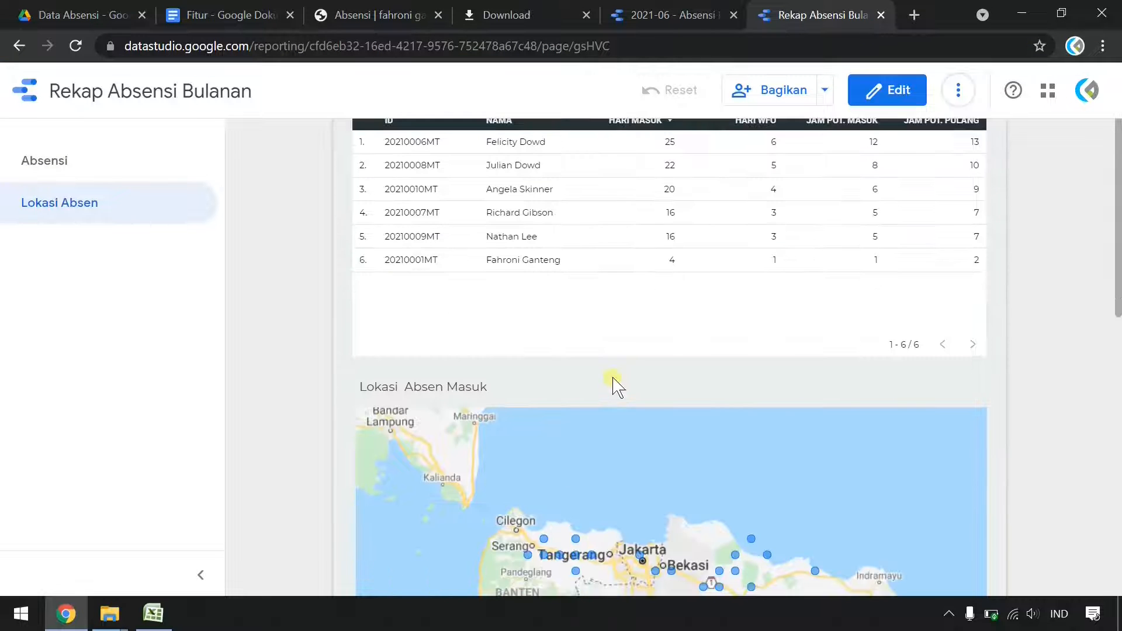
click(528, 238)
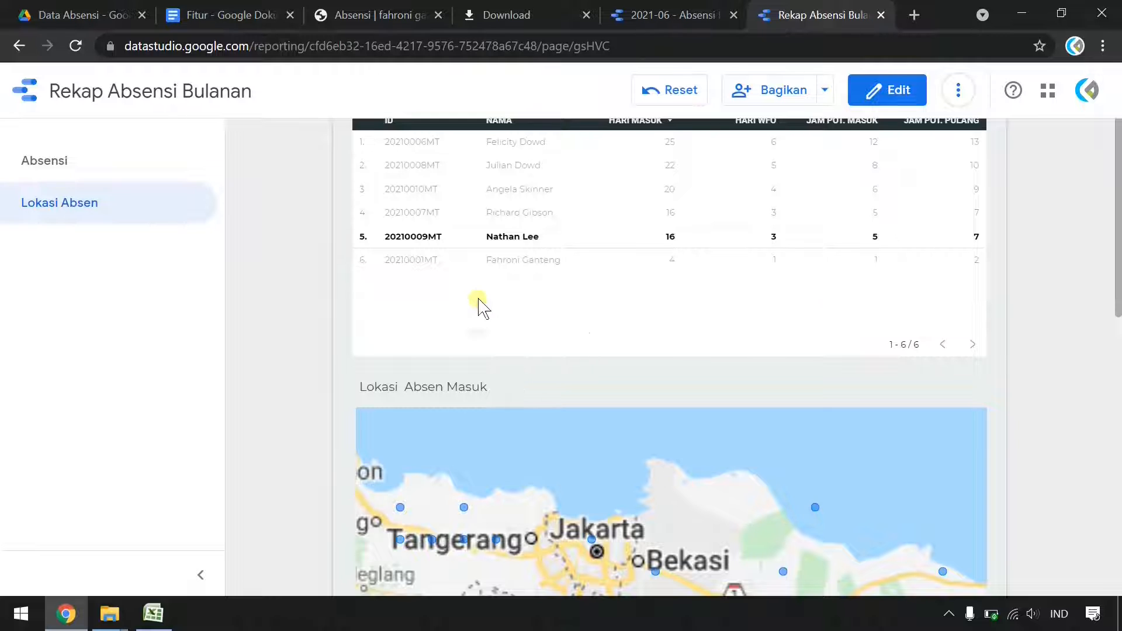
scroll(1077, 333, down, 10)
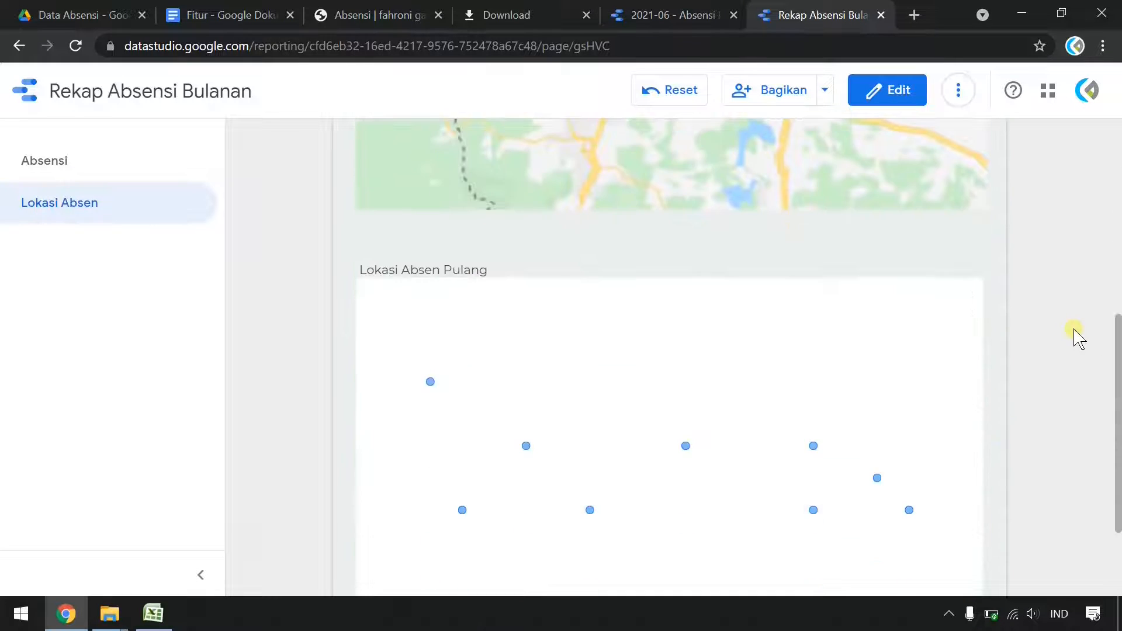
Filter the Absensi and Lokasi Absen pages to only the third employee in the NAMA filter list
scroll(1046, 370, down, 3)
scroll(1049, 368, up, 13)
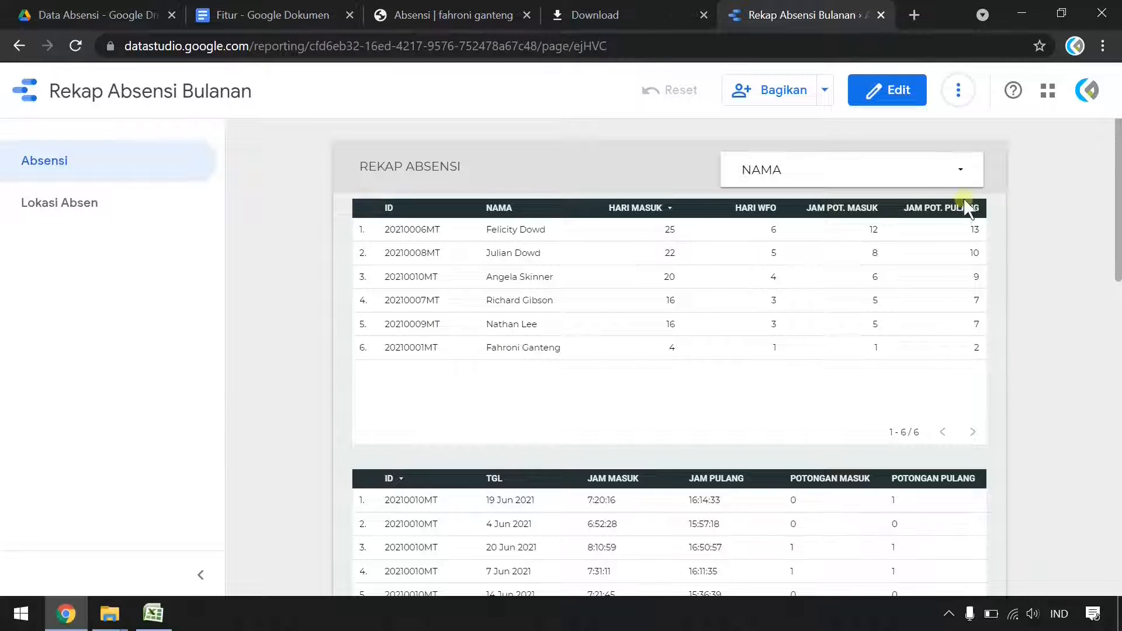
click(937, 175)
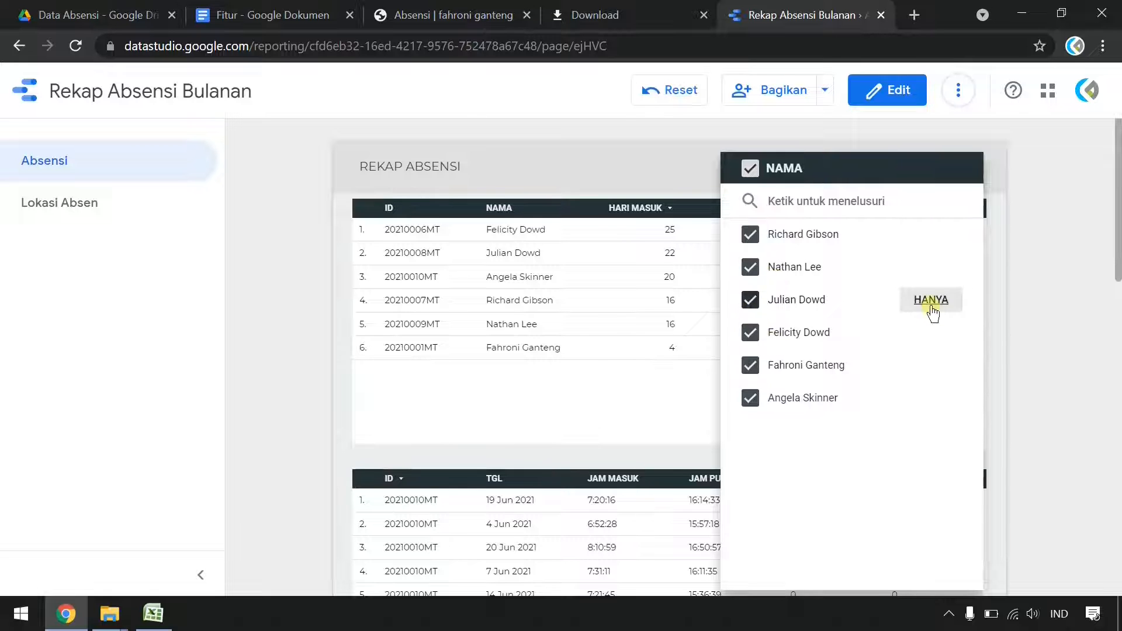
click(927, 299)
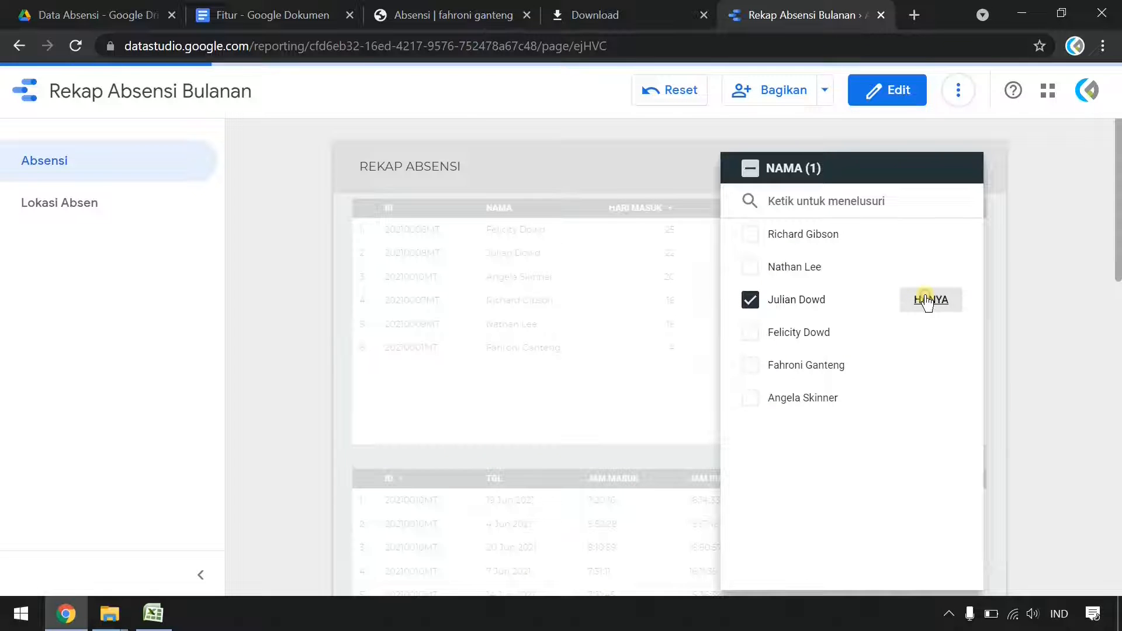
click(110, 205)
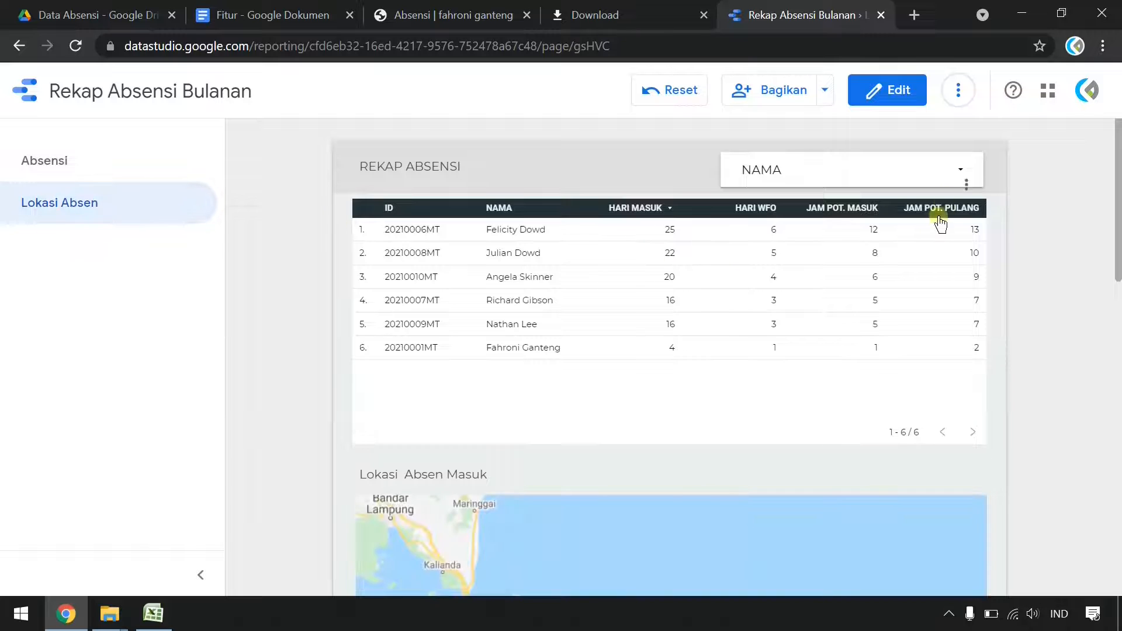
click(959, 174)
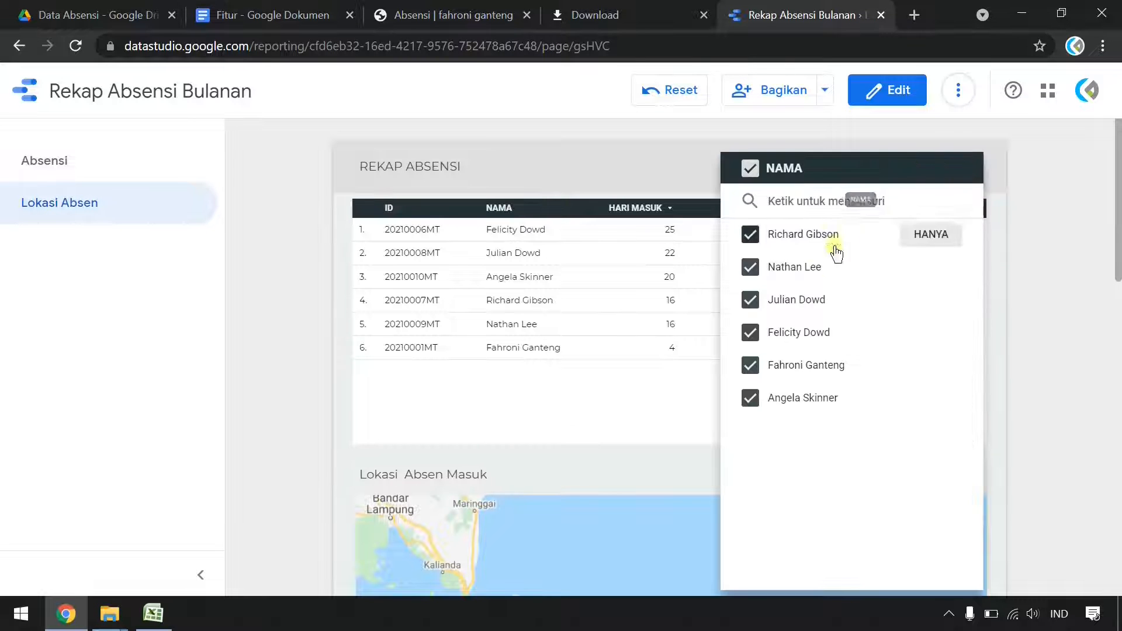
click(928, 299)
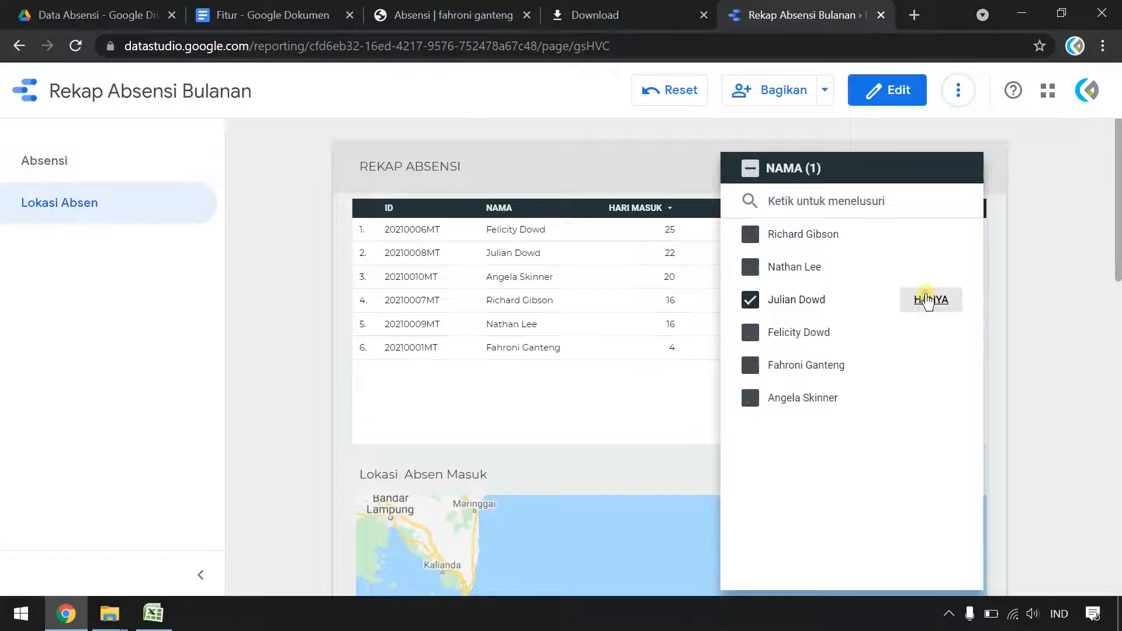
click(1050, 299)
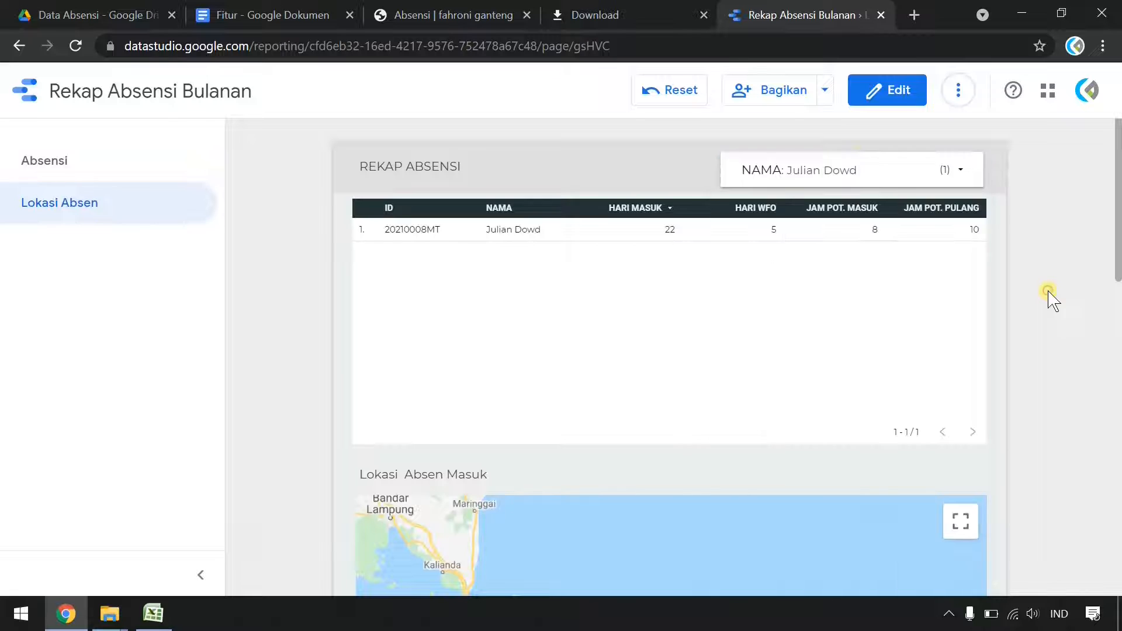
Download the report as a PDF with all pages (Semua Halaman)
click(828, 95)
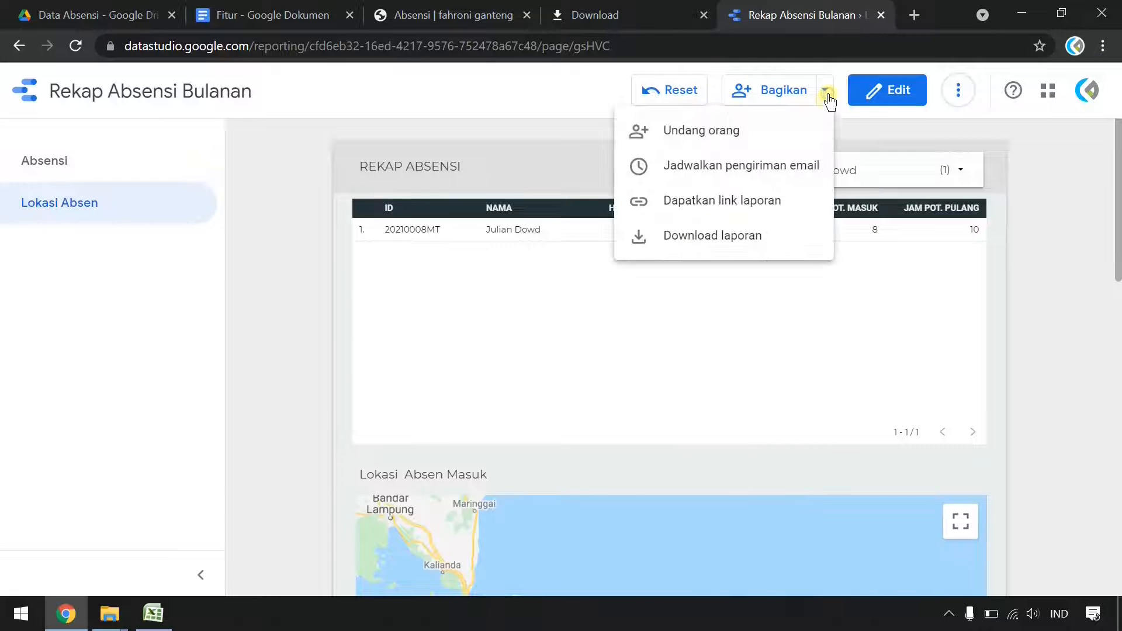
click(723, 240)
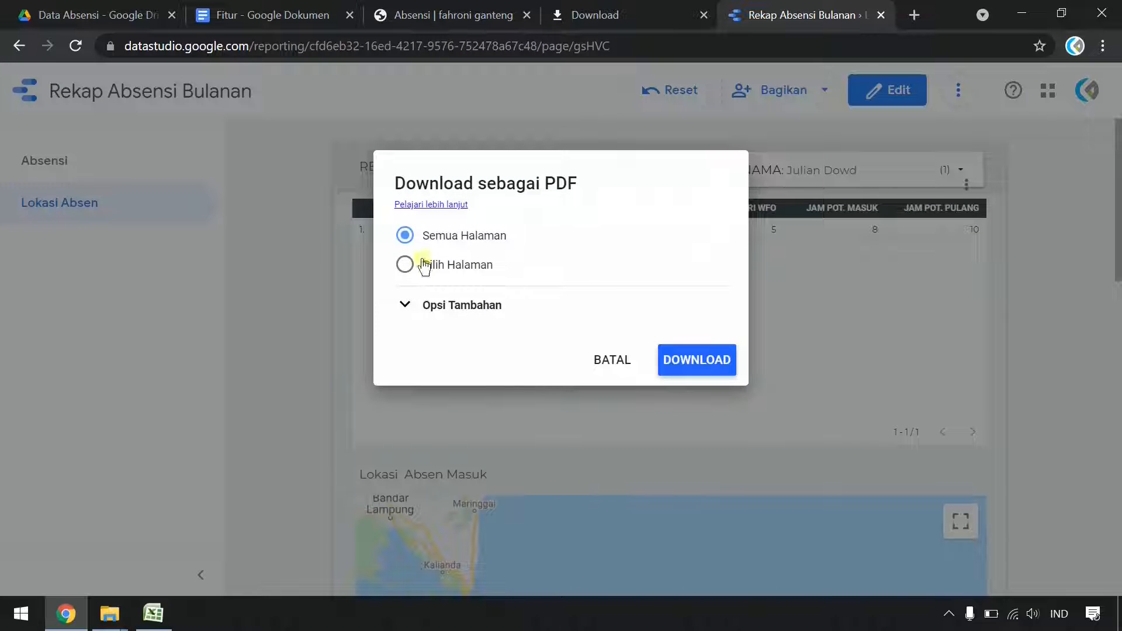
click(699, 359)
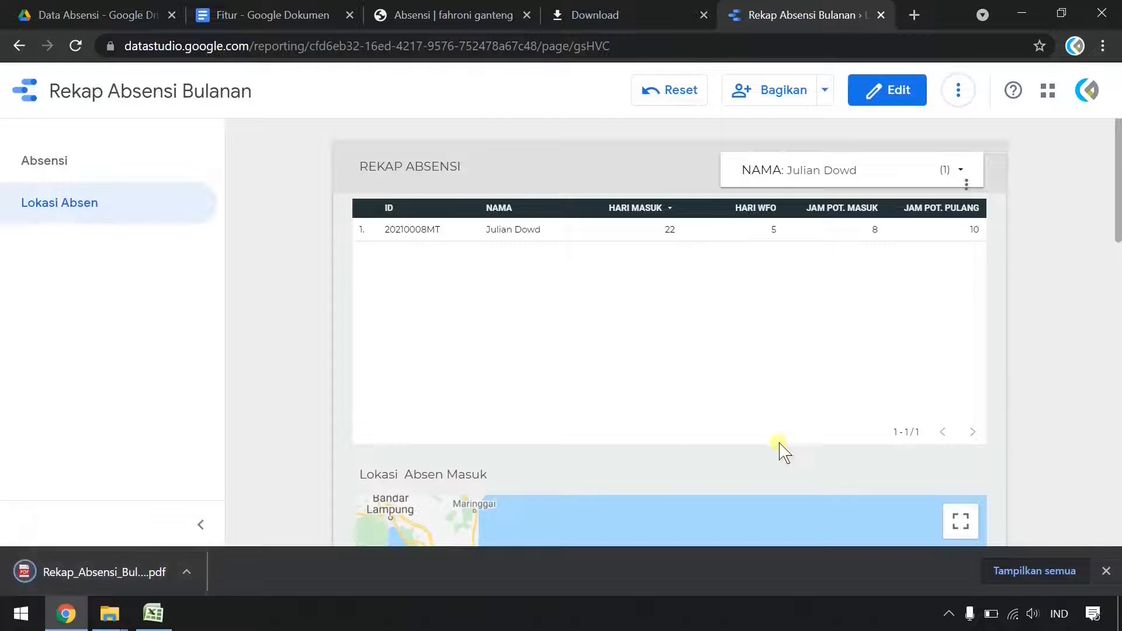
Open the downloaded Rekap_Absensi_Bulanan.pdf and review the attendance tables on page 1 and the location maps on page 2
click(102, 566)
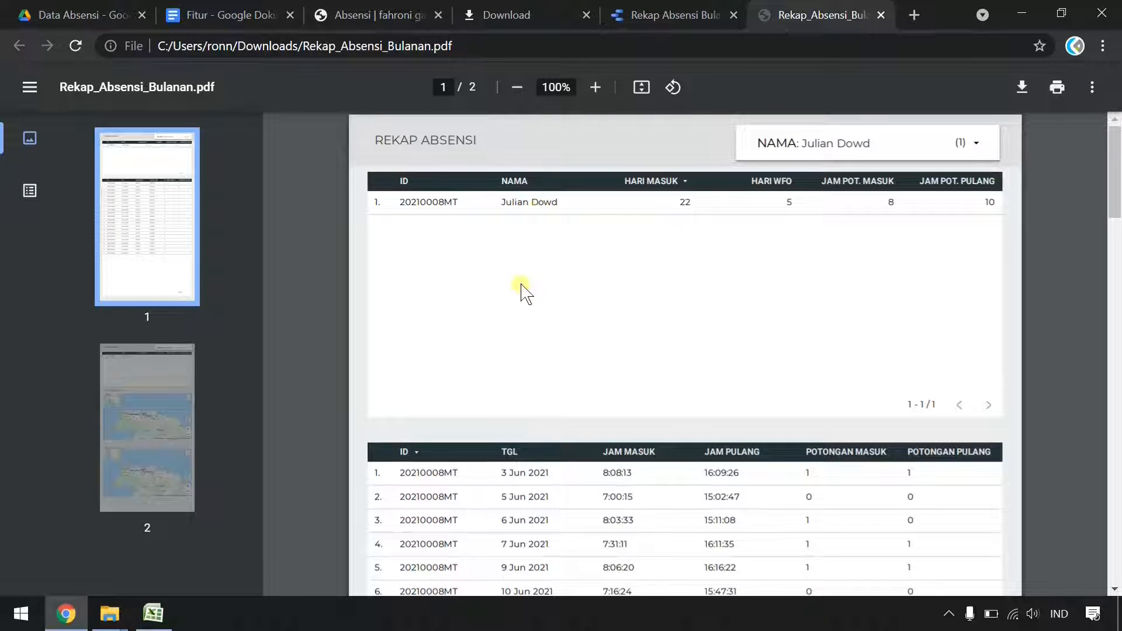
scroll(522, 292, down, 6)
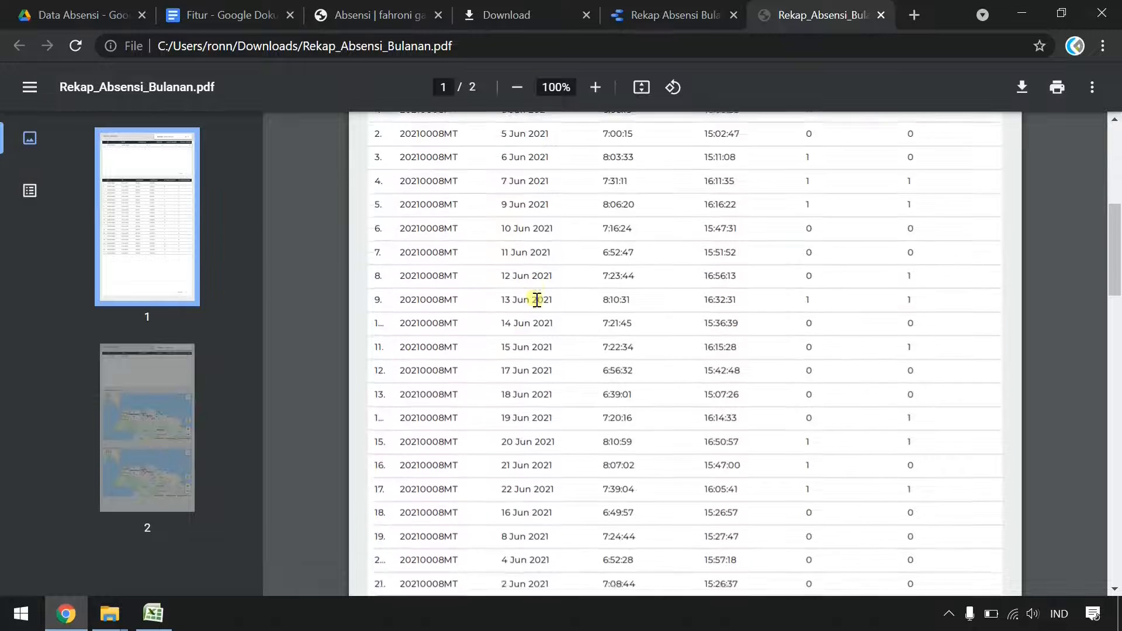
scroll(537, 299, up, 4)
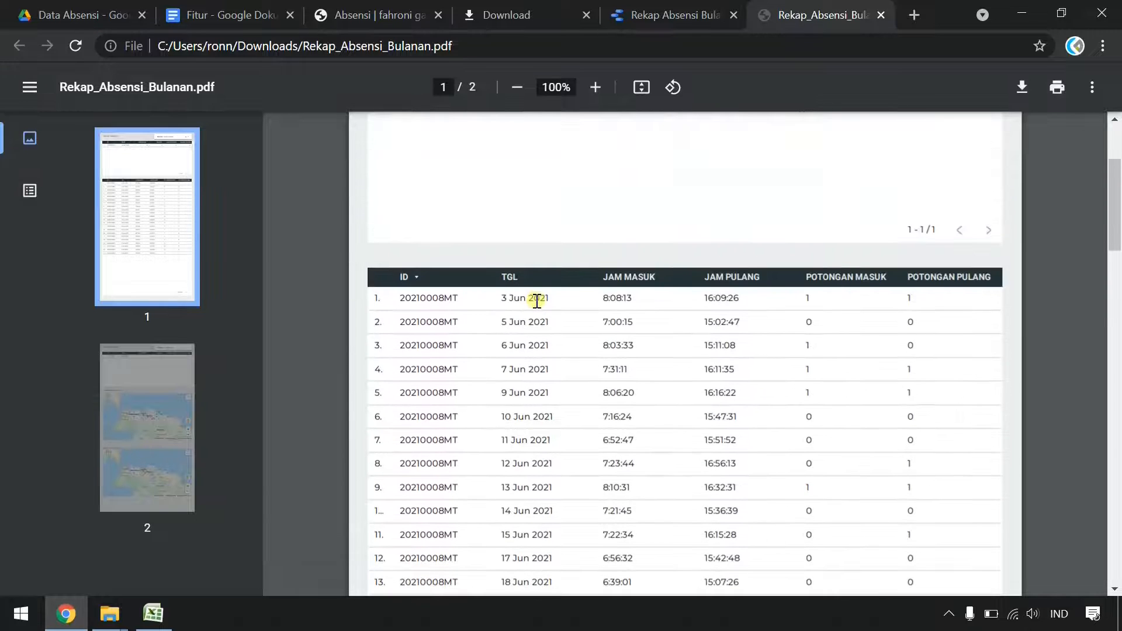
scroll(537, 301, down, 6)
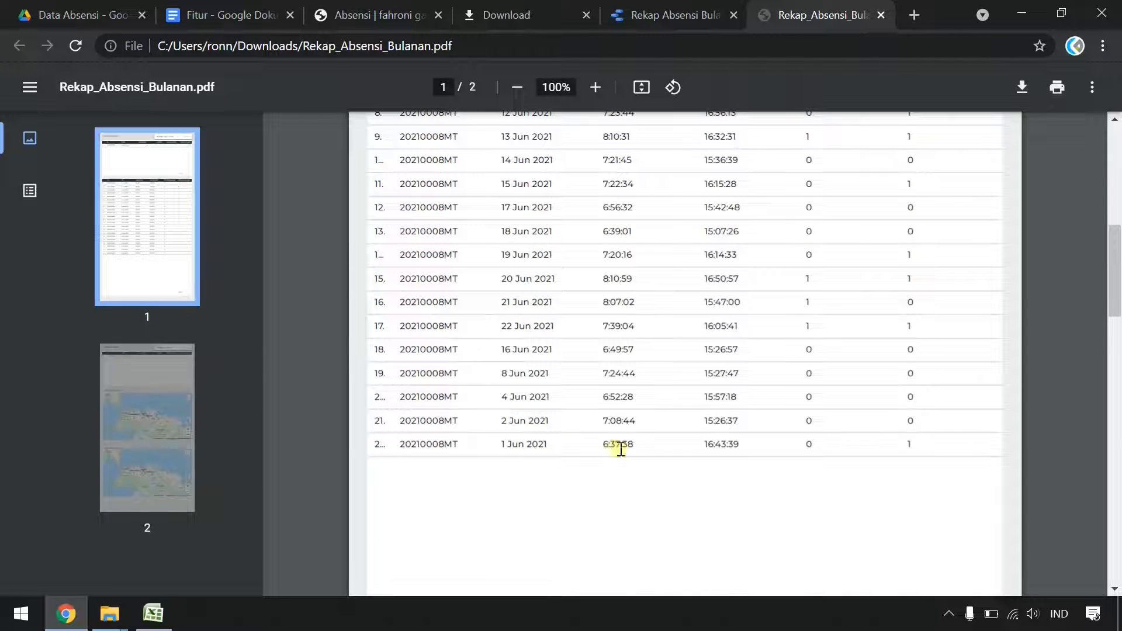
click(175, 433)
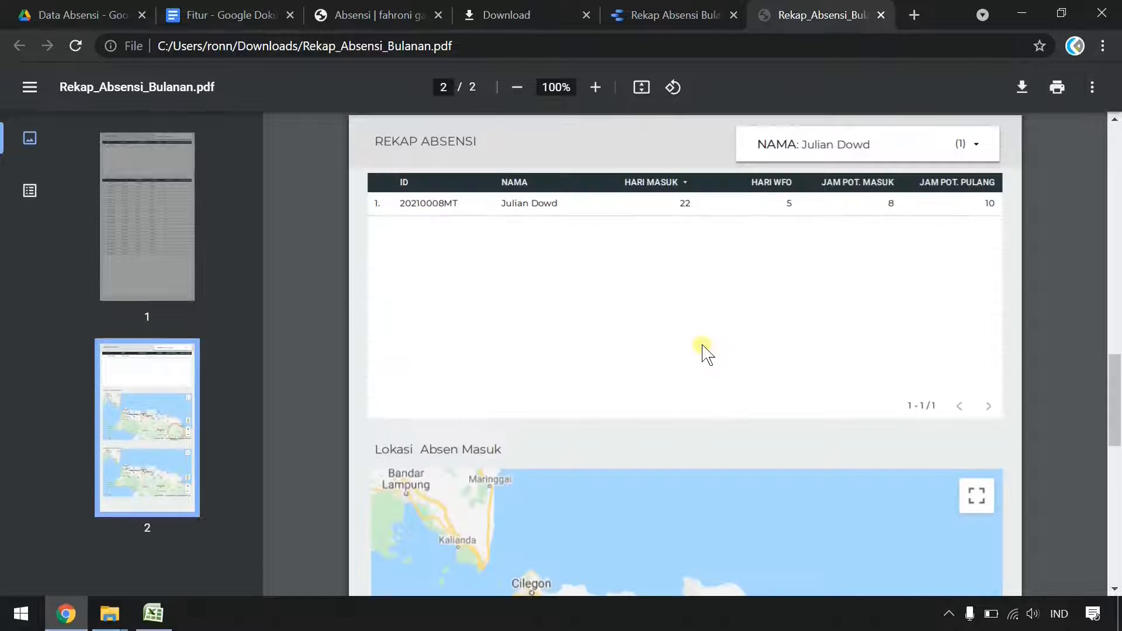
scroll(704, 353, down, 5)
scroll(705, 353, down, 7)
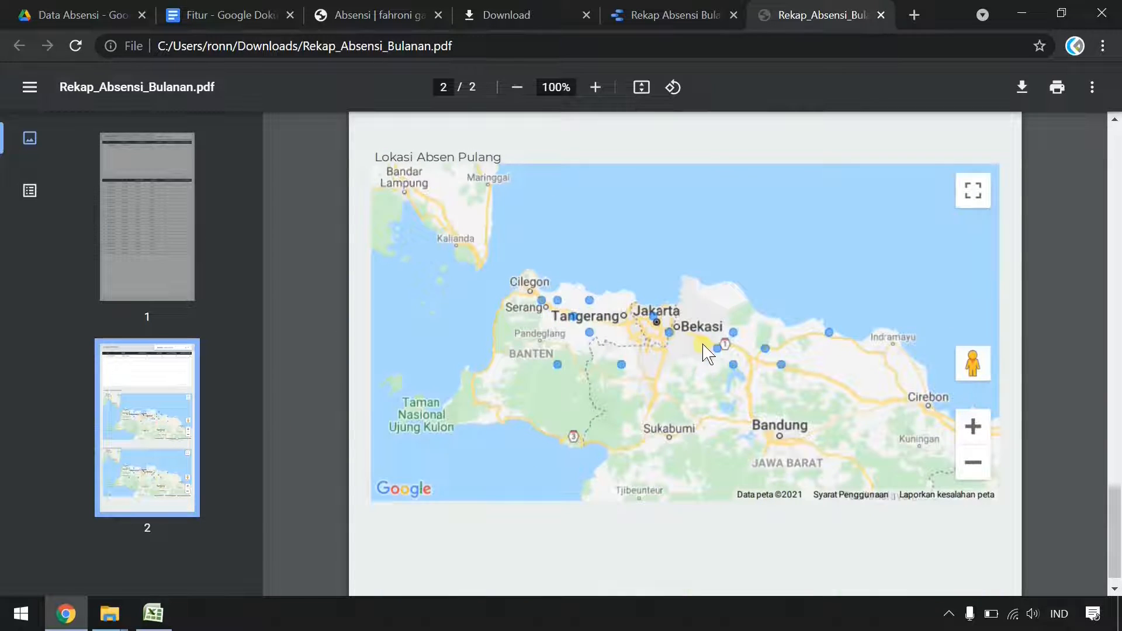
scroll(707, 353, up, 15)
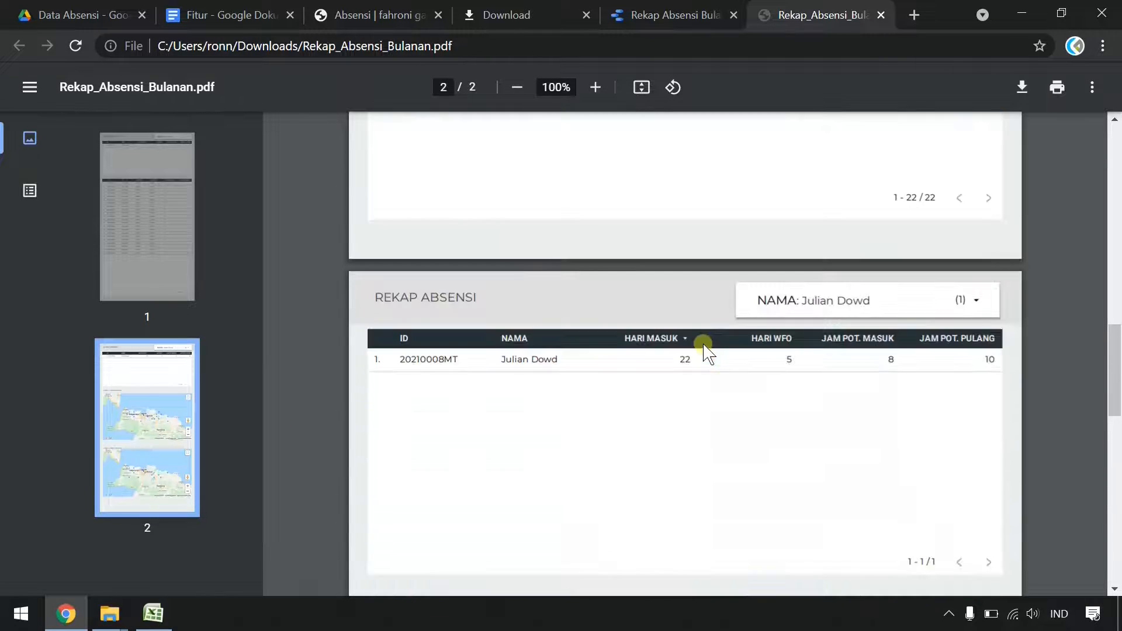
scroll(707, 350, up, 18)
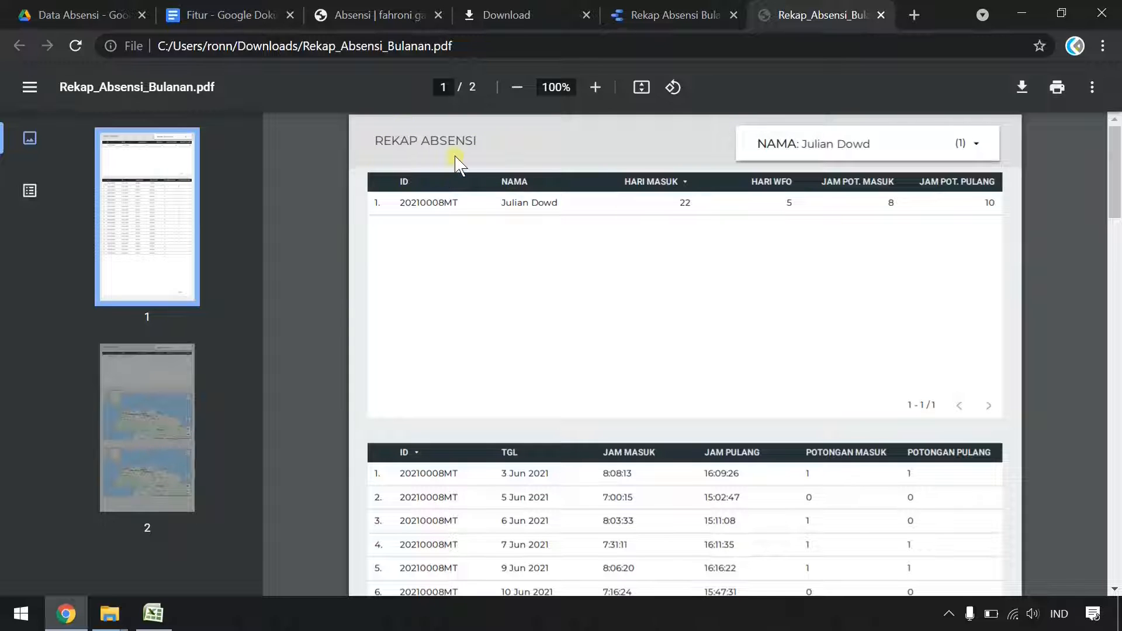
scroll(553, 274, down, 9)
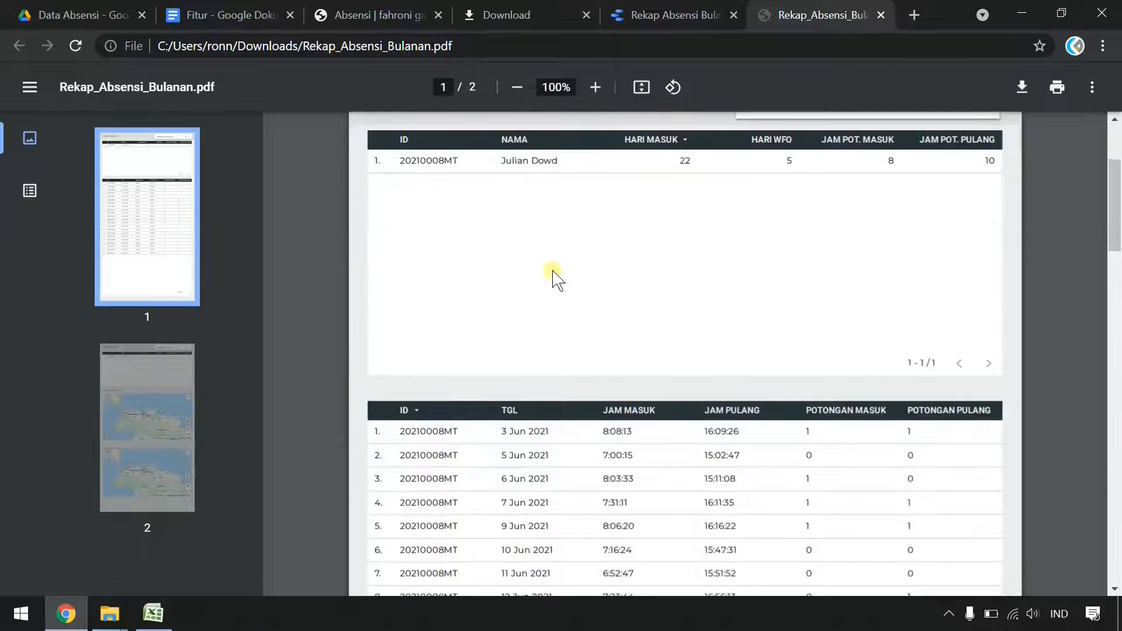
scroll(552, 271, down, 8)
scroll(554, 280, up, 10)
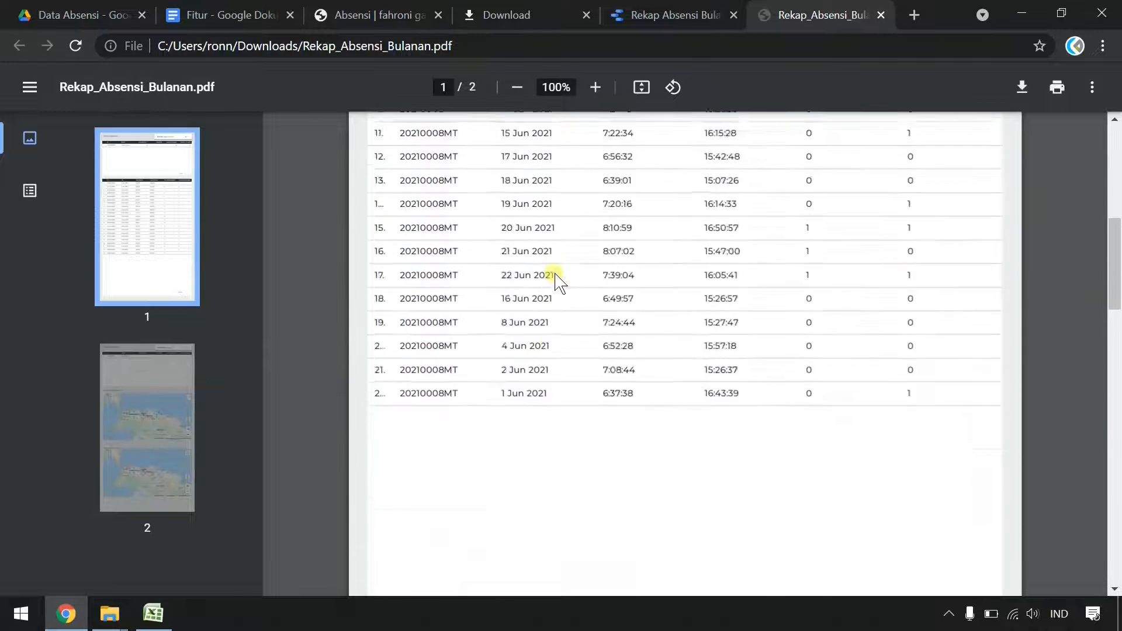
scroll(541, 204, up, 5)
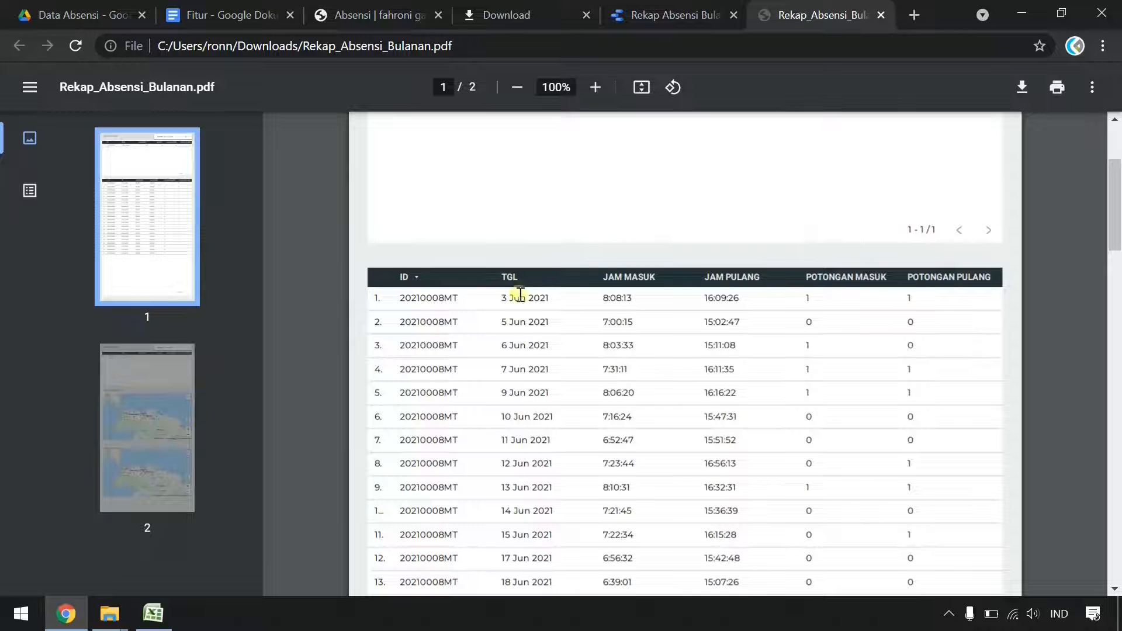
Return to the report's Absensi page in edit mode and sort the daily attendance table by TGL in ascending order (Menaik)
click(646, 19)
click(100, 170)
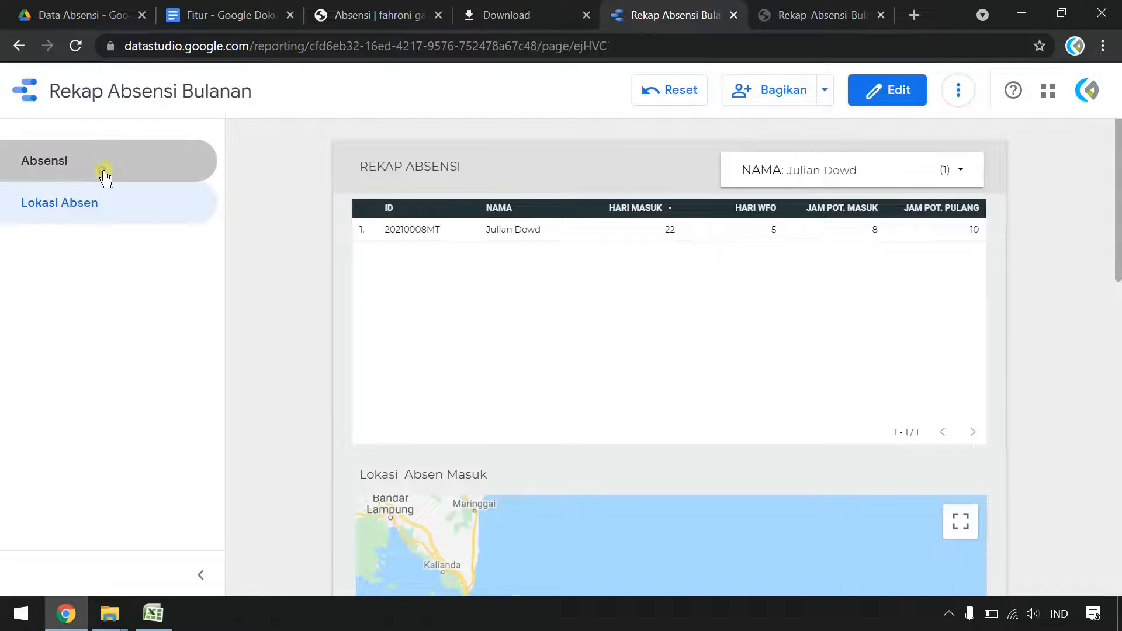
click(886, 92)
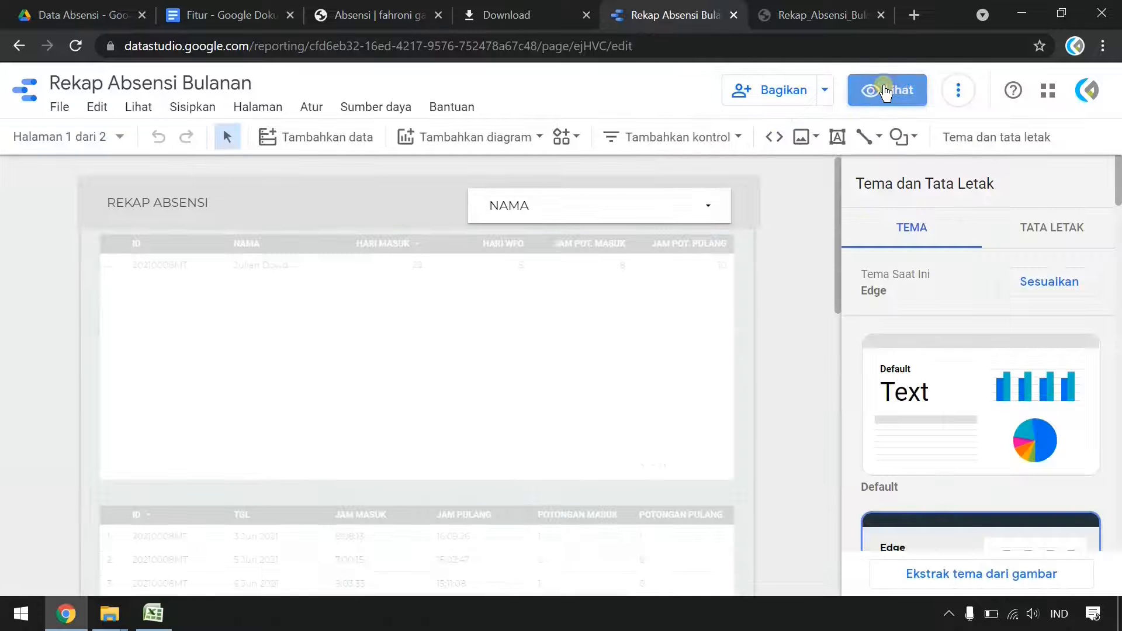
scroll(548, 303, down, 3)
click(373, 406)
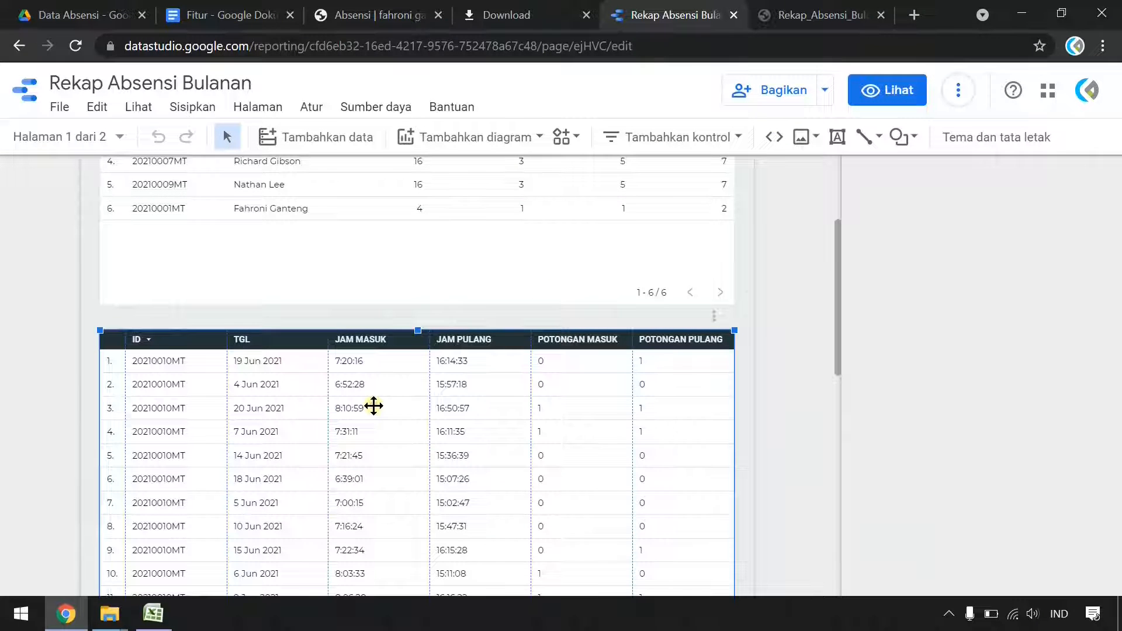
scroll(900, 394, down, 5)
scroll(903, 400, down, 6)
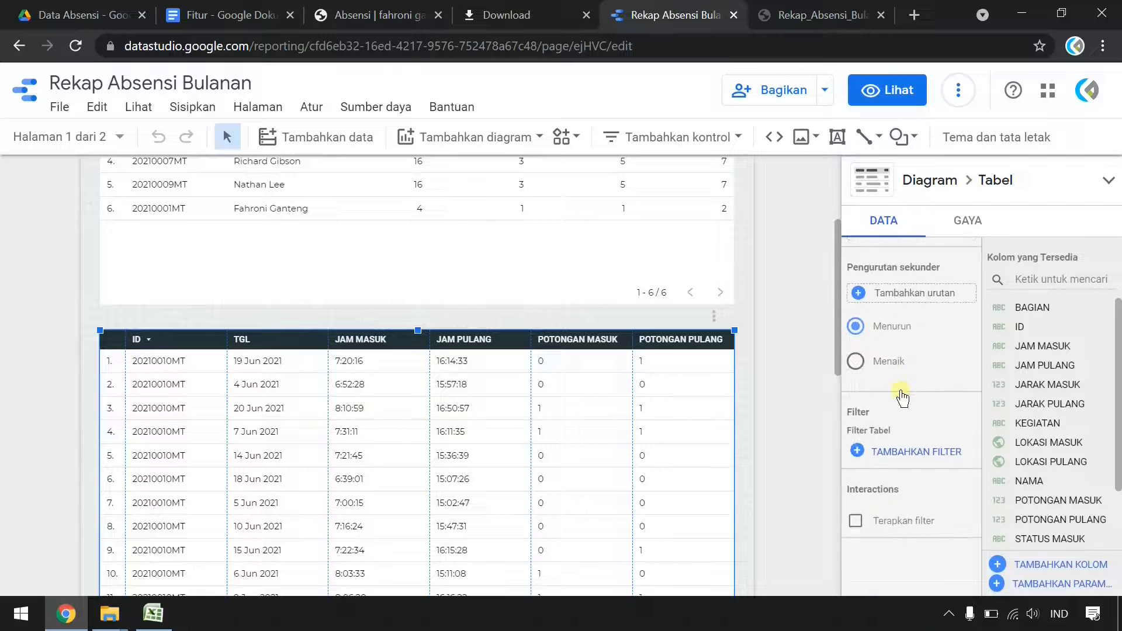
scroll(903, 399, up, 3)
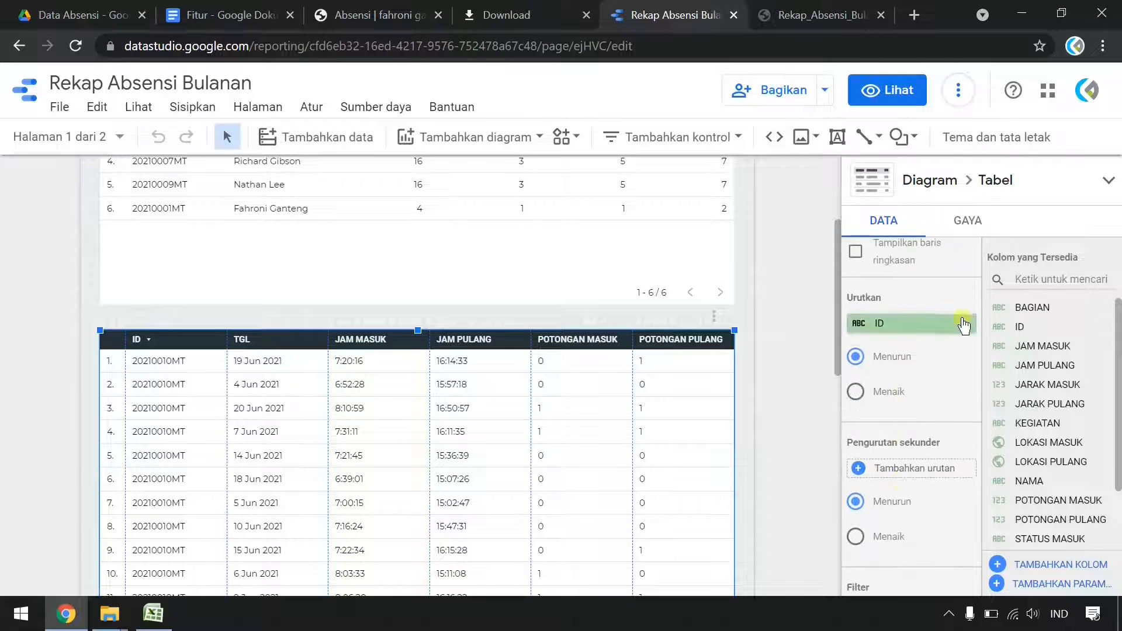
click(944, 336)
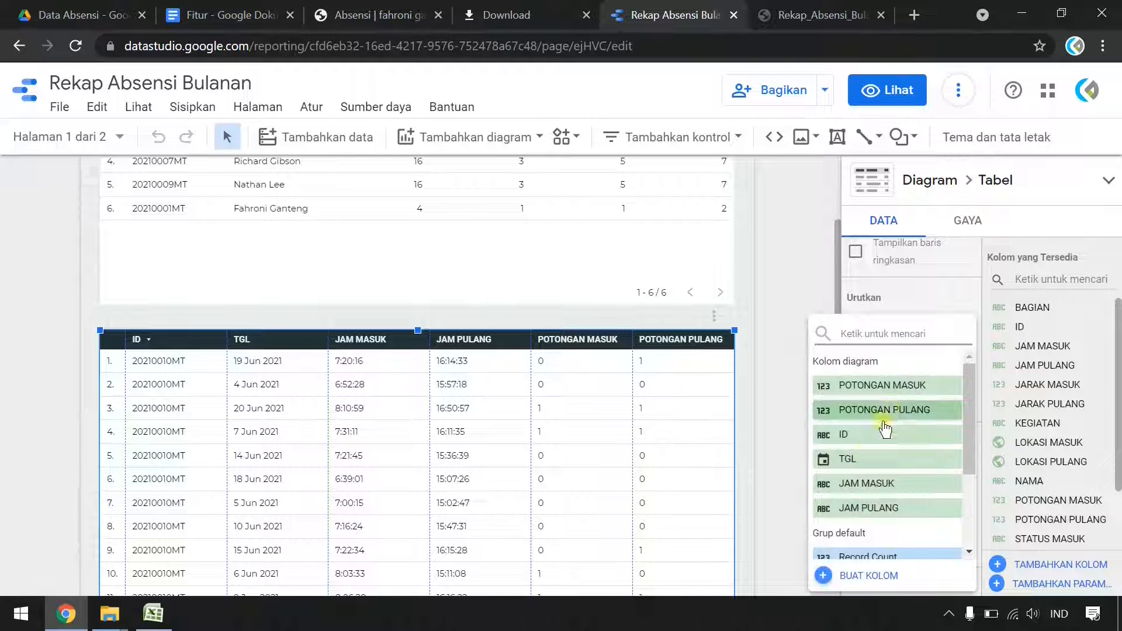
click(866, 461)
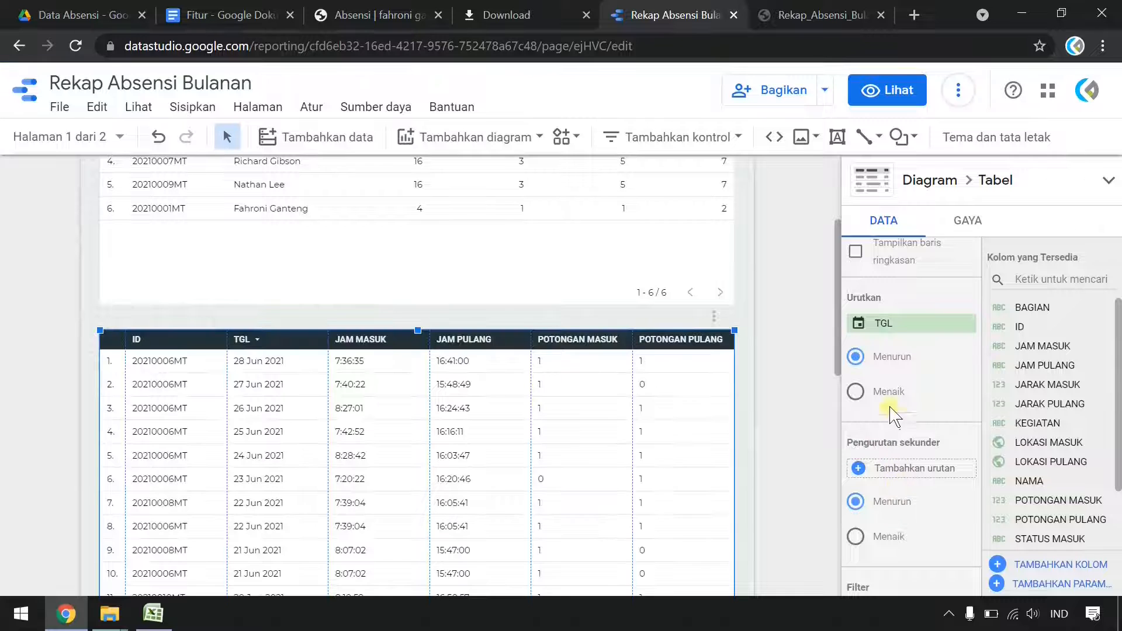
click(859, 394)
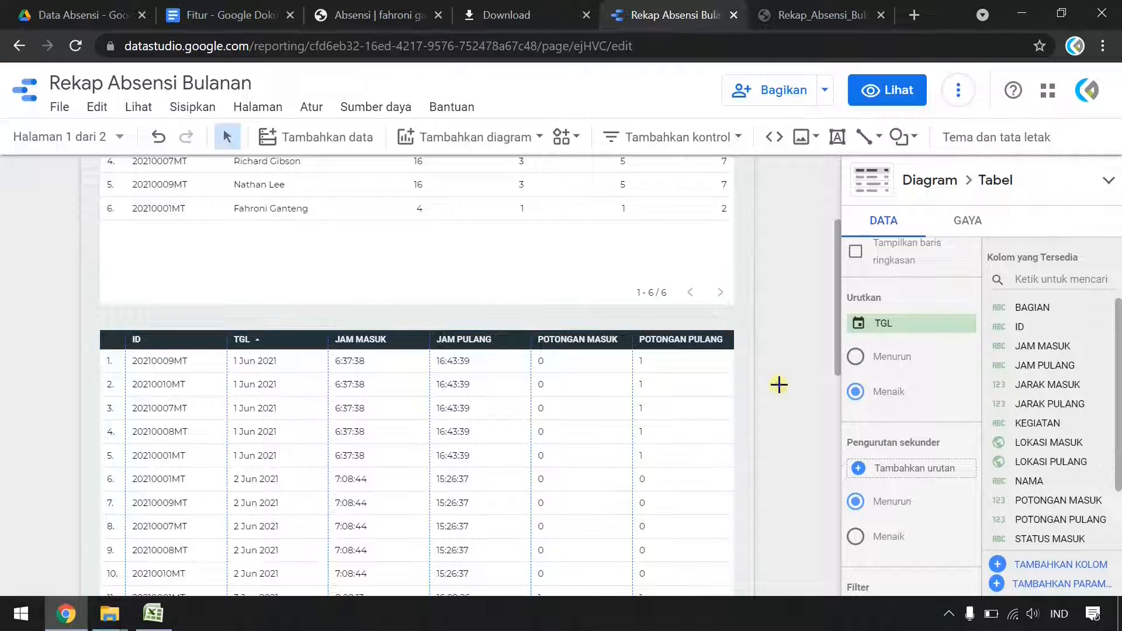
Switch the report to view mode, filter by the employee in row 2 of the recap table and check the date order of the daily attendance
click(887, 91)
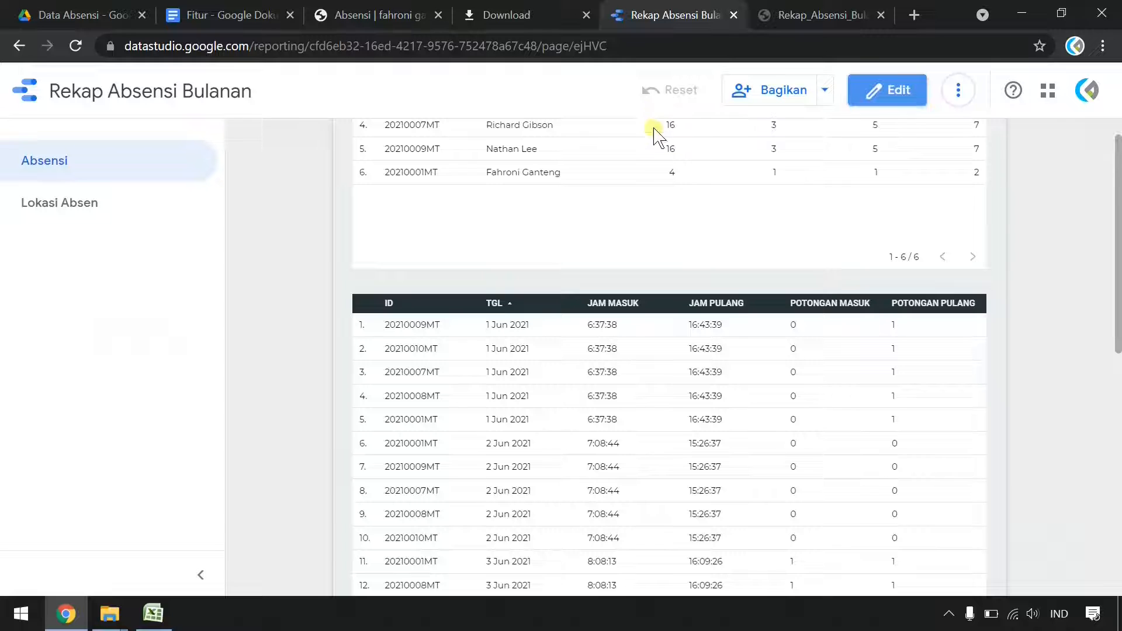
scroll(783, 316, up, 3)
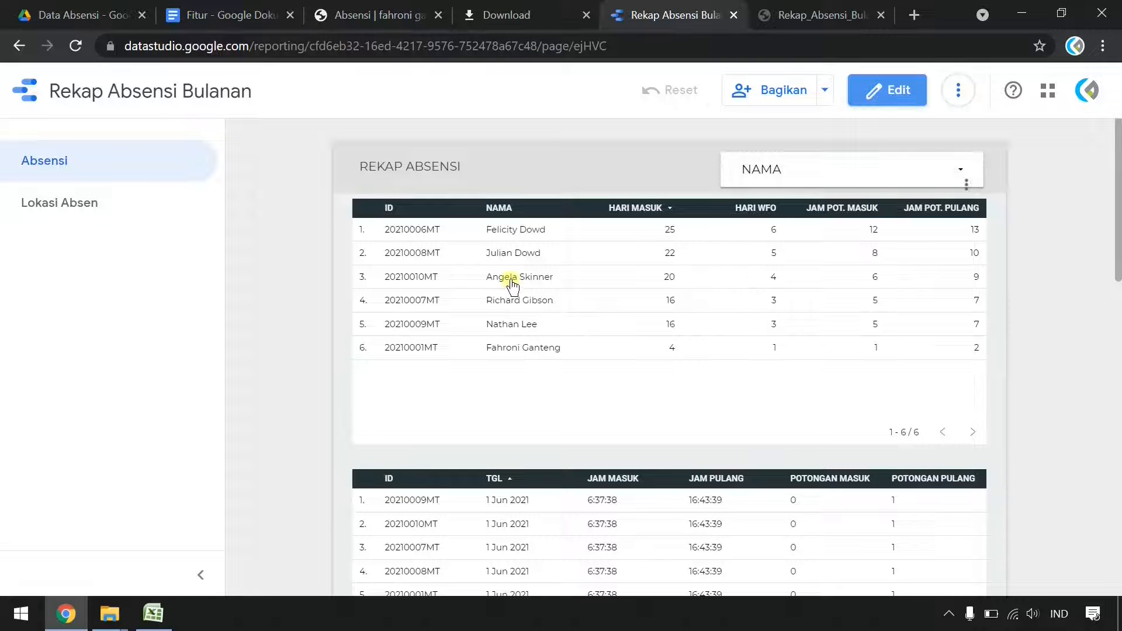
click(521, 256)
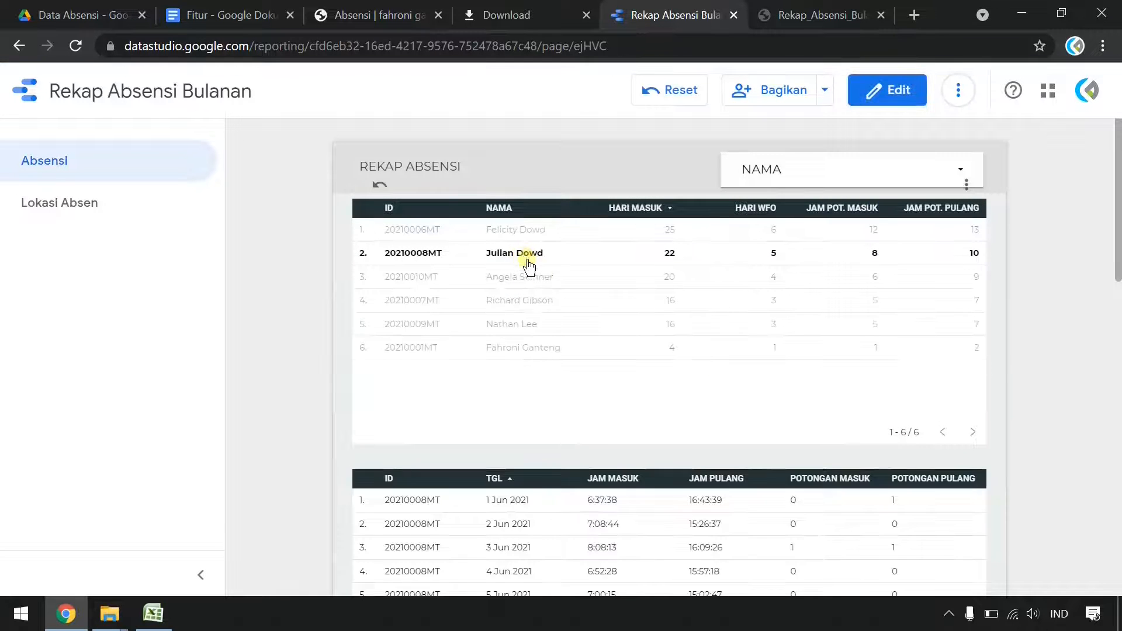
scroll(633, 402, down, 2)
scroll(633, 402, down, 10)
scroll(491, 406, up, 9)
scroll(504, 402, up, 3)
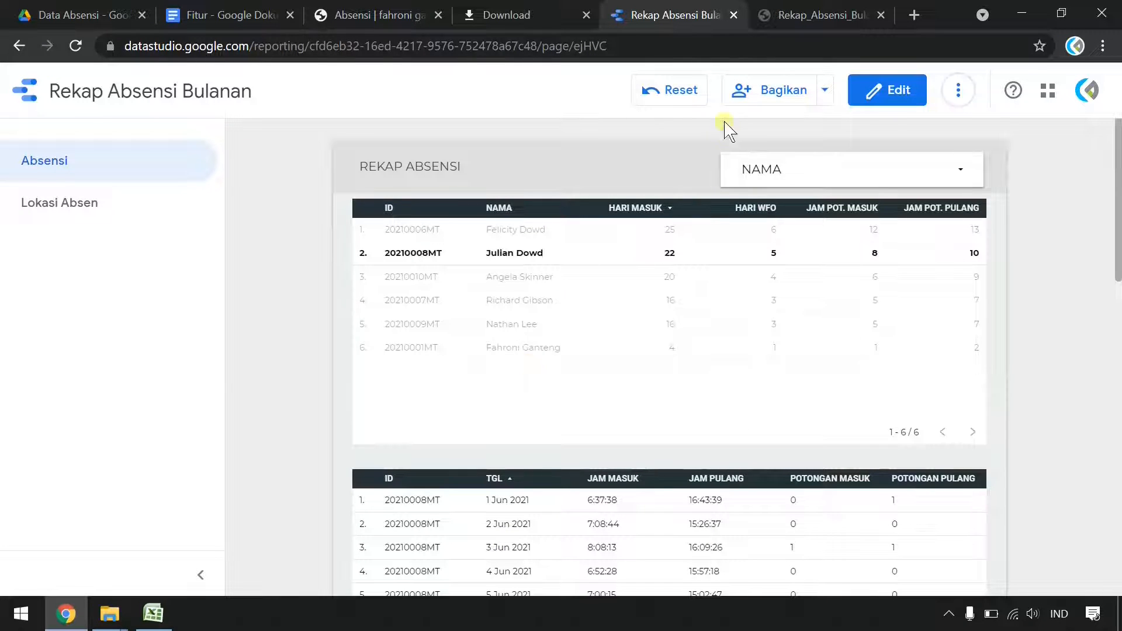
scroll(326, 393, down, 6)
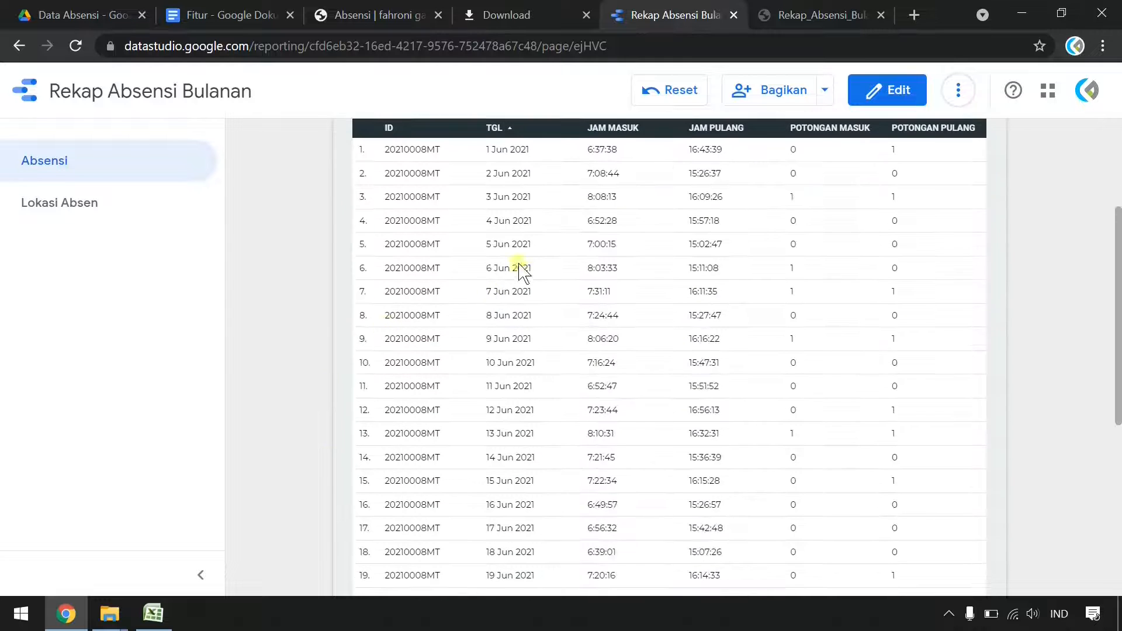
scroll(679, 258, down, 7)
scroll(678, 258, up, 13)
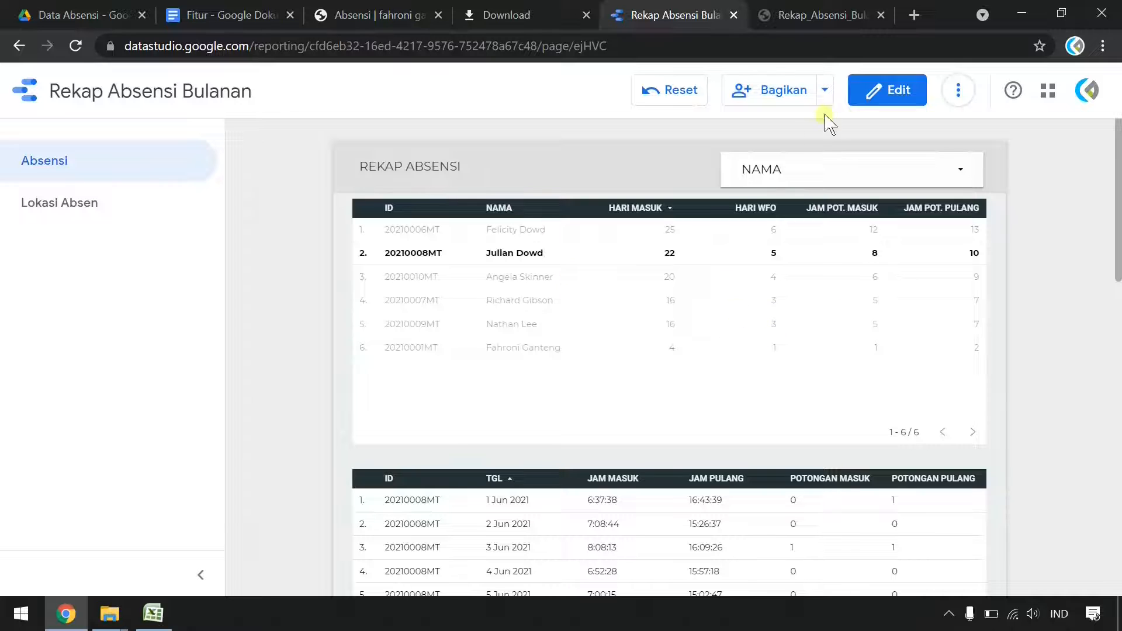
Set the report's link sharing to "Siapa saja yang memiliki link dapat melihat", copy the link, and save the access change
click(825, 91)
click(785, 120)
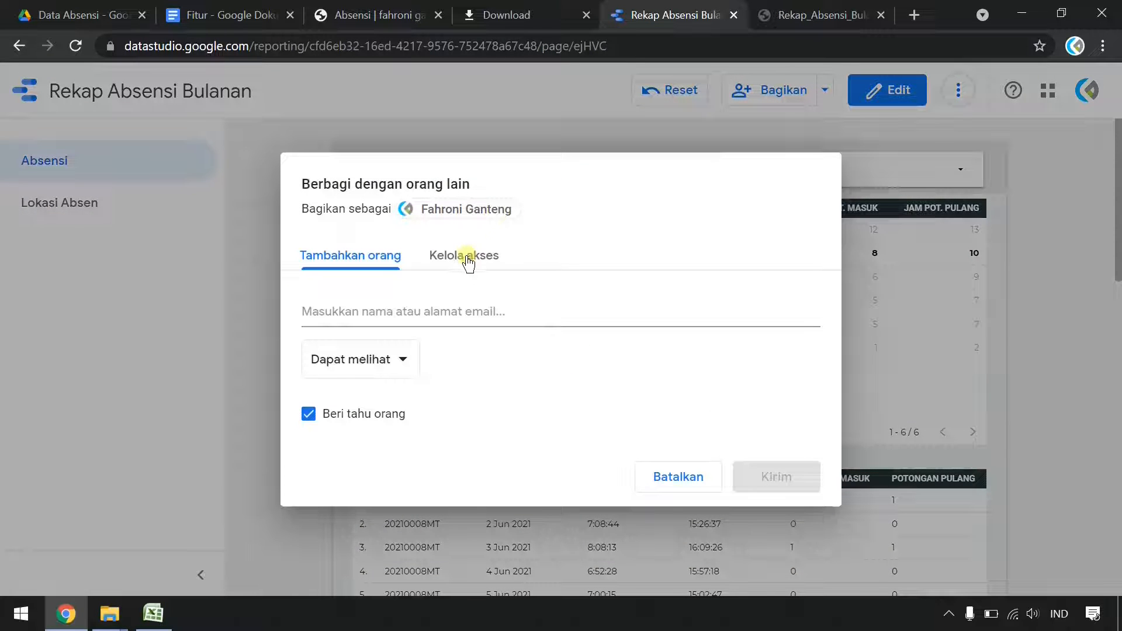
click(471, 258)
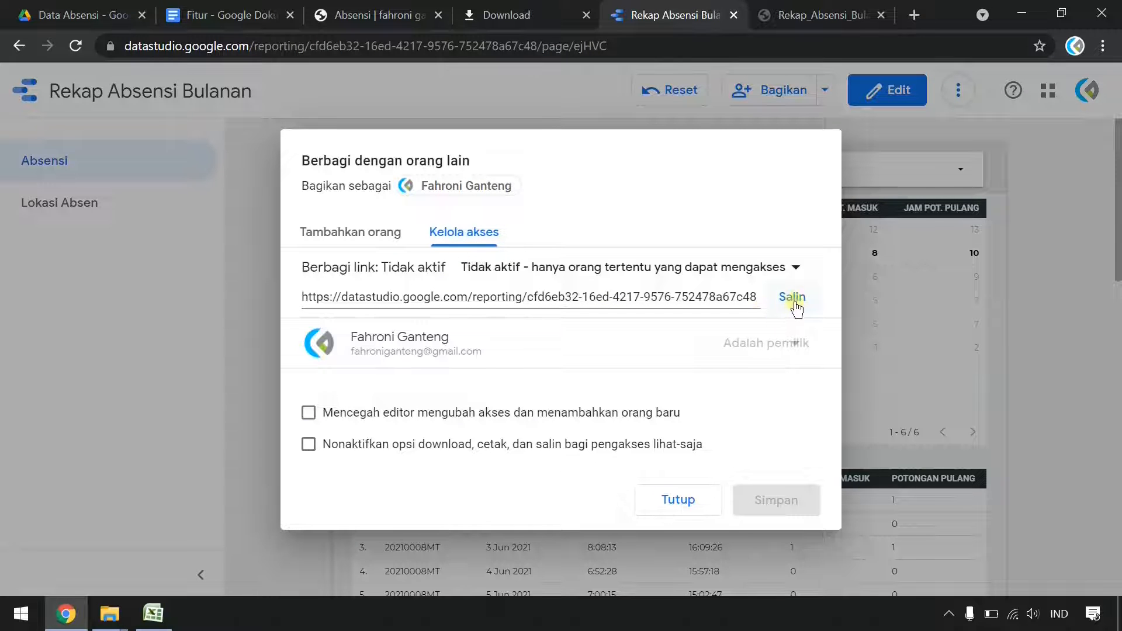
click(796, 270)
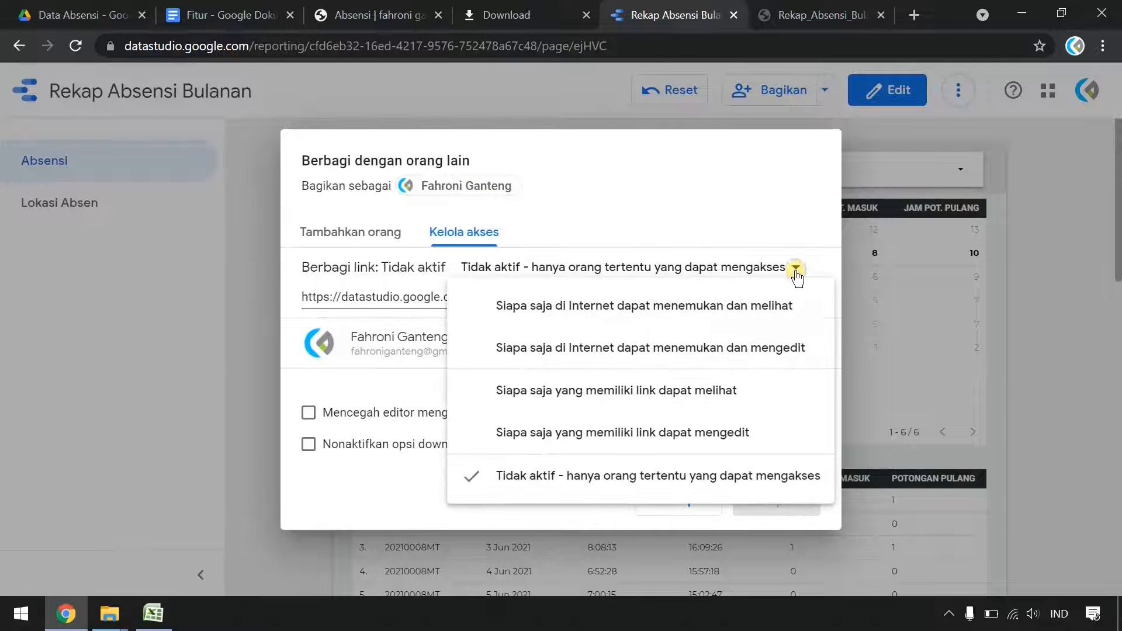
click(750, 398)
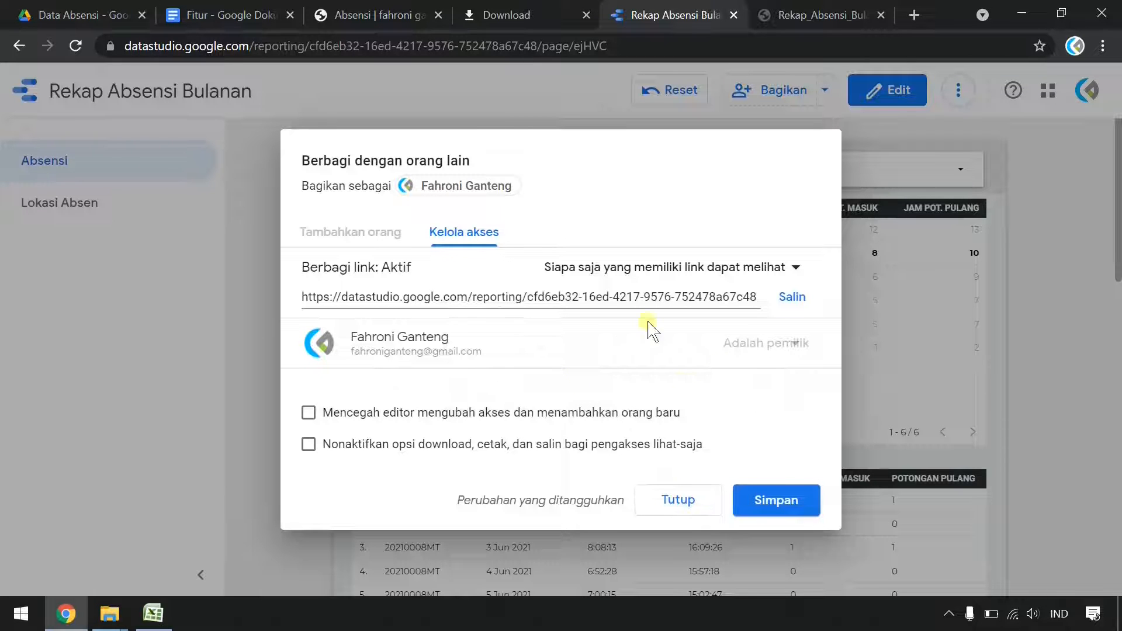
click(792, 296)
click(765, 499)
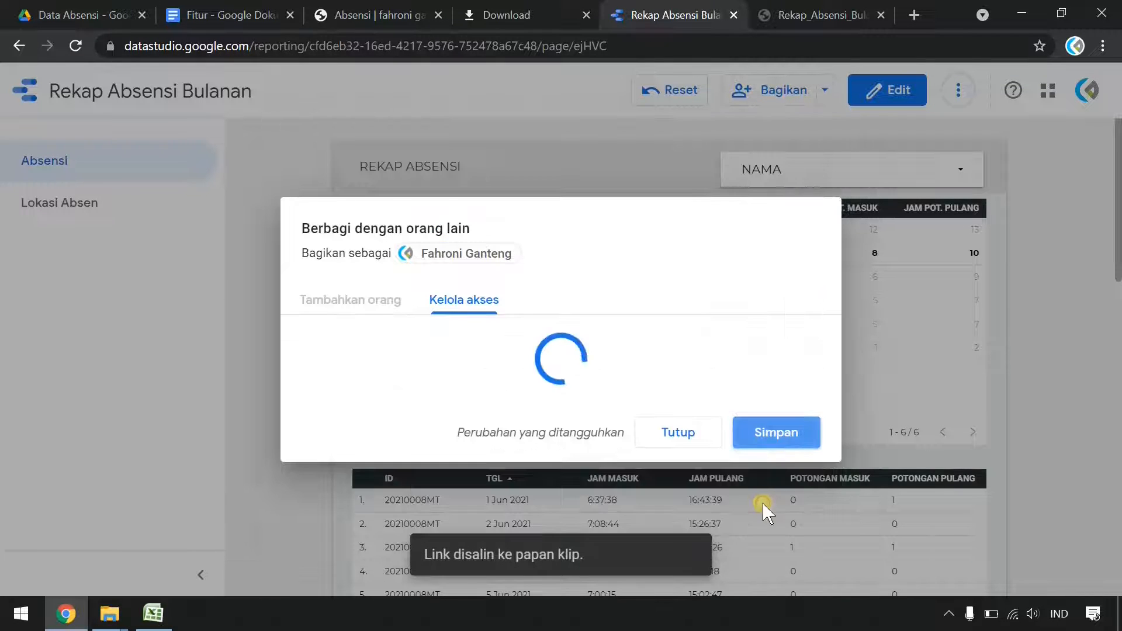
click(678, 499)
Open the copied report link in a new incognito window
key(ctrl+shift+n)
key(ctrl+v)
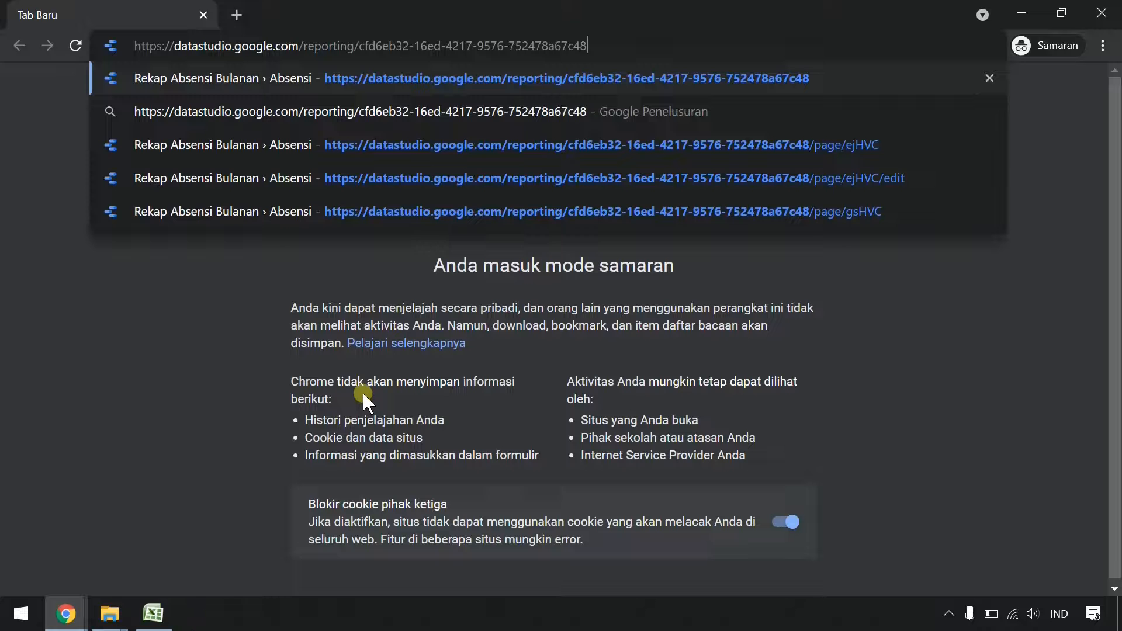
key(Return)
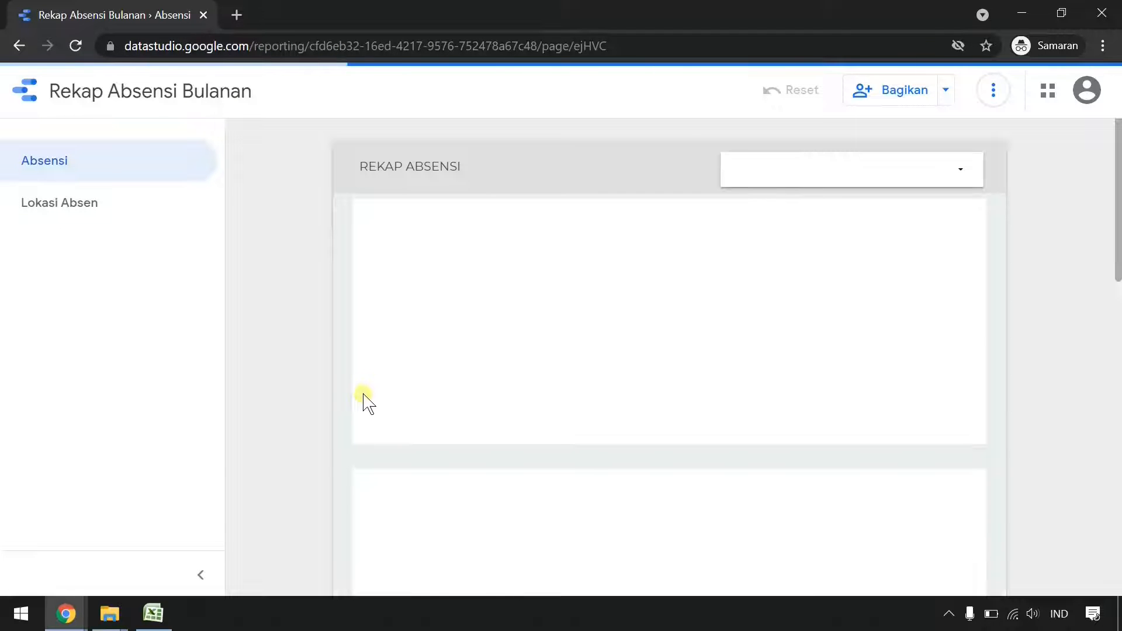
Check the extra options and Absensi page content offered to an anonymous viewer, and return to the signed-in report window
click(992, 93)
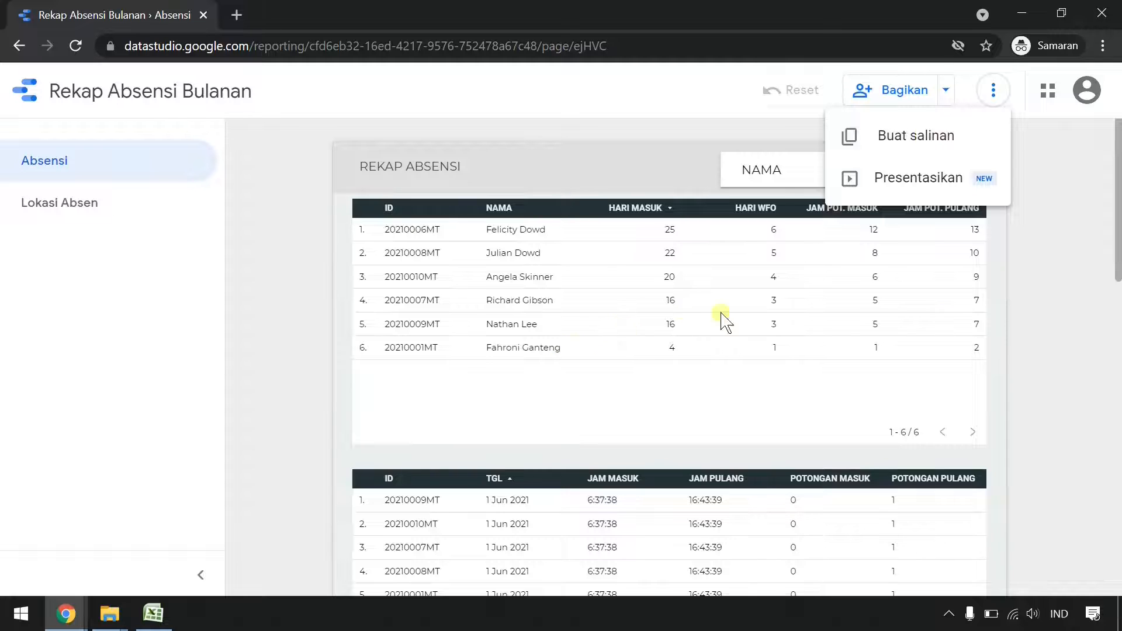
click(987, 309)
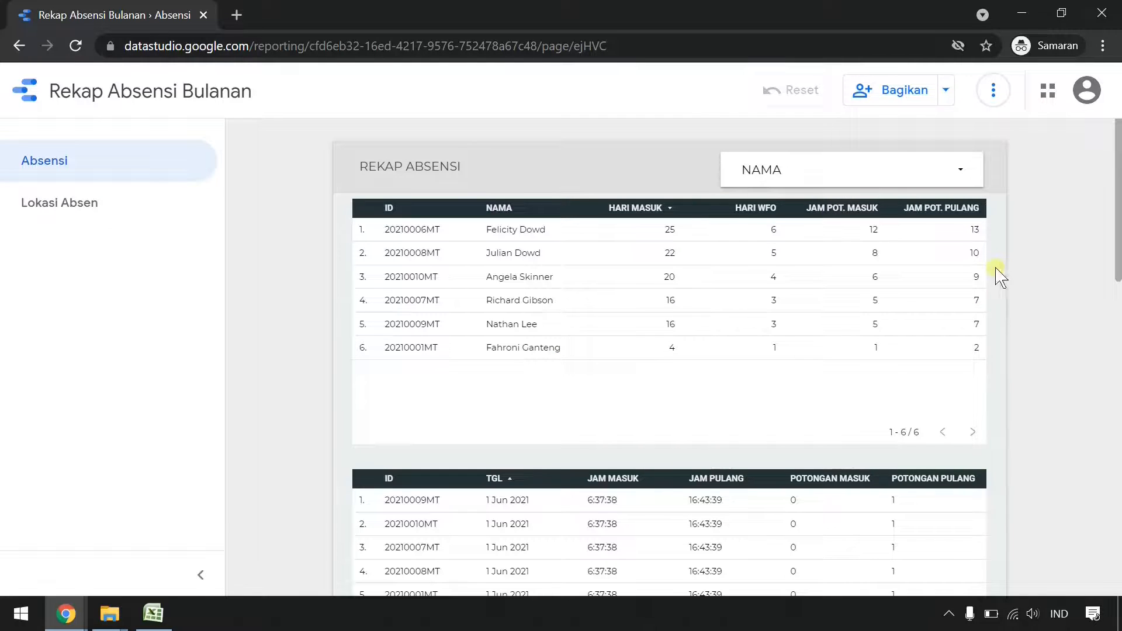
scroll(763, 426, down, 5)
scroll(763, 426, up, 5)
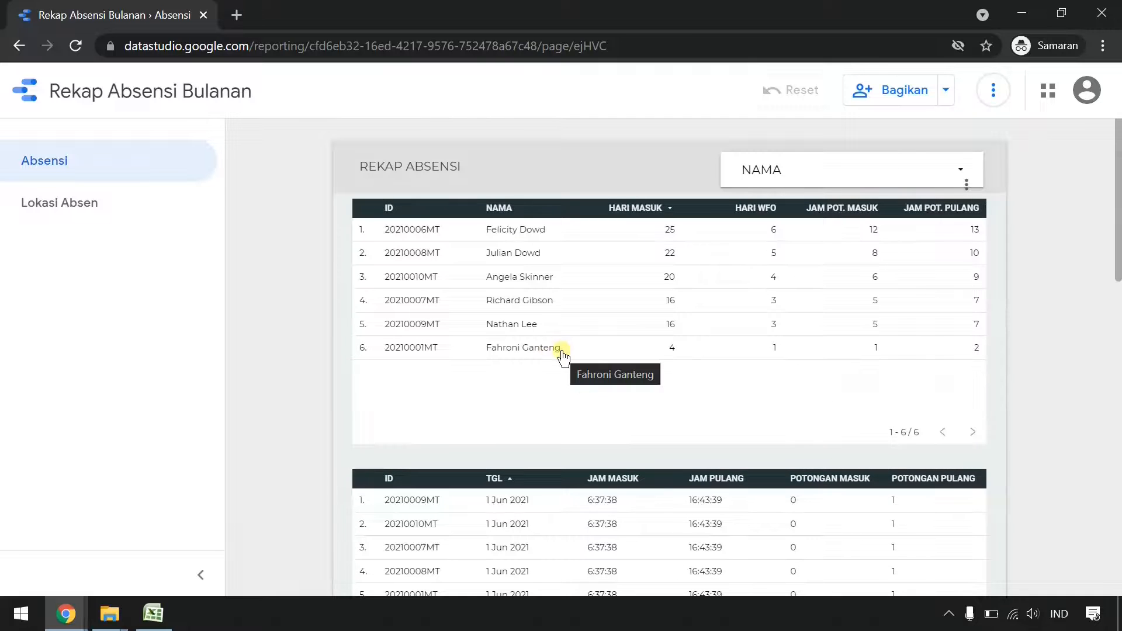
click(66, 613)
click(110, 562)
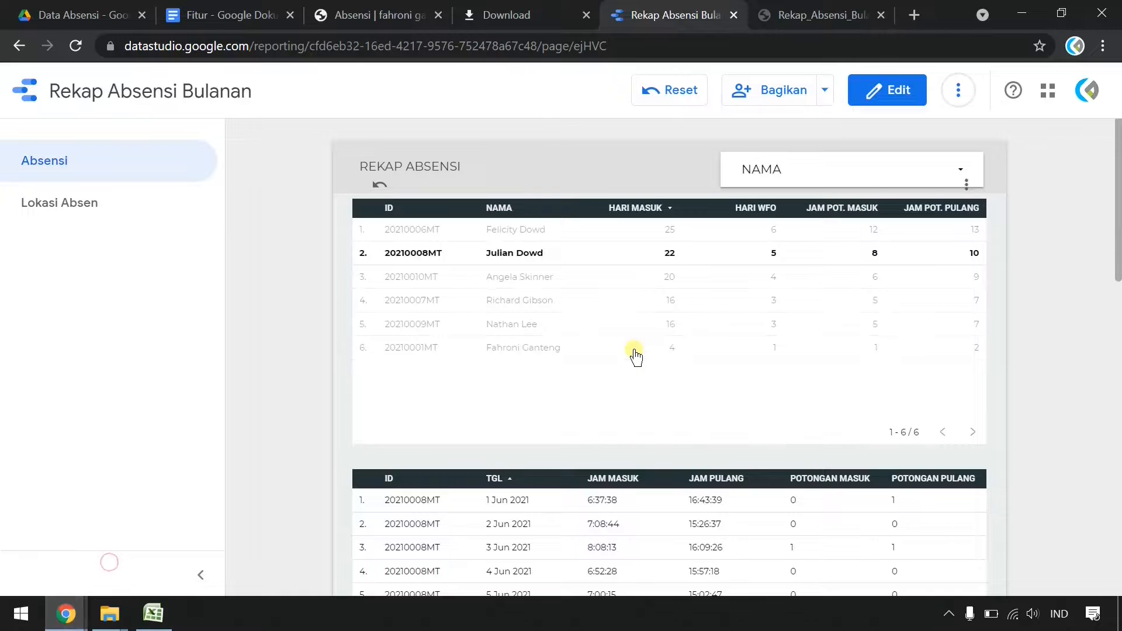